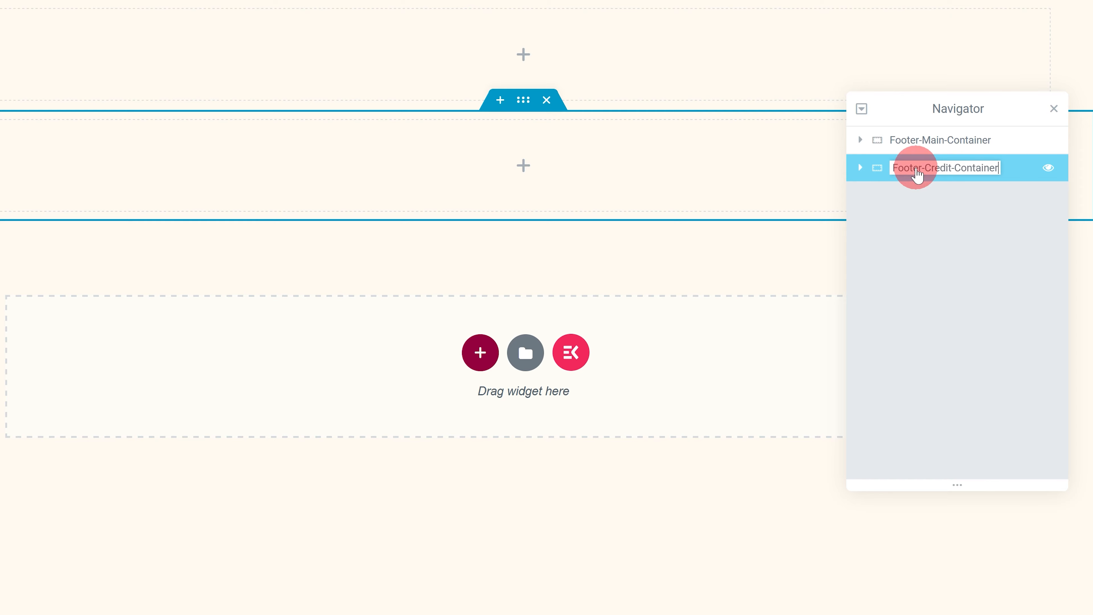
# Step: Give Footer-Credit-Container a classic background with the white colour #FFFFFF
pyautogui.click(107, 51)
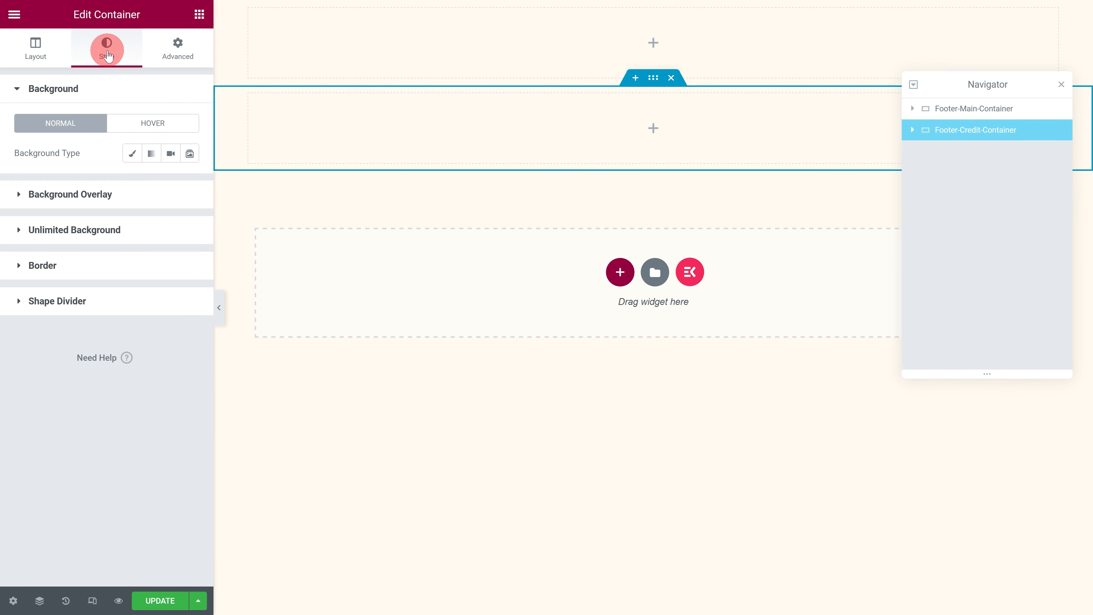
pyautogui.click(131, 153)
pyautogui.click(190, 182)
pyautogui.moveTo(120, 234); pyautogui.dragTo(10, 231)
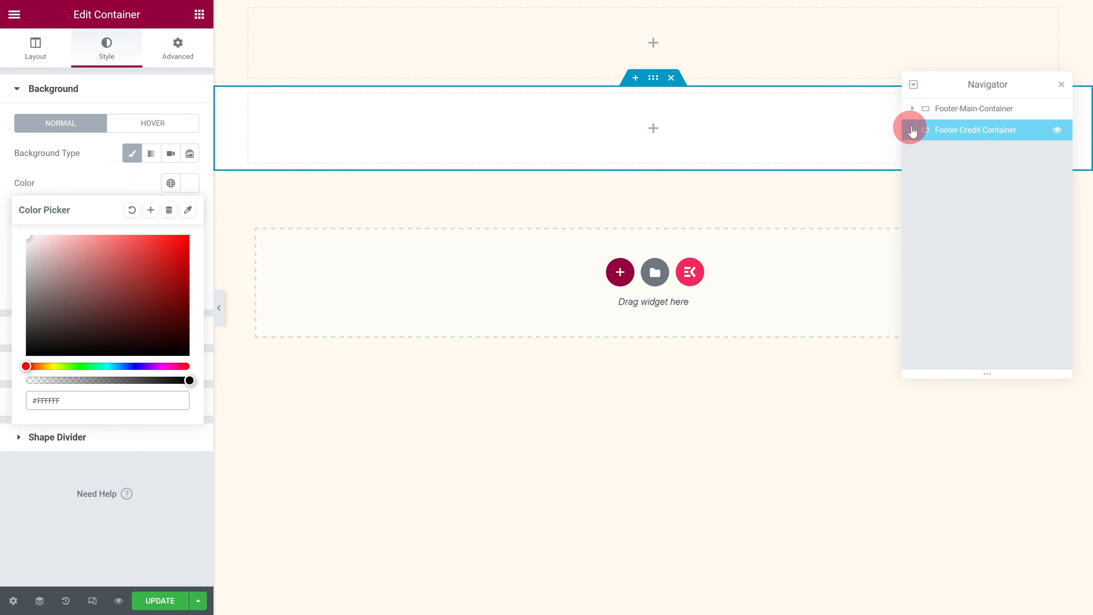
# Step: Unlink the padding values of Footer-Main-Container and set its top padding to 30 px
pyautogui.click(940, 109)
pyautogui.click(166, 47)
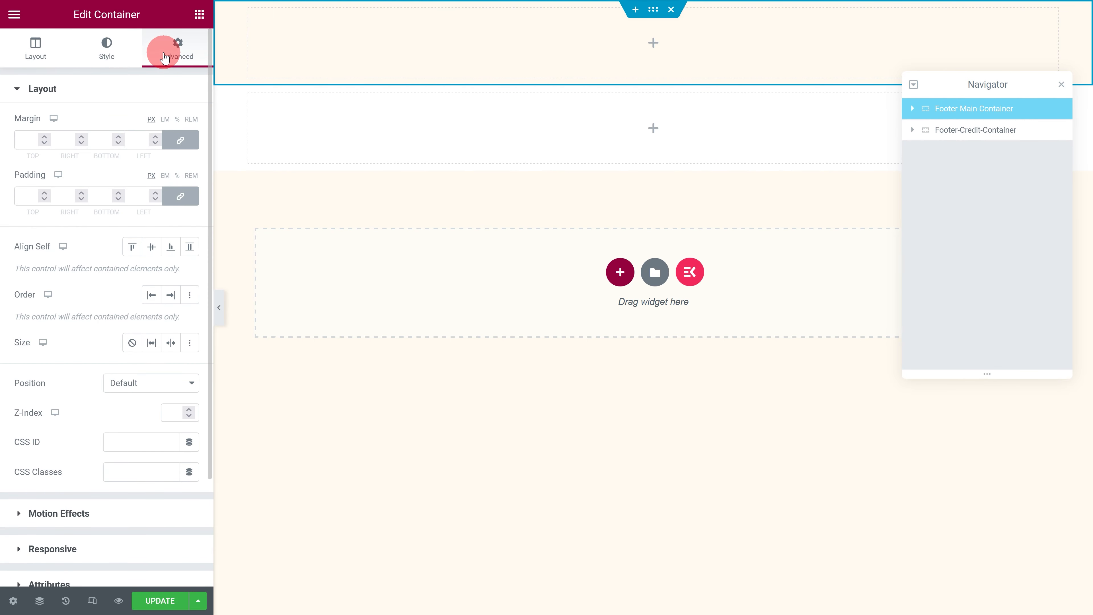
pyautogui.click(179, 197)
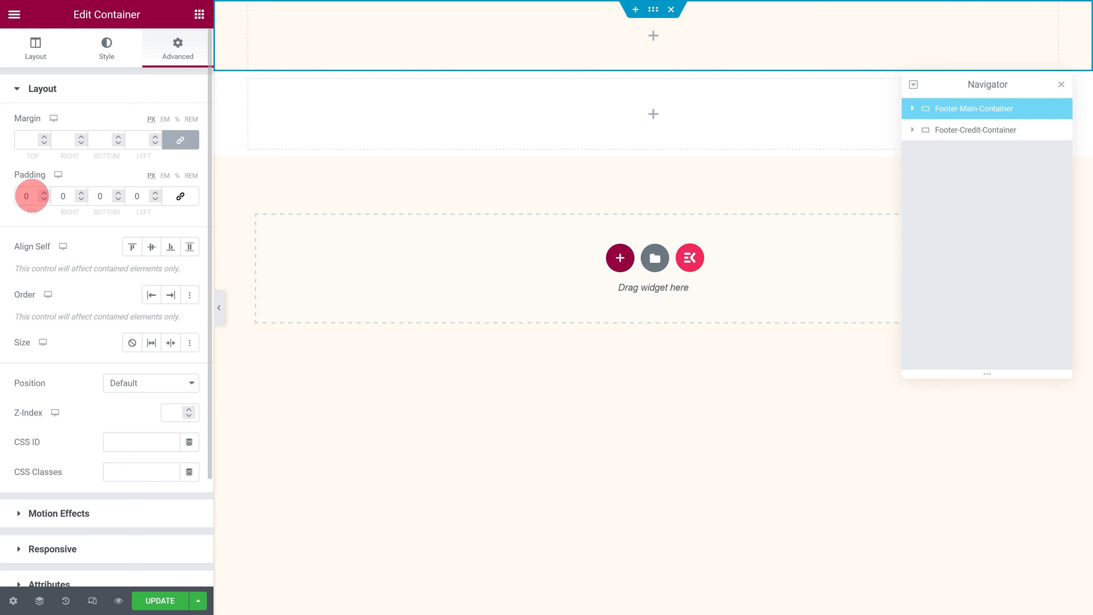
pyautogui.write('30')
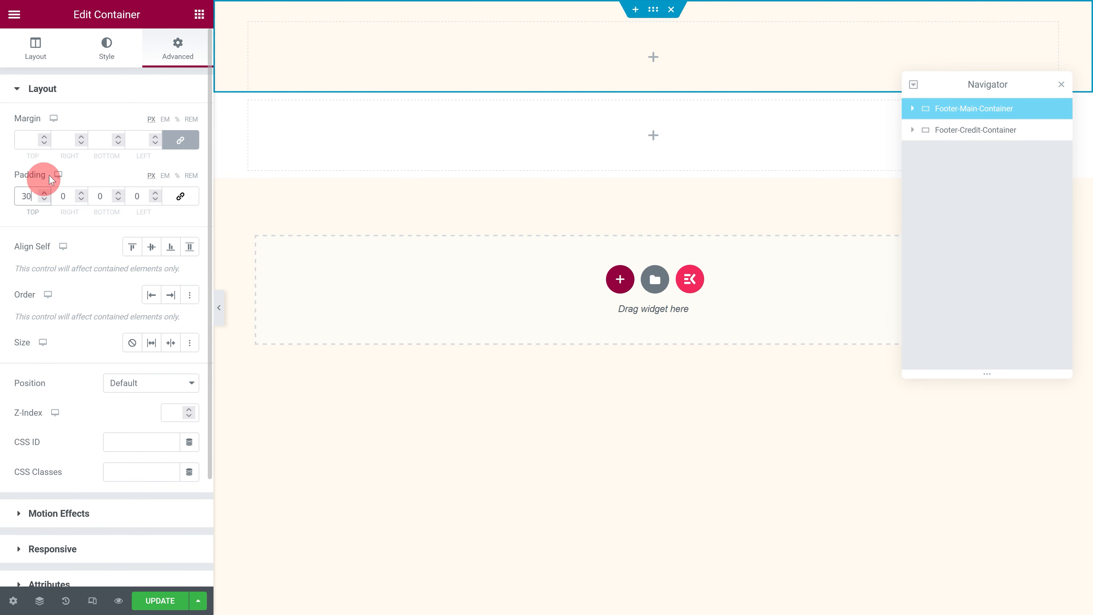
# Step: Add a container inside Footer-Main-Container and set its padding to 20 px on all sides
pyautogui.click(200, 15)
pyautogui.moveTo(217, 124); pyautogui.dragTo(378, 69)
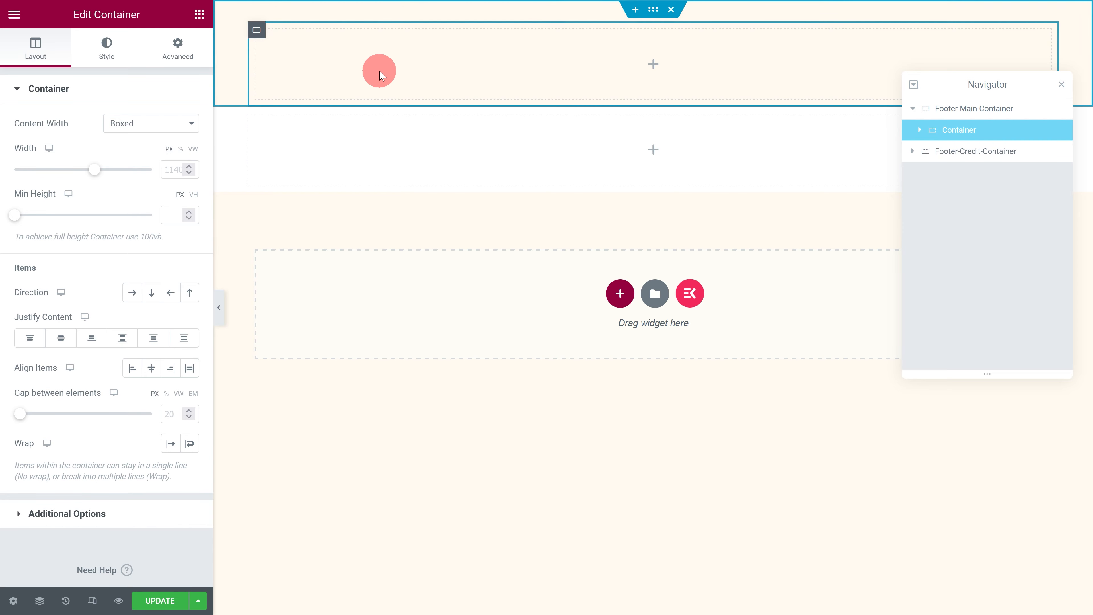
pyautogui.click(179, 53)
pyautogui.click(133, 193)
pyautogui.write('20')
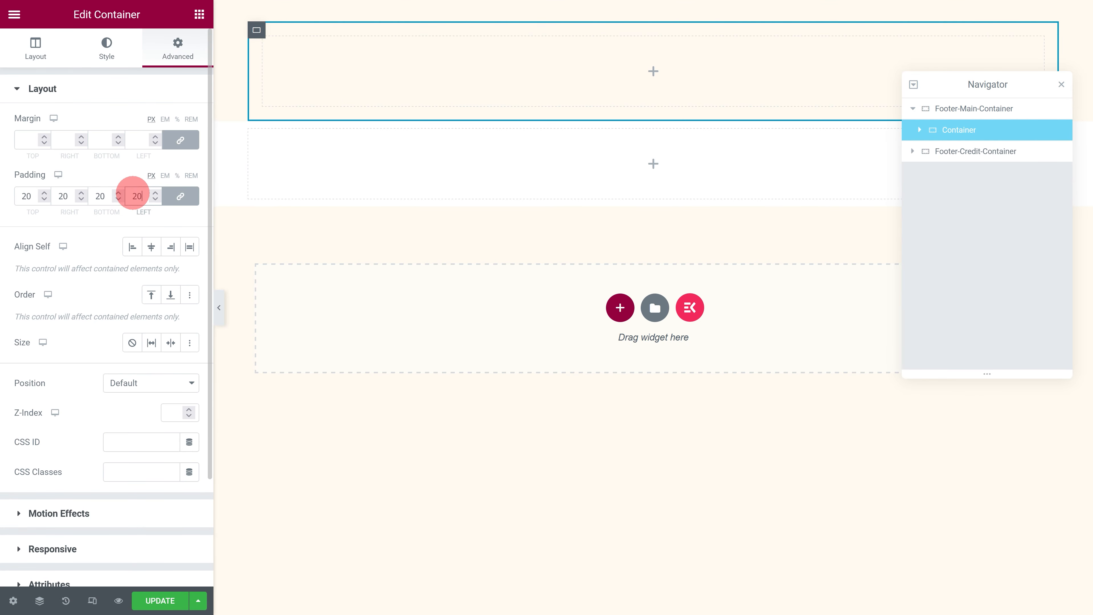
# Step: Duplicate the inner container twice so that Footer-Main-Container holds three containers
pyautogui.rightClick(938, 135)
pyautogui.click(966, 167)
pyautogui.rightClick(939, 151)
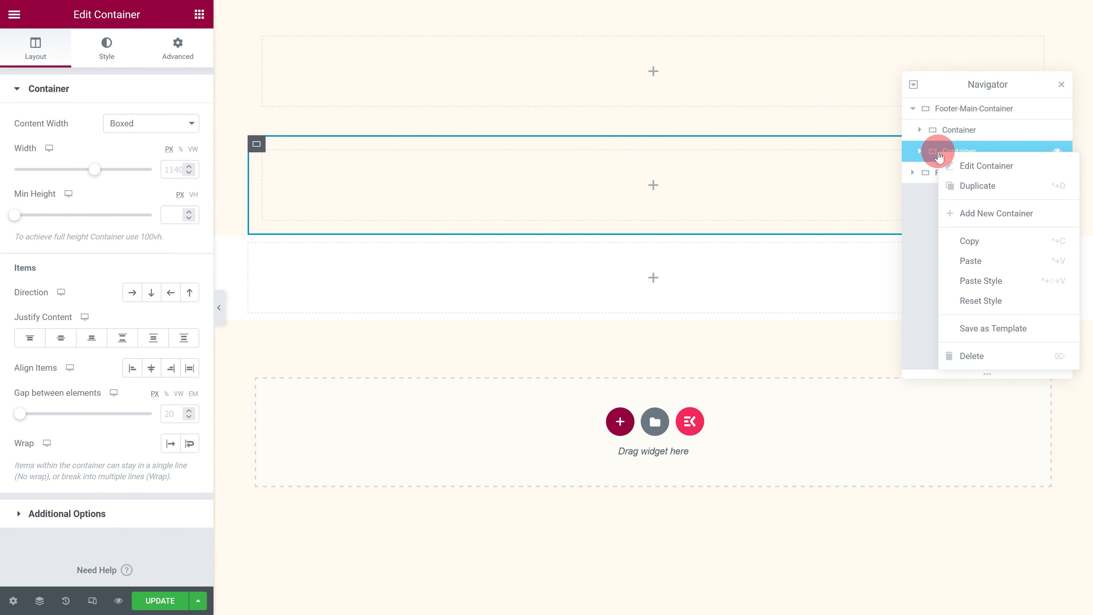
pyautogui.click(971, 189)
# Step: Rename the three containers inside Footer-Main-Container as About, Links and Subscribe, in that order
pyautogui.click(958, 131)
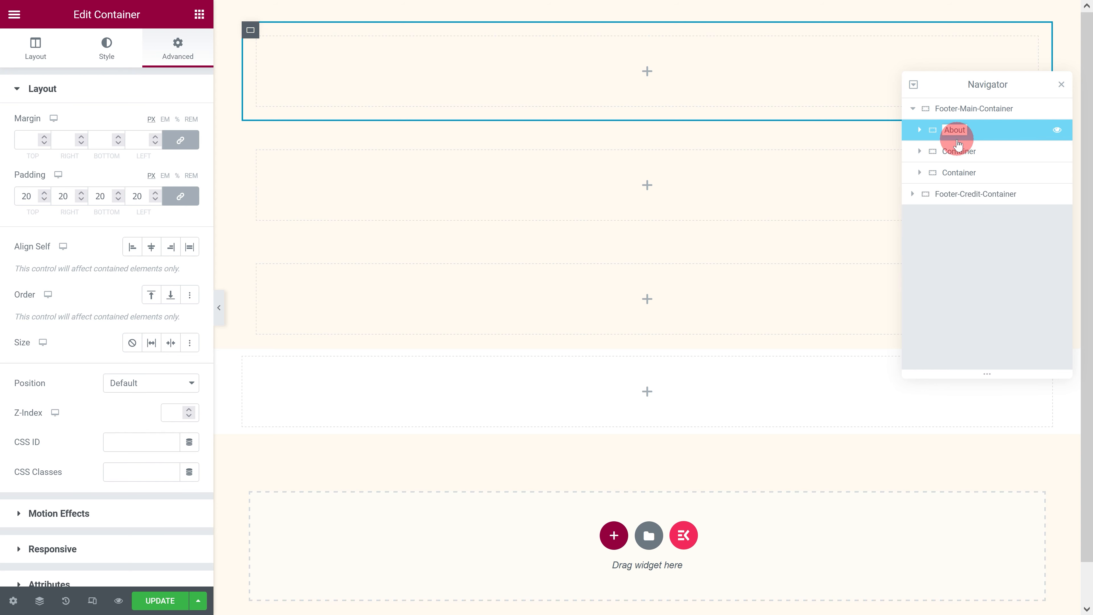
pyautogui.doubleClick(958, 151)
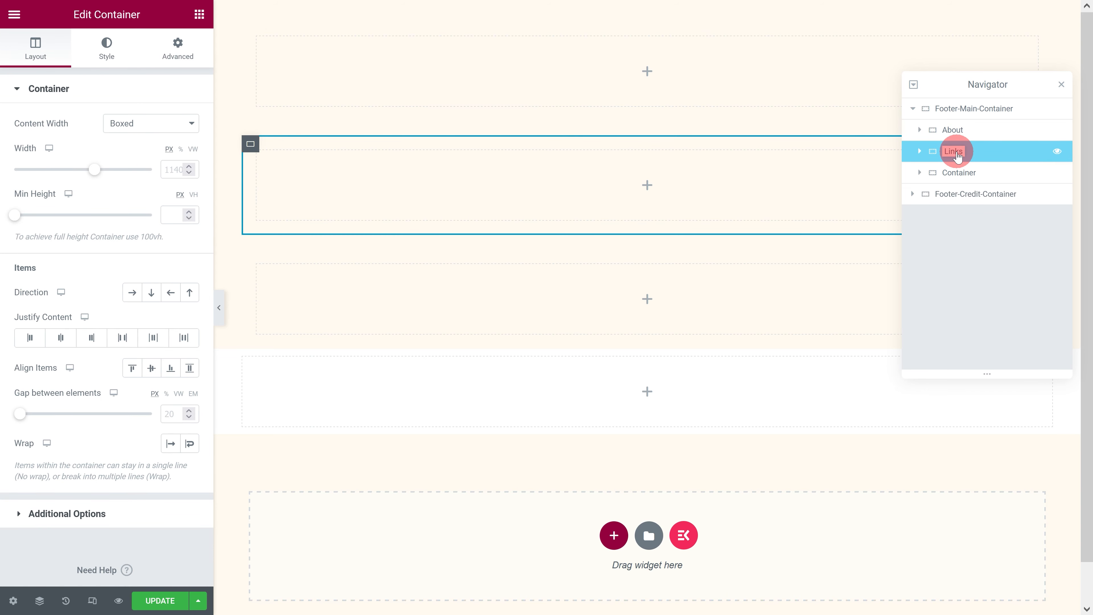
pyautogui.doubleClick(959, 174)
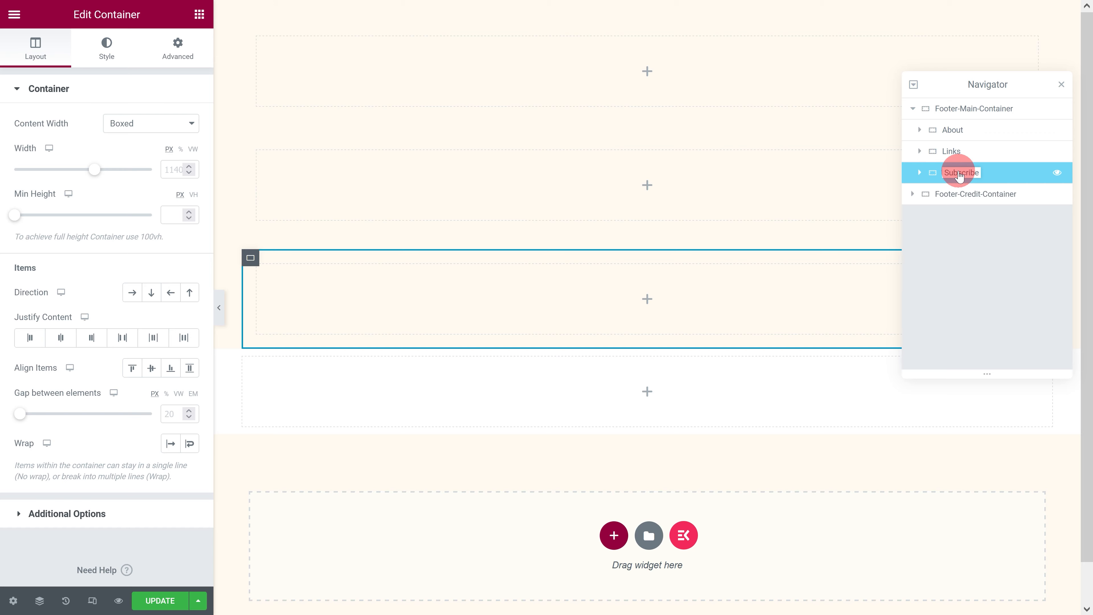
# Step: Set the items direction of Footer-Main-Container to Row - horizontal
pyautogui.click(957, 117)
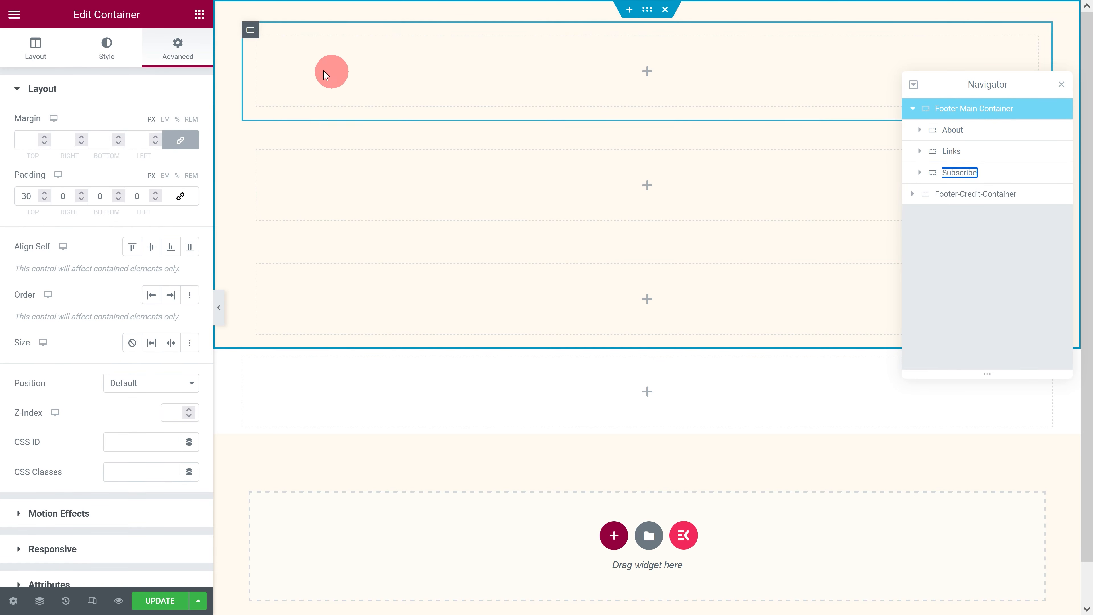
pyautogui.click(40, 56)
pyautogui.click(133, 293)
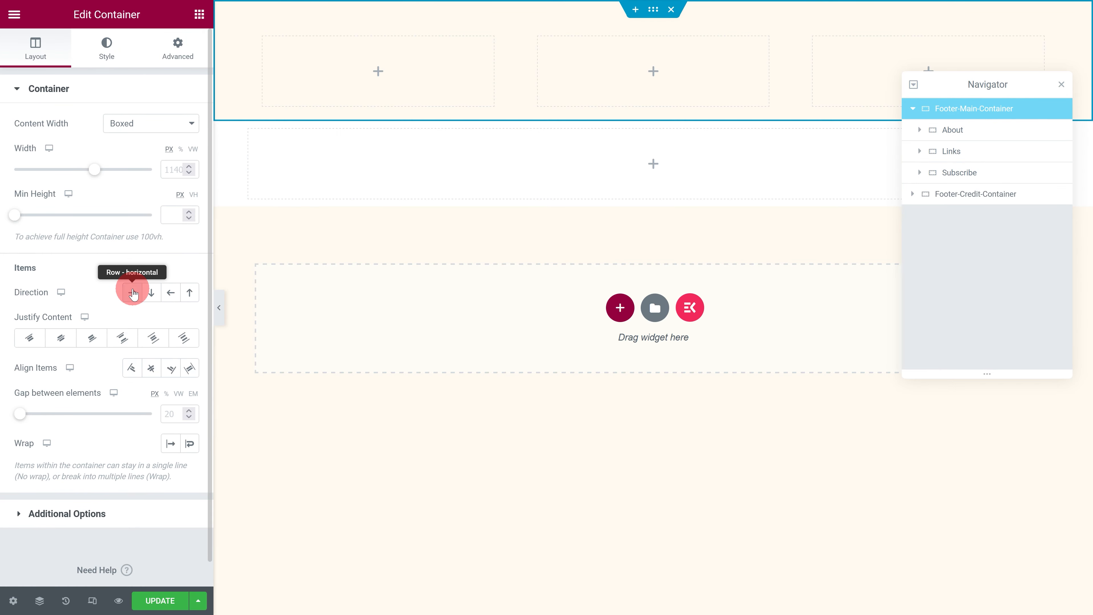
# Step: Add a container inside Links, set its padding to 0 on all sides and name it Quick Links
pyautogui.click(199, 14)
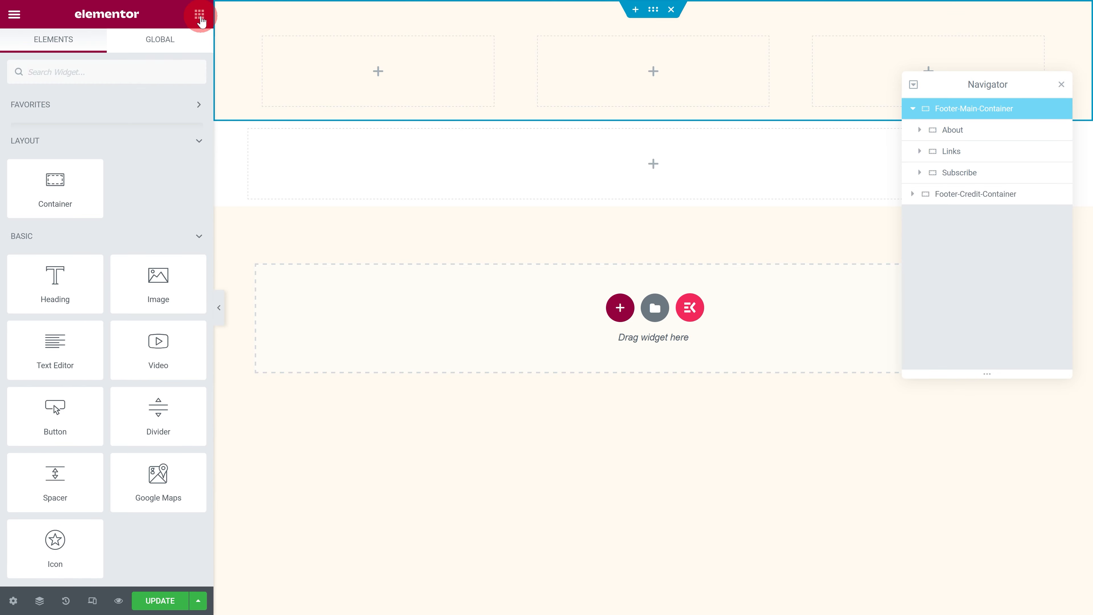
pyautogui.moveTo(68, 188); pyautogui.dragTo(582, 81)
pyautogui.click(177, 47)
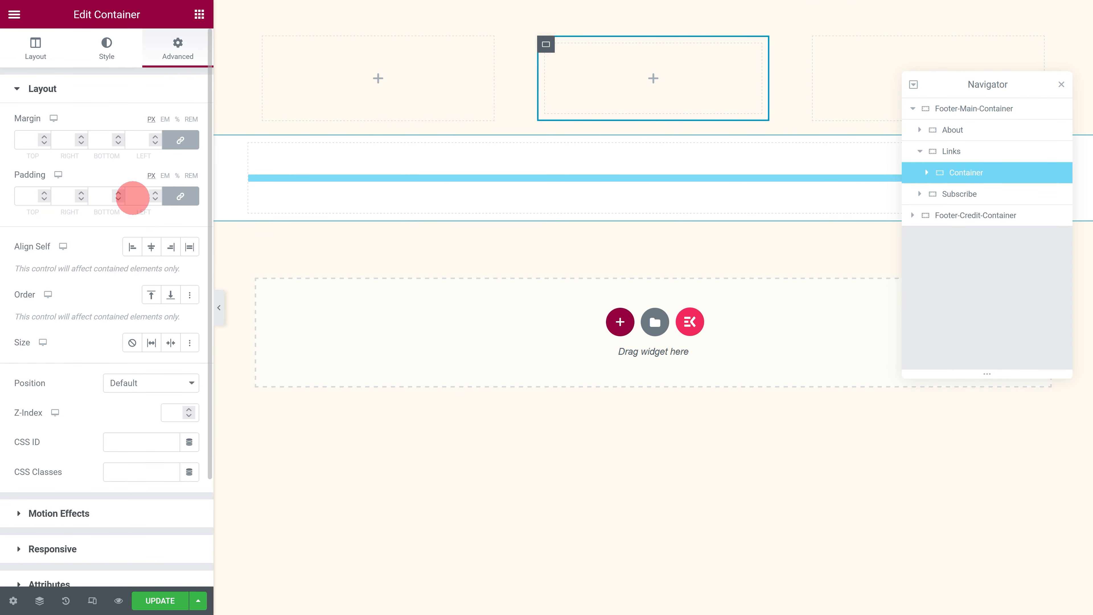
pyautogui.write('0')
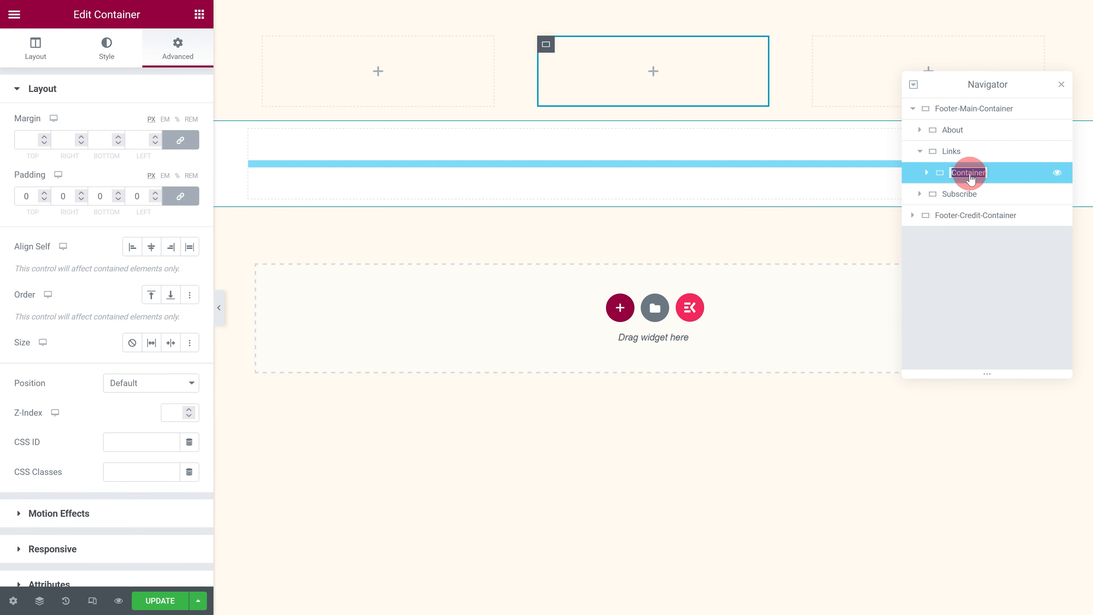
# Step: Duplicate Quick Links as a container named Services and set the items direction of Links to horizontal row
pyautogui.rightClick(938, 177)
pyautogui.click(964, 202)
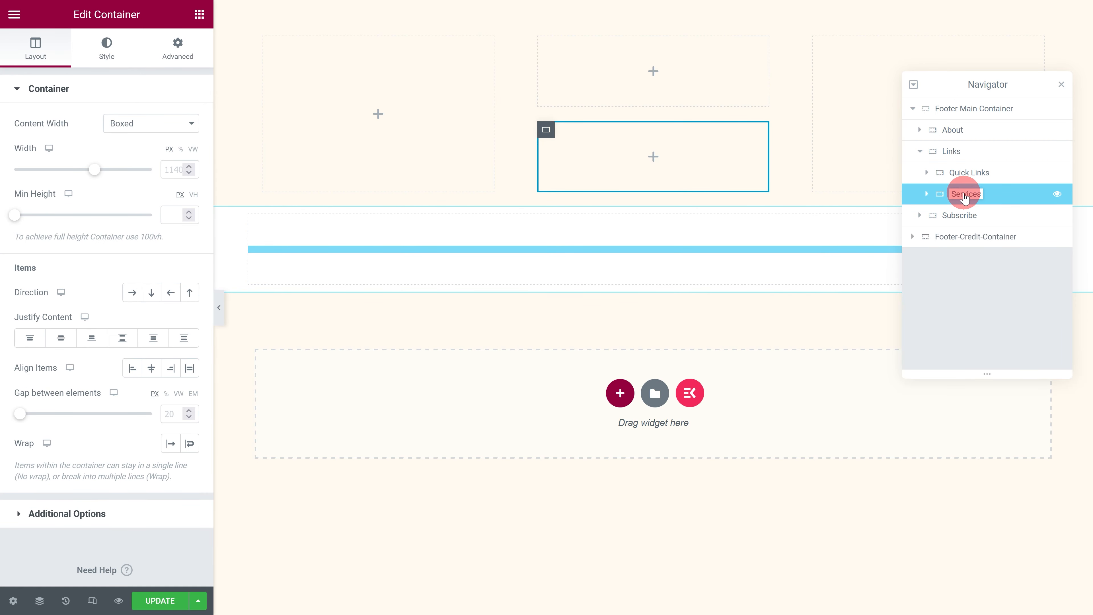
pyautogui.click(951, 151)
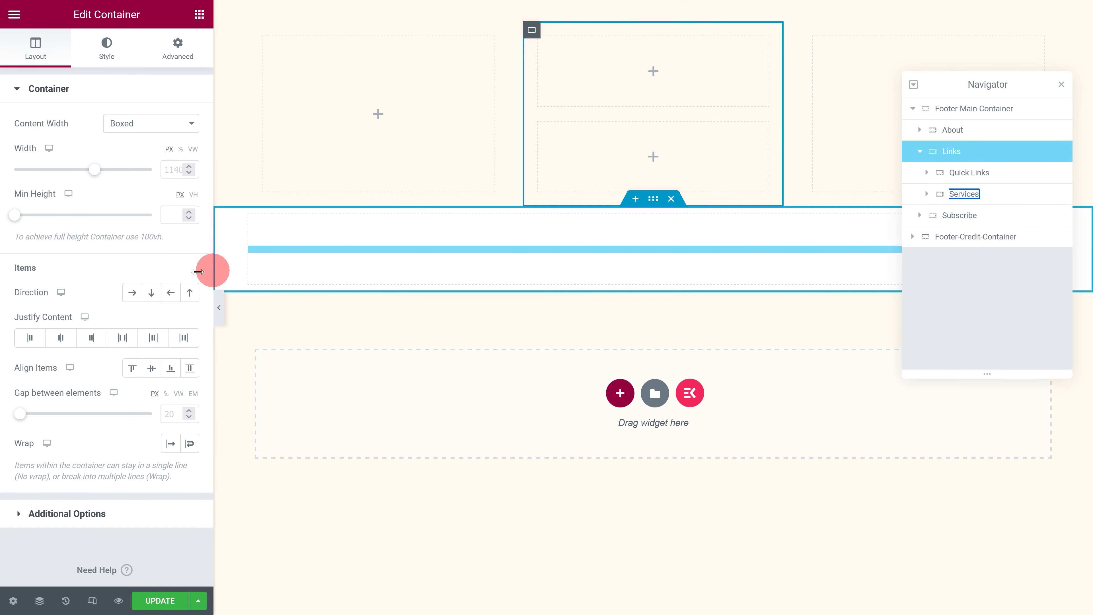
pyautogui.click(125, 293)
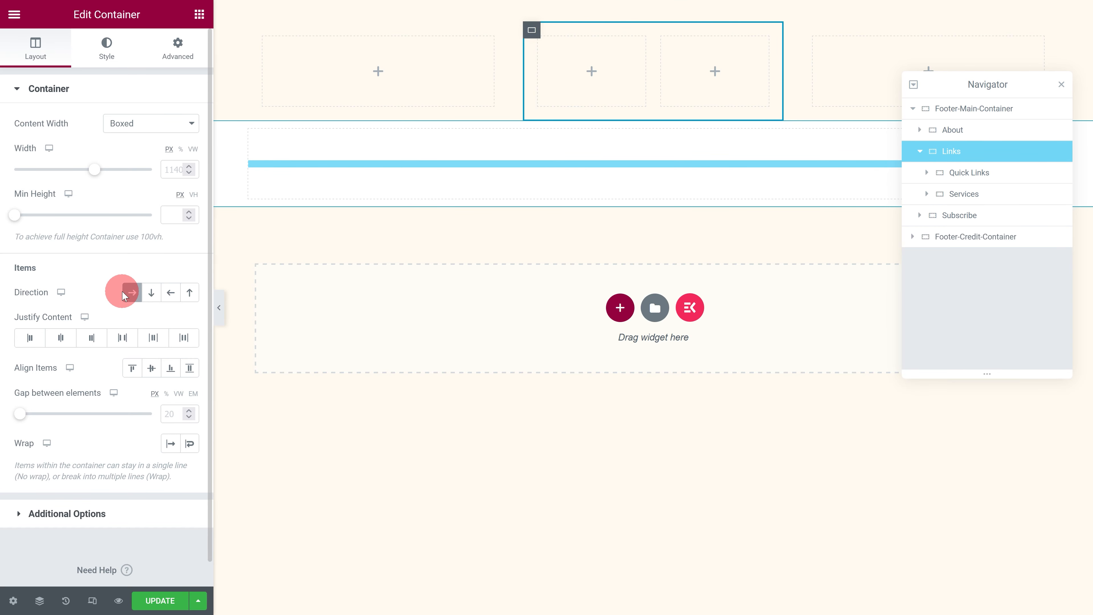
# Step: Add a container inside Footer-Credit-Container, duplicate it, and name the two containers Copyright and Terms
pyautogui.click(199, 16)
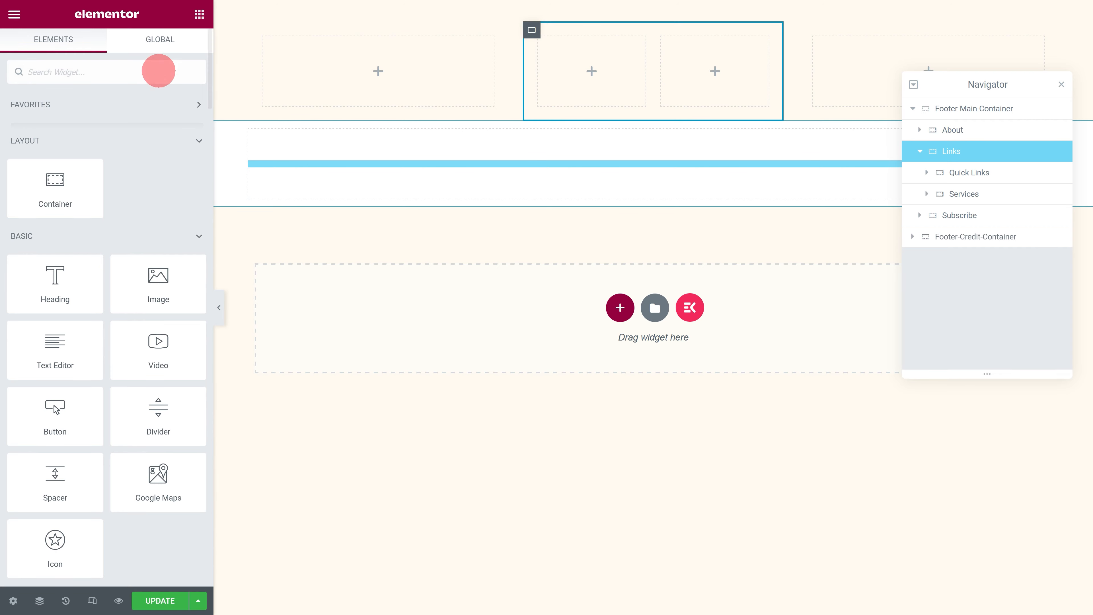
pyautogui.moveTo(48, 195); pyautogui.dragTo(354, 177)
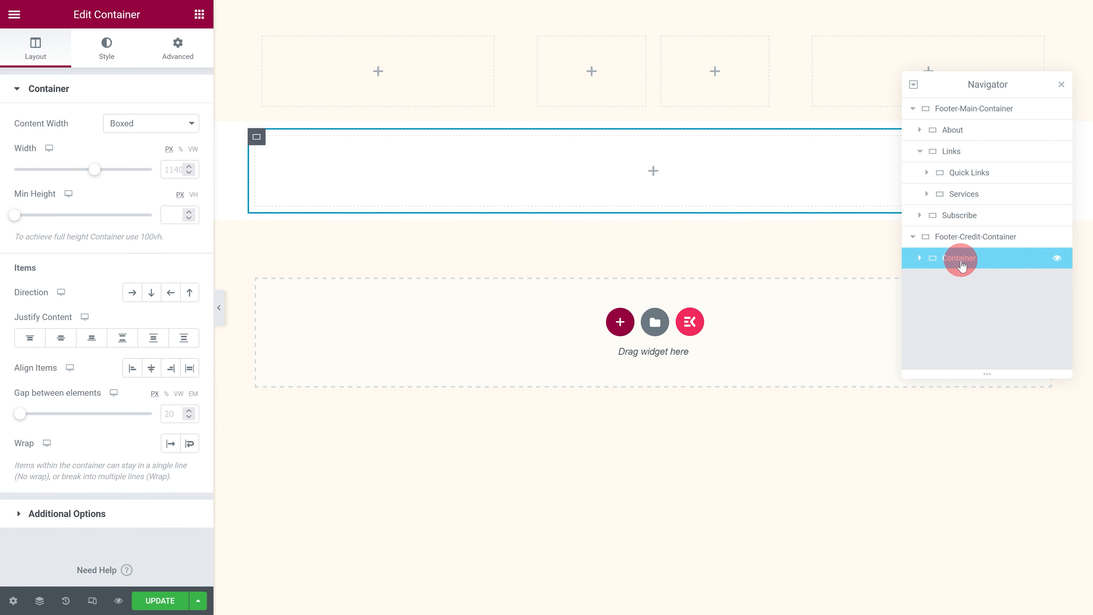
pyautogui.rightClick(962, 265)
pyautogui.click(980, 290)
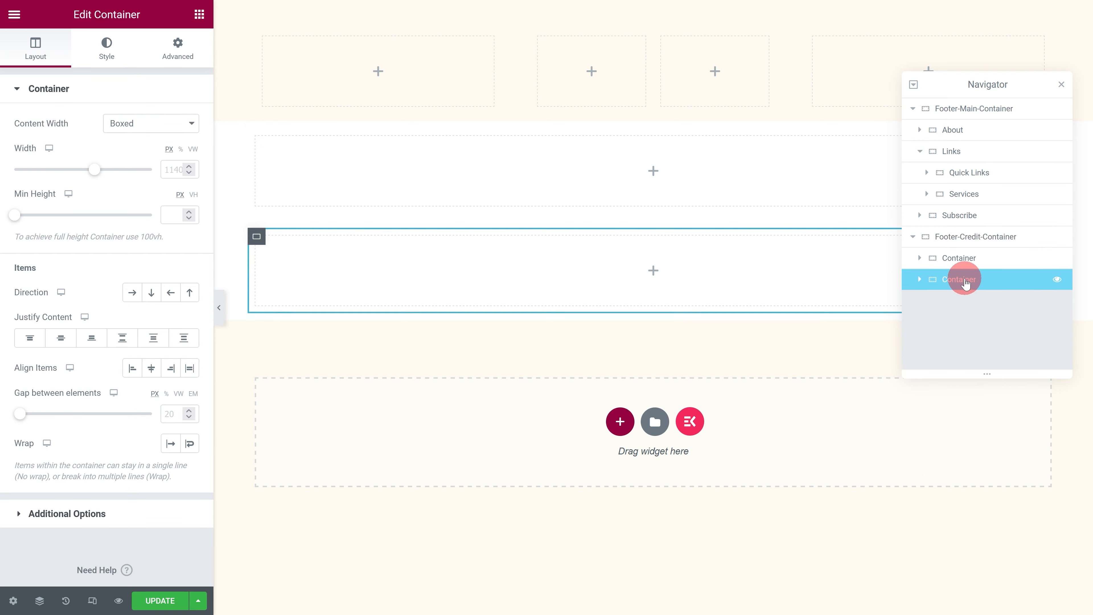
pyautogui.doubleClick(960, 258)
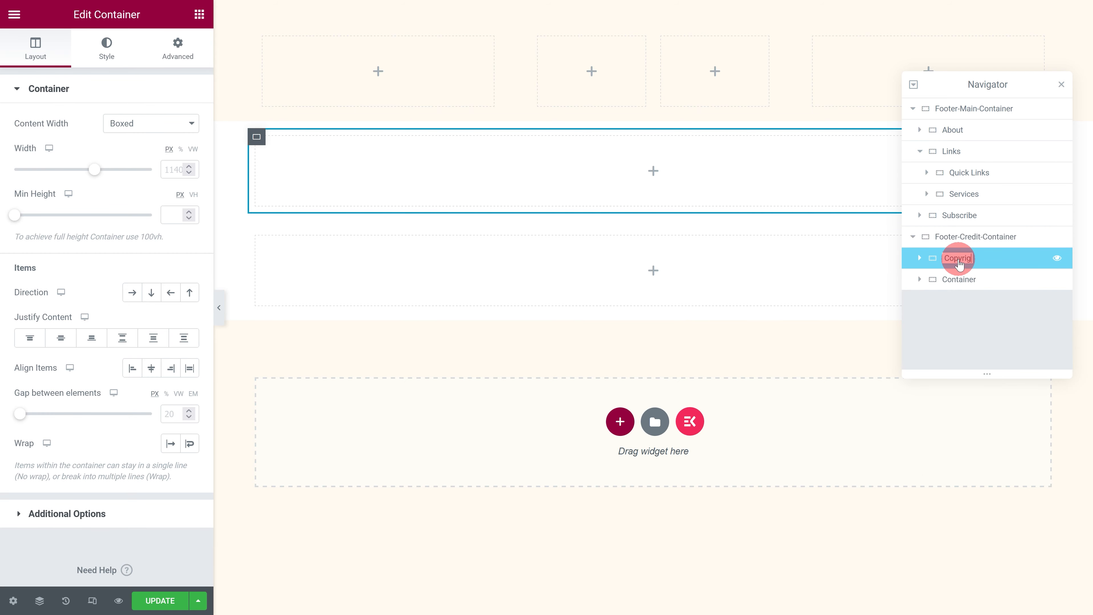
pyautogui.click(957, 279)
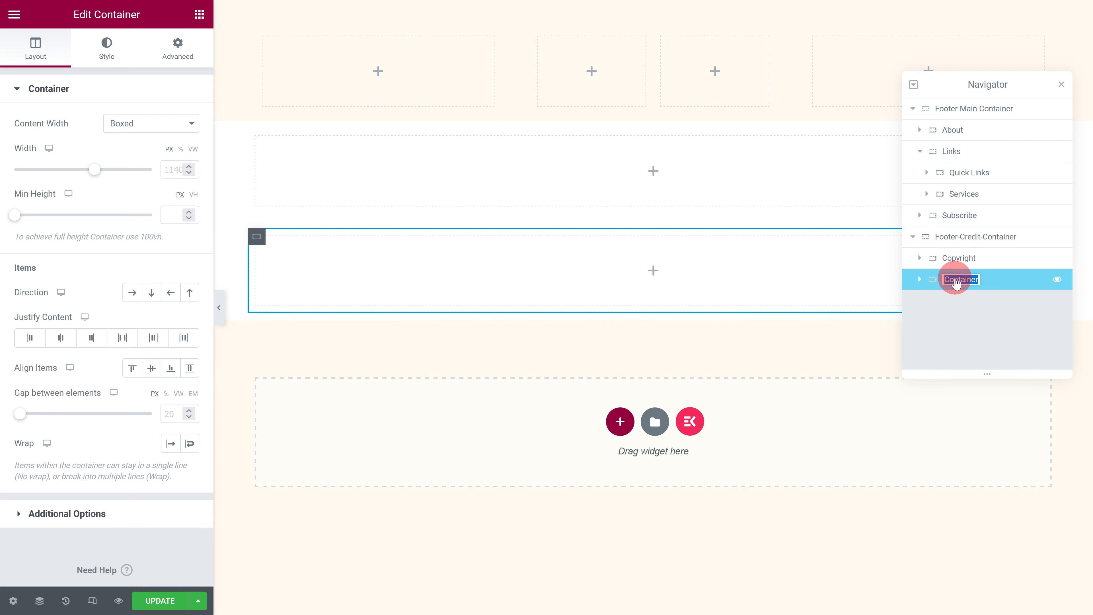
# Step: Set the items direction of Footer-Credit-Container to Row - horizontal
pyautogui.click(954, 237)
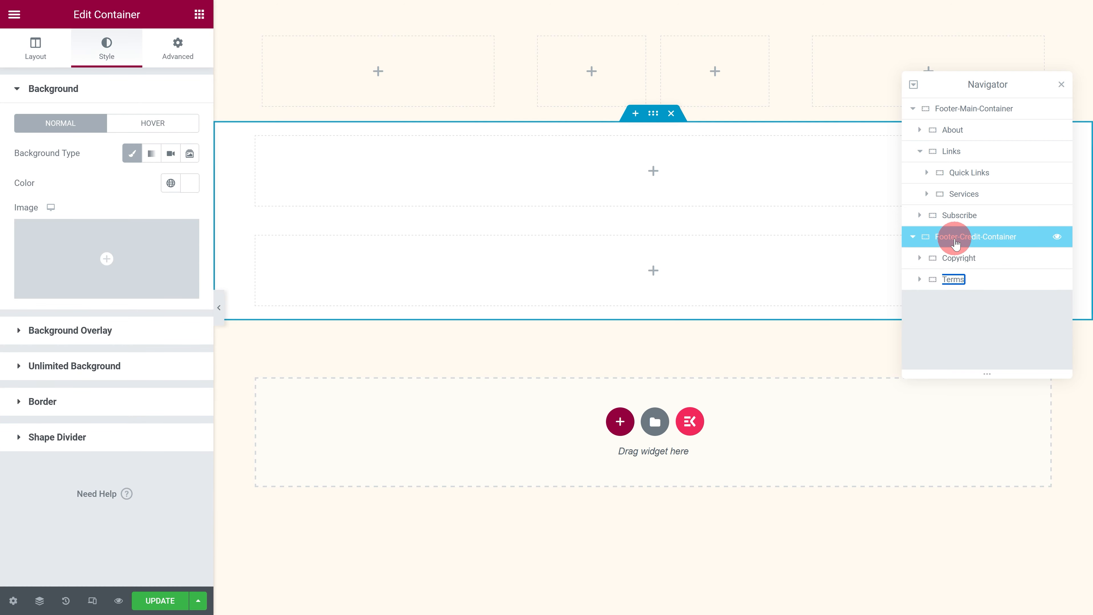
pyautogui.click(67, 65)
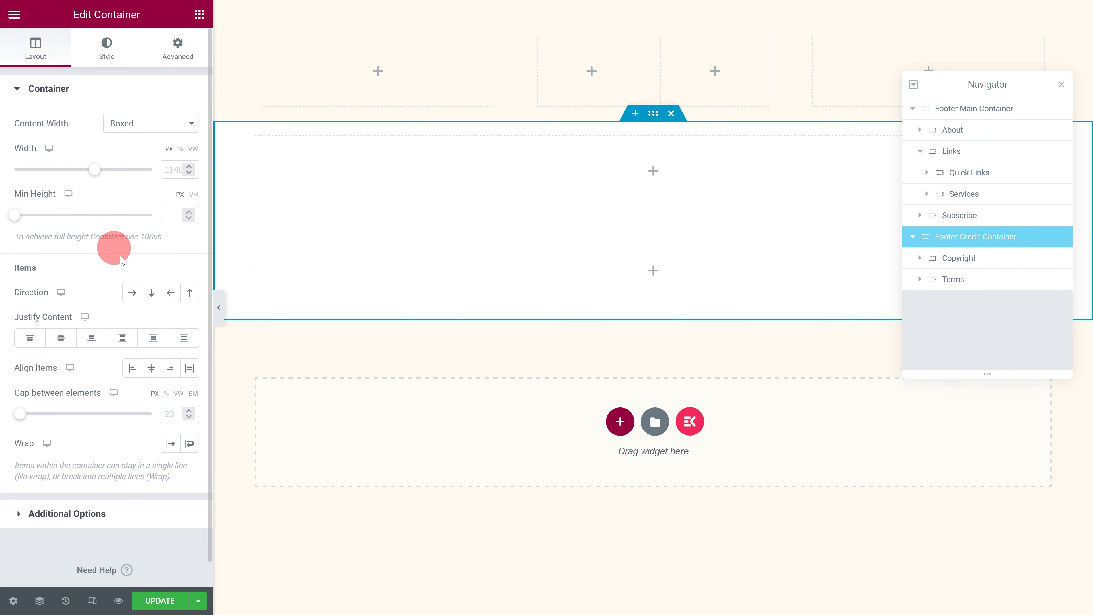
pyautogui.click(134, 292)
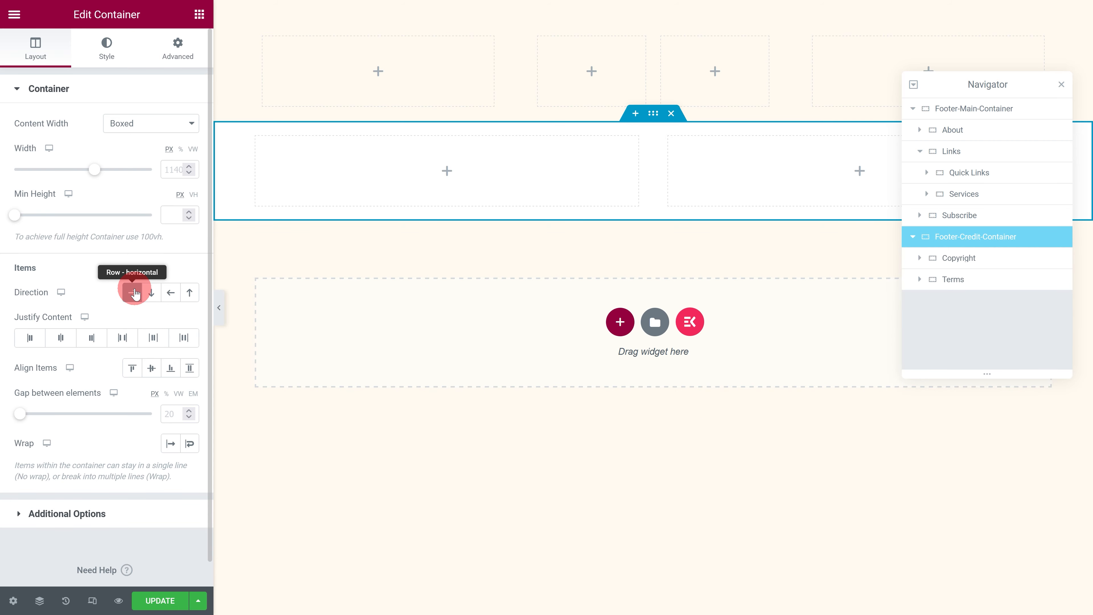
# Step: Add a Heading widget to the About container with the title CodeLab, aligned left
pyautogui.click(942, 134)
pyautogui.click(199, 14)
pyautogui.moveTo(52, 284); pyautogui.dragTo(313, 97)
pyautogui.moveTo(154, 135); pyautogui.dragTo(4, 149)
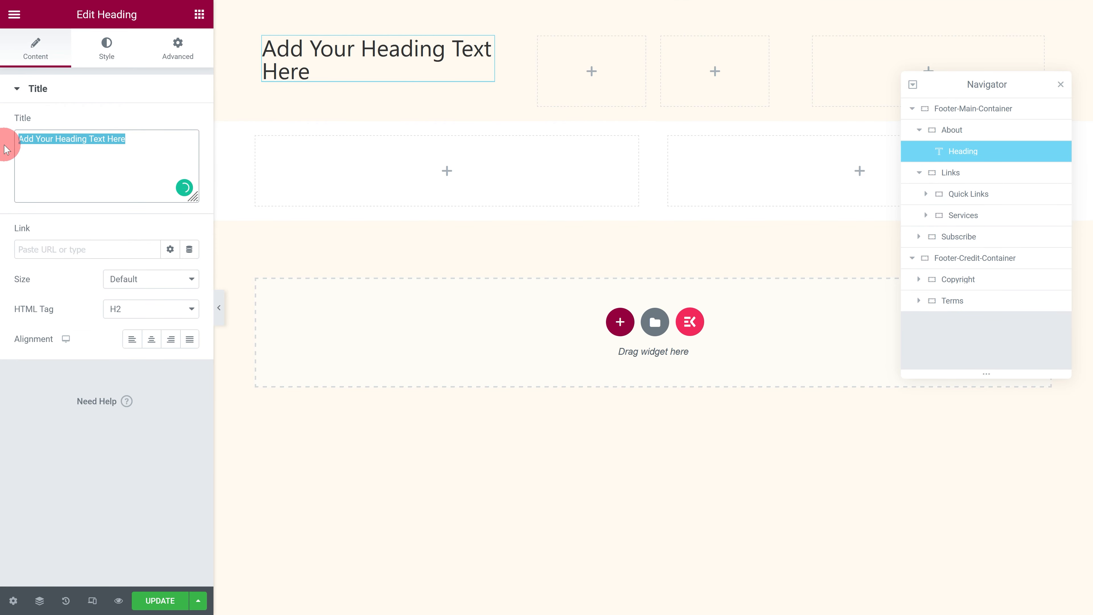
pyautogui.write('CodeLab')
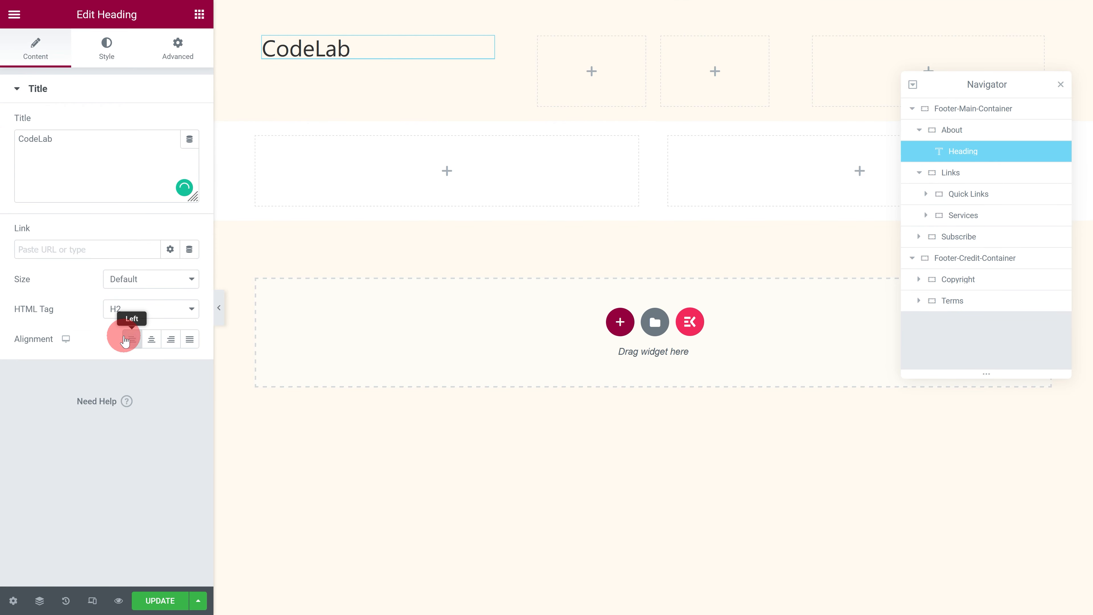
pyautogui.click(125, 340)
# Step: Set the CodeLab heading's text colour to the global colour Secondary
pyautogui.click(107, 49)
pyautogui.click(170, 125)
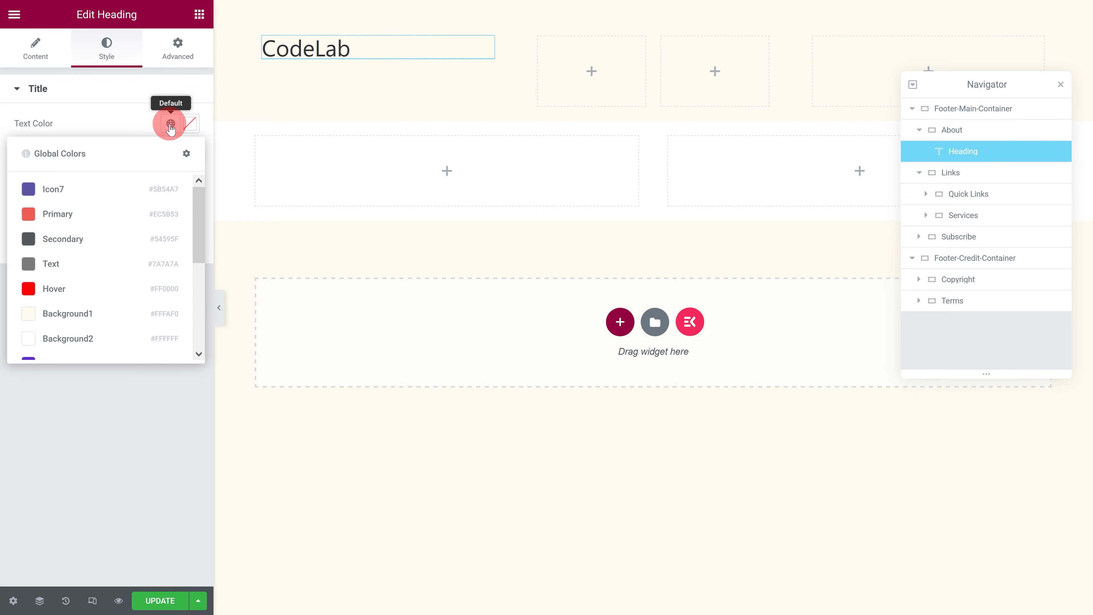
pyautogui.click(88, 237)
# Step: Set the CodeLab heading's typography to the Poppins family, size 1.1 em and weight 500
pyautogui.click(190, 153)
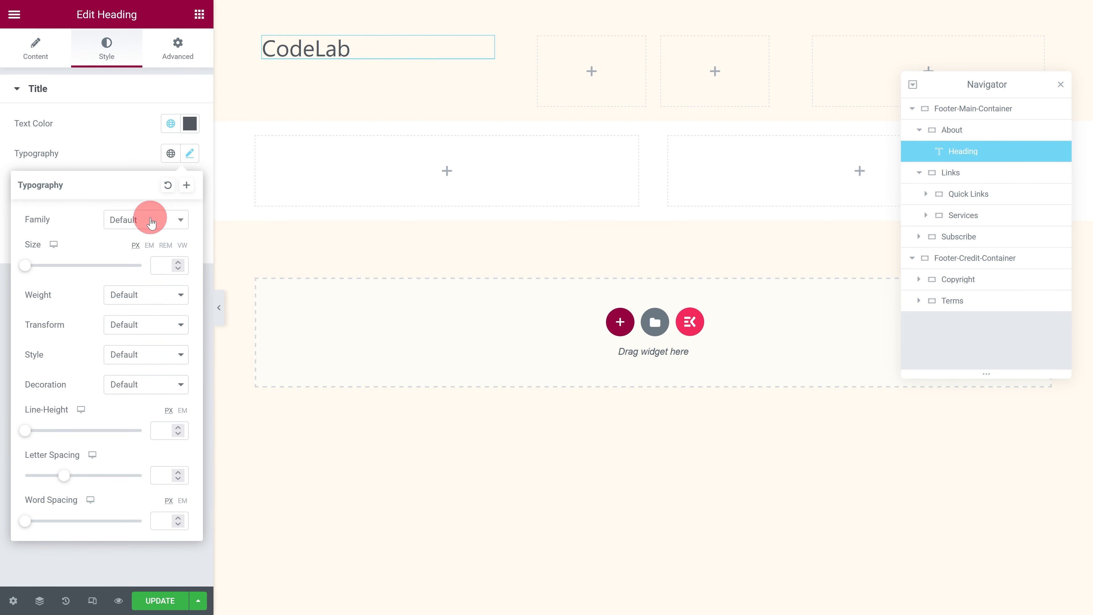
pyautogui.click(151, 220)
pyautogui.write('poppins')
pyautogui.click(128, 278)
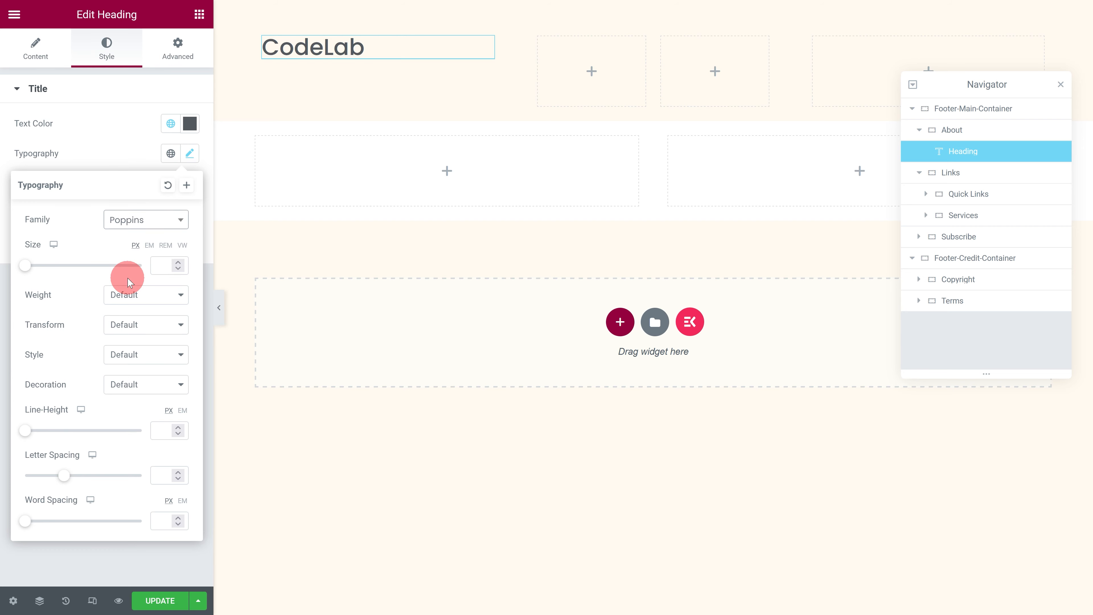
pyautogui.write('1.1')
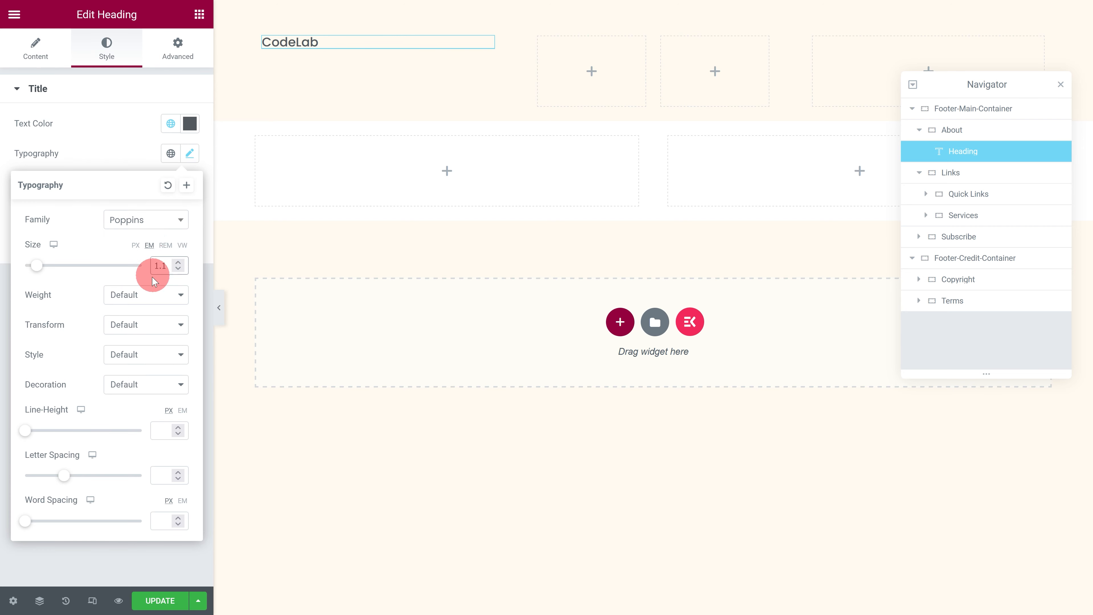
pyautogui.click(146, 295)
pyautogui.click(119, 386)
pyautogui.click(187, 122)
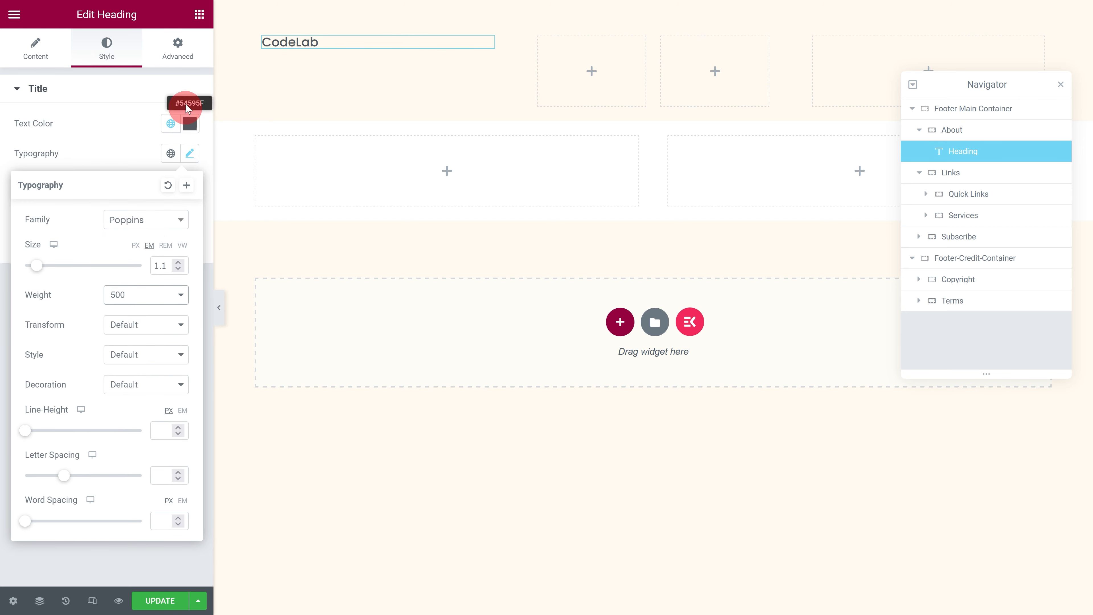
# Step: Add a Text Editor widget below the CodeLab heading in the About container and align its text left
pyautogui.click(198, 22)
pyautogui.moveTo(61, 349); pyautogui.dragTo(329, 44)
pyautogui.click(103, 43)
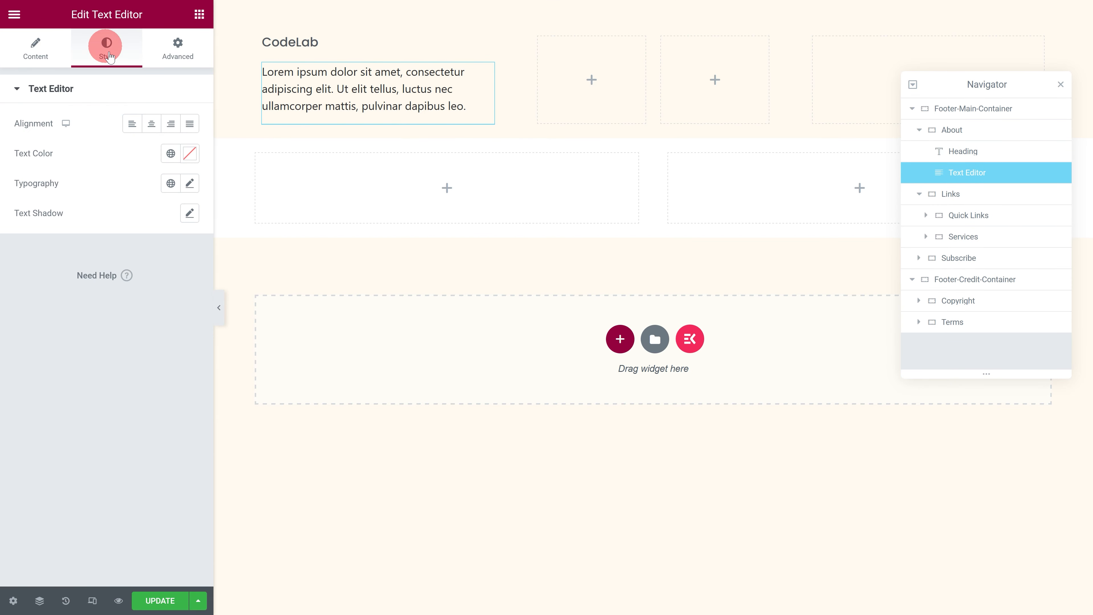
pyautogui.click(132, 127)
# Step: Set the About paragraph's text colour to the global colour Text and its typography to Poppins at 1 em
pyautogui.click(171, 153)
pyautogui.click(68, 288)
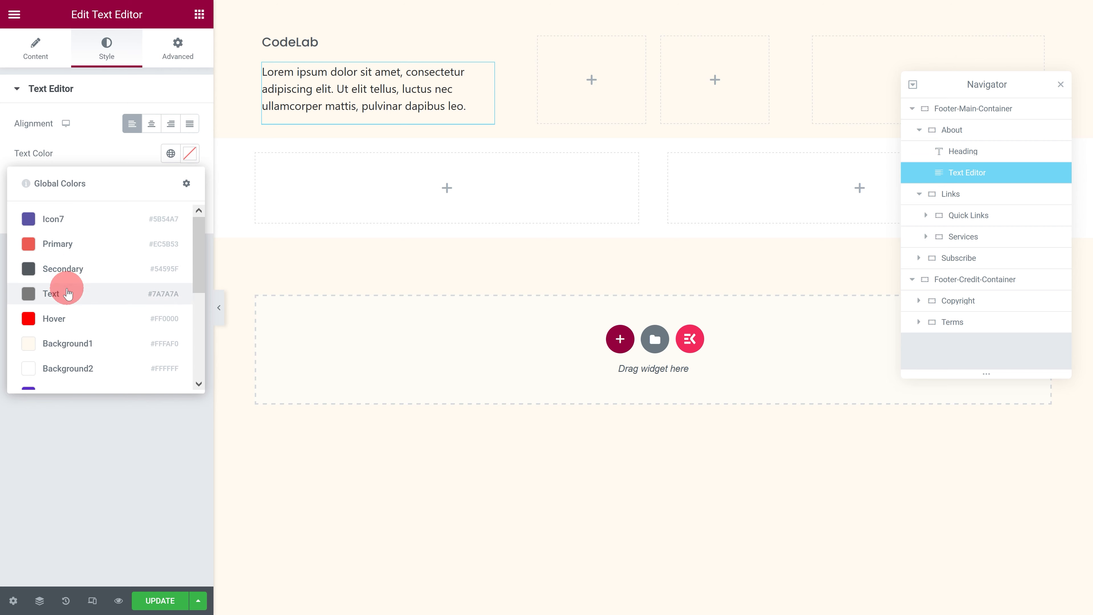
pyautogui.click(190, 184)
pyautogui.click(141, 247)
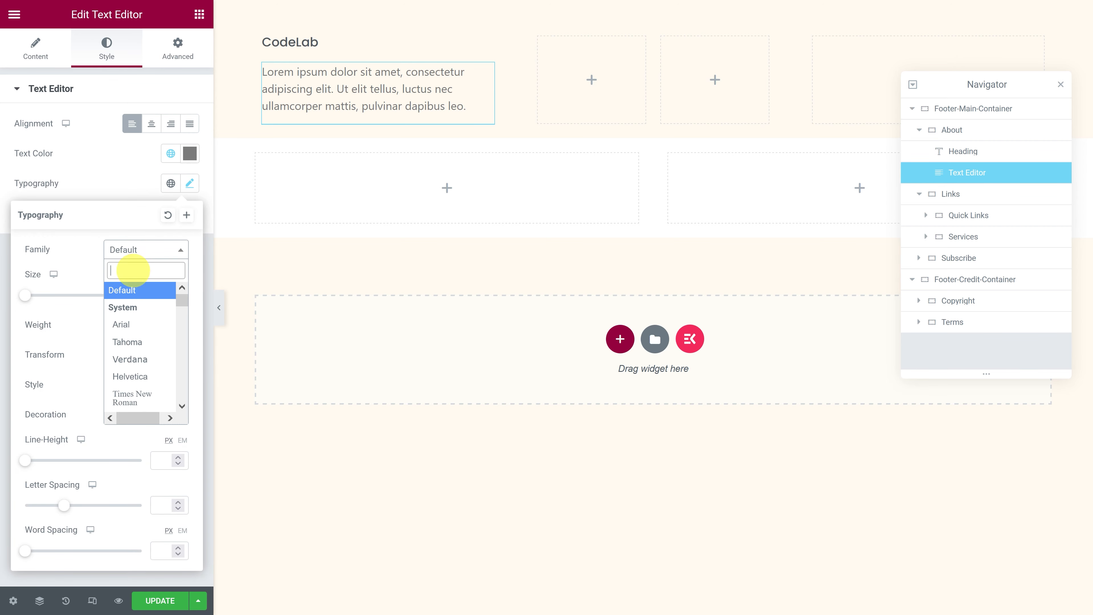
pyautogui.write('pop')
pyautogui.click(130, 306)
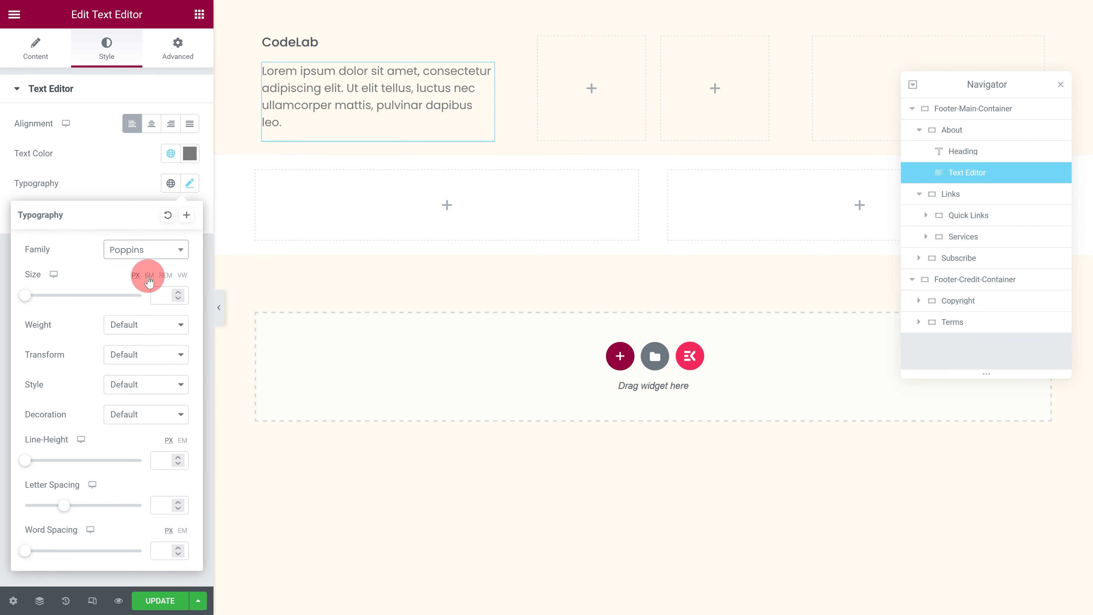
pyautogui.click(157, 295)
pyautogui.write('1')
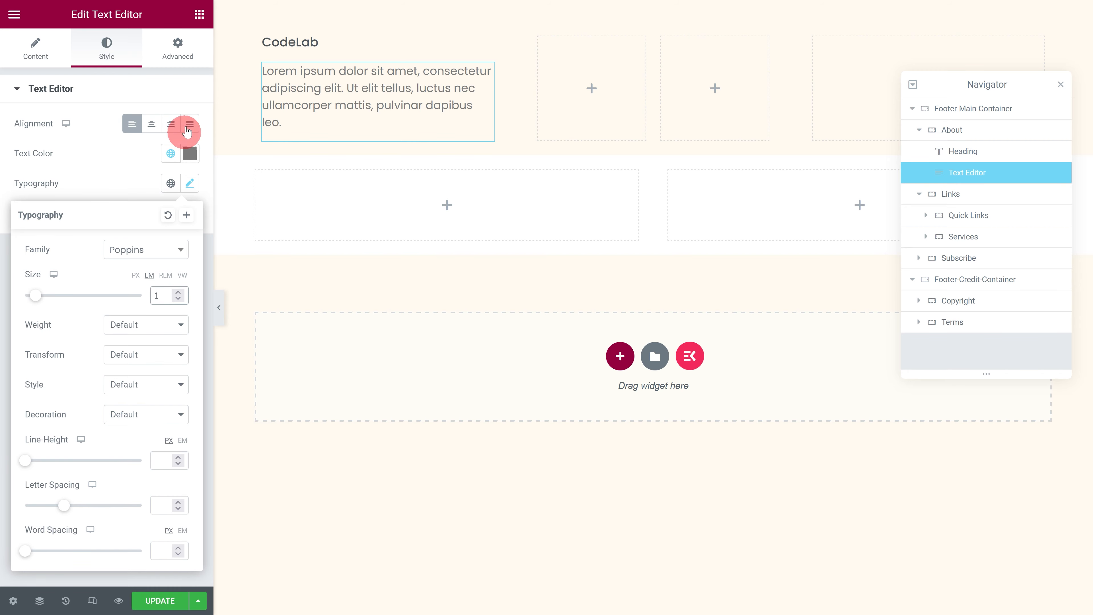
# Step: Unlink the About paragraph's margin values and set its bottom margin to -35 px
pyautogui.click(178, 48)
pyautogui.click(179, 143)
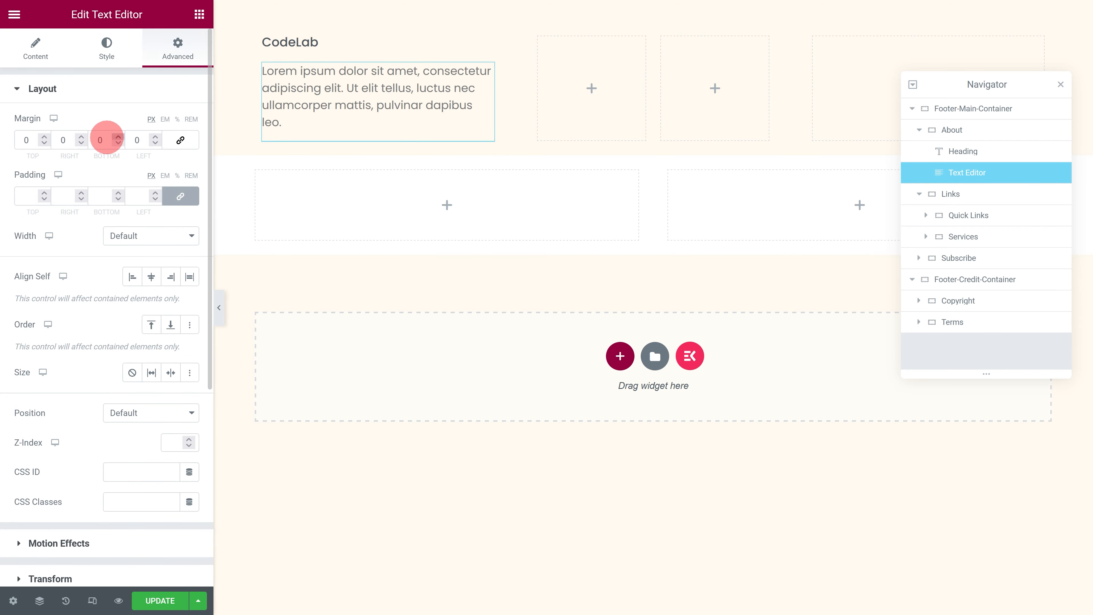
pyautogui.click(92, 139)
pyautogui.write('-35')
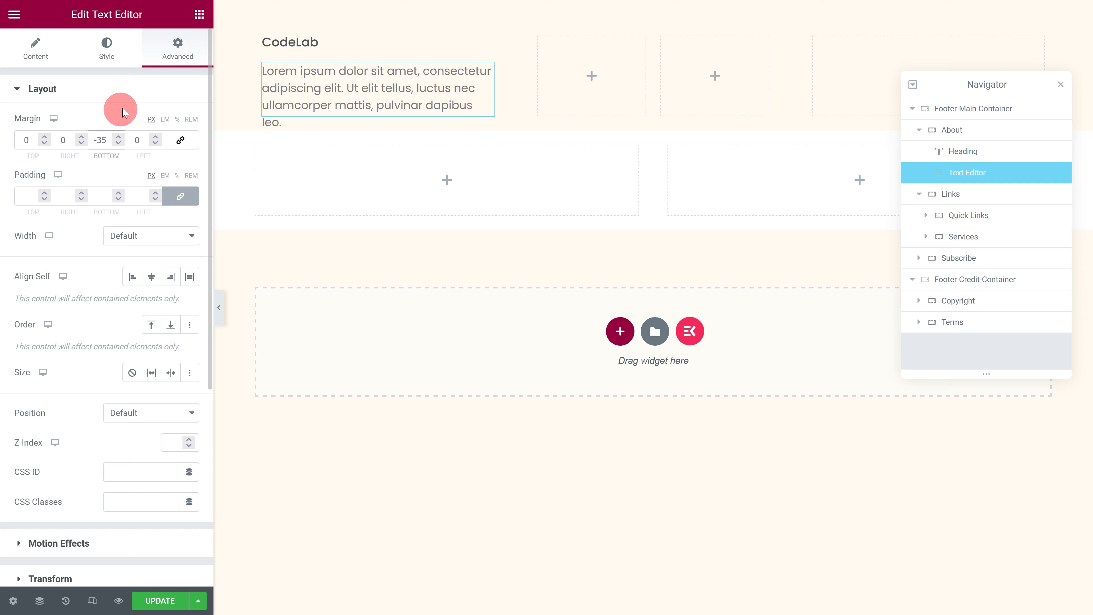
# Step: Add a Button widget below the About paragraph with the text read more, aligned left
pyautogui.click(196, 16)
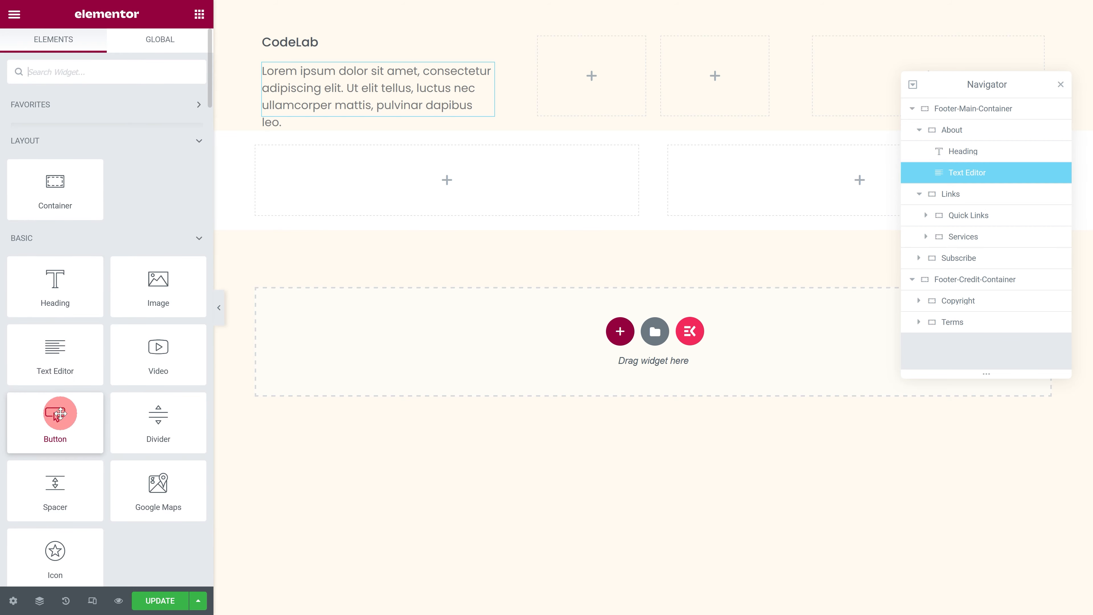
pyautogui.moveTo(58, 415); pyautogui.dragTo(325, 113)
pyautogui.click(158, 147)
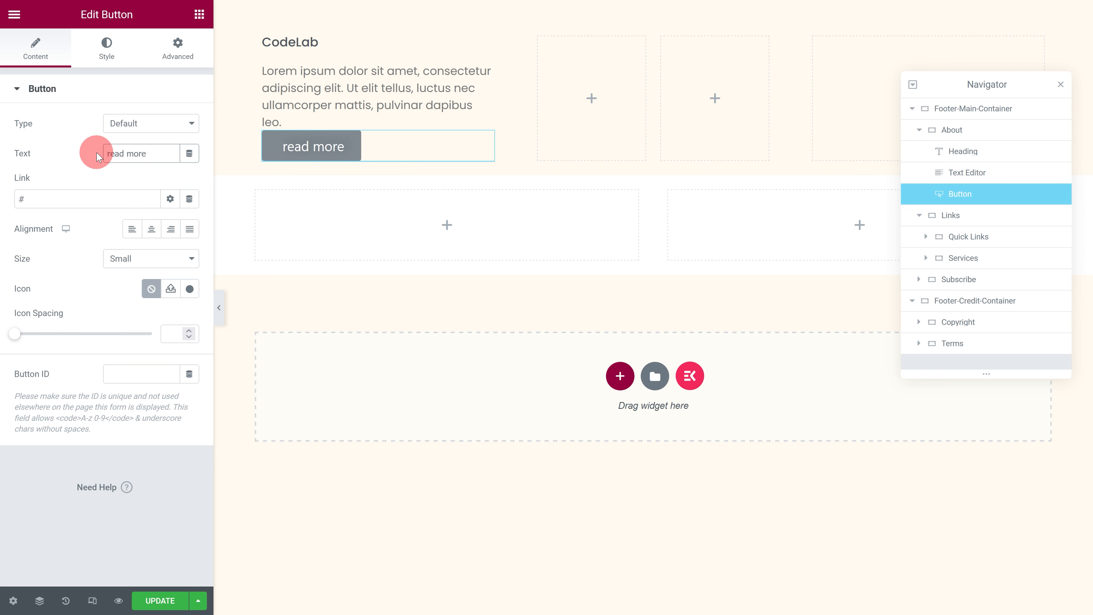
pyautogui.click(131, 230)
# Step: Set the read more button's typography to the Poppins family with a size of 1 em
pyautogui.click(107, 48)
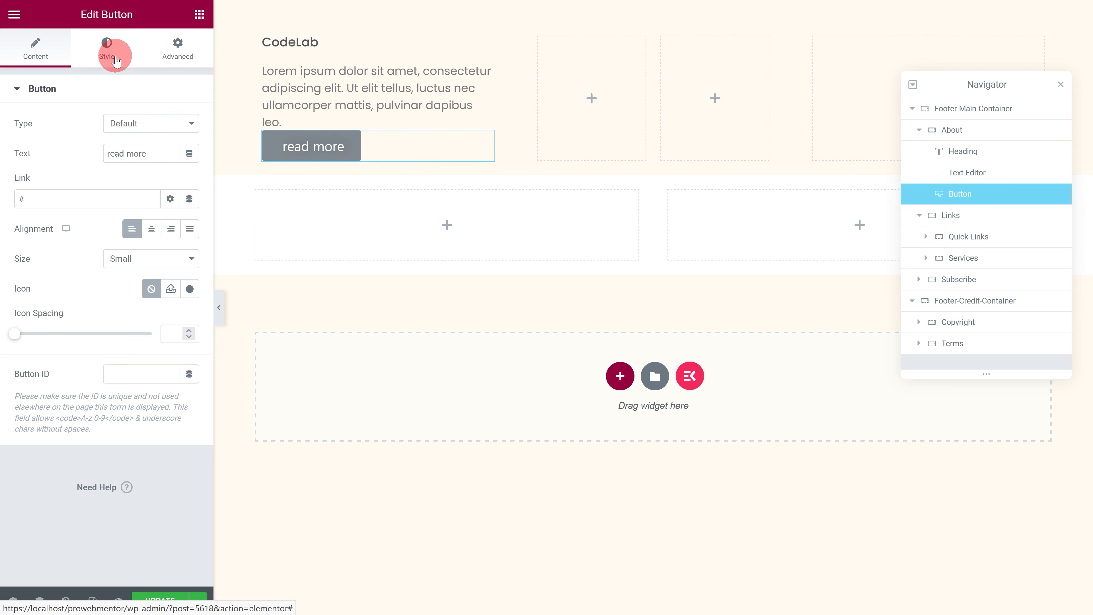
pyautogui.click(189, 125)
pyautogui.click(136, 192)
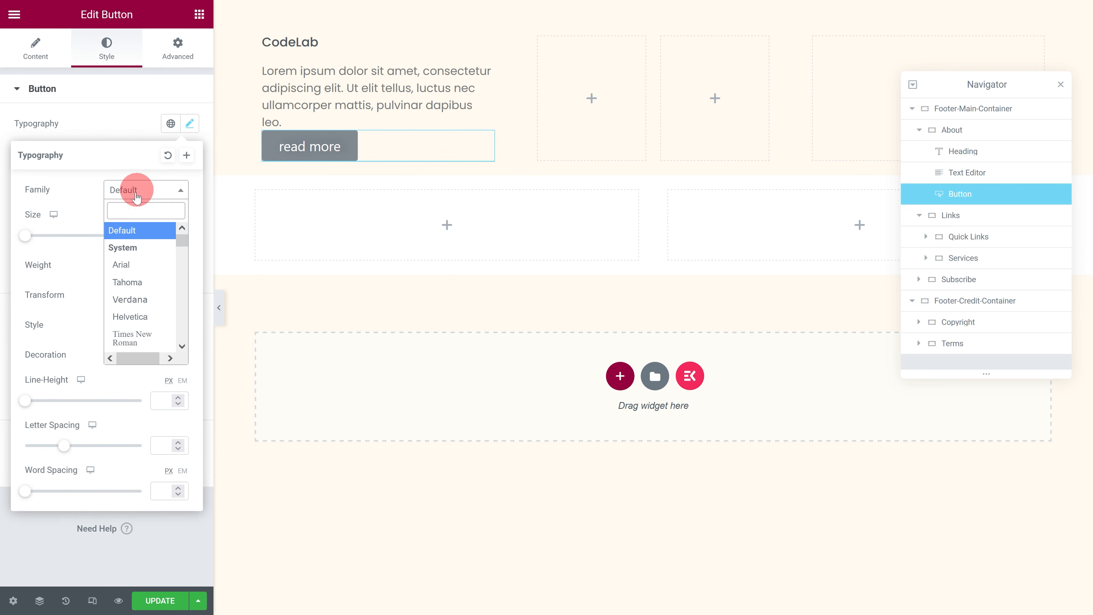
pyautogui.write('poppins')
pyautogui.click(127, 245)
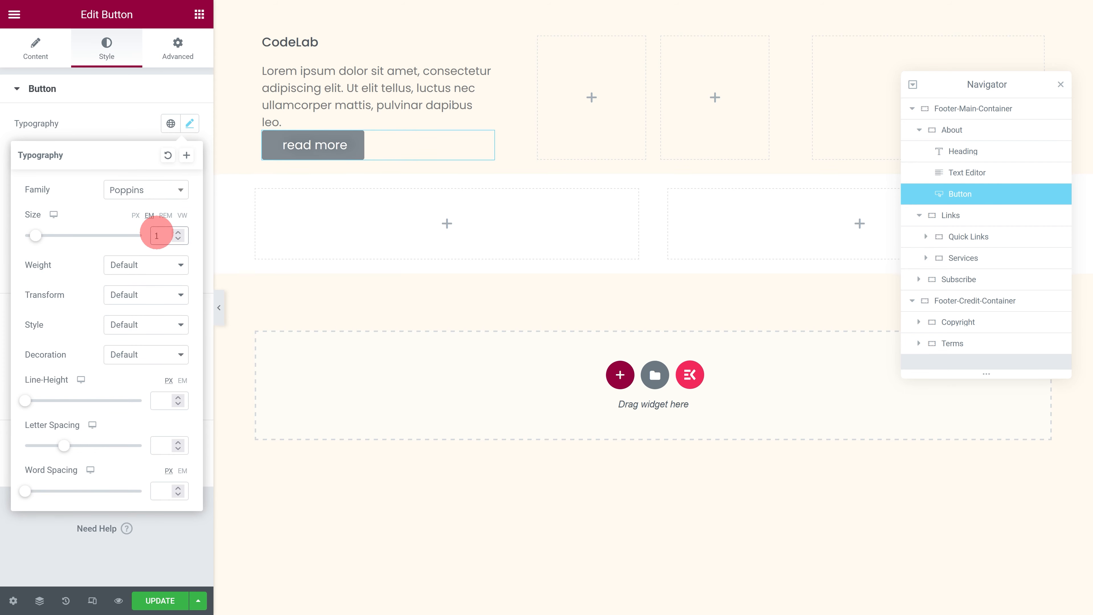
pyautogui.click(149, 129)
# Step: Set the read more button's text shadow blur to 0
pyautogui.click(189, 153)
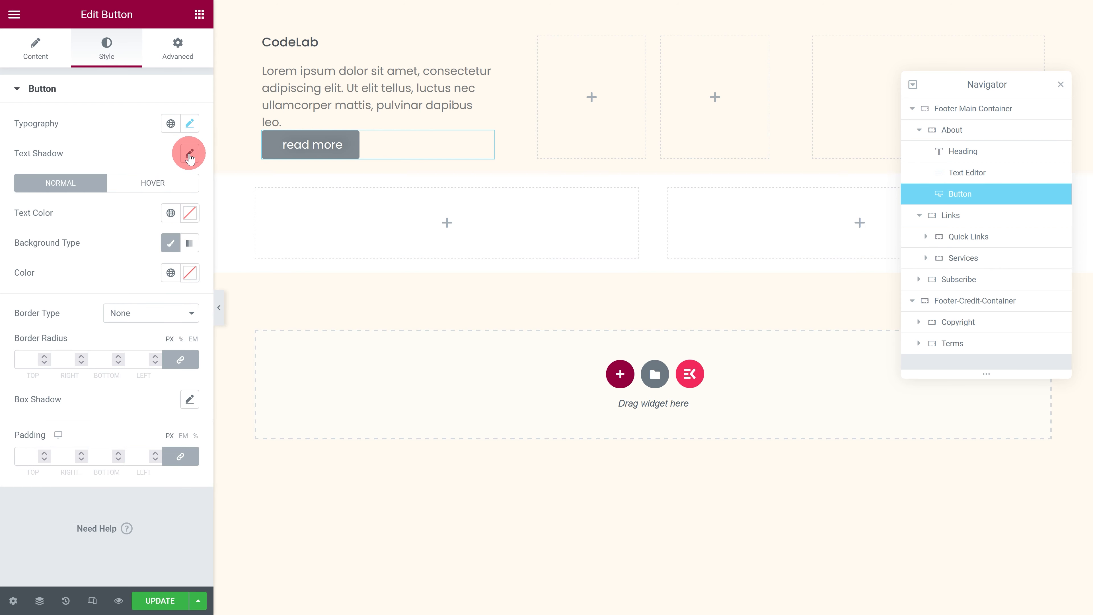
pyautogui.click(36, 227)
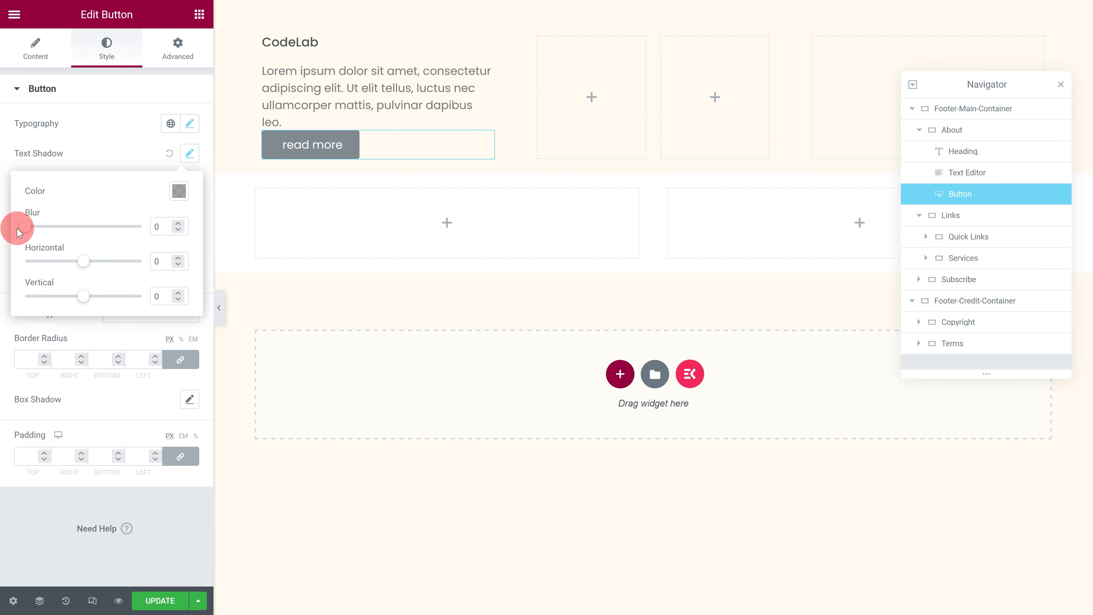
pyautogui.click(95, 152)
# Step: Set the read more button's text colour to the global colour Primary and make its background colour fully transparent
pyautogui.click(171, 213)
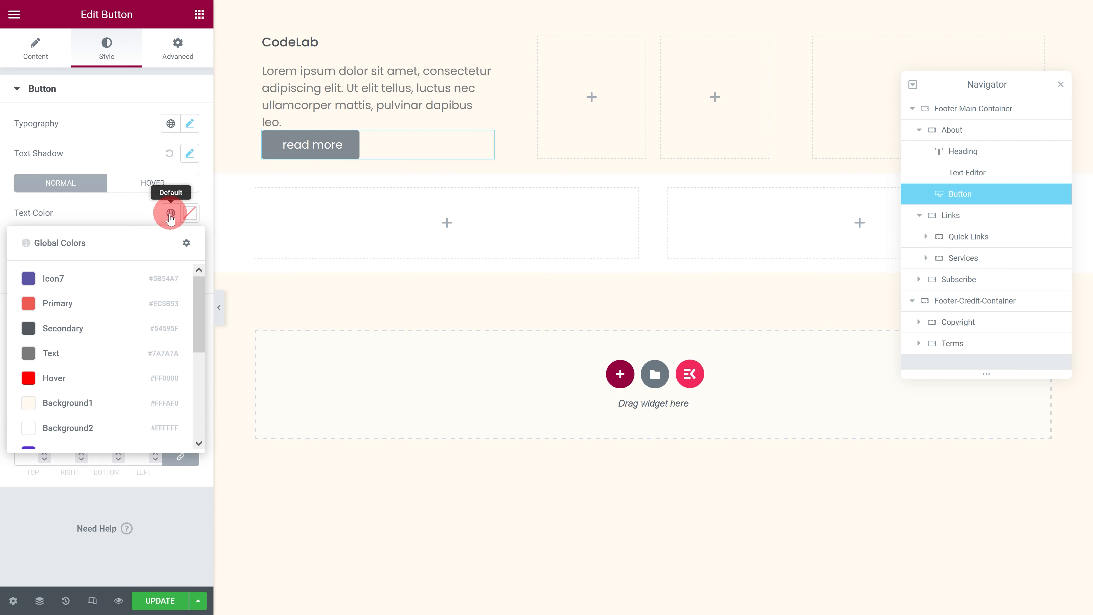
pyautogui.click(58, 303)
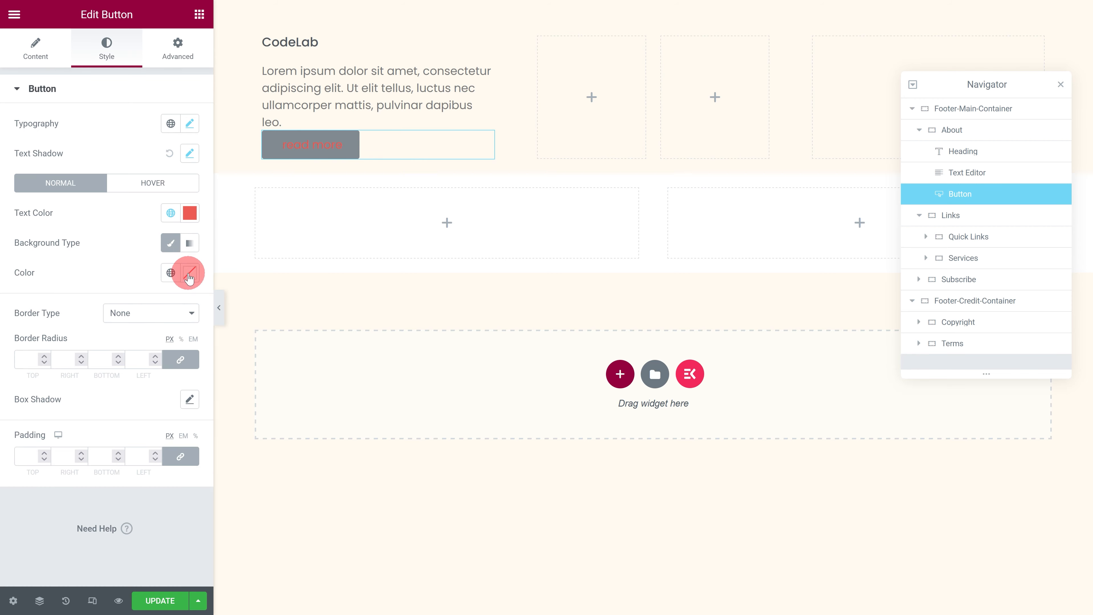
pyautogui.click(190, 273)
pyautogui.moveTo(190, 469); pyautogui.dragTo(26, 470)
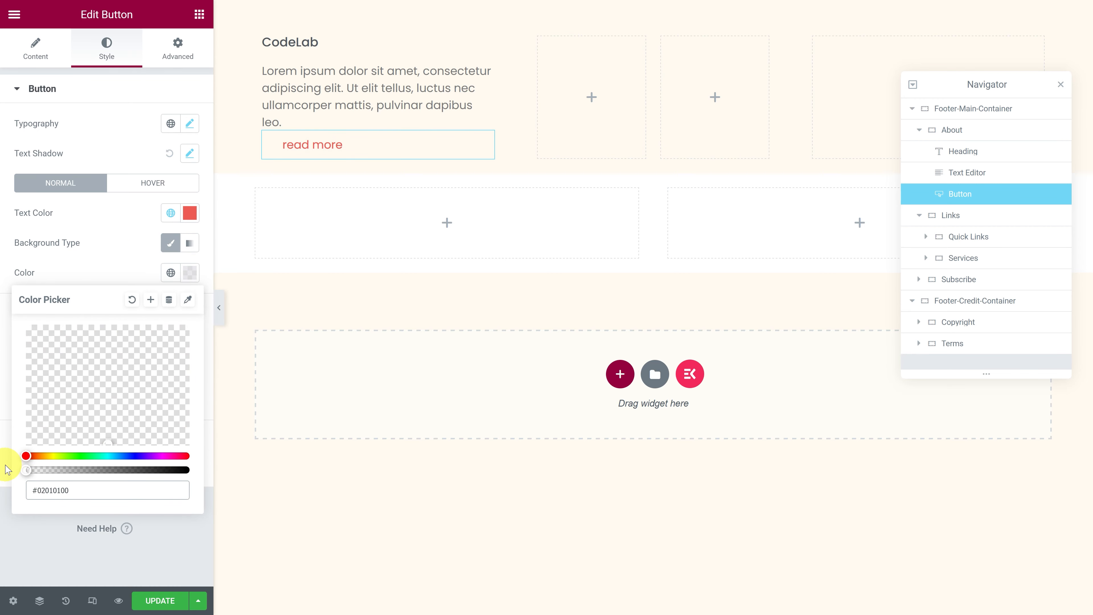
# Step: Unlink the read more button's margin values and set its left margin to -25 px
pyautogui.click(175, 60)
pyautogui.click(180, 140)
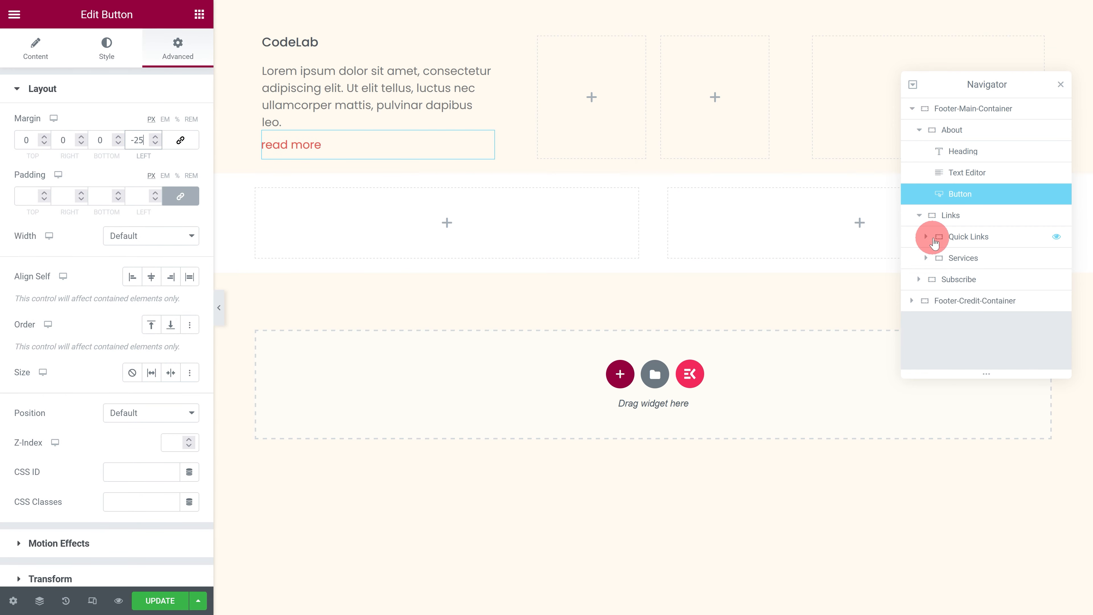
# Step: Add a Heading widget to the Quick Links container with the title Quick Links, aligned left
pyautogui.click(932, 237)
pyautogui.click(201, 15)
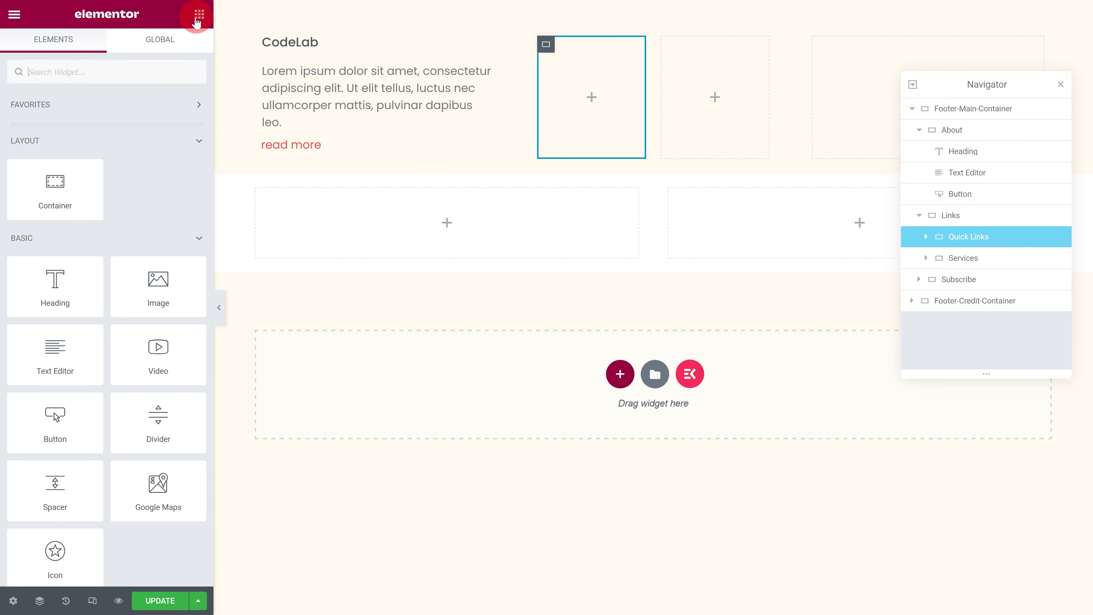
pyautogui.moveTo(56, 259); pyautogui.dragTo(593, 102)
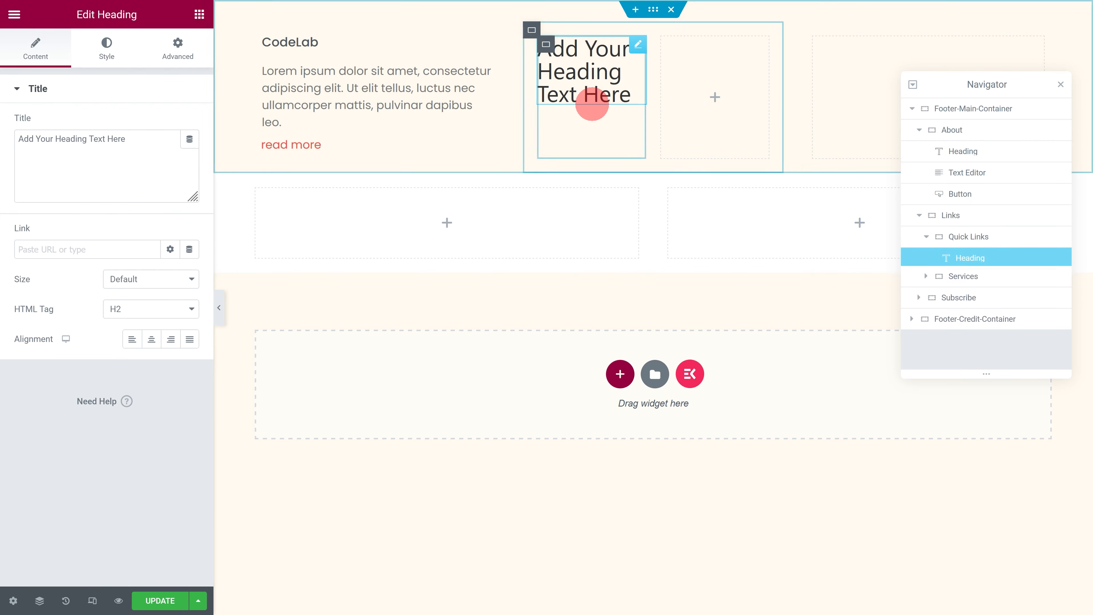
pyautogui.moveTo(130, 139); pyautogui.dragTo(10, 139)
pyautogui.write('Quick Links')
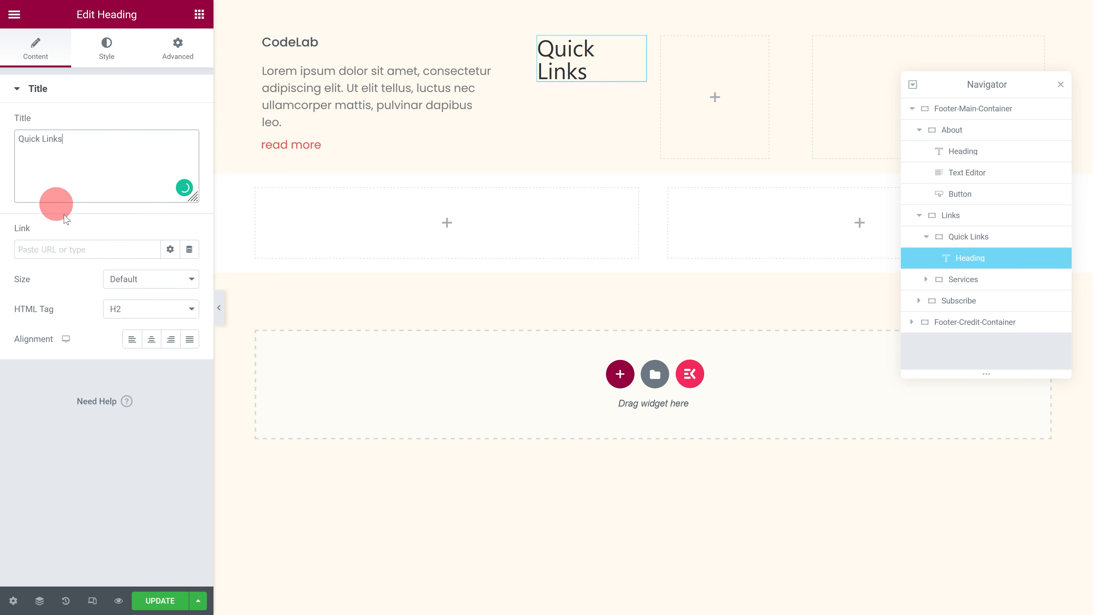
pyautogui.click(131, 340)
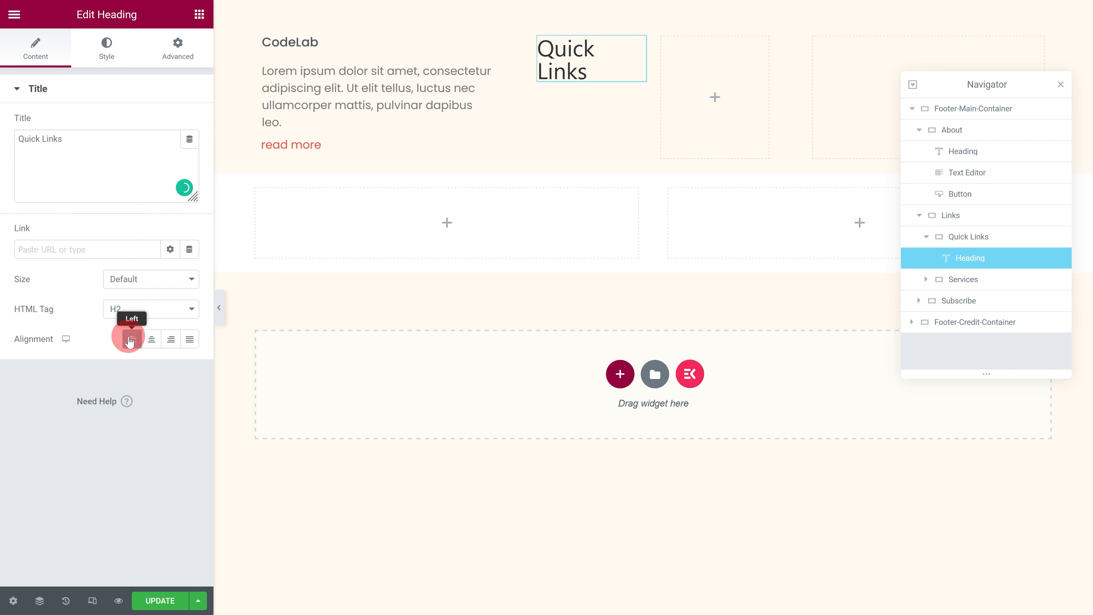
# Step: Set the Quick Links heading's text colour to the global colour Secondary
pyautogui.click(107, 48)
pyautogui.click(170, 123)
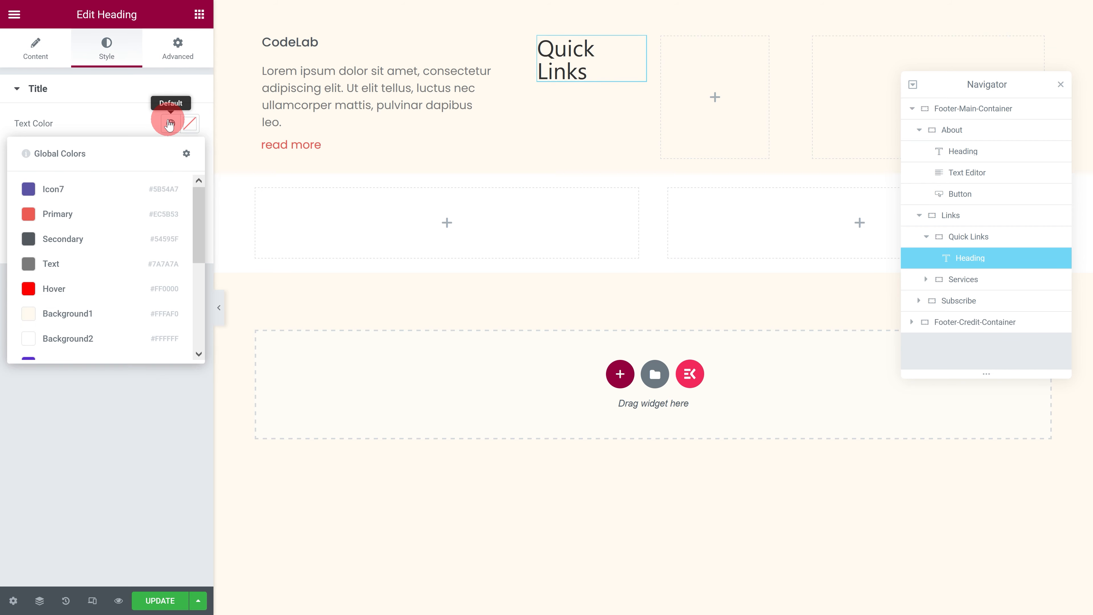
pyautogui.click(99, 238)
# Step: Set the Quick Links heading's typography to the Poppins family, size 1.1 em and weight 500
pyautogui.click(190, 153)
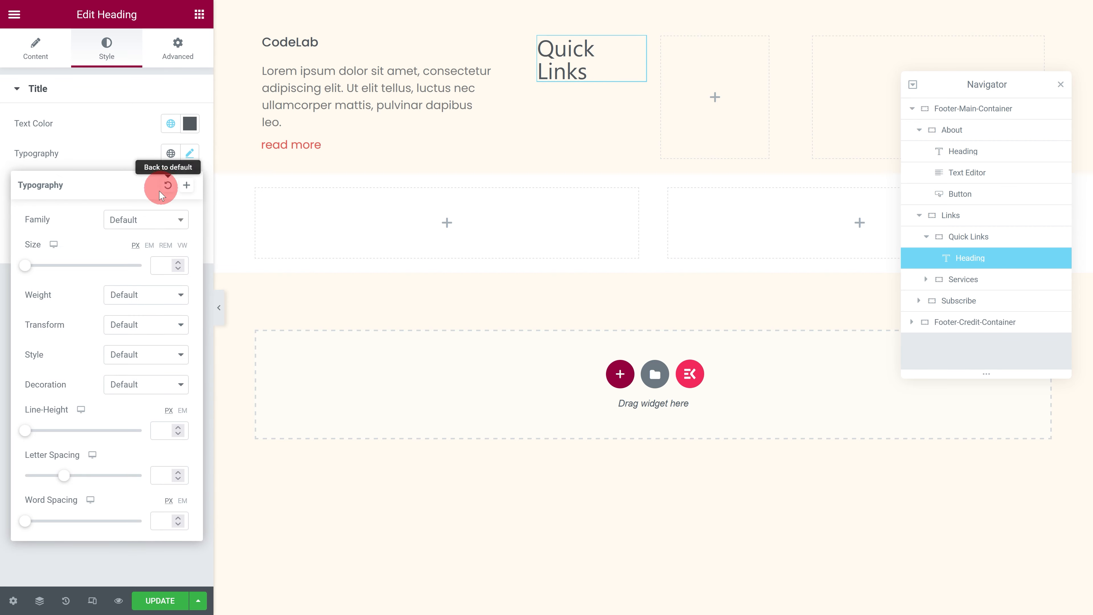
pyautogui.click(142, 219)
pyautogui.write('Poppins')
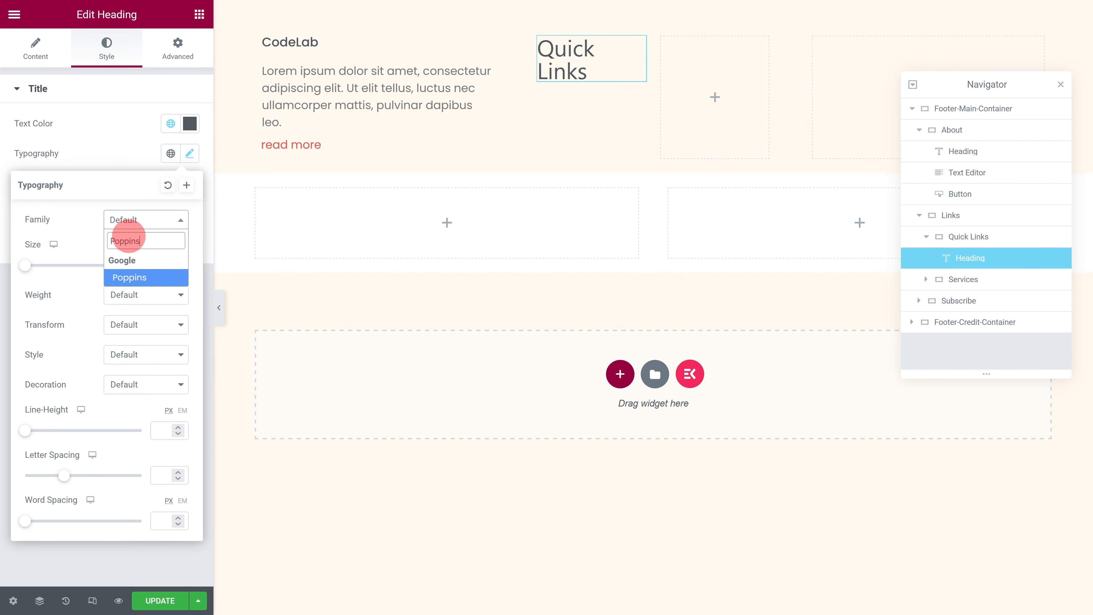
pyautogui.click(126, 279)
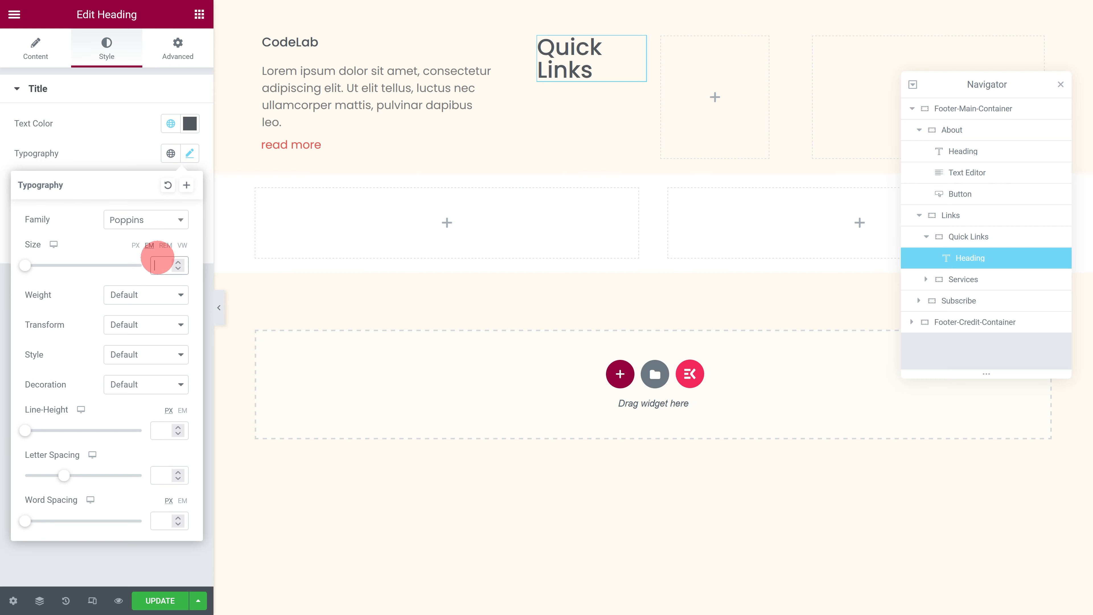
pyautogui.click(157, 259)
pyautogui.write('1.1')
pyautogui.click(134, 295)
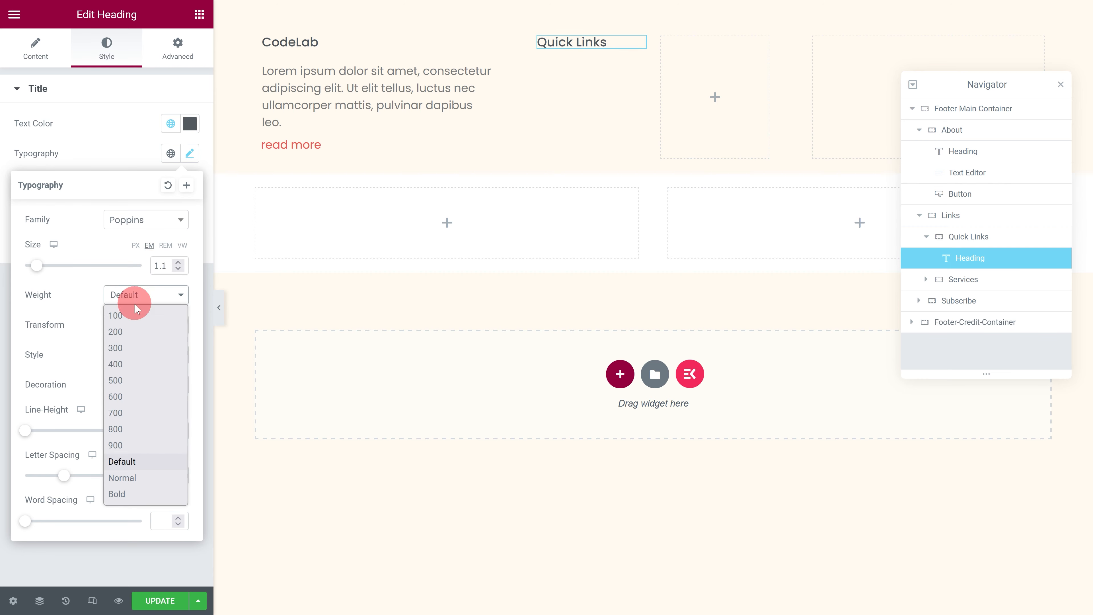
pyautogui.click(128, 384)
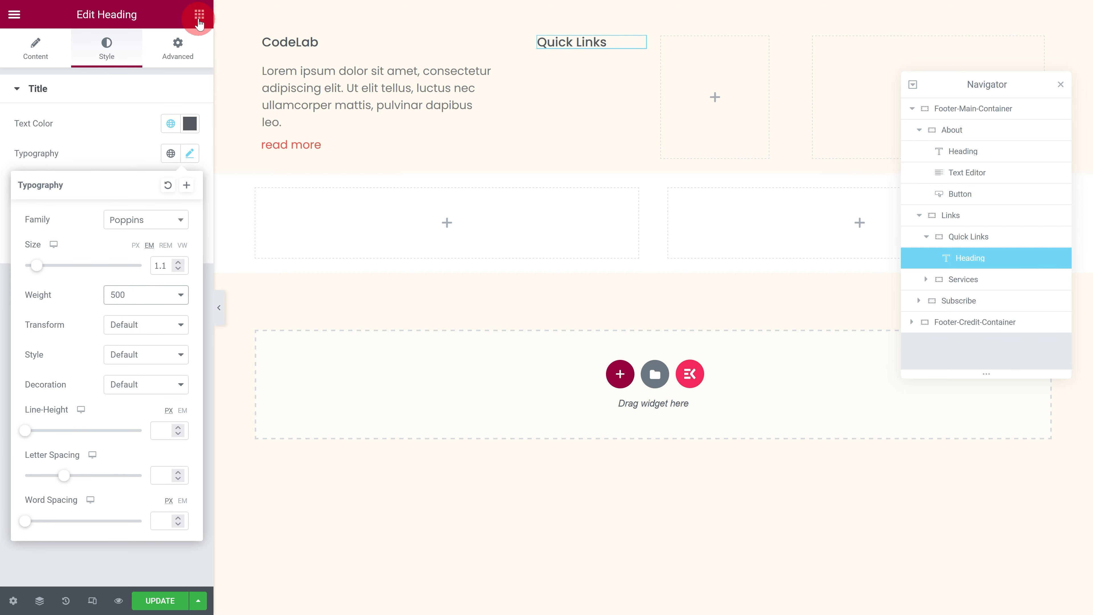
# Step: Add an Icon List widget below the Quick Links heading and remove its second and third items
pyautogui.click(199, 17)
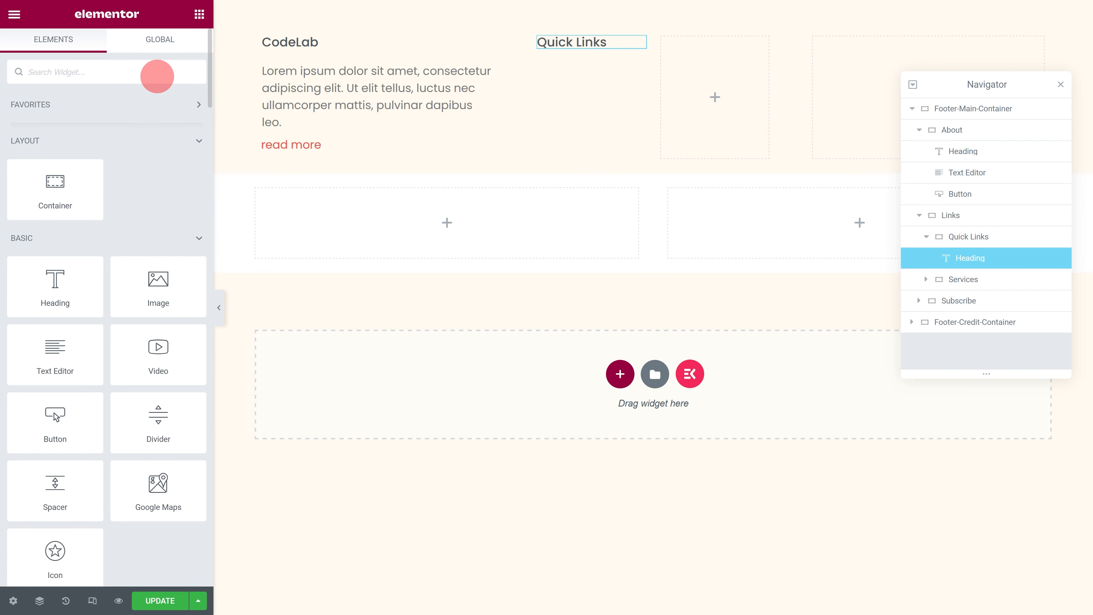
pyautogui.click(157, 77)
pyautogui.write('icon list')
pyautogui.moveTo(58, 123); pyautogui.dragTo(593, 48)
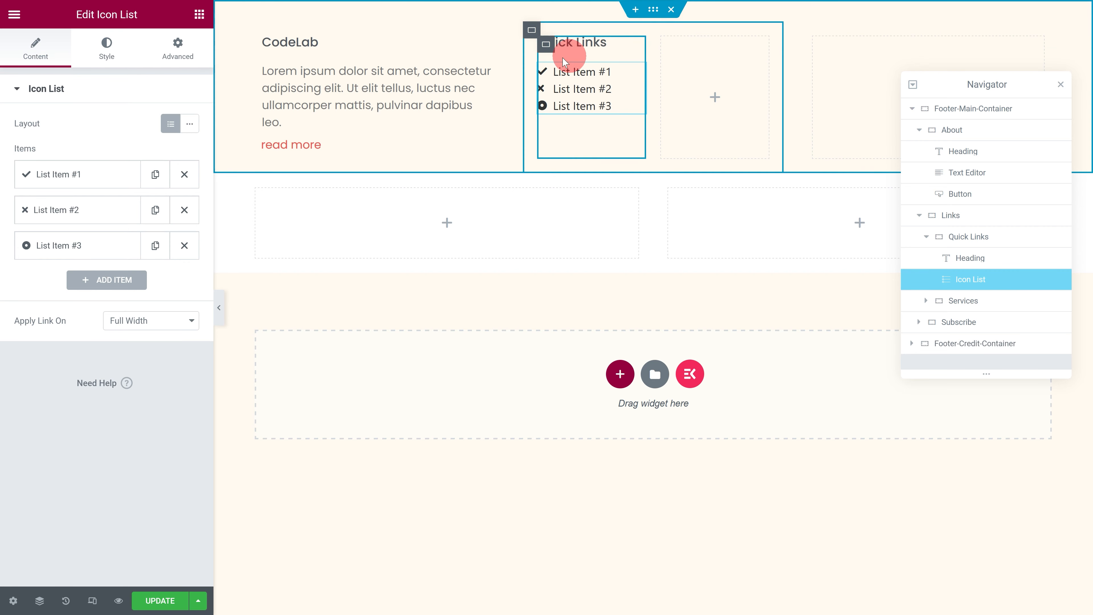
pyautogui.click(185, 210)
pyautogui.click(187, 211)
# Step: Change the remaining list item's text to Home and its icon to the solid Home icon from the icon library
pyautogui.click(95, 178)
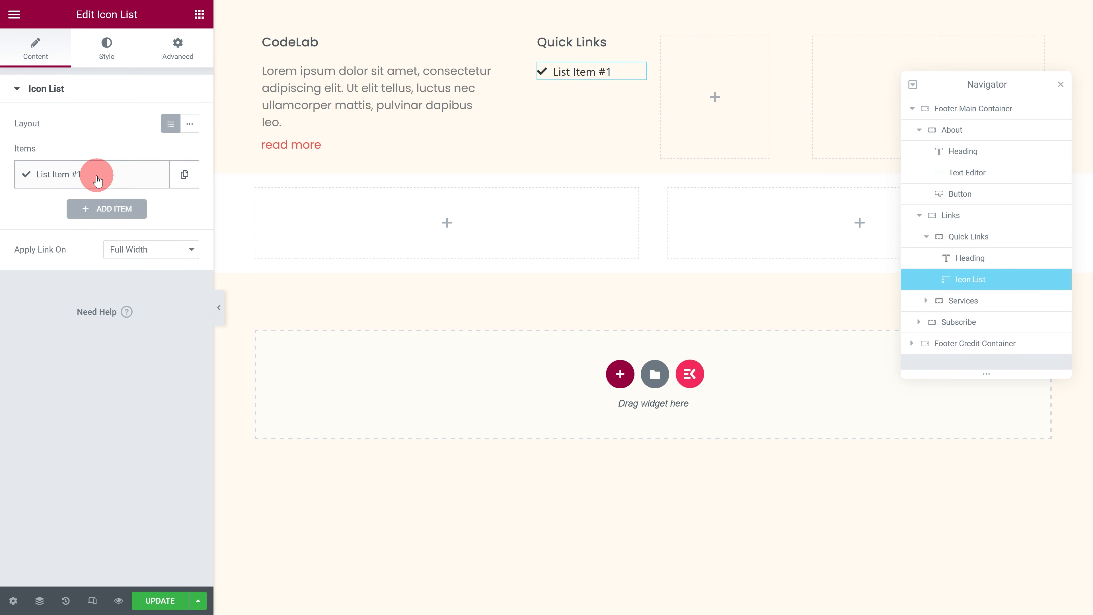
pyautogui.moveTo(74, 225); pyautogui.dragTo(41, 224)
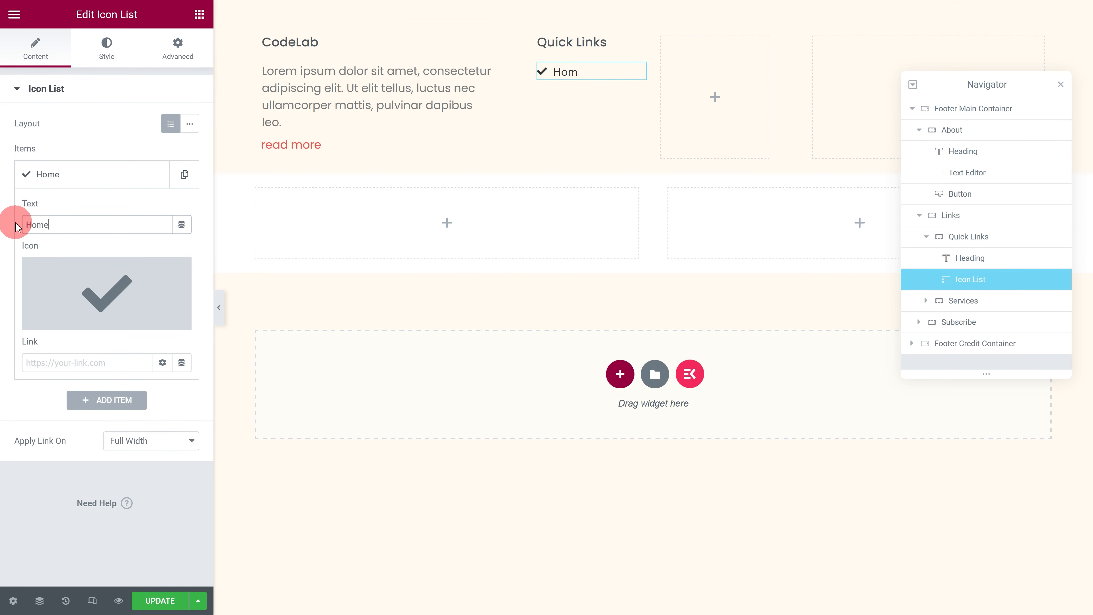
pyautogui.click(65, 282)
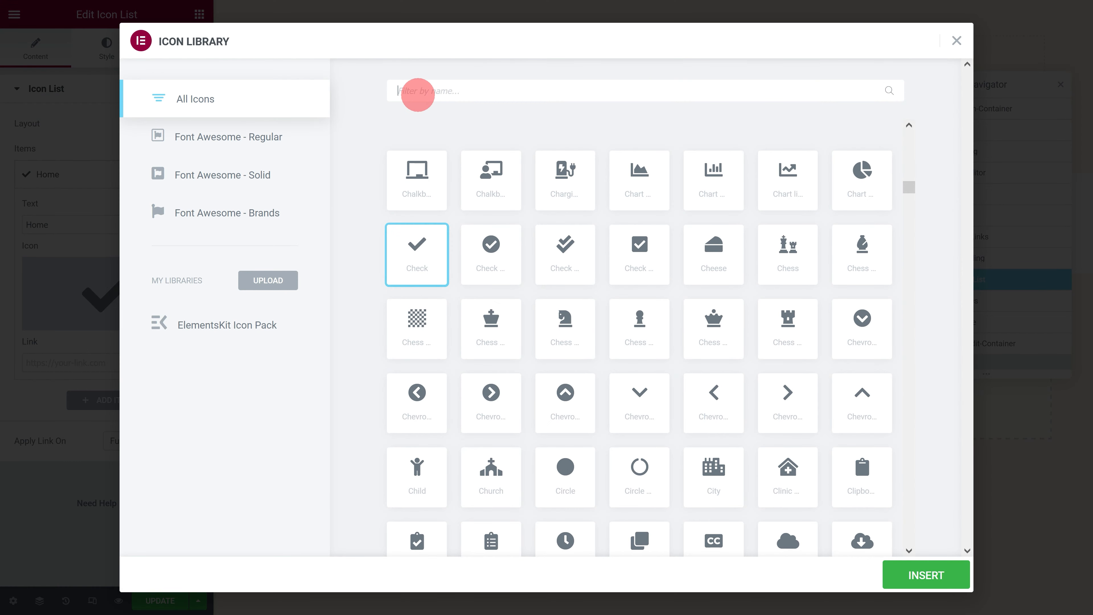
pyautogui.write('Home')
pyautogui.click(405, 165)
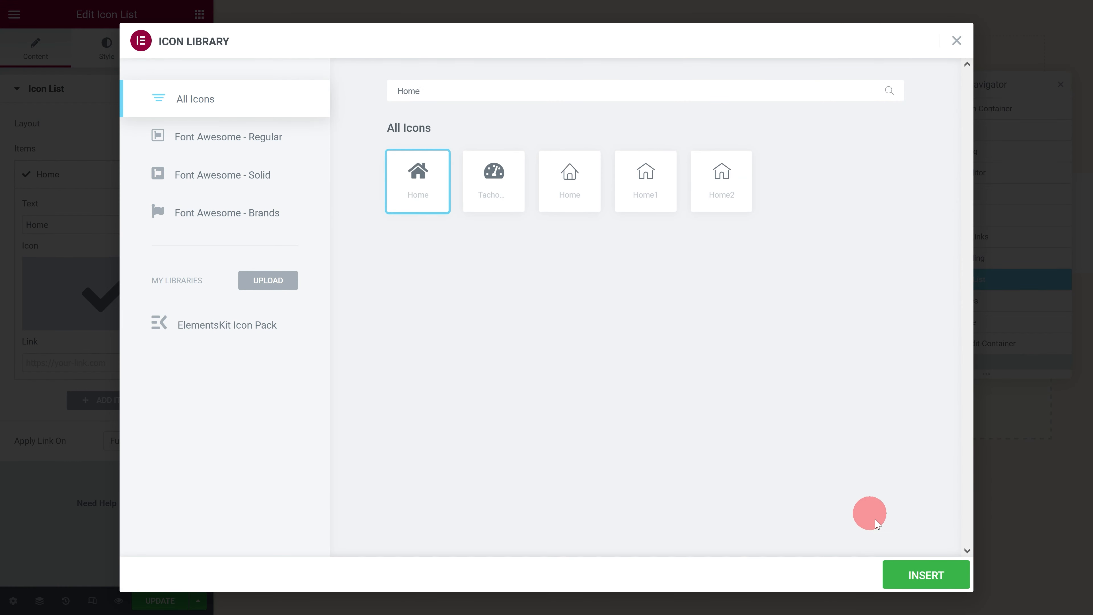
pyautogui.click(927, 573)
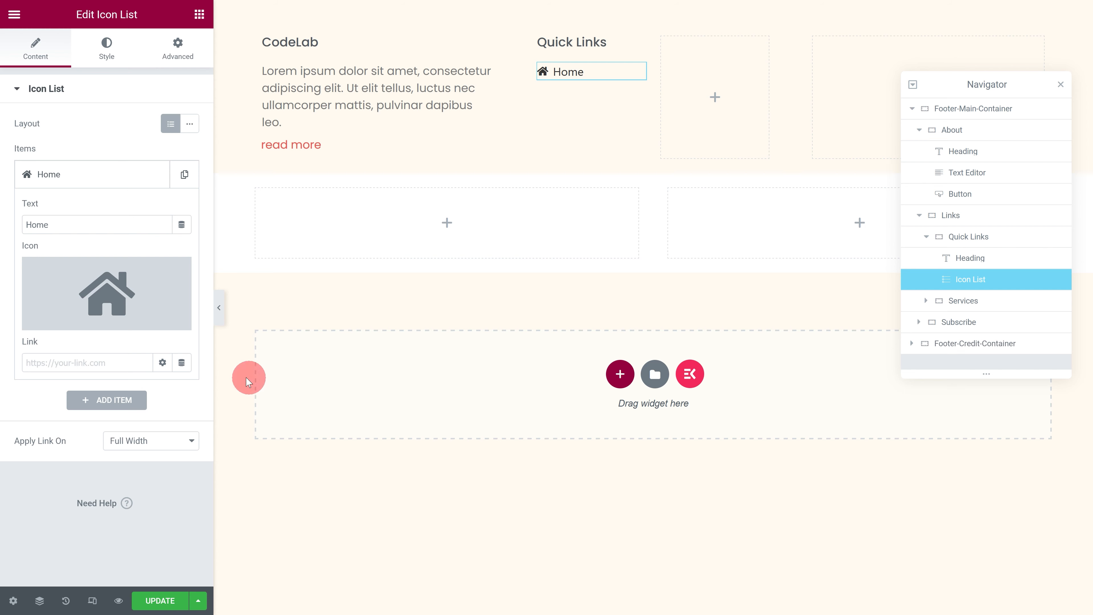
# Step: Link the Home item to #home, and add a Reviews item with the quote left icon linked to #testimonials
pyautogui.click(41, 363)
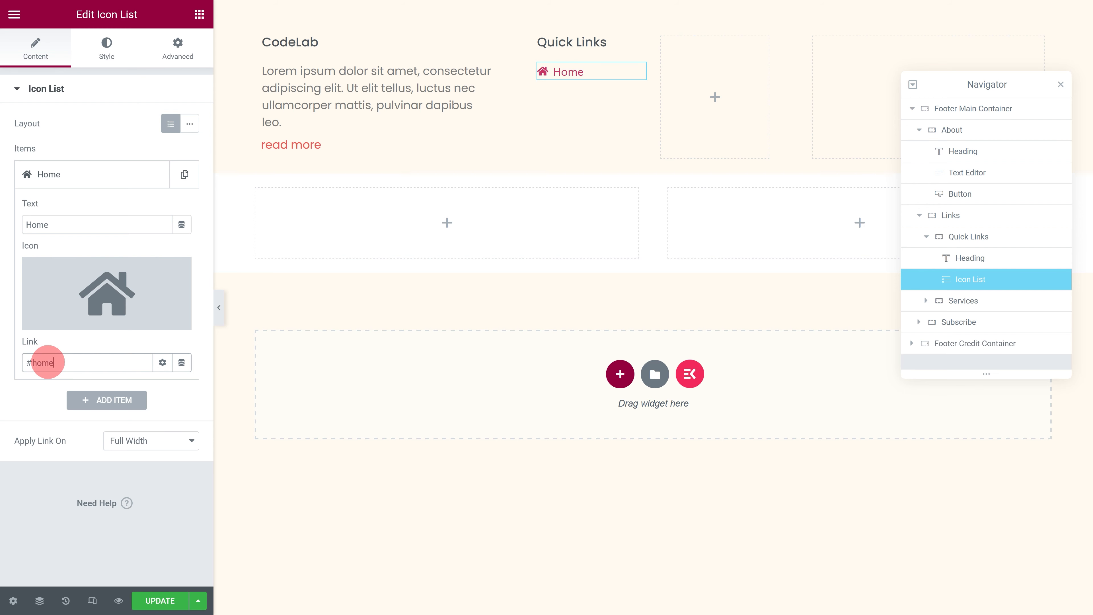
pyautogui.click(86, 400)
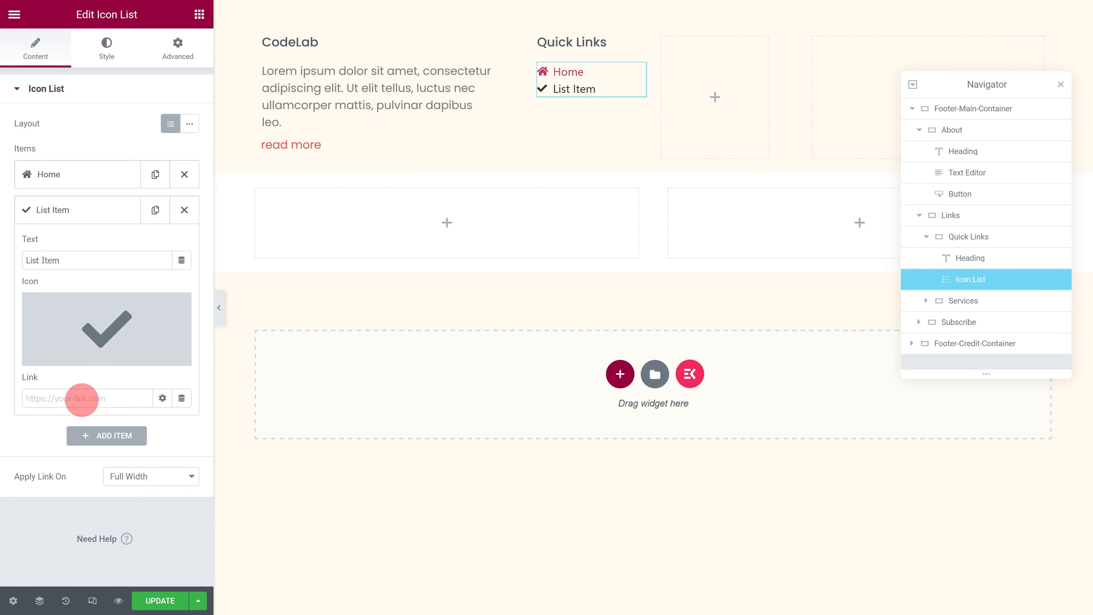
pyautogui.click(79, 261)
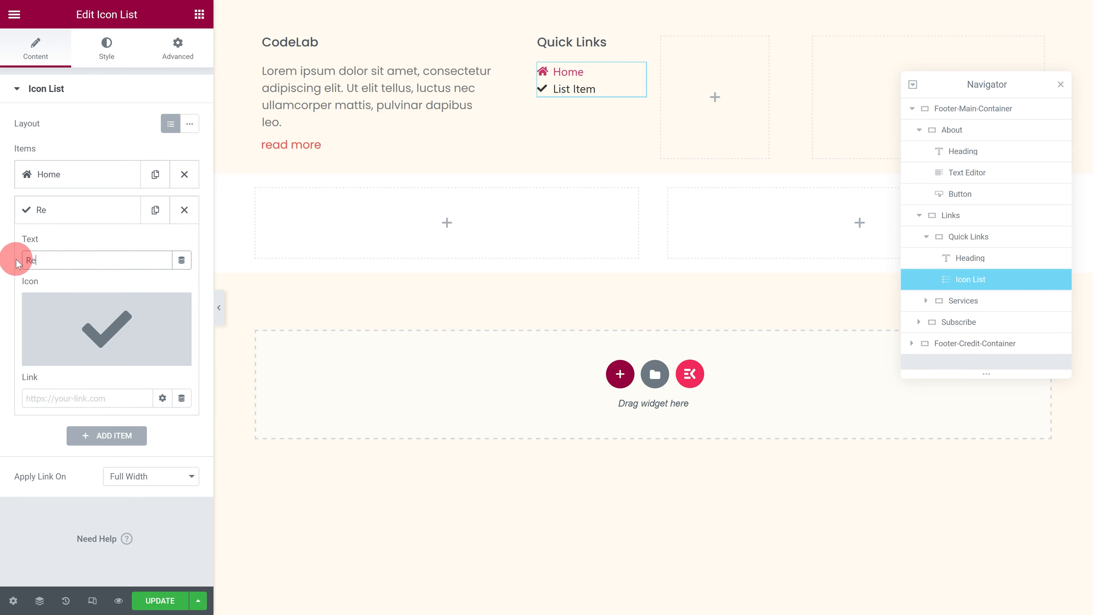
pyautogui.click(73, 327)
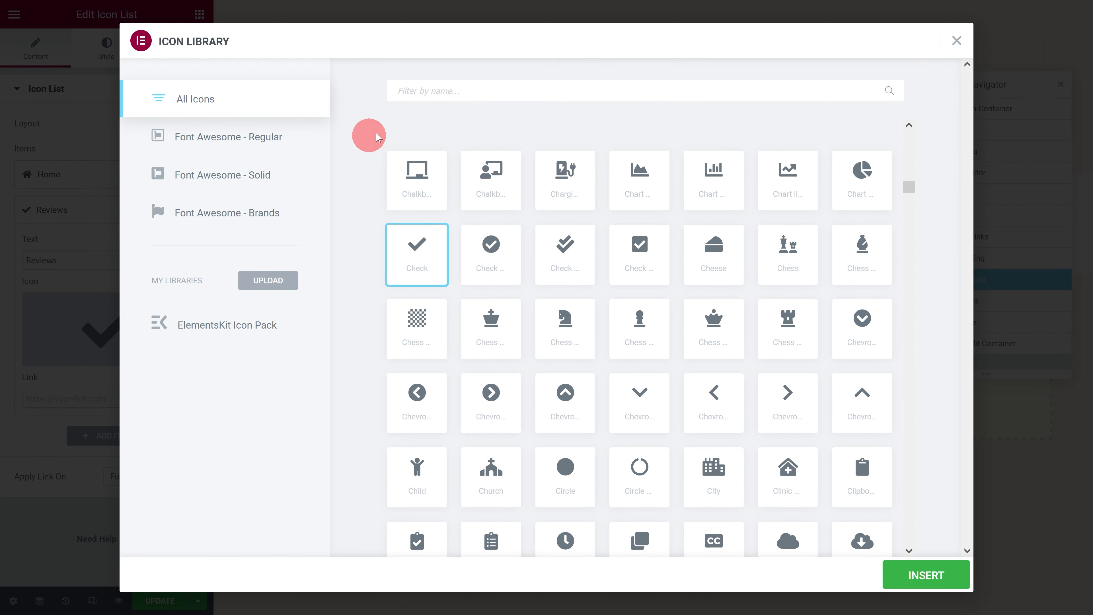
pyautogui.write('quote left')
pyautogui.click(418, 170)
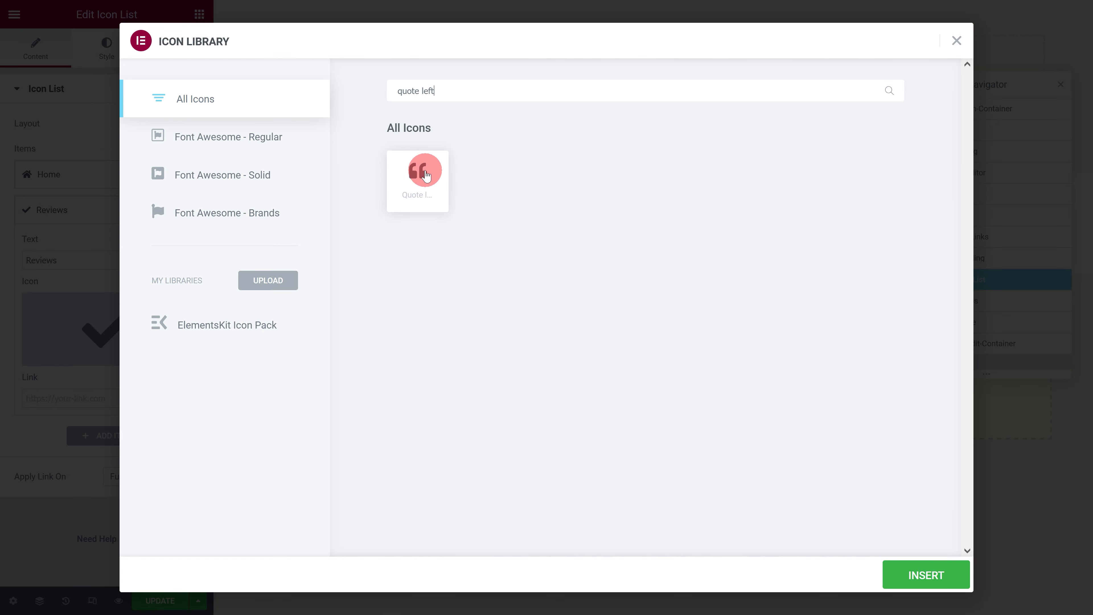
pyautogui.click(920, 576)
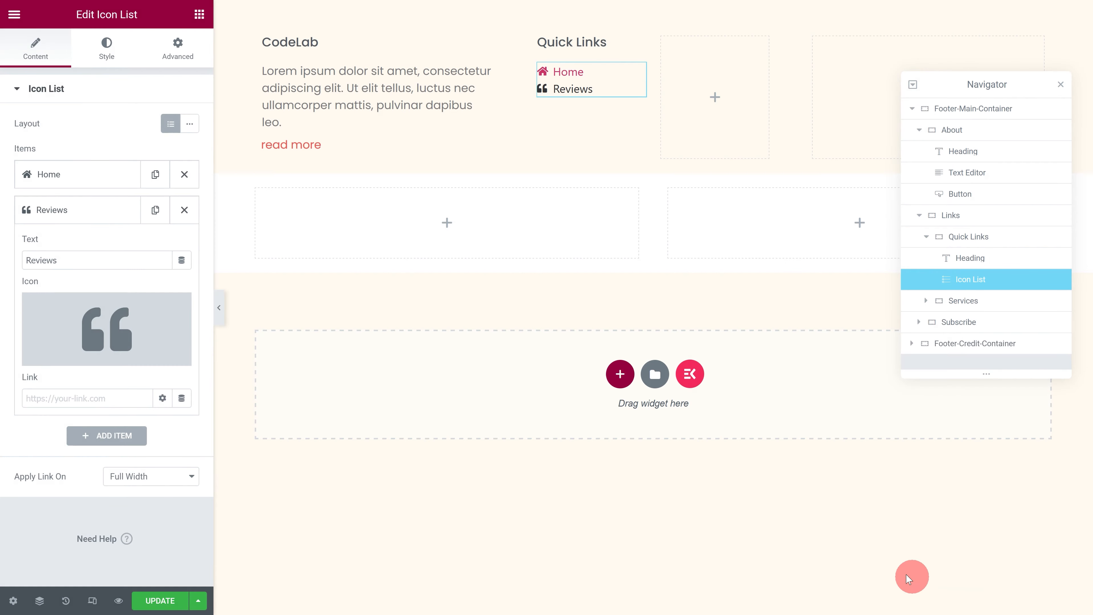
pyautogui.click(75, 397)
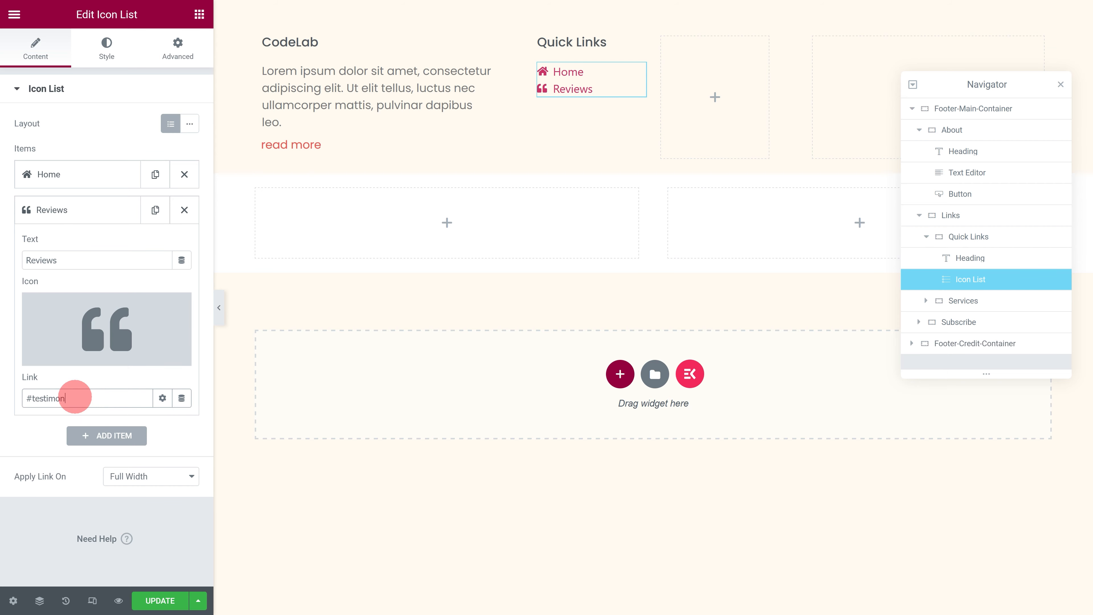
pyautogui.write('#testimonials')
# Step: Add a Services item to the icon list and give it the solid Tools icon from the icon library
pyautogui.click(89, 436)
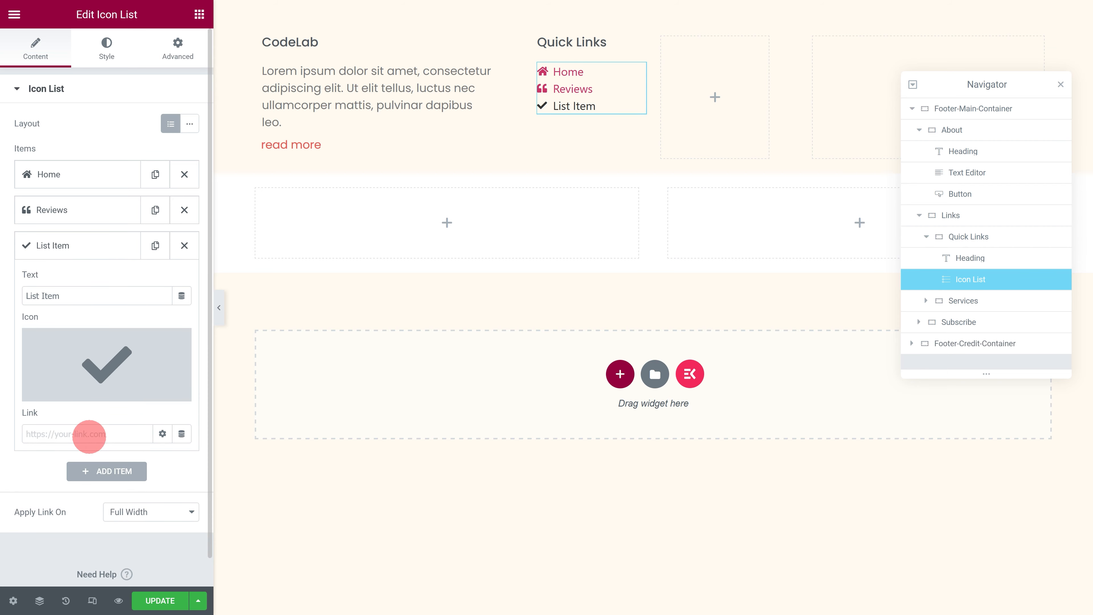
pyautogui.click(44, 295)
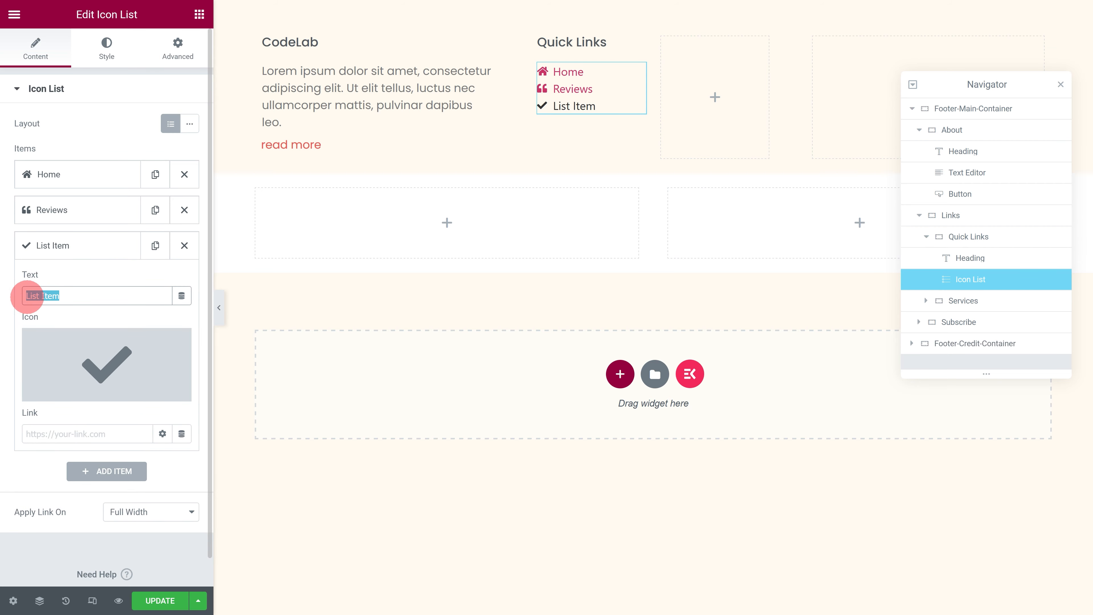
pyautogui.click(74, 354)
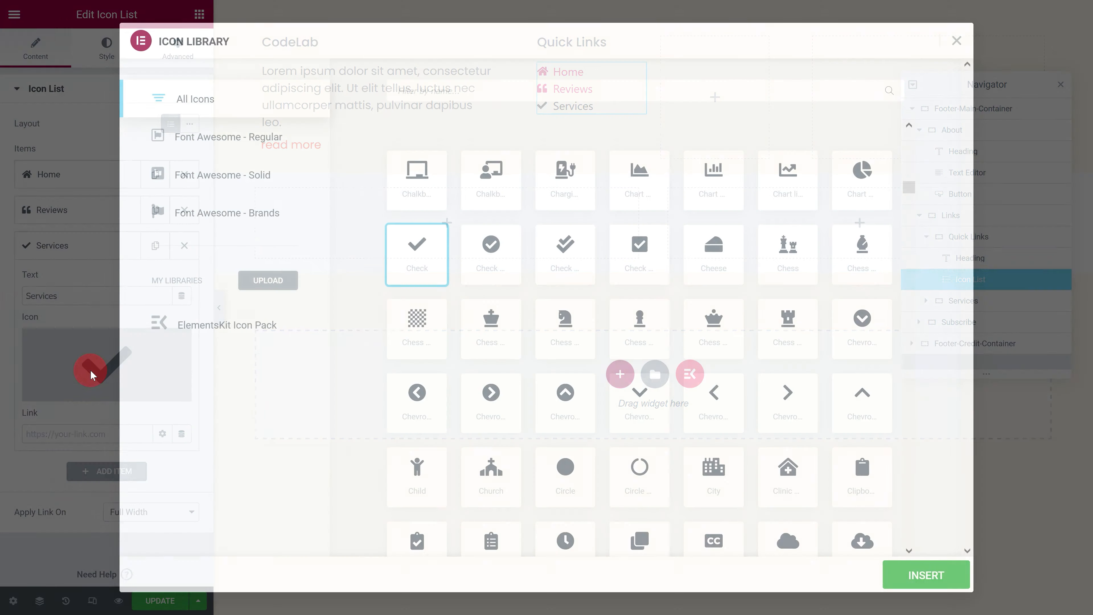
pyautogui.click(465, 111)
pyautogui.write('tools')
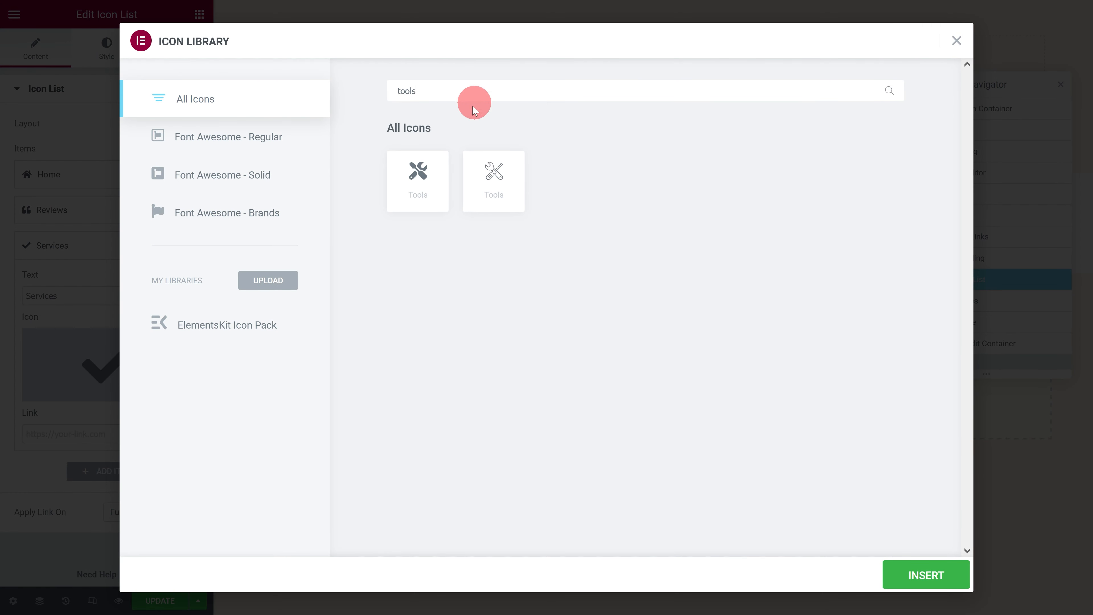
pyautogui.click(949, 577)
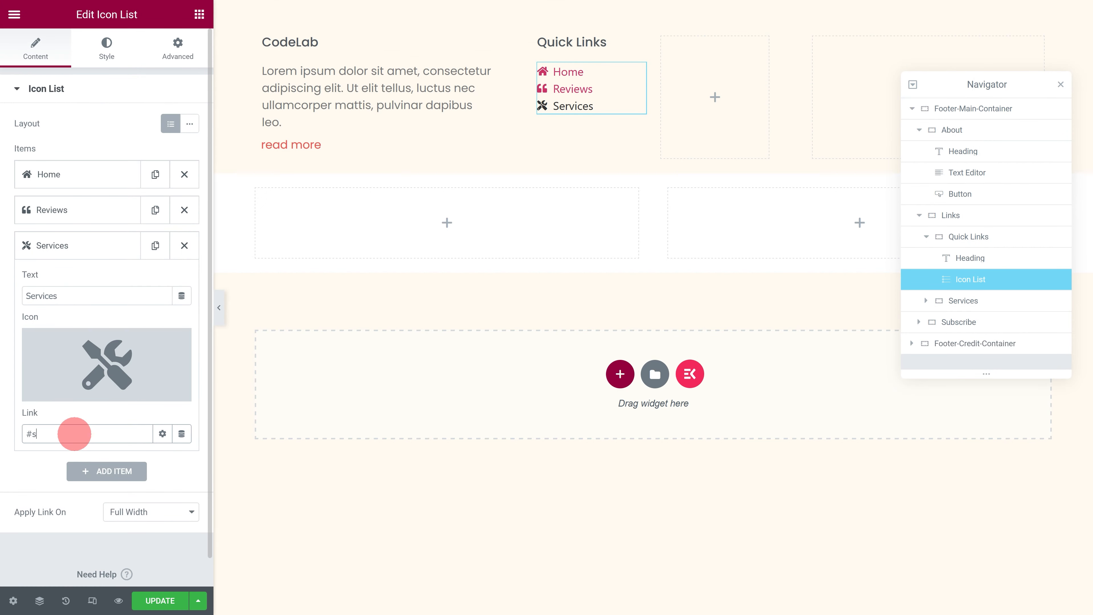
# Step: Add a Pricing item to the icon list and give it a Money bill icon from the icon library
pyautogui.click(93, 471)
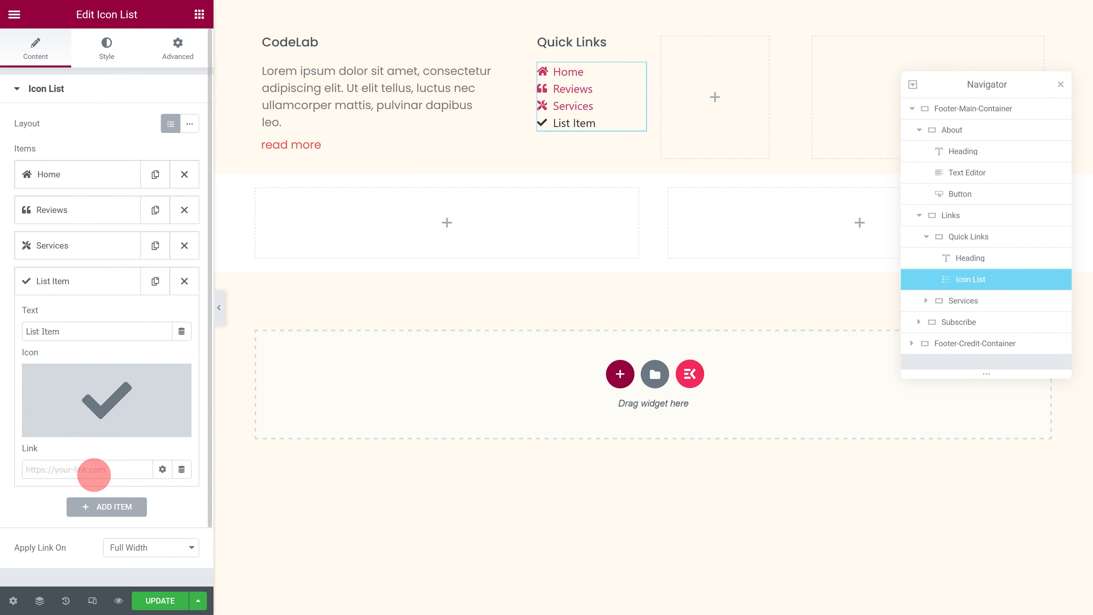
pyautogui.moveTo(78, 333); pyautogui.dragTo(38, 333)
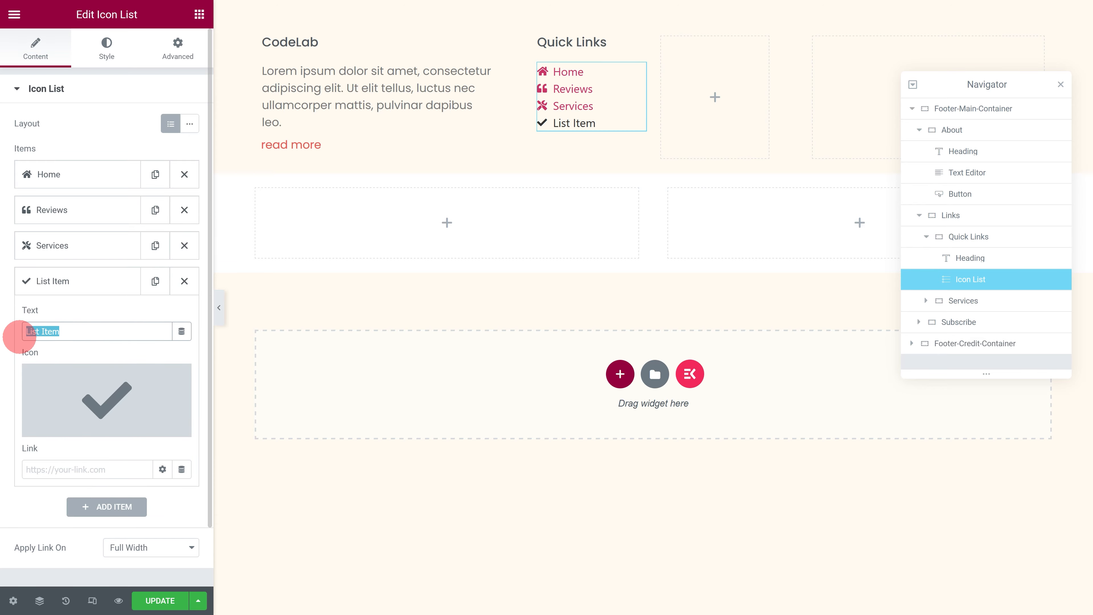
pyautogui.click(85, 398)
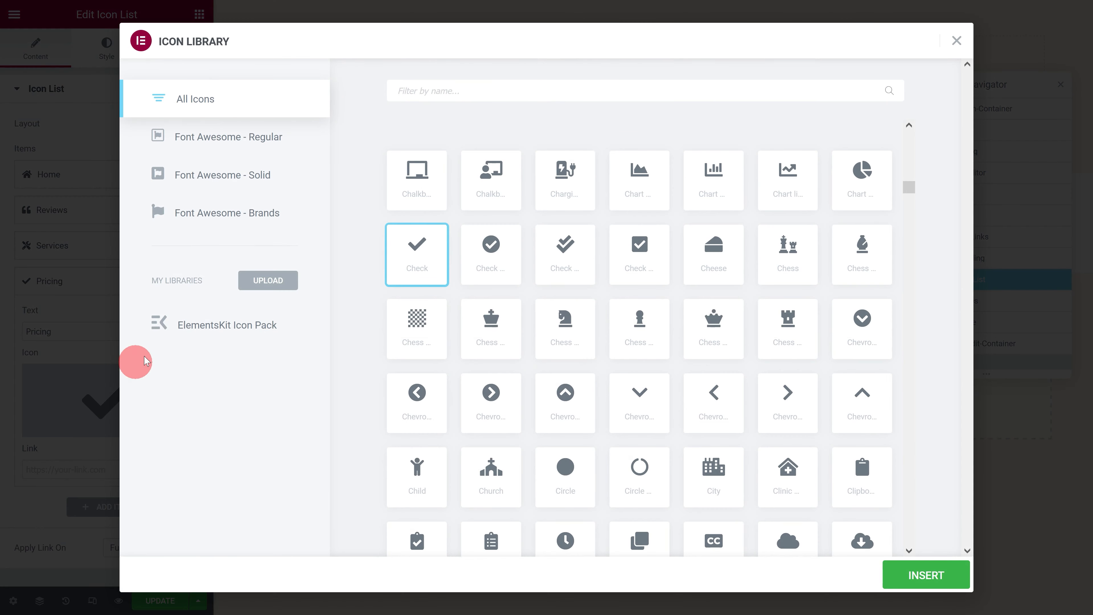
pyautogui.click(458, 90)
pyautogui.write('Money bill')
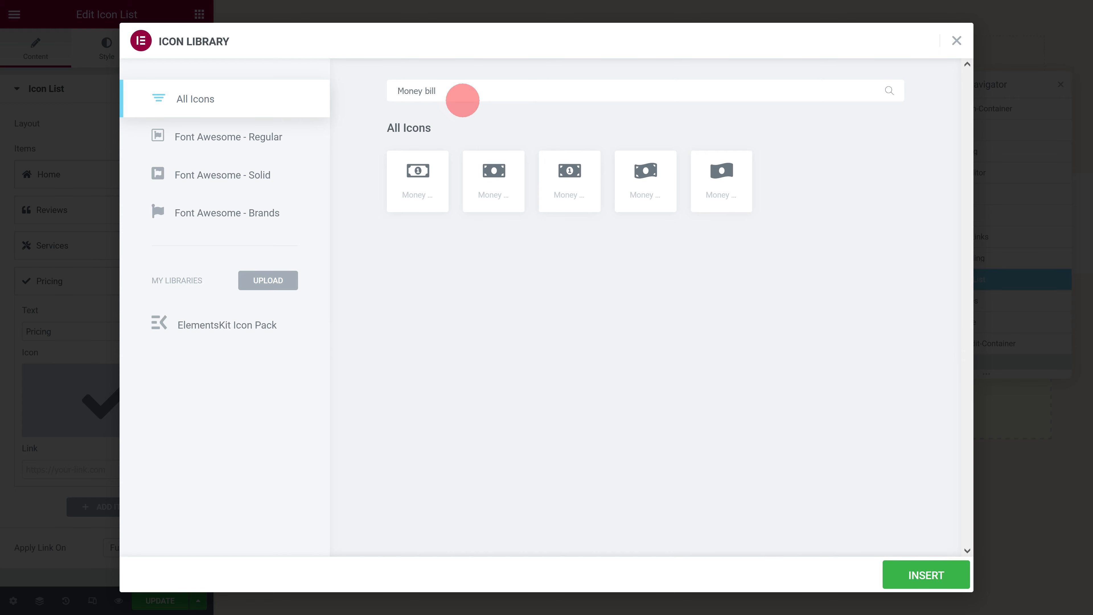
pyautogui.click(942, 576)
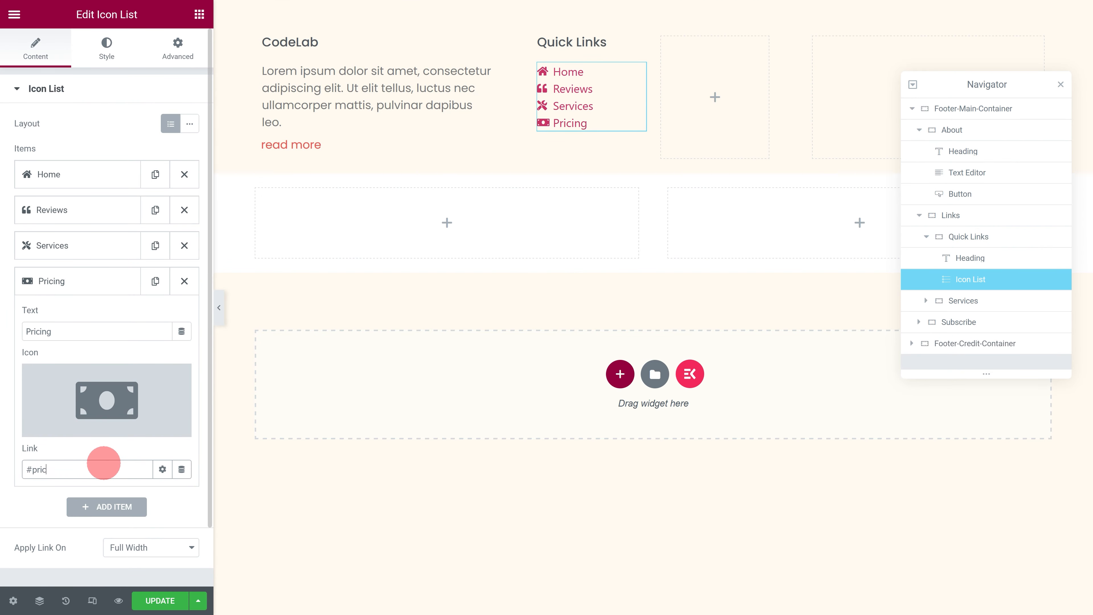
# Step: Add an About item to the icon list and enter user edit as its link
pyautogui.click(93, 507)
pyautogui.click(78, 367)
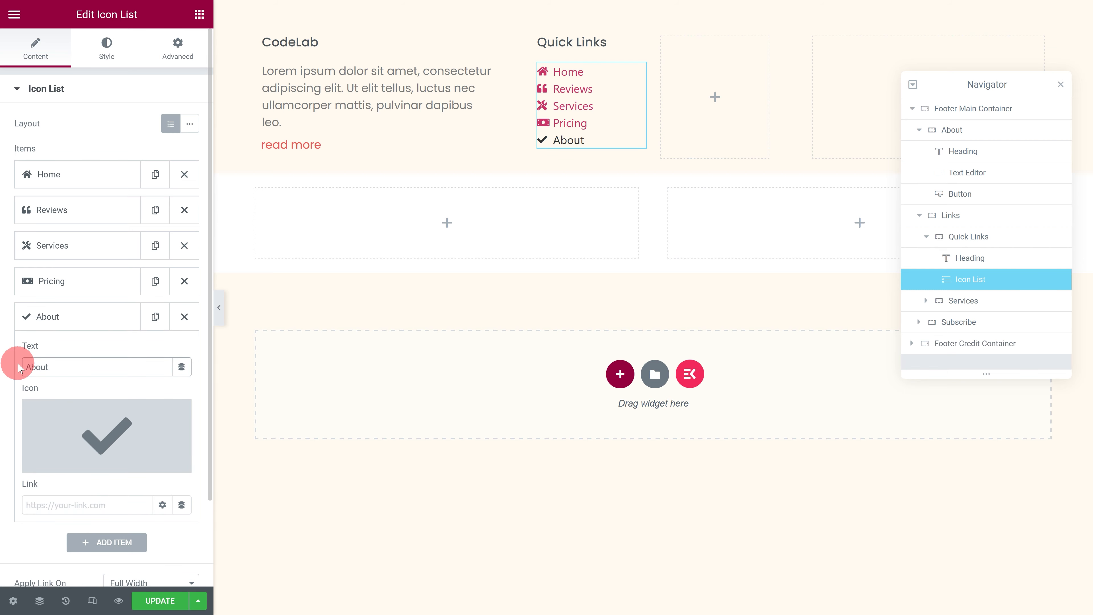
pyautogui.click(79, 499)
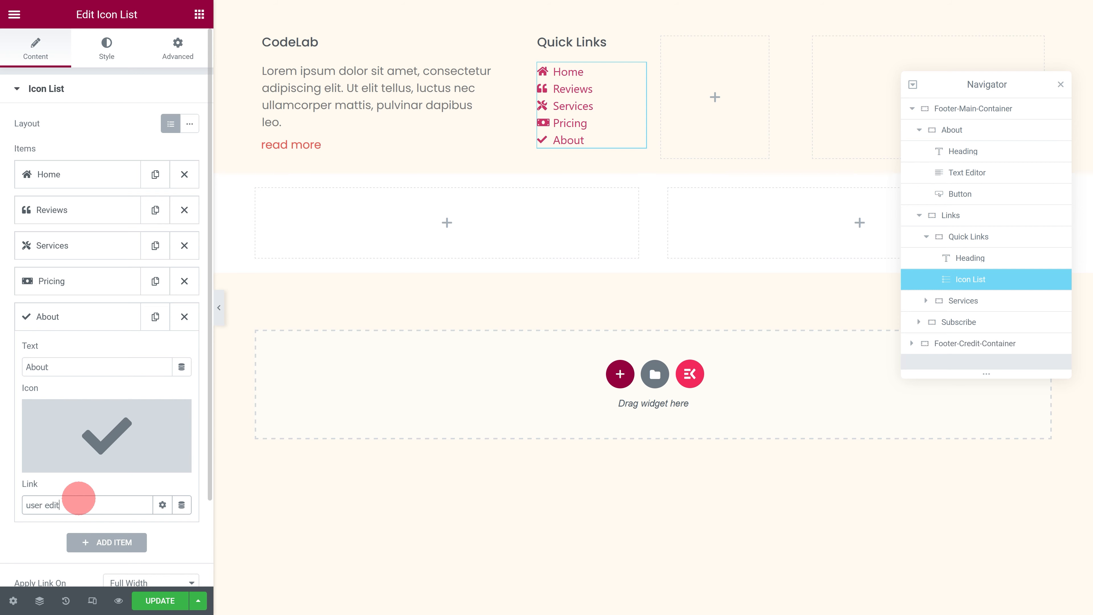
# Step: Add a Contact item to the icon list with the Email envelope icon and the link #contact-us
pyautogui.click(88, 539)
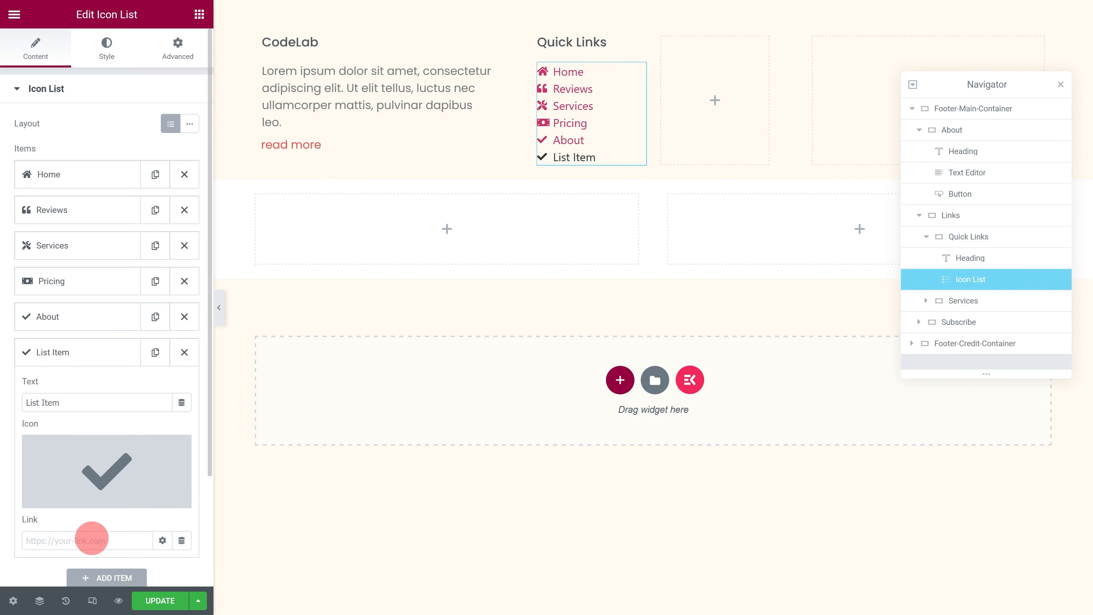
pyautogui.click(75, 403)
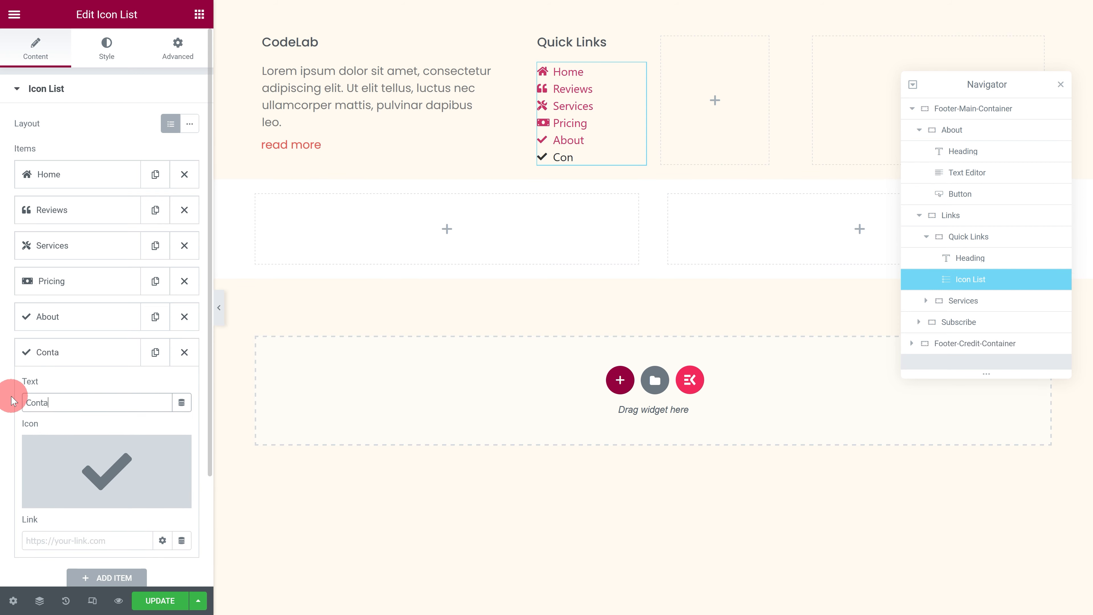
pyautogui.click(71, 450)
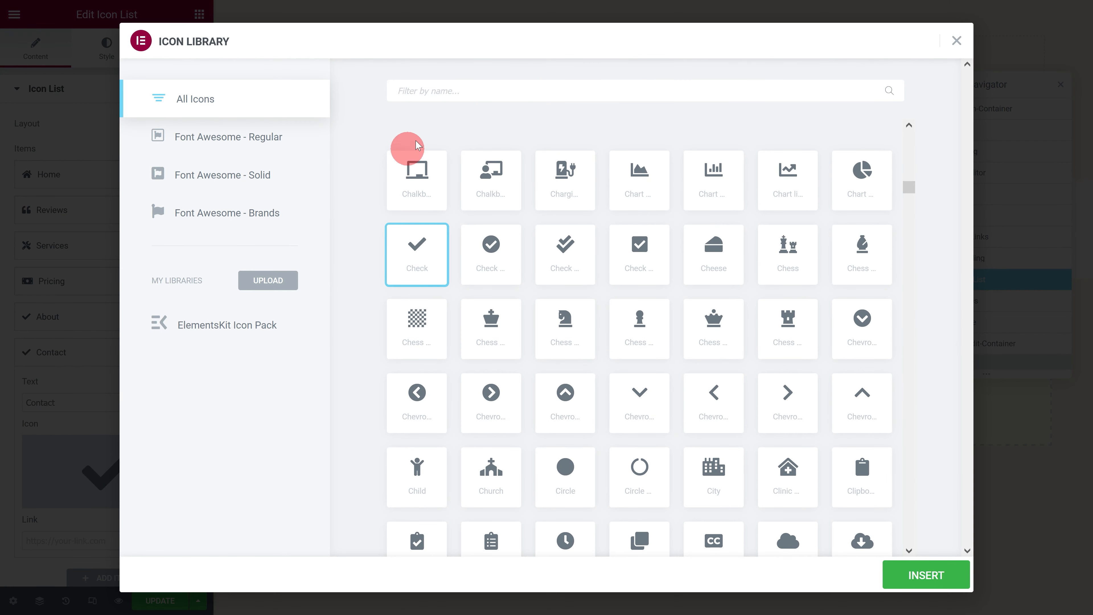
pyautogui.write('Email')
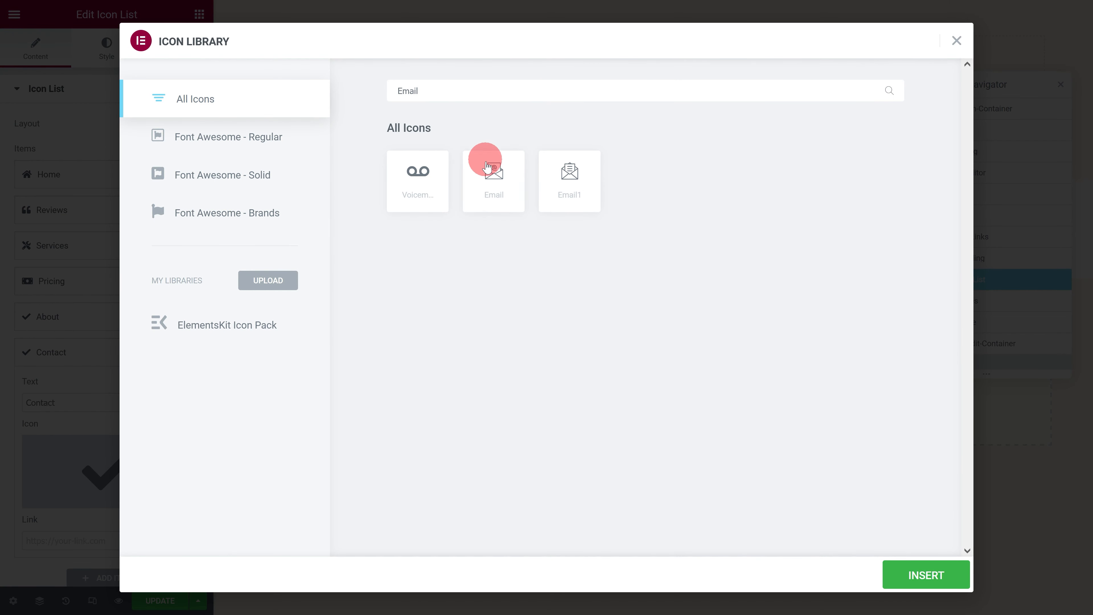
pyautogui.click(926, 575)
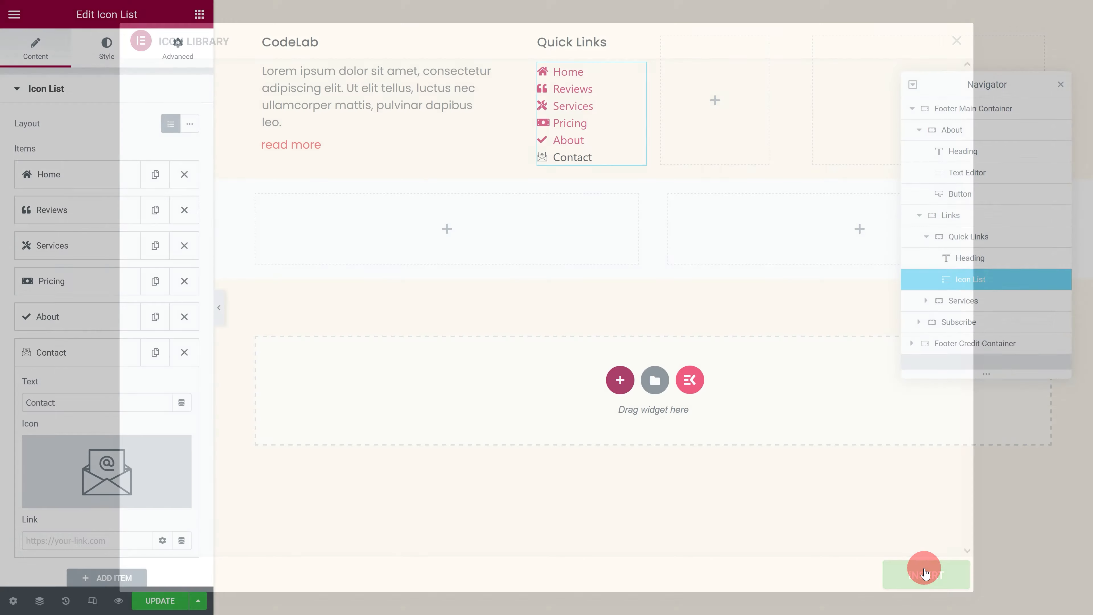
pyautogui.click(97, 538)
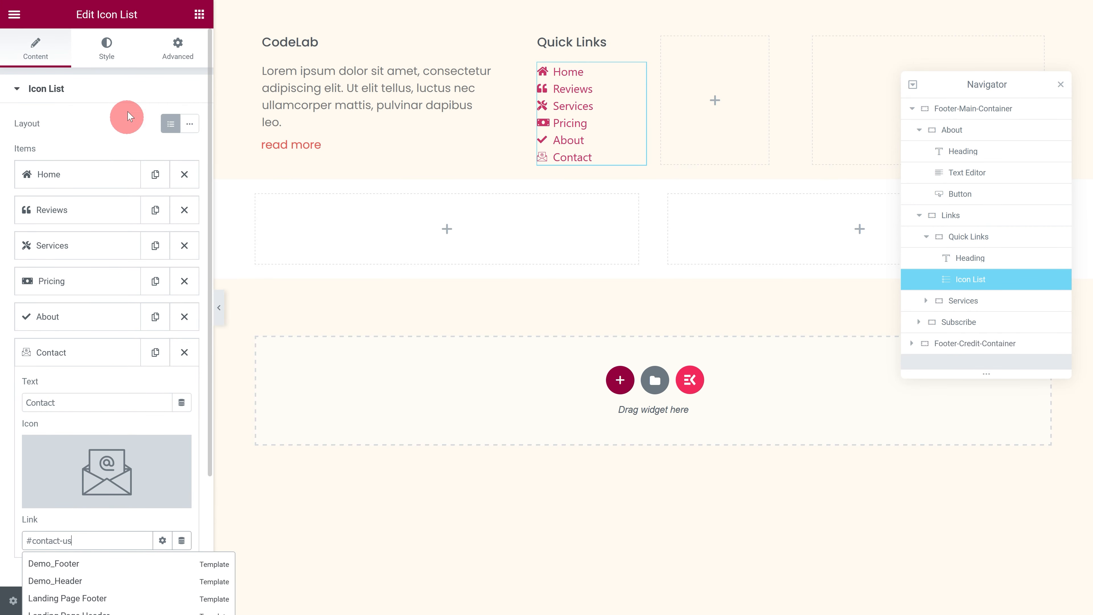
# Step: Set the icon list's icon colour to the global colour Primary and its text colour to the global colour Text
pyautogui.click(116, 50)
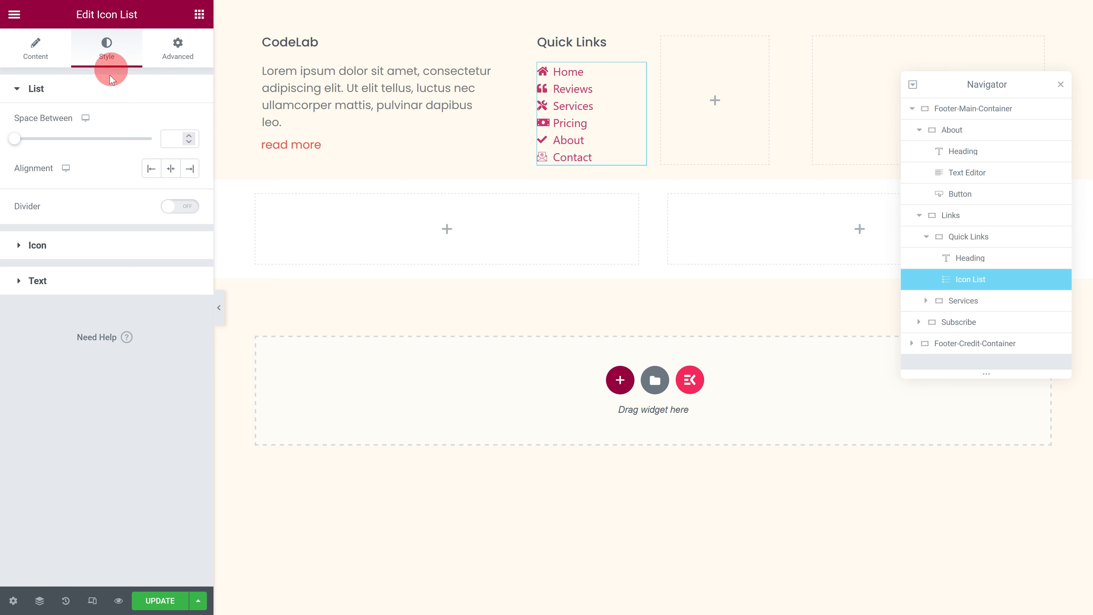
pyautogui.click(37, 246)
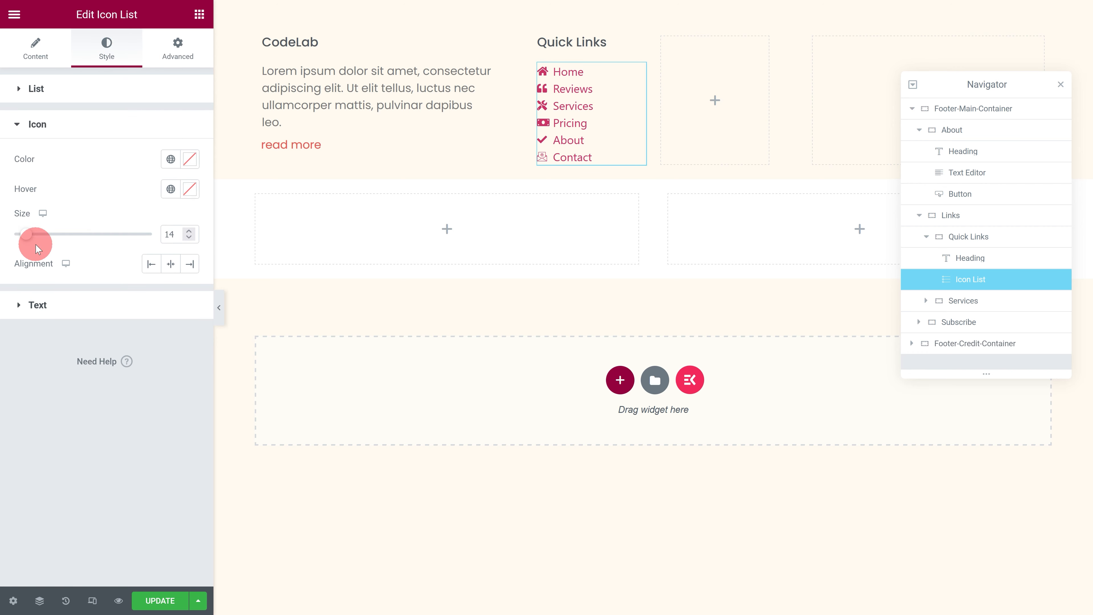
pyautogui.click(168, 160)
pyautogui.click(91, 244)
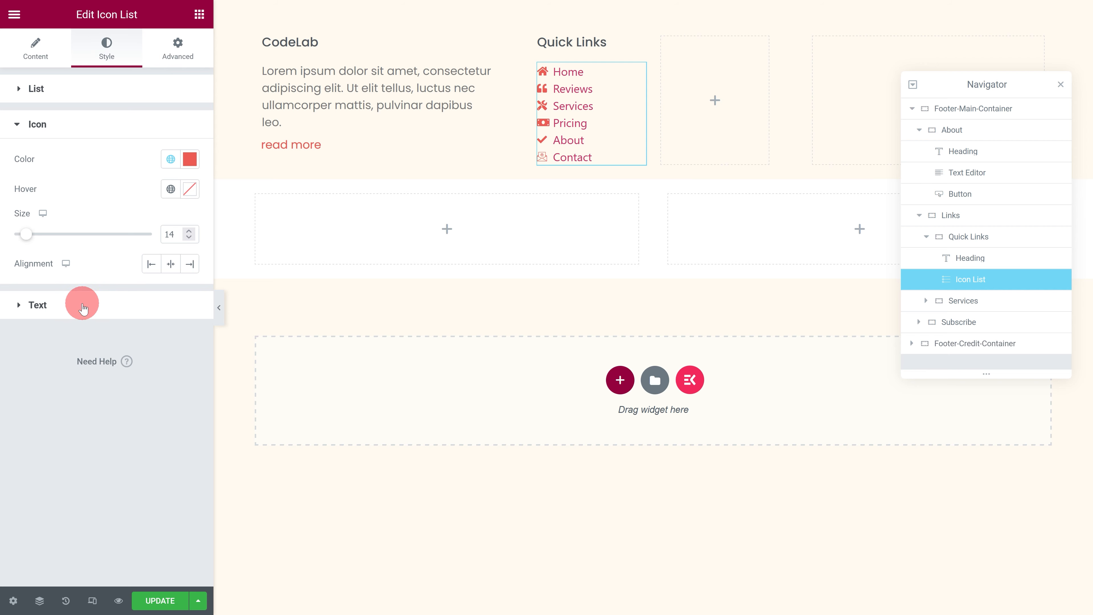
pyautogui.click(83, 306)
pyautogui.click(170, 194)
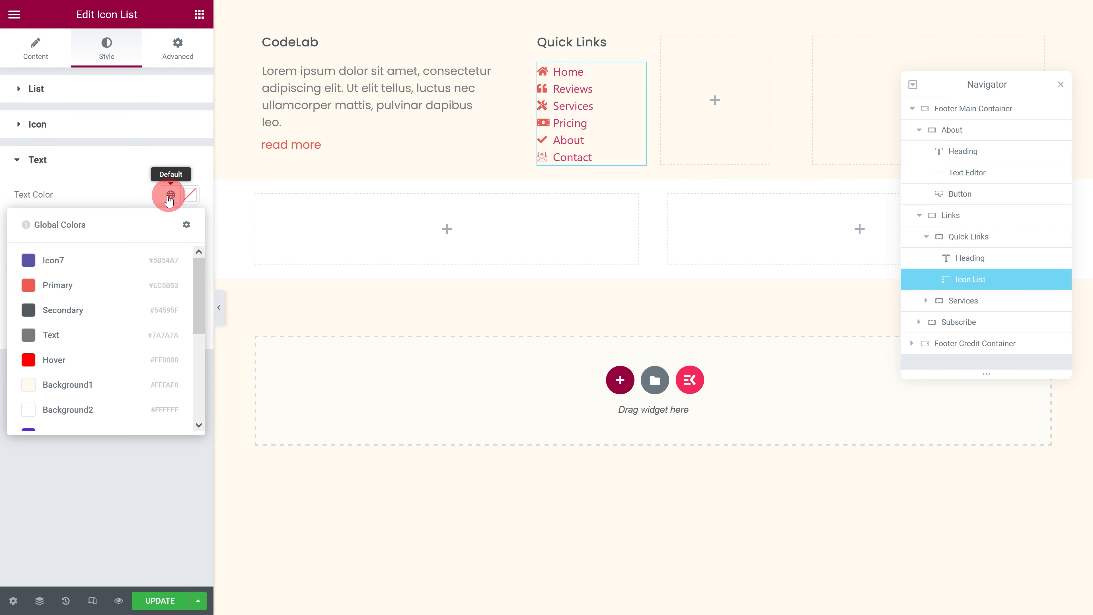
pyautogui.click(85, 334)
# Step: Set the icon list text's typography to the Poppins family
pyautogui.click(178, 308)
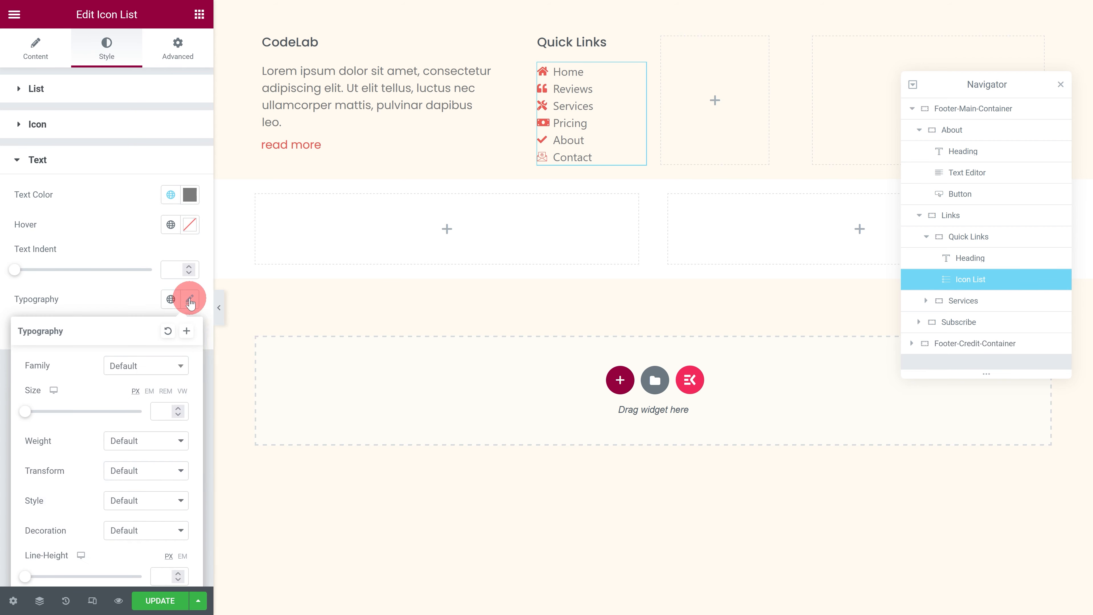
pyautogui.click(144, 365)
pyautogui.write('poppins')
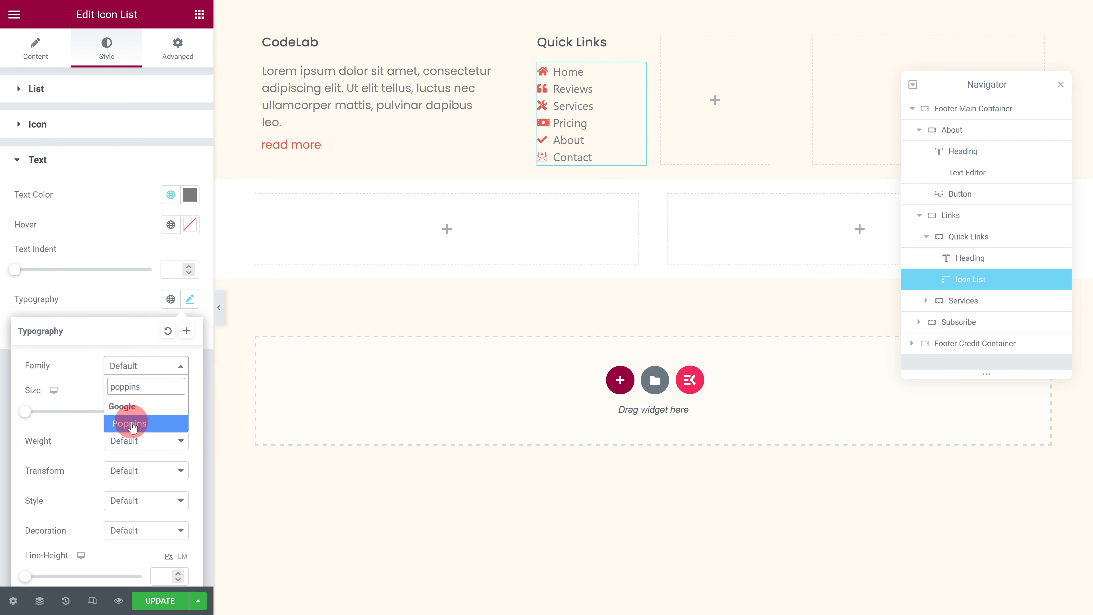
pyautogui.click(132, 425)
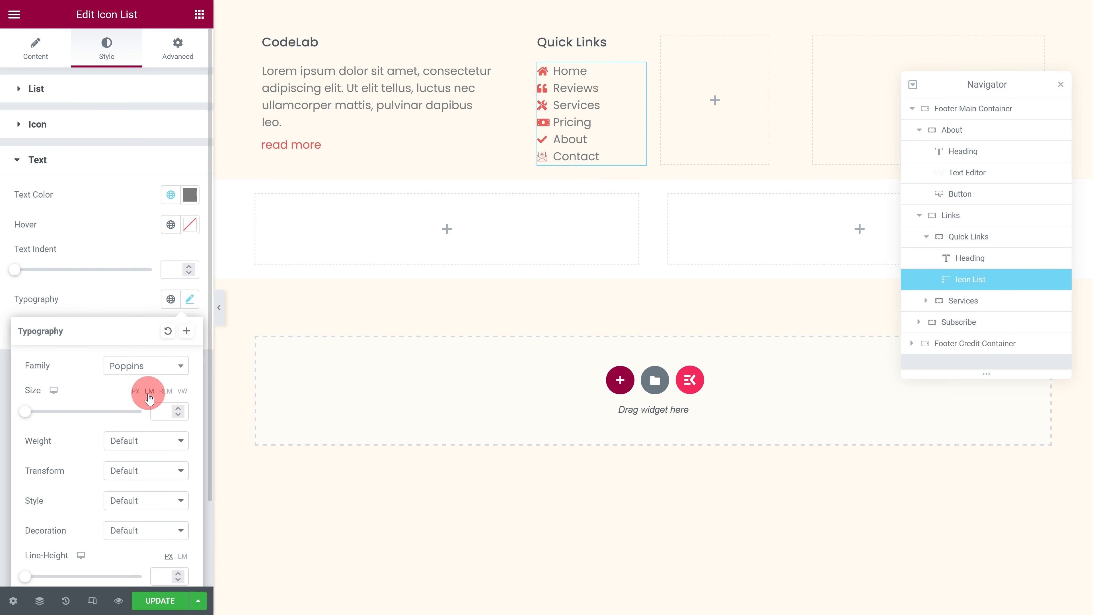
pyautogui.click(111, 301)
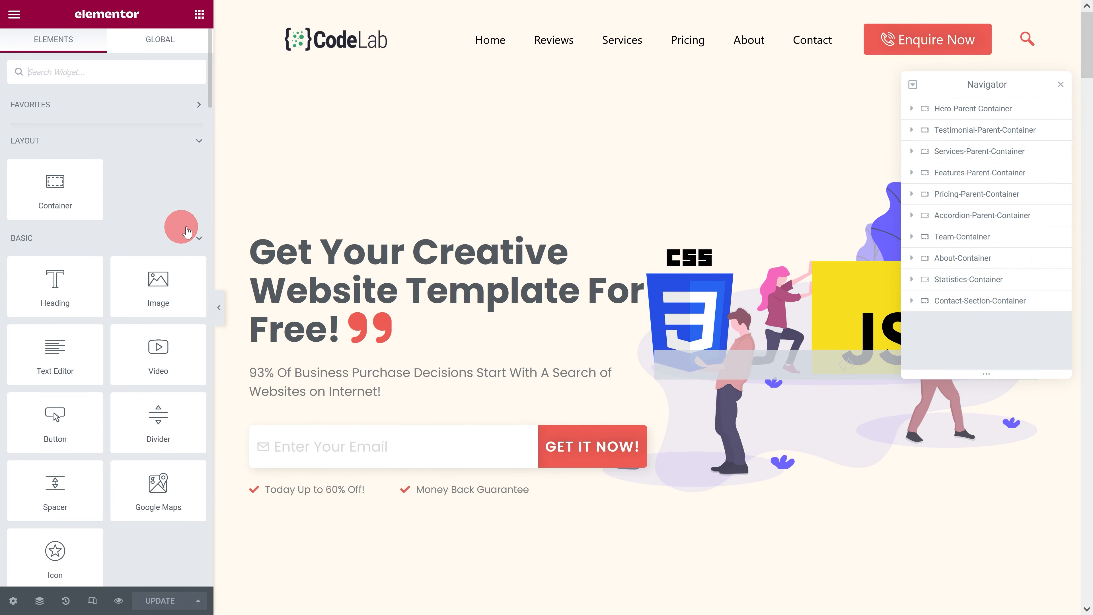
# Step: Set the Hero-Parent-Container's CSS ID to home
pyautogui.click(963, 110)
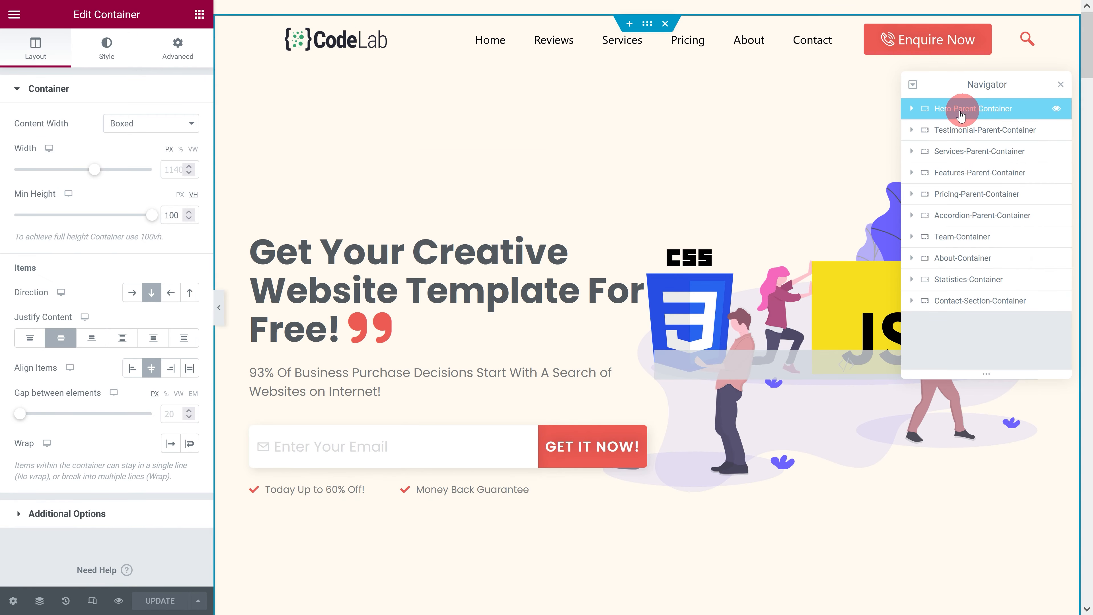
pyautogui.click(177, 47)
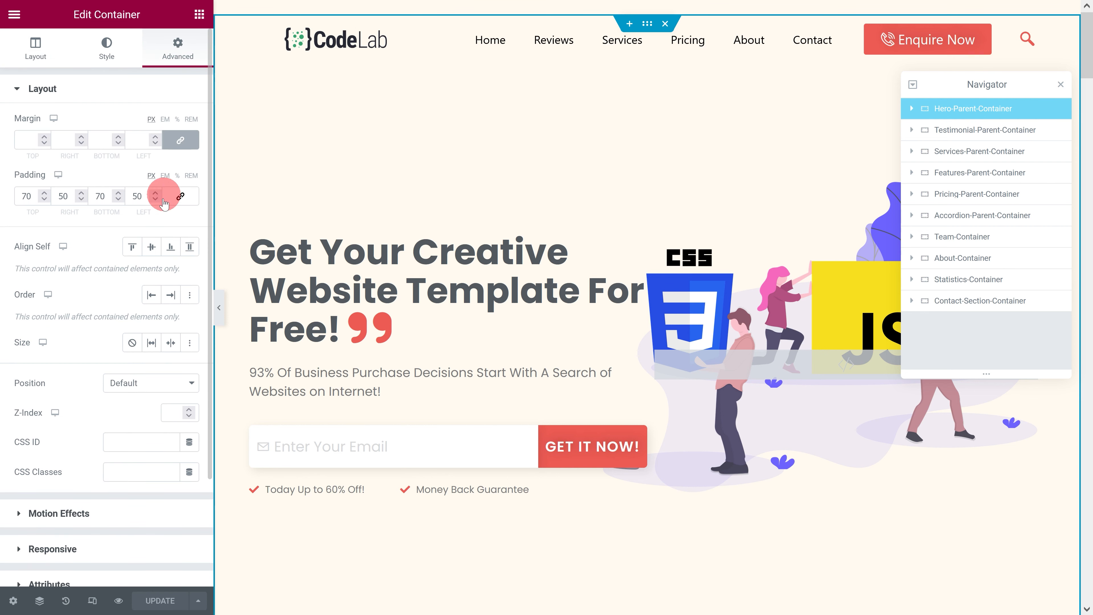
pyautogui.click(125, 442)
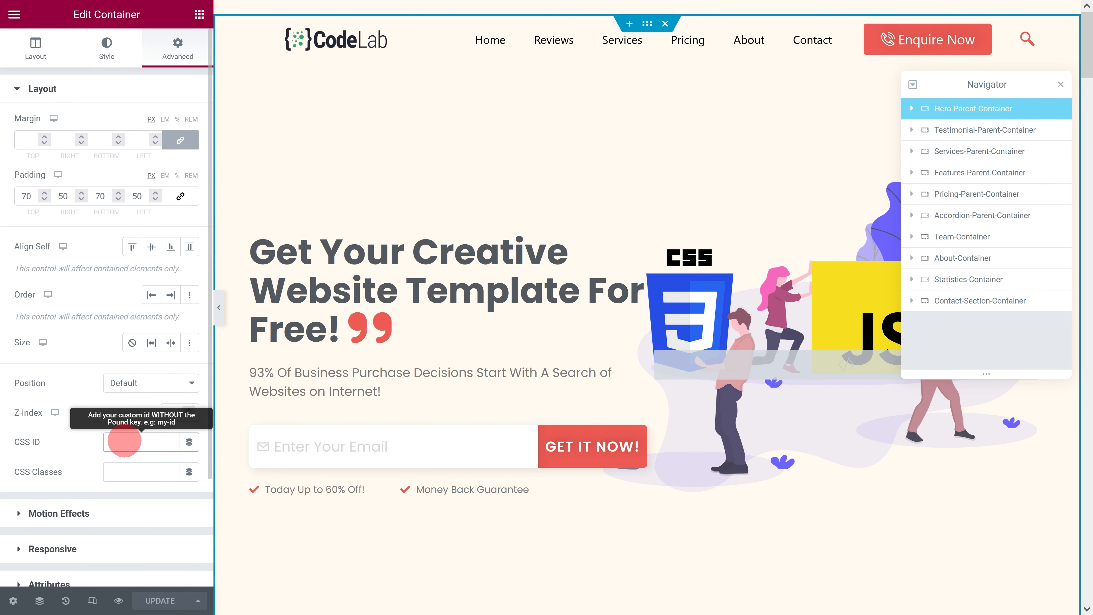
pyautogui.write('home')
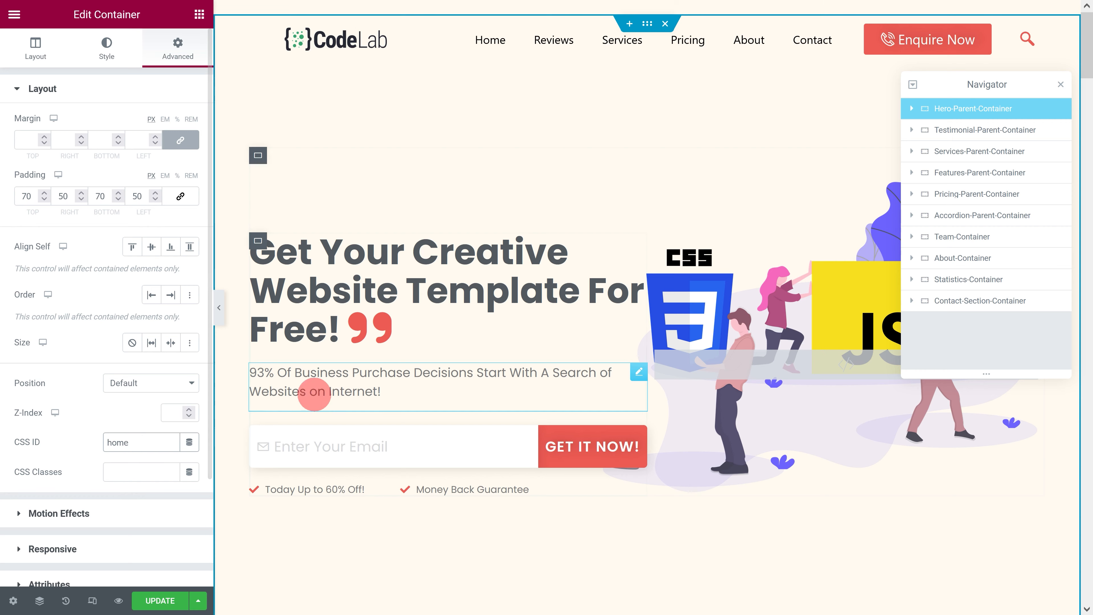
# Step: Set the Testimonial-Parent-Container's CSS ID to testimonials
pyautogui.click(935, 131)
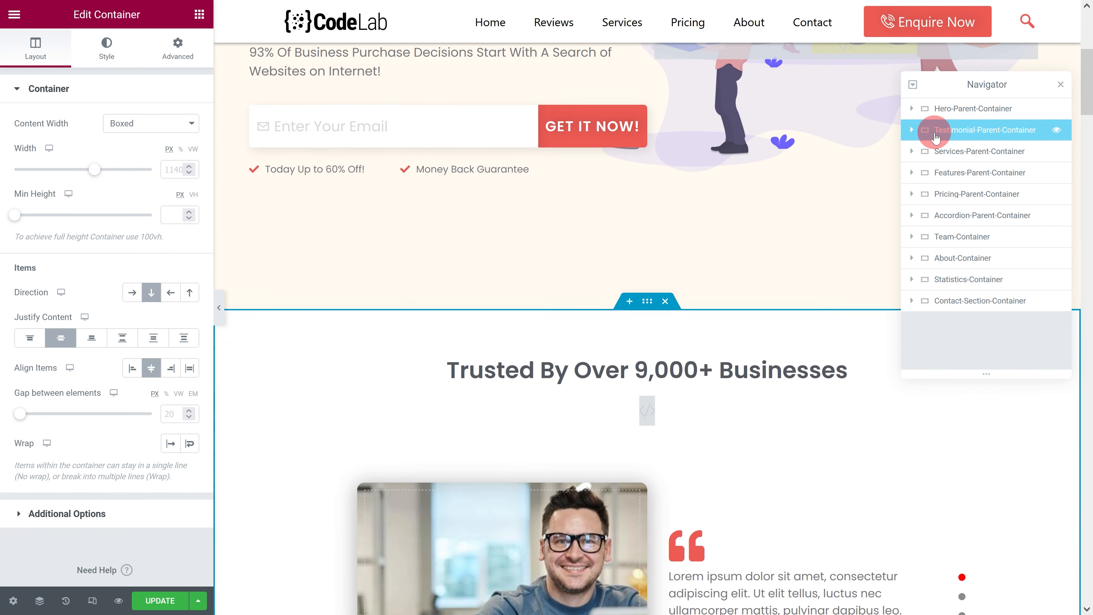
pyautogui.click(180, 47)
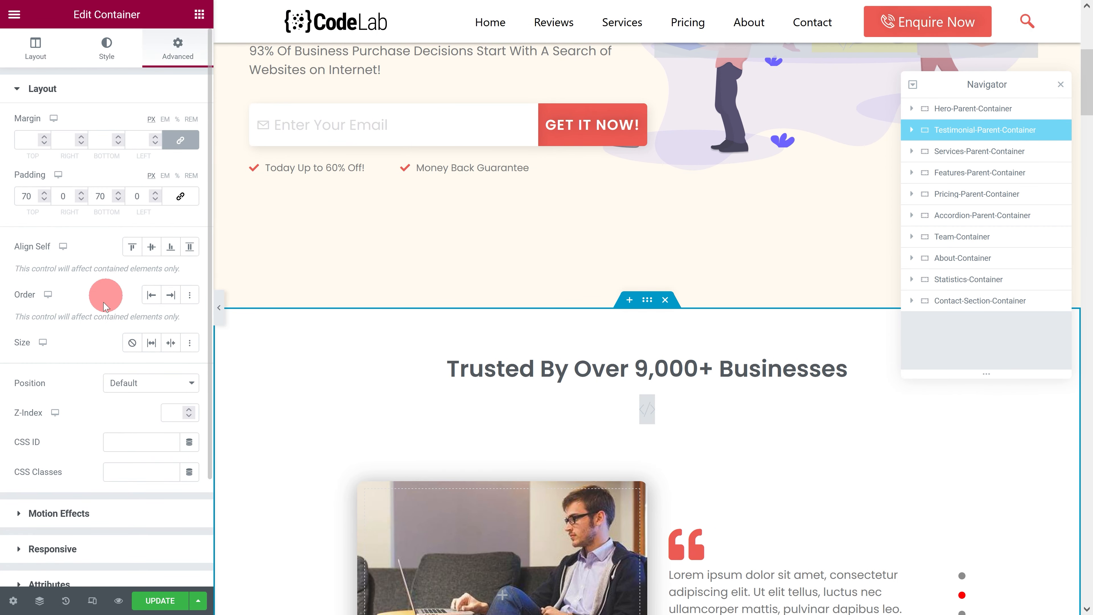
pyautogui.click(113, 444)
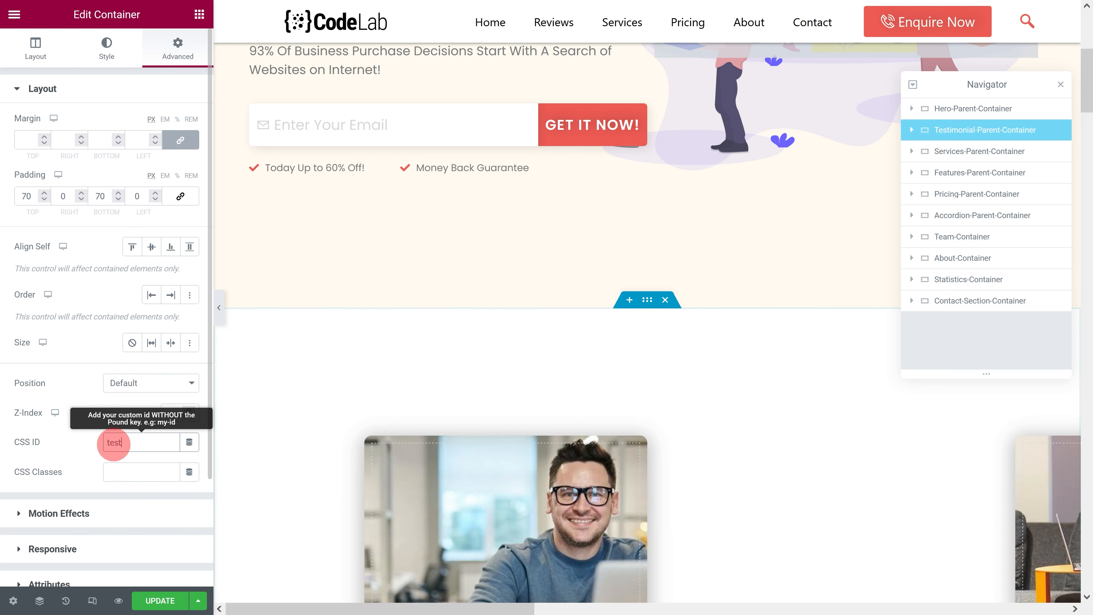
pyautogui.write('testimonials')
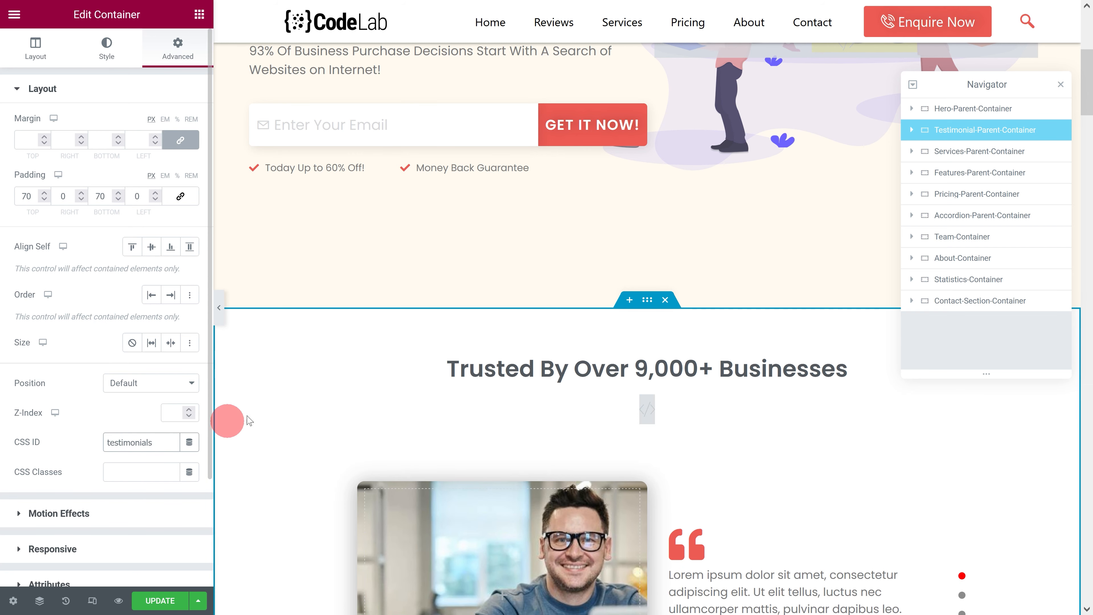
# Step: Set the Services-Parent-Container's CSS ID to services
pyautogui.click(930, 152)
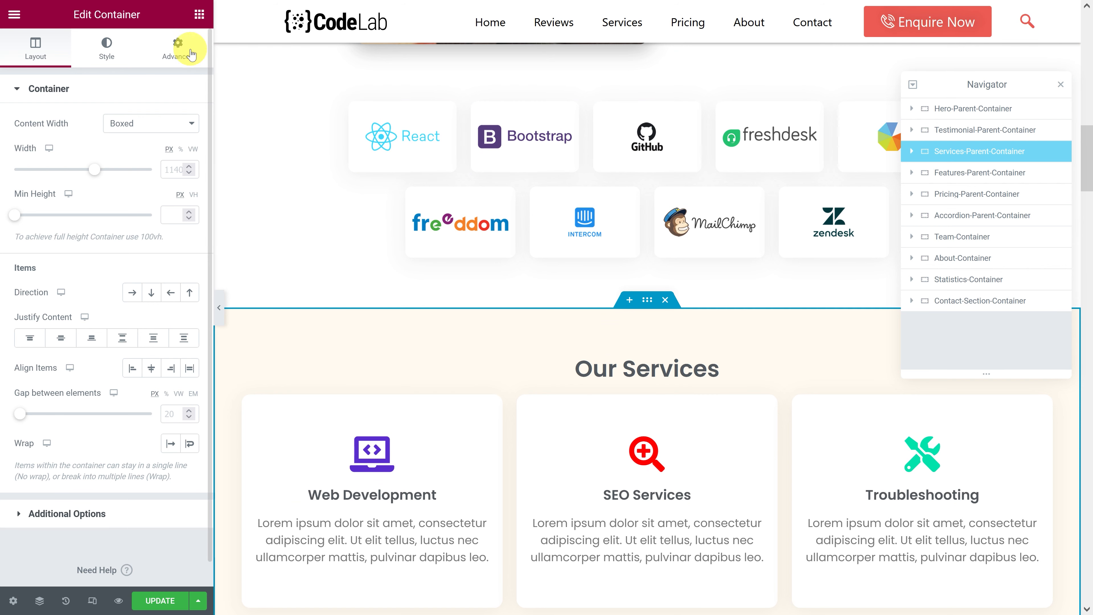
pyautogui.click(181, 48)
pyautogui.click(108, 446)
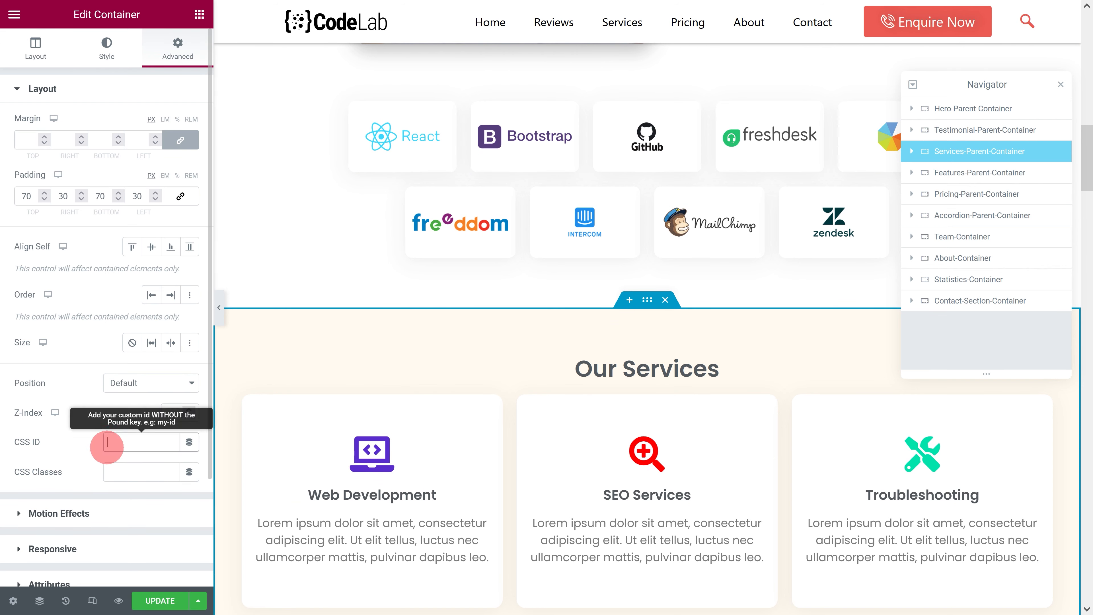
pyautogui.write('services')
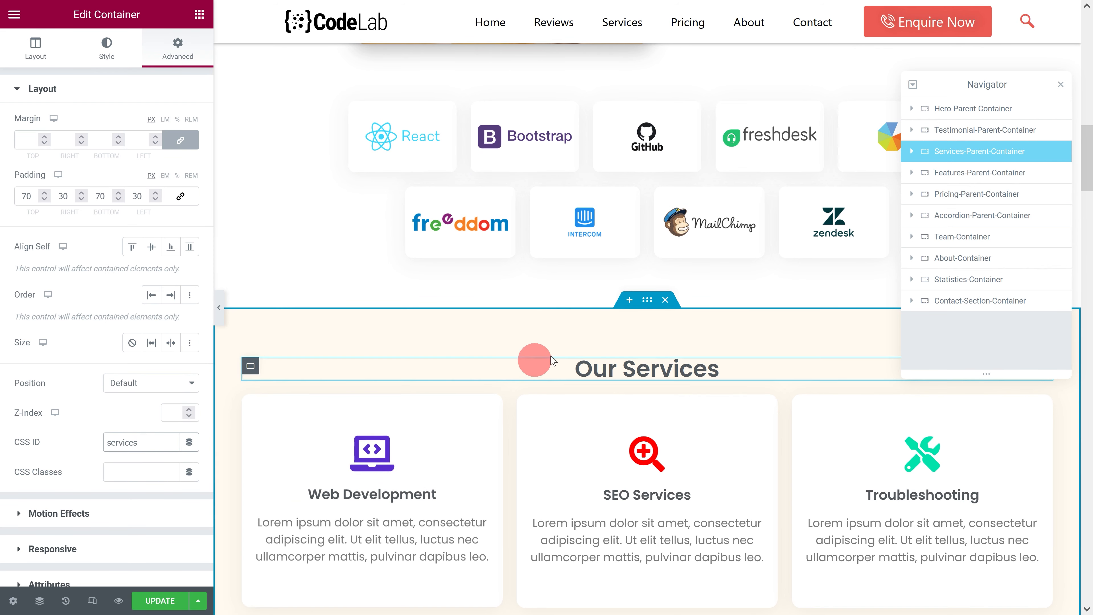
# Step: Set the Pricing-Parent-Container's CSS ID to pricing
pyautogui.click(964, 196)
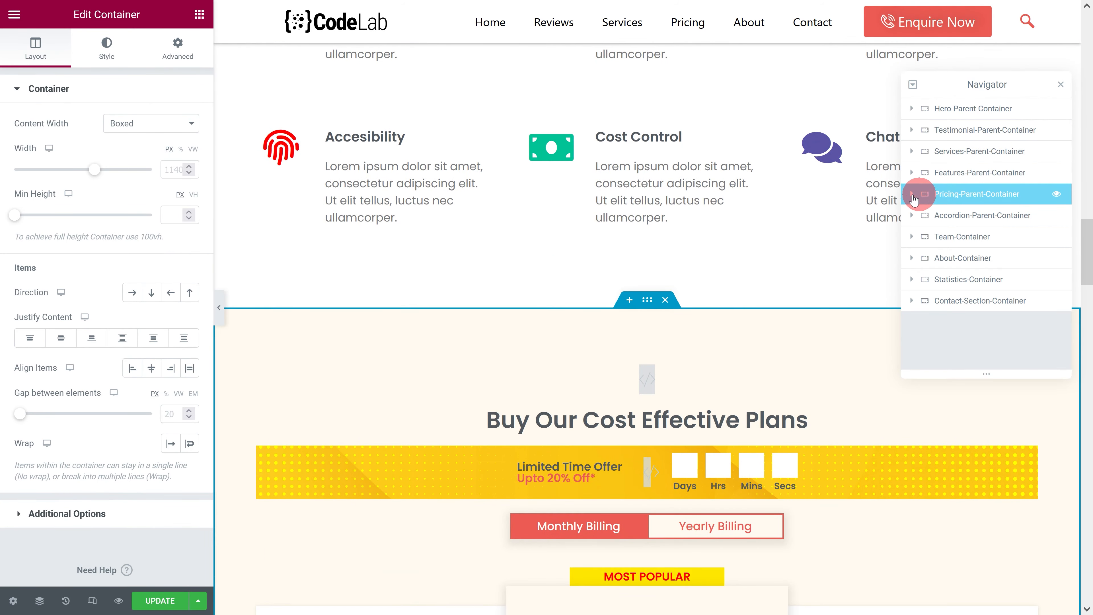
pyautogui.click(177, 45)
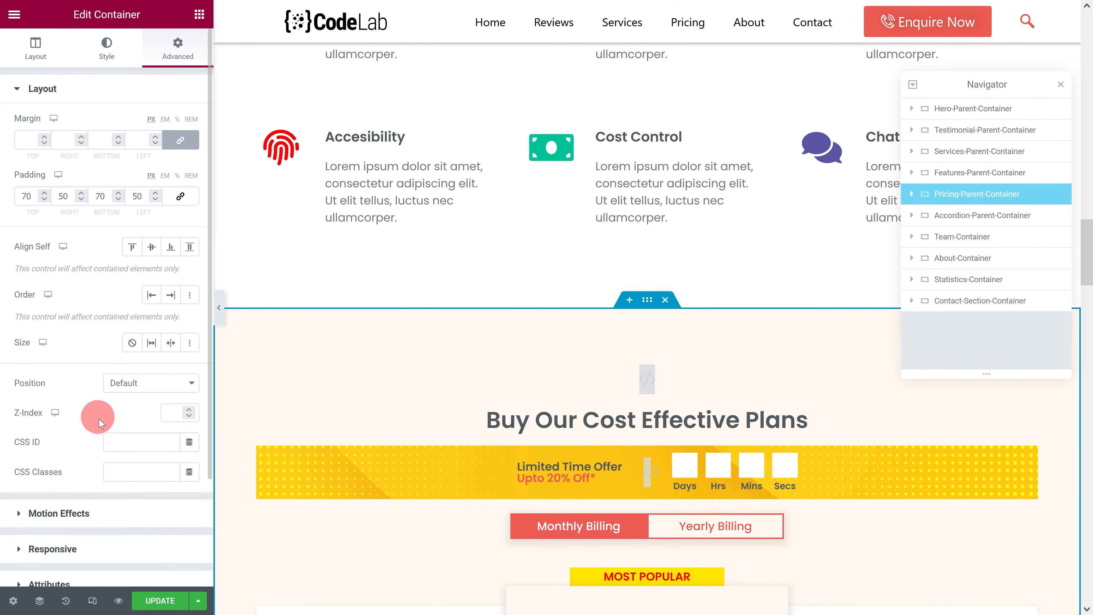
pyautogui.click(110, 441)
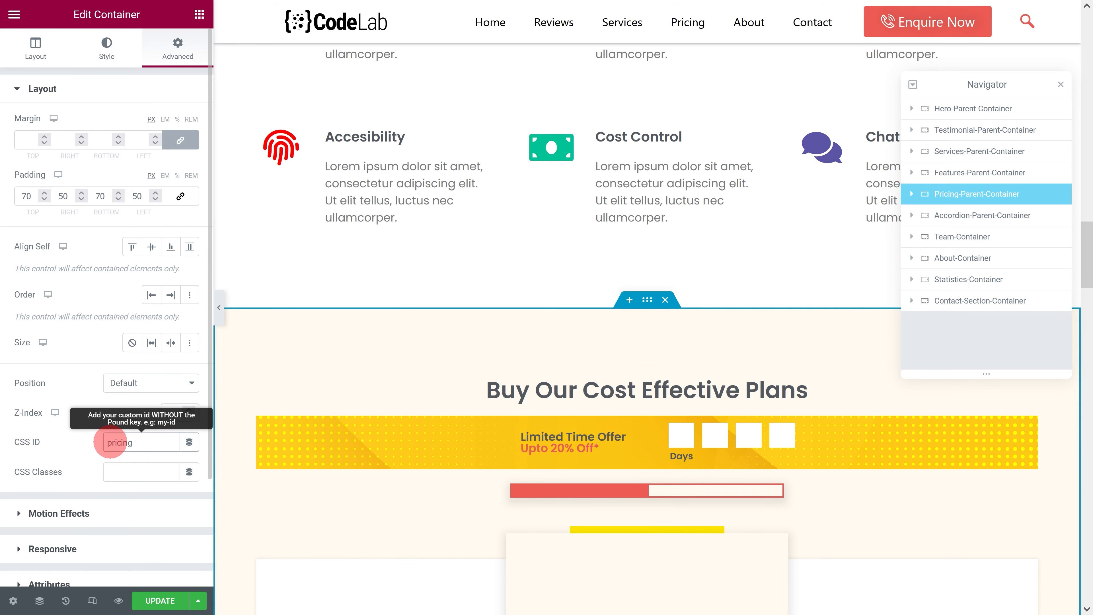
pyautogui.write('pricing')
# Step: Set the About-Container's CSS ID to about-us
pyautogui.click(941, 256)
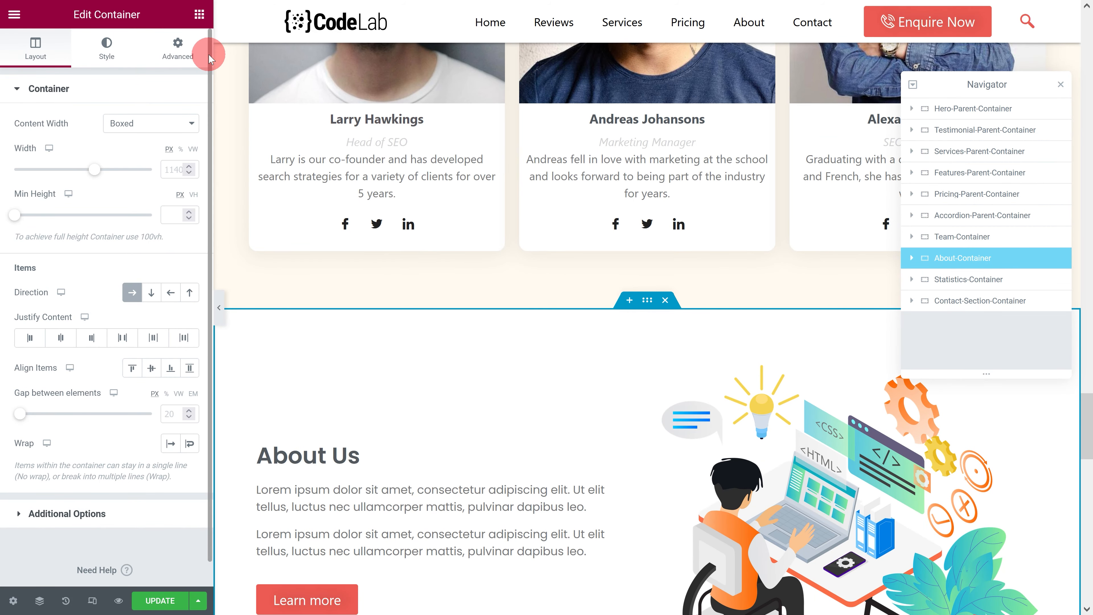
pyautogui.click(178, 48)
pyautogui.click(111, 439)
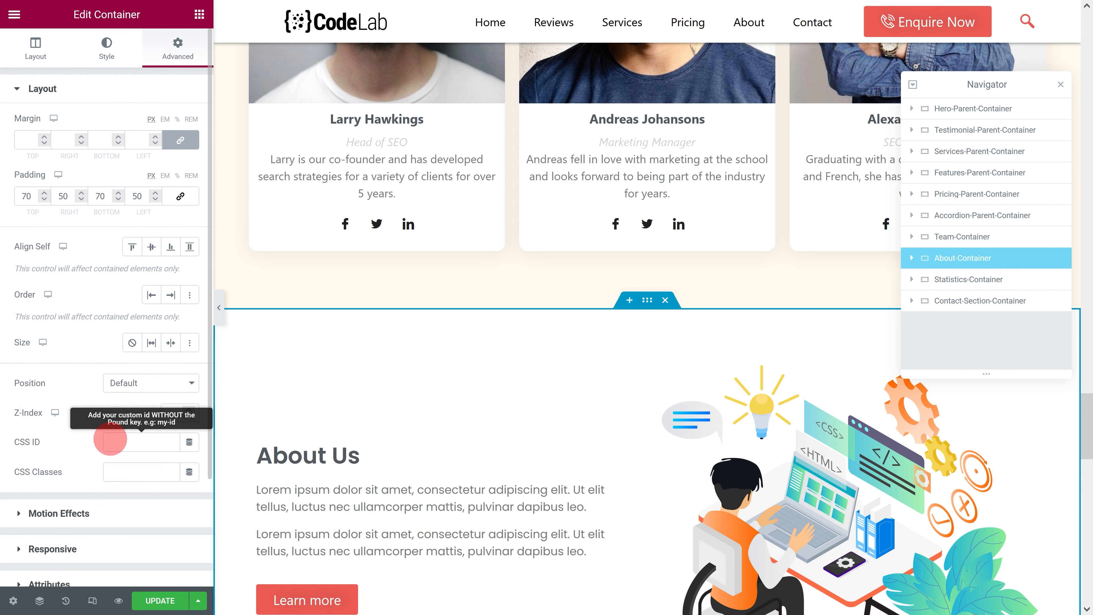
pyautogui.write('about-us')
pyautogui.click(817, 326)
# Step: Set the Contact-Section-Container's CSS ID to contact-us and save the landing page update
pyautogui.click(960, 301)
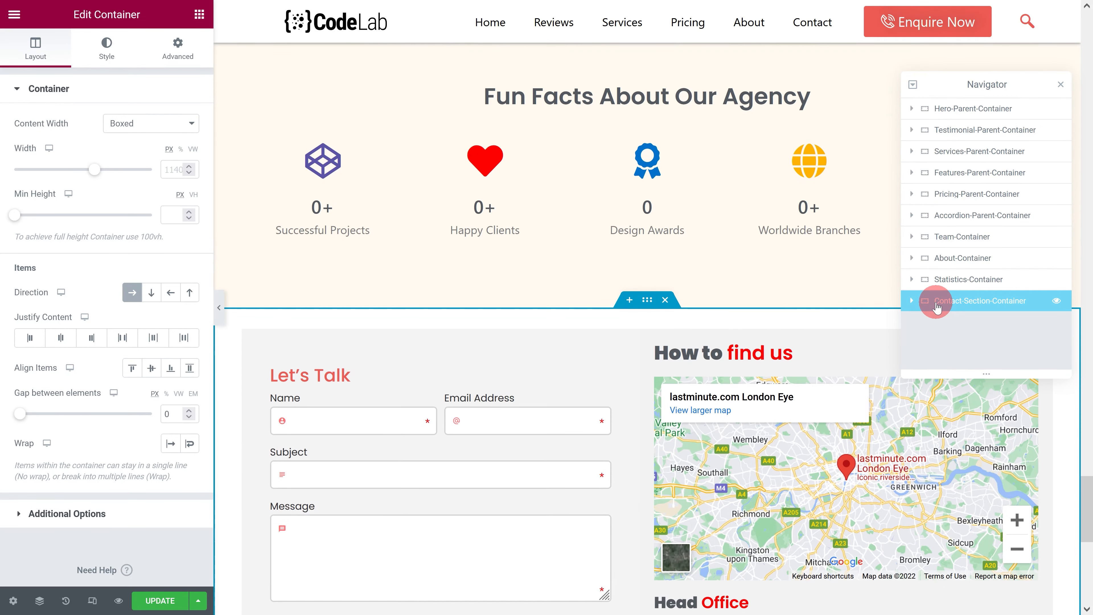
pyautogui.click(177, 45)
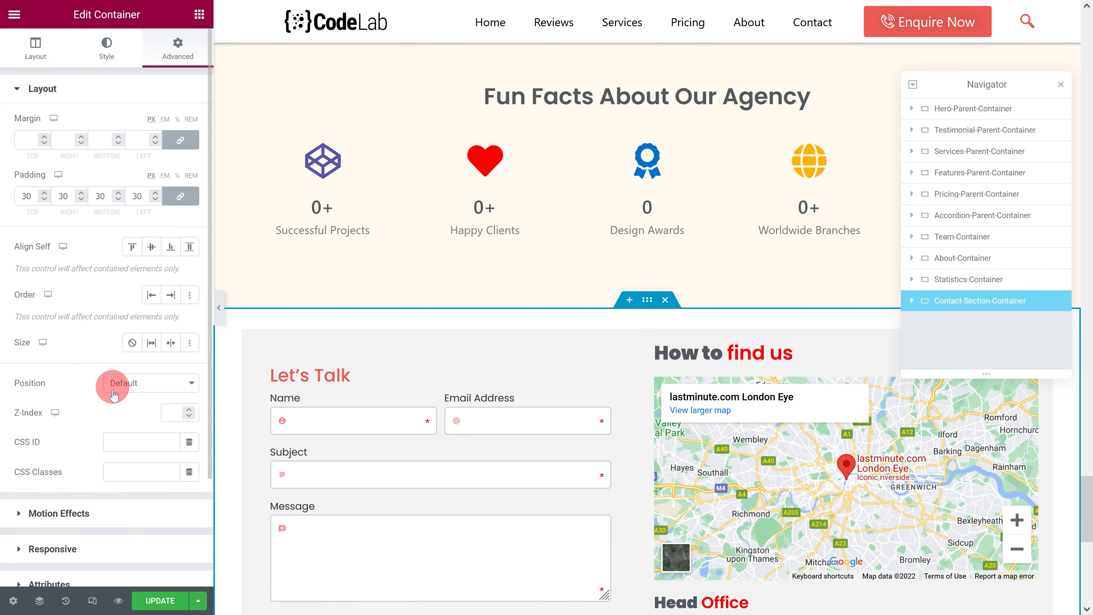
pyautogui.click(113, 440)
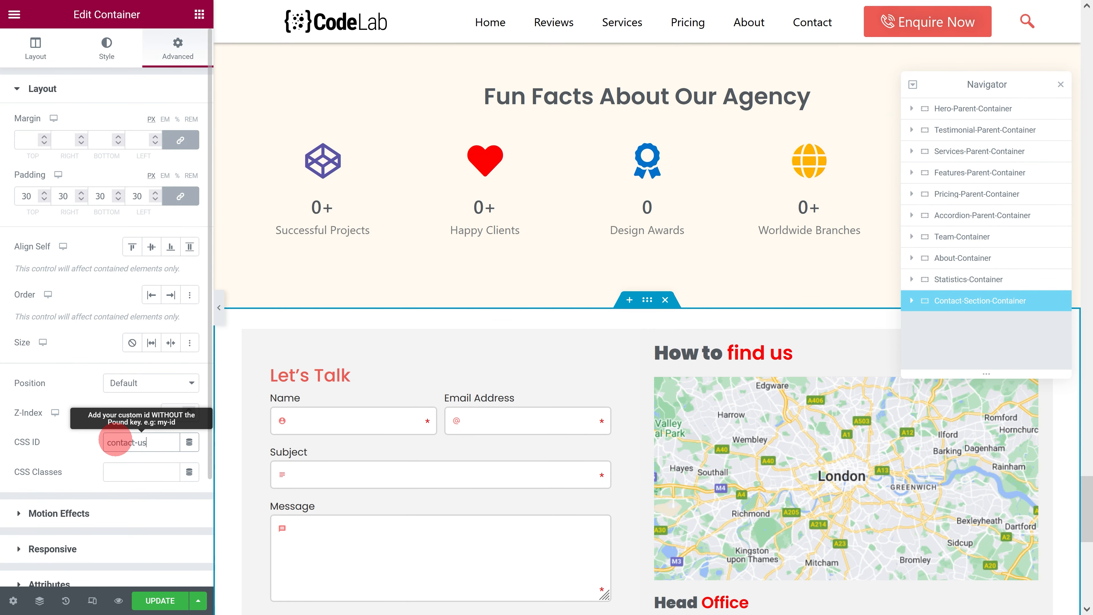
pyautogui.write('contact-us')
pyautogui.click(533, 413)
pyautogui.scroll(-10, 533, 413)
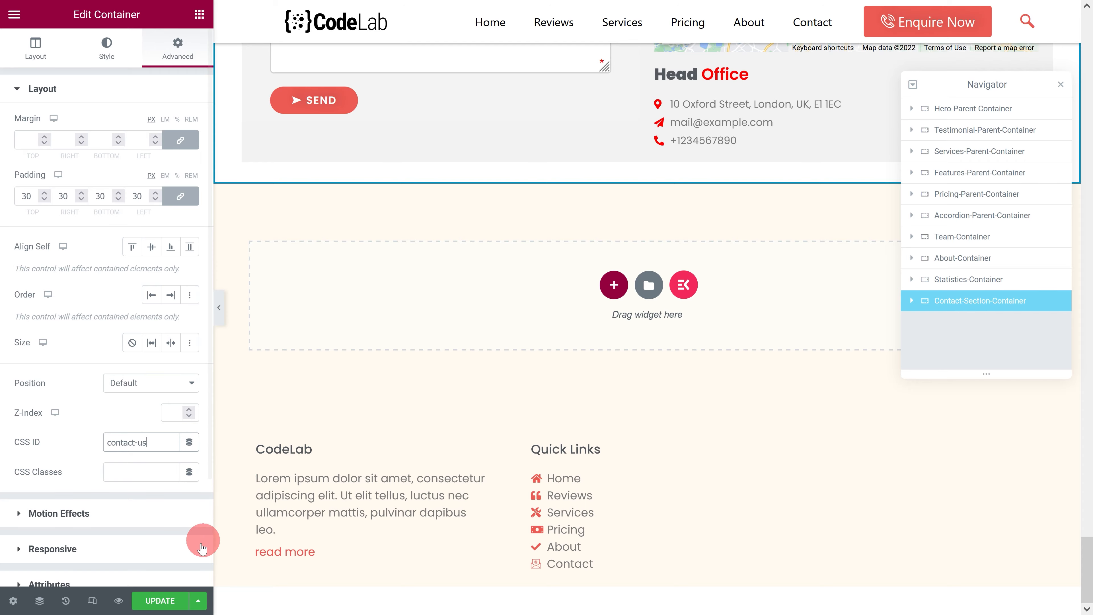
pyautogui.click(162, 601)
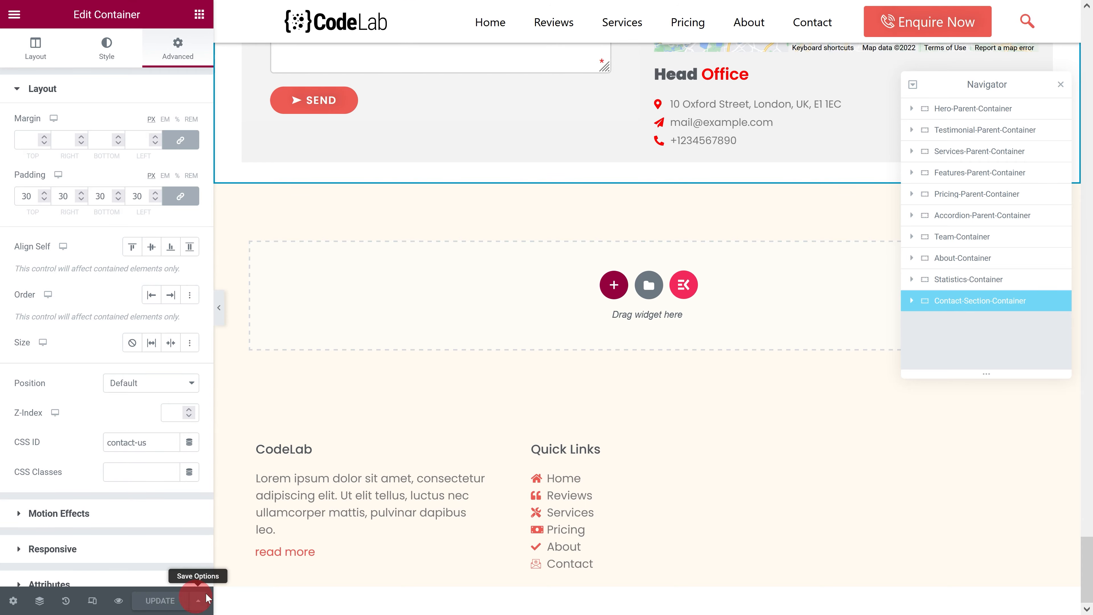
# Step: Test the anchor links in the footer's Quick Links list and the header menu, including Home, Services and Contact
pyautogui.click(557, 482)
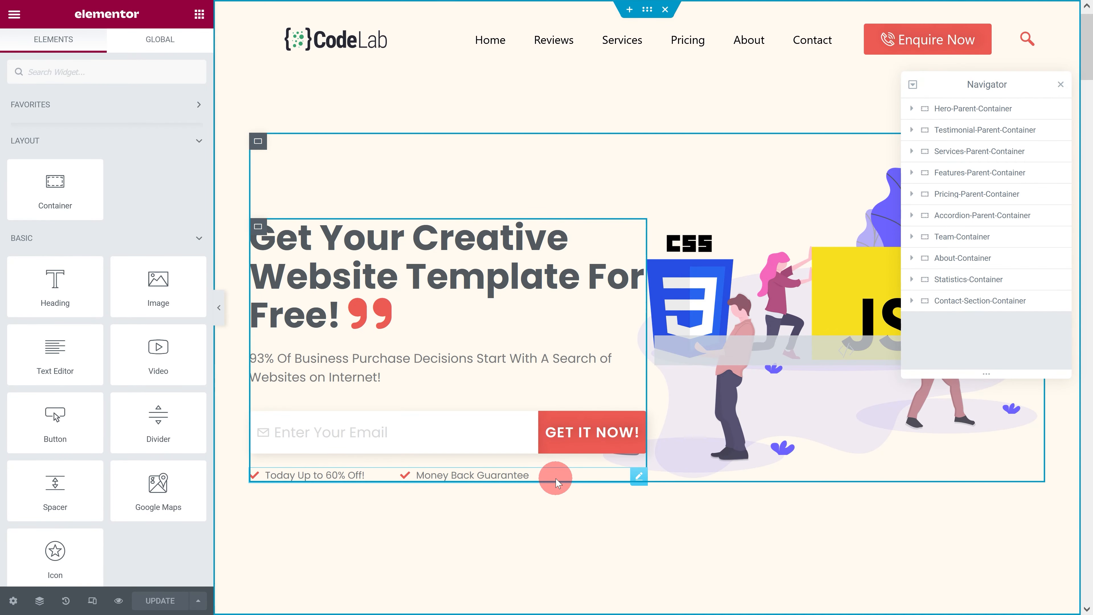
pyautogui.click(641, 41)
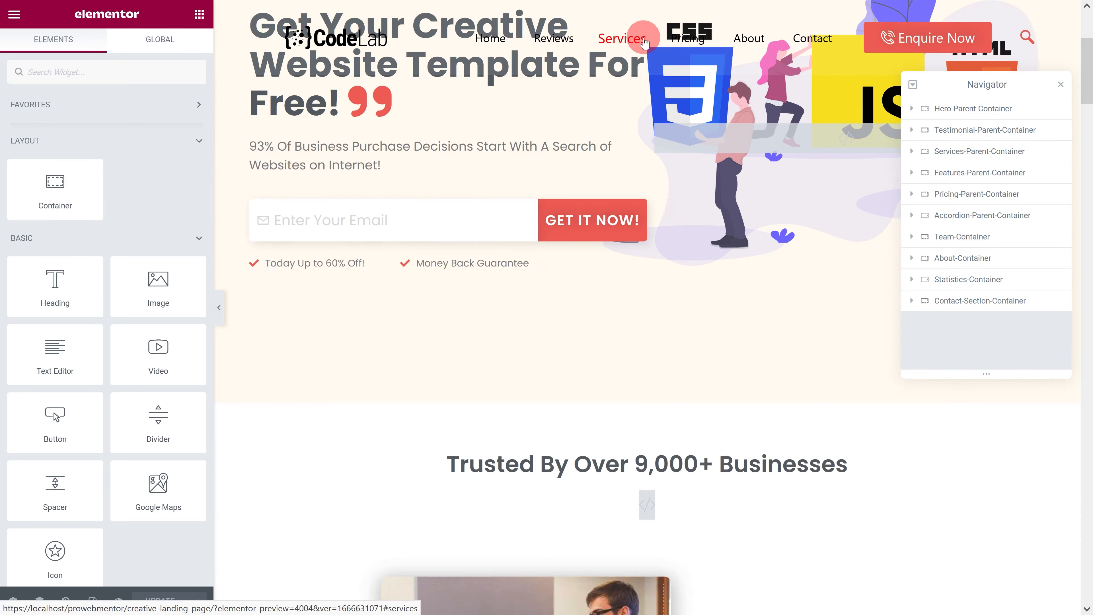
pyautogui.click(808, 25)
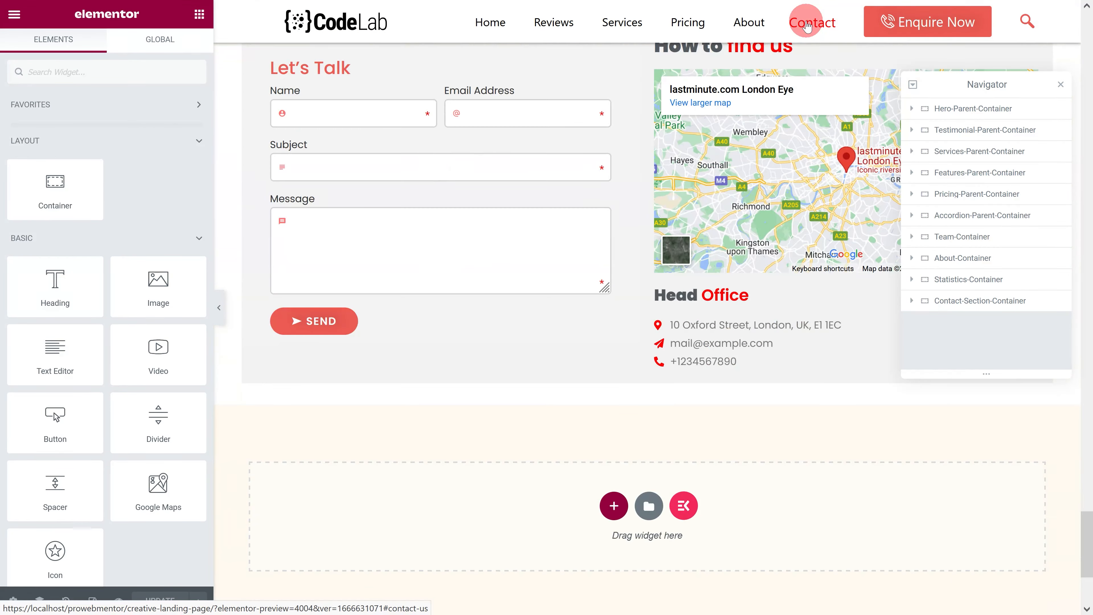
pyautogui.scroll(-5, 732, 327)
pyautogui.click(567, 565)
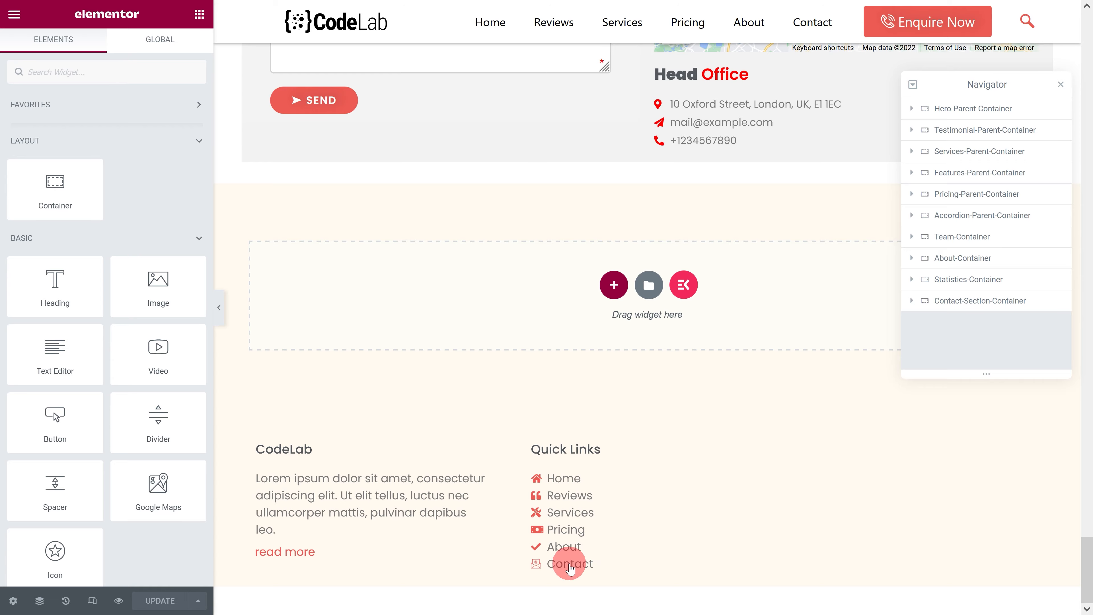
pyautogui.scroll(-3, 615, 506)
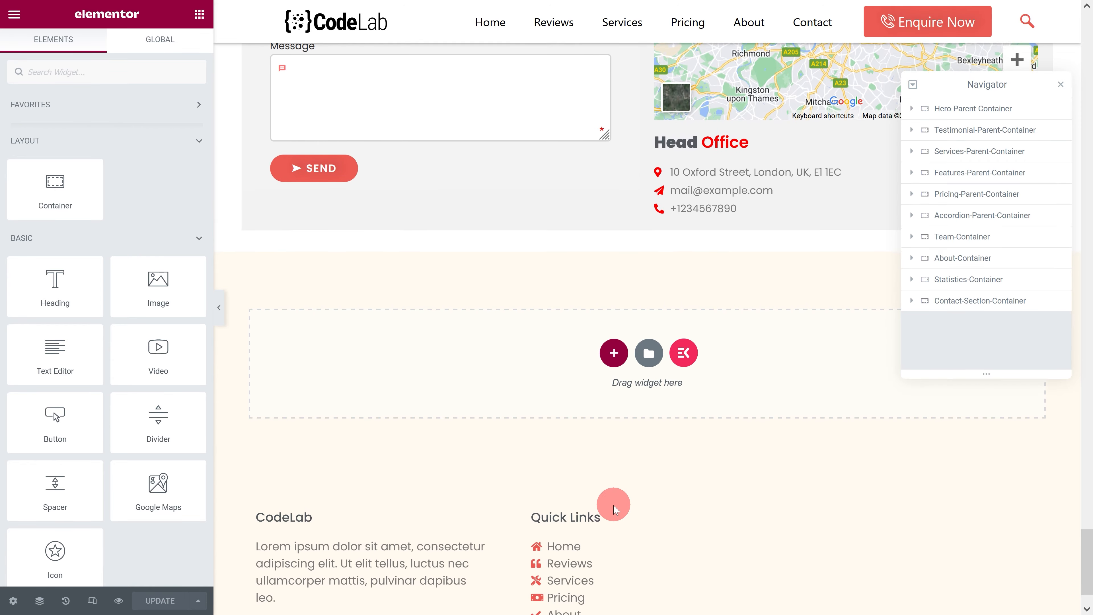
pyautogui.click(571, 526)
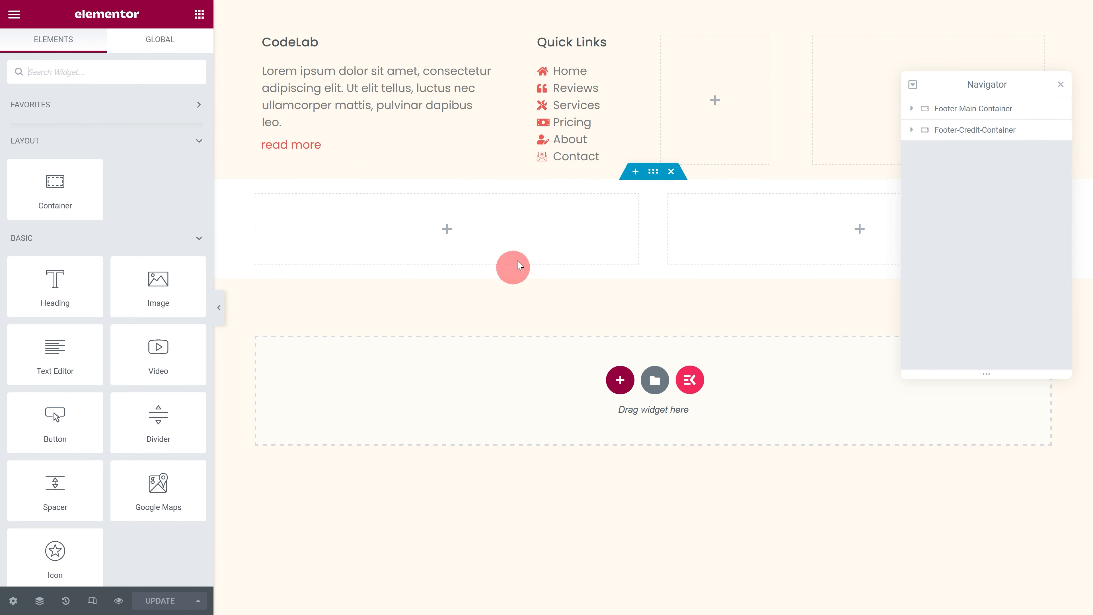
# Step: Copy the Quick Links heading and paste it into the empty Services container of the footer
pyautogui.click(669, 46)
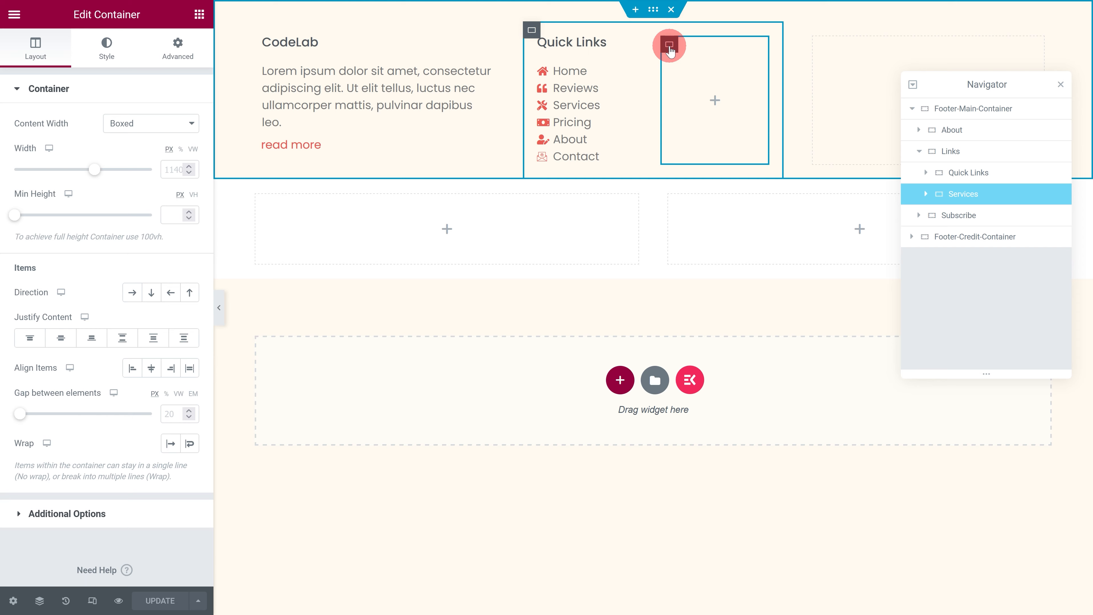
pyautogui.click(639, 52)
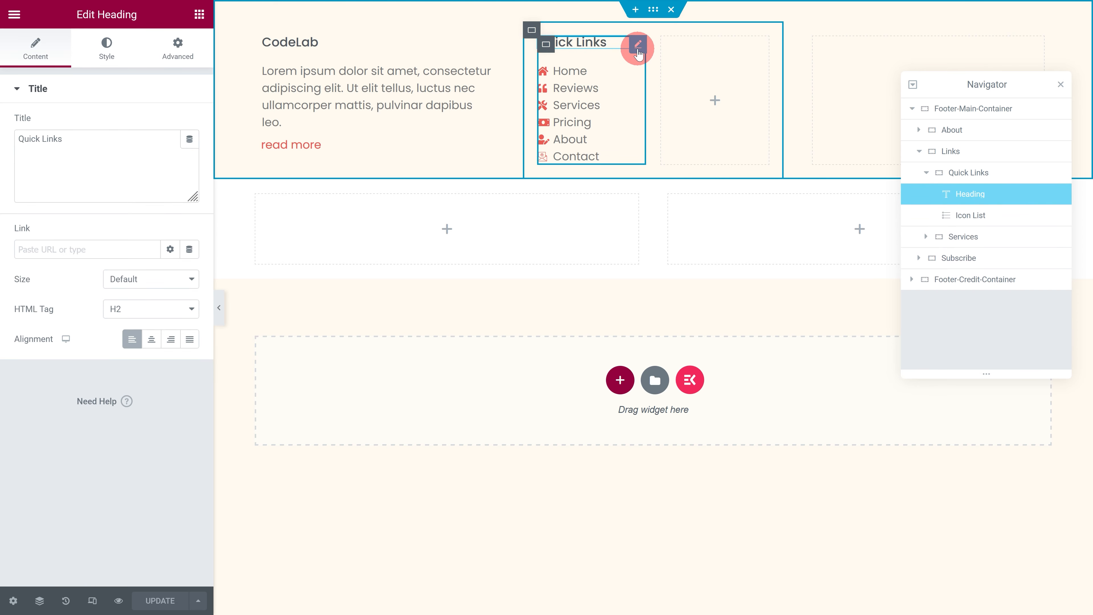
pyautogui.rightClick(638, 52)
pyautogui.click(668, 107)
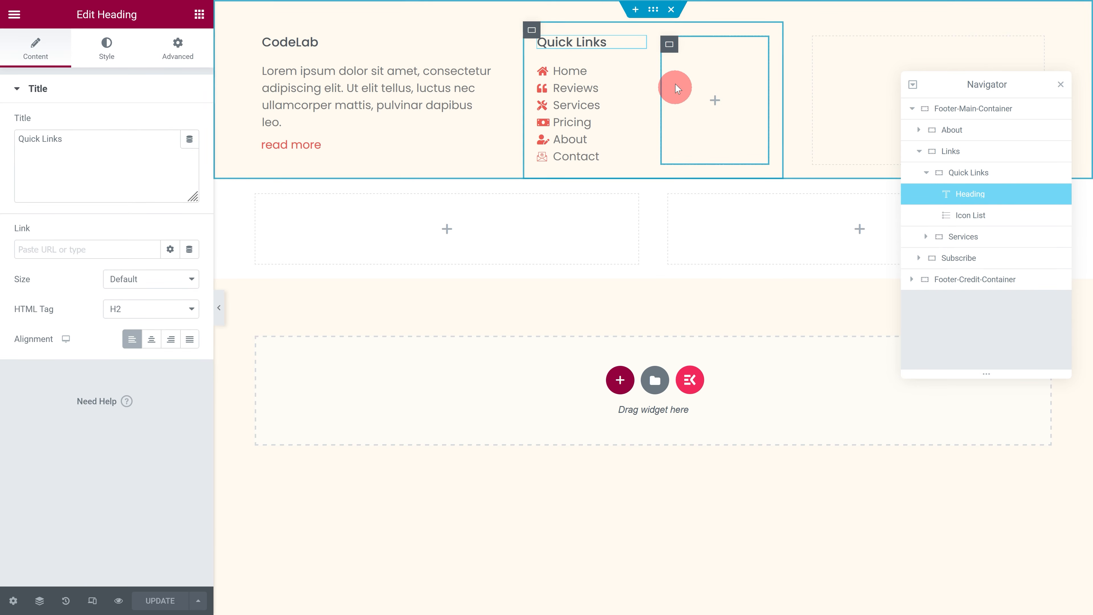
pyautogui.click(669, 44)
pyautogui.hotkey('ctrl', 'v')
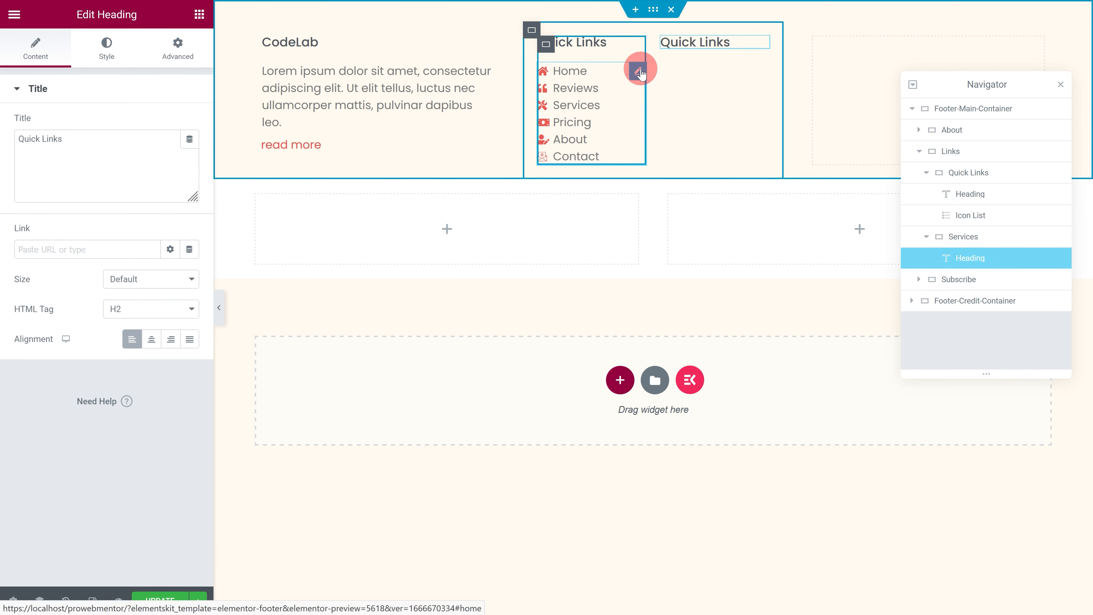
# Step: Copy the Quick Links icon list and paste it into the Services container below its heading
pyautogui.click(639, 68)
pyautogui.rightClick(639, 68)
pyautogui.click(665, 125)
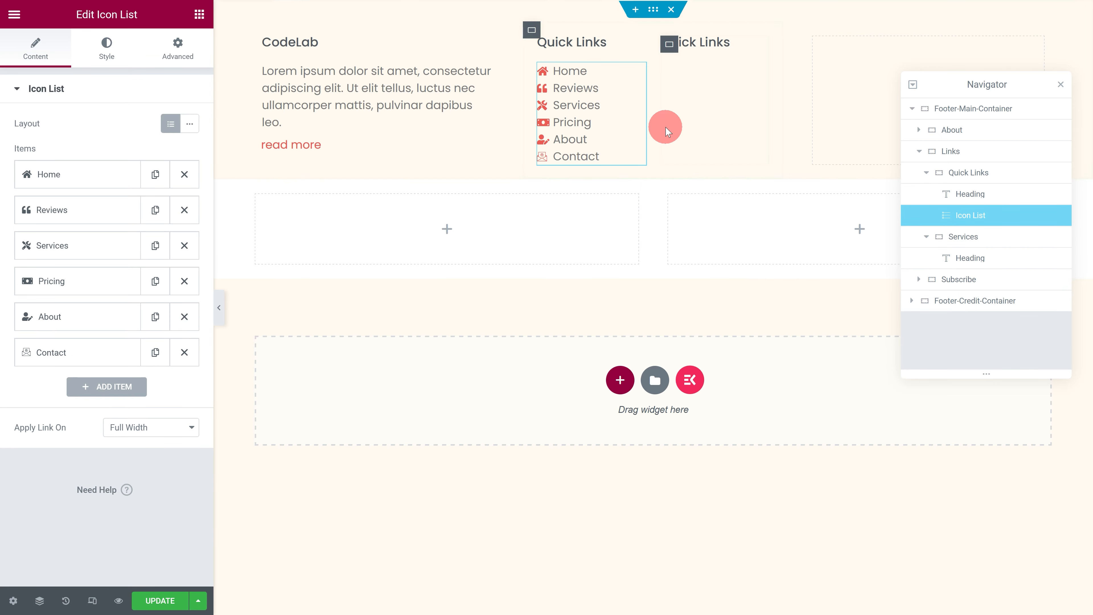
pyautogui.click(668, 45)
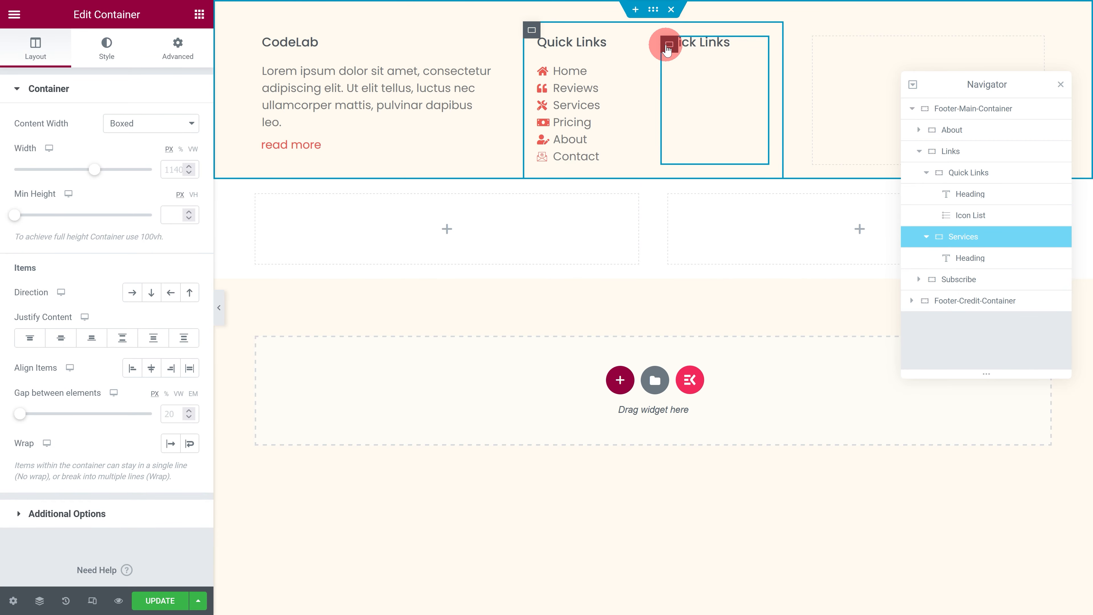
pyautogui.hotkey('ctrl', 'v')
# Step: Change the pasted heading's title to Services and open the Services container's icon list for editing
pyautogui.click(676, 43)
pyautogui.moveTo(114, 130); pyautogui.dragTo(2, 135)
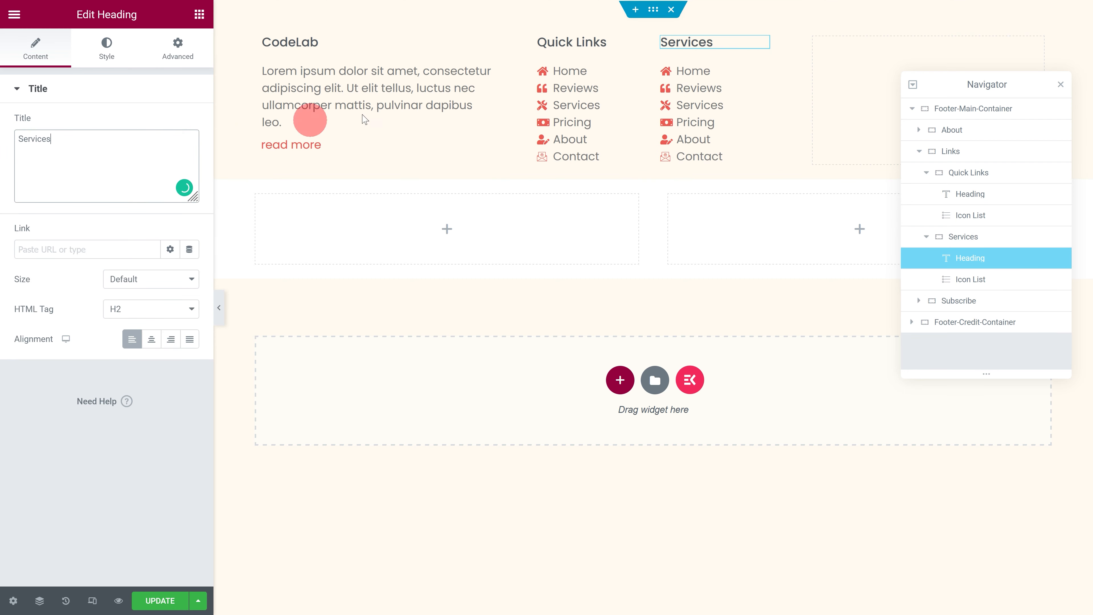
pyautogui.click(758, 72)
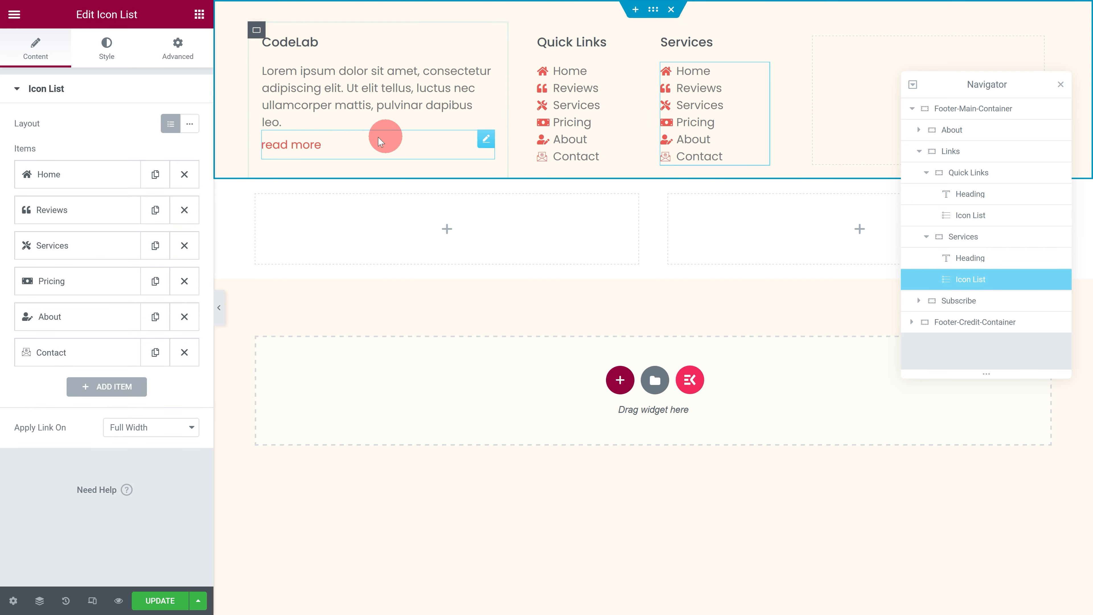
pyautogui.click(106, 170)
pyautogui.moveTo(80, 224); pyautogui.dragTo(13, 222)
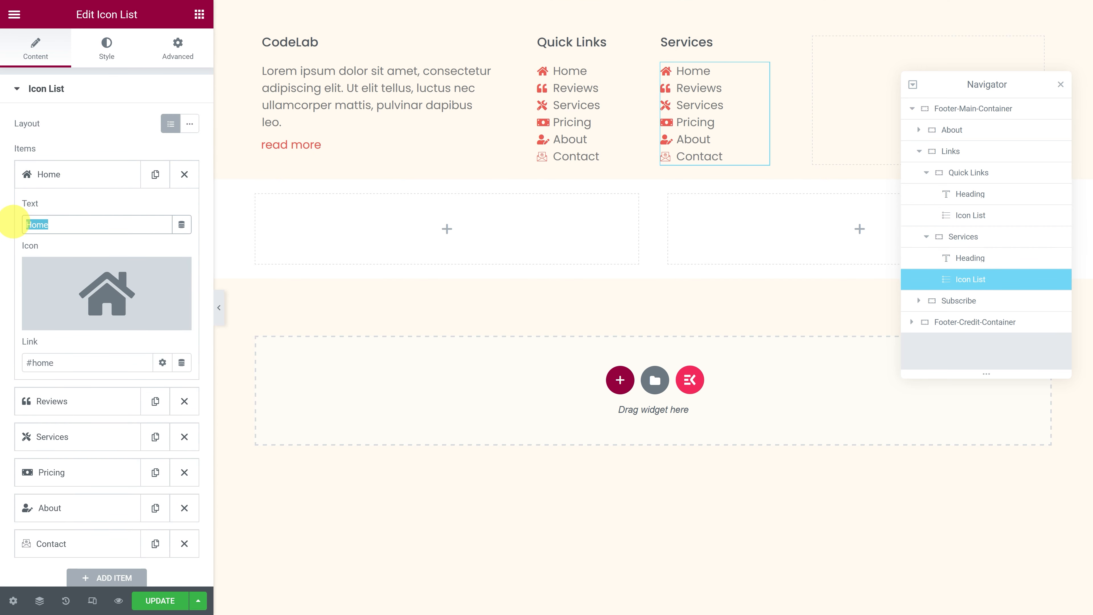
pyautogui.write('Web Dev')
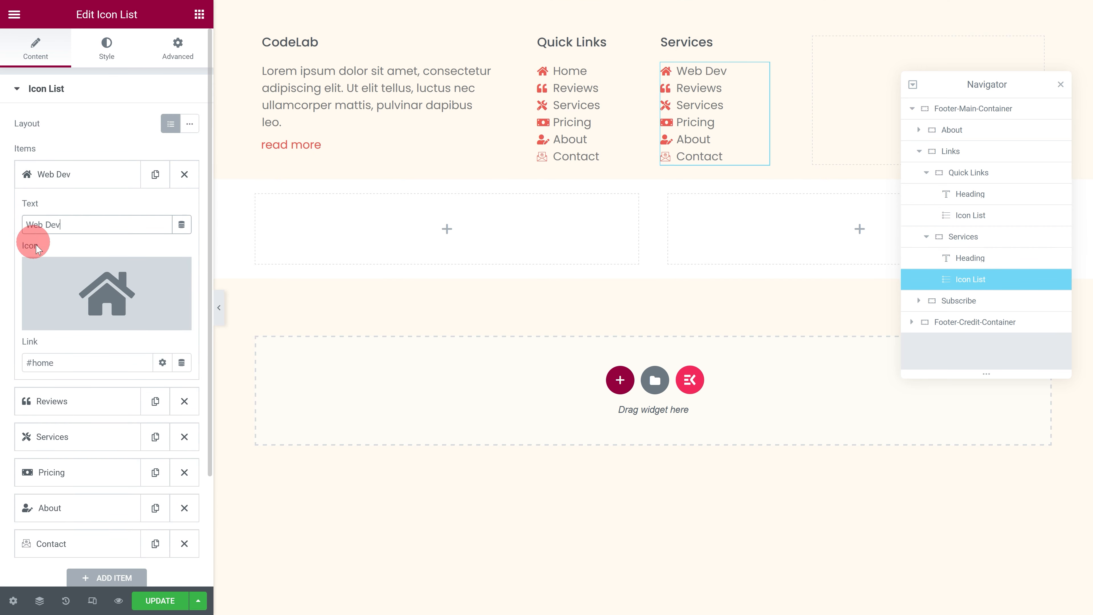
pyautogui.click(74, 285)
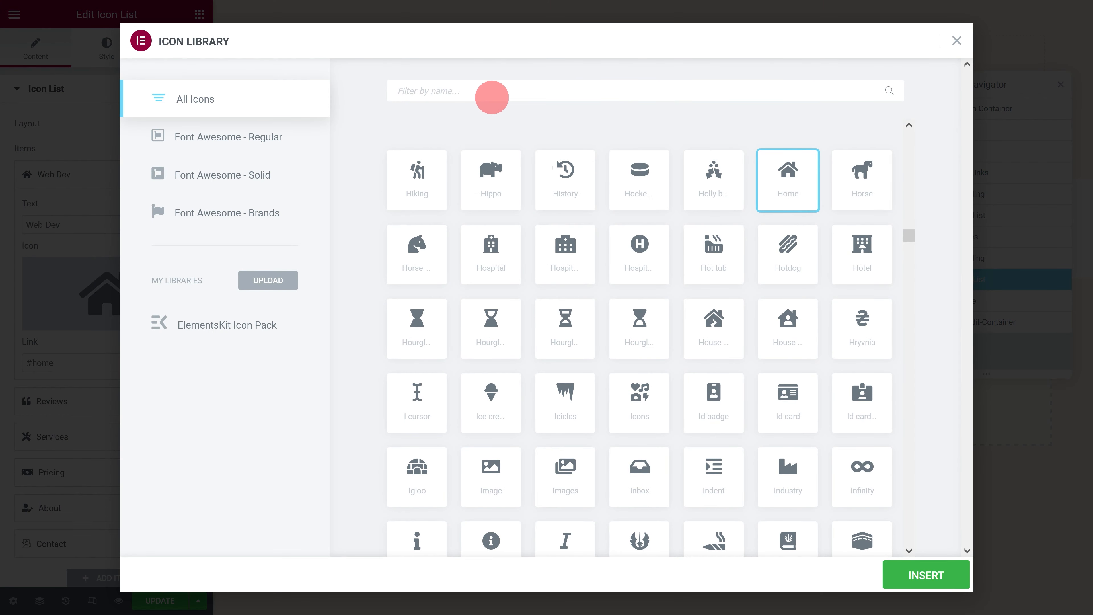
pyautogui.click(492, 97)
pyautogui.write('code')
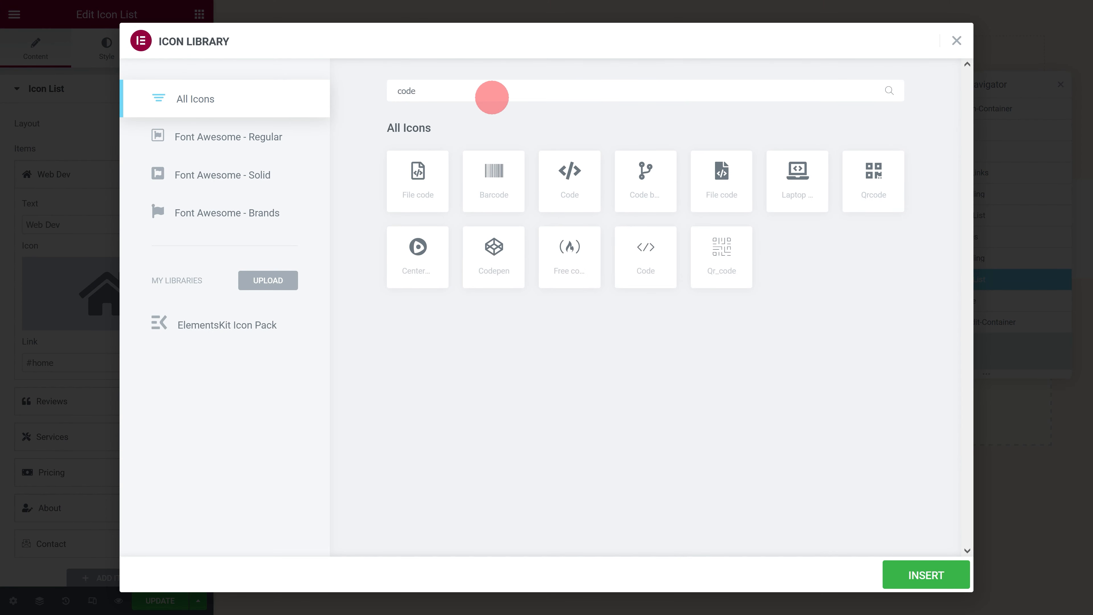
pyautogui.click(564, 172)
pyautogui.click(921, 577)
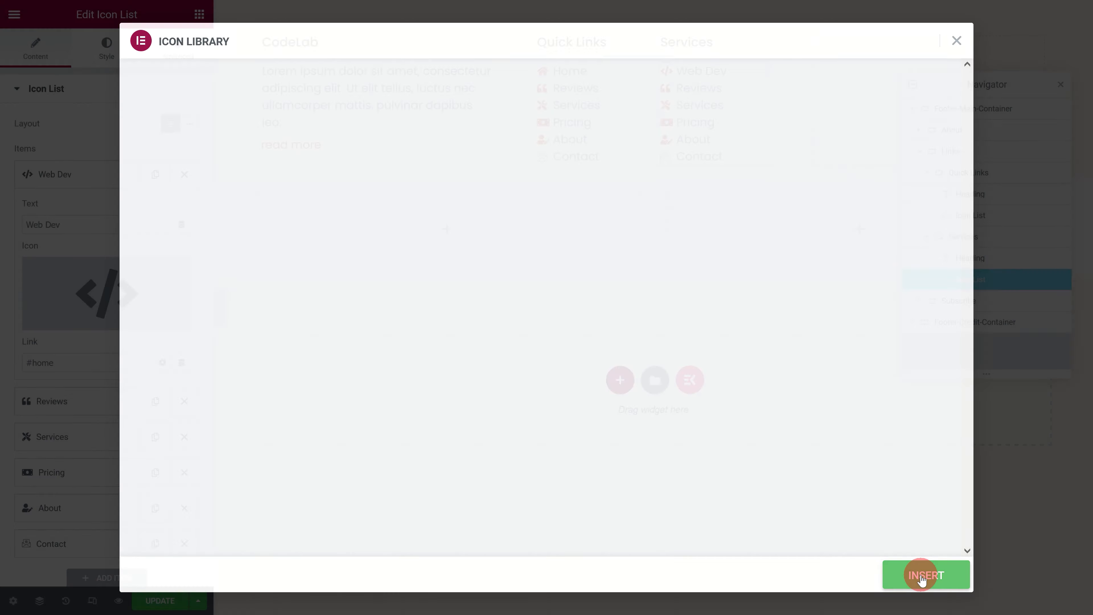
pyautogui.click(59, 362)
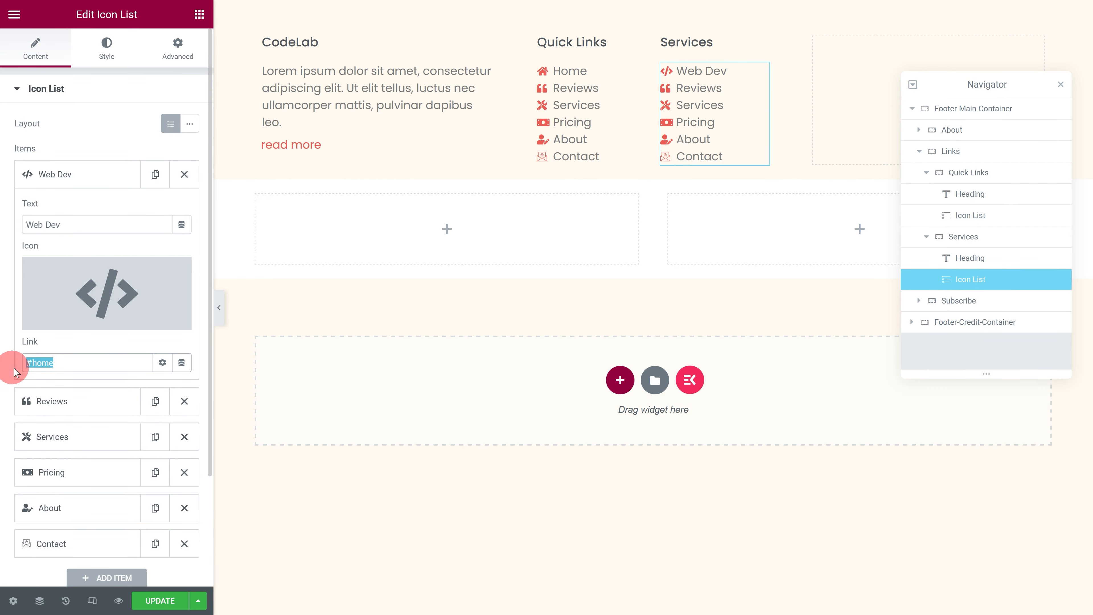
pyautogui.write('www.example.com/webdev')
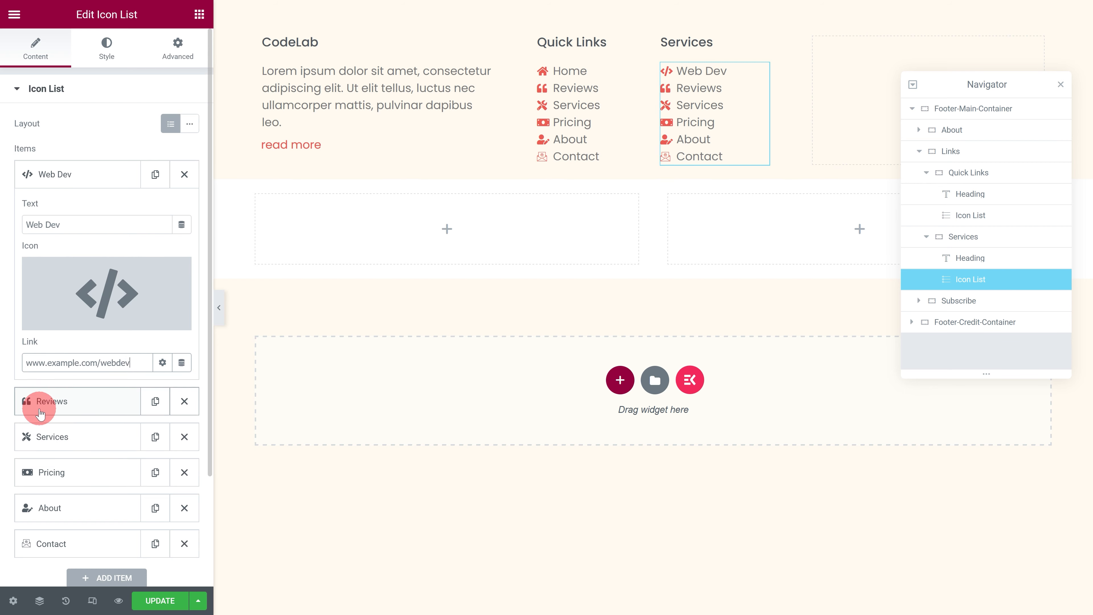
pyautogui.click(40, 413)
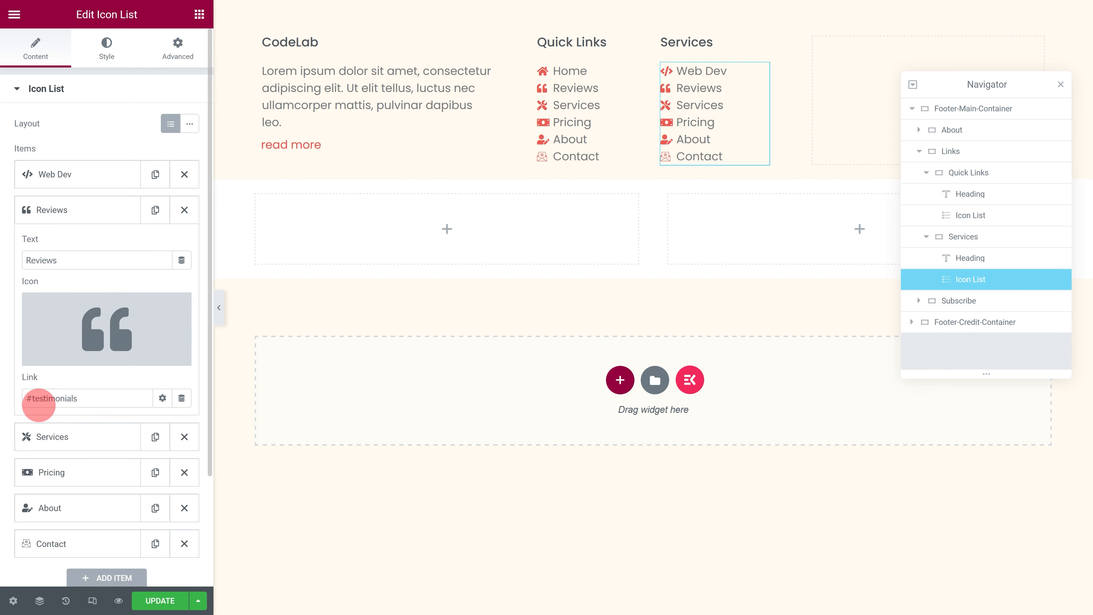
pyautogui.moveTo(75, 261); pyautogui.dragTo(17, 262)
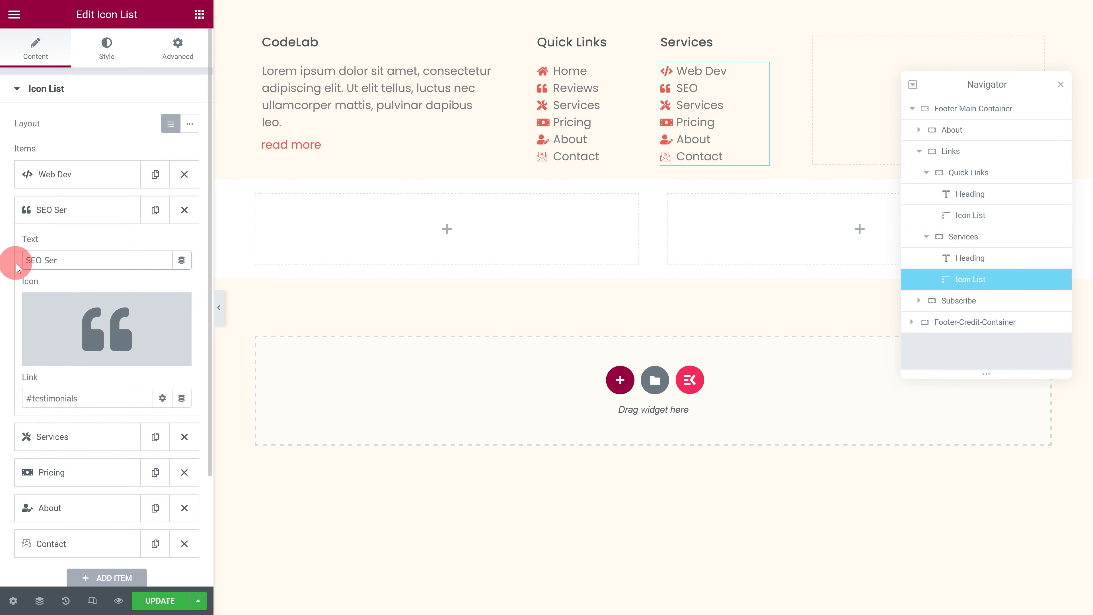
pyautogui.click(81, 325)
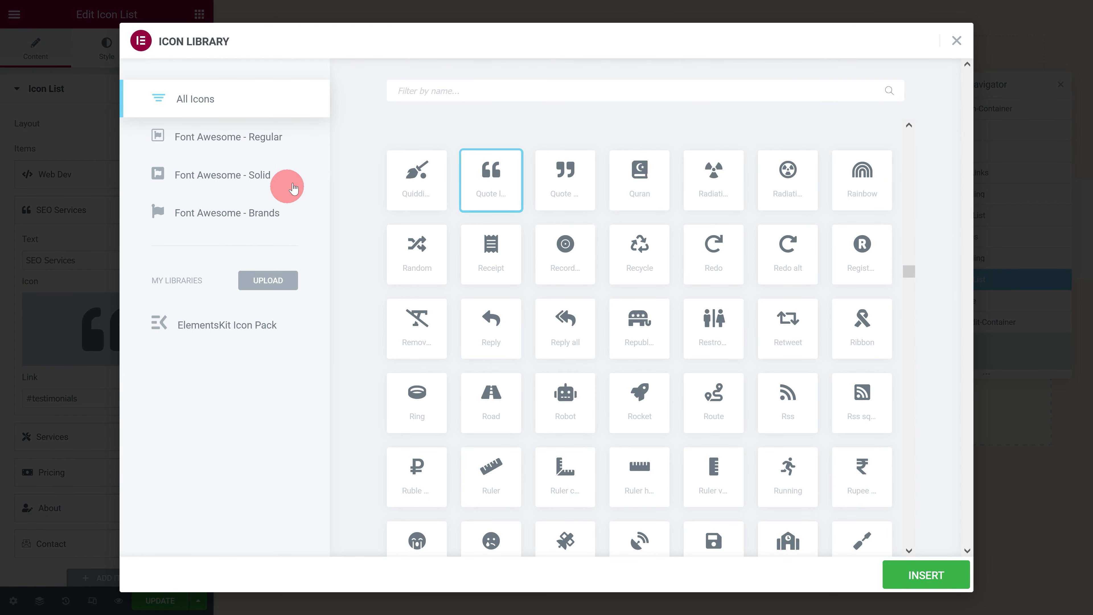
pyautogui.click(423, 90)
pyautogui.write('searchengin')
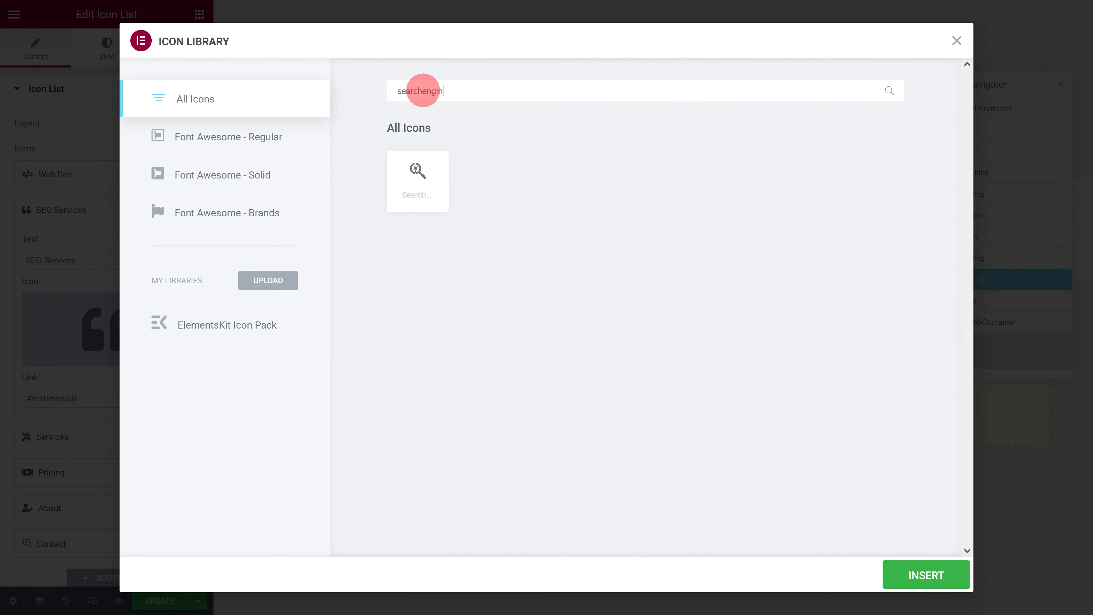
pyautogui.click(422, 190)
pyautogui.click(926, 575)
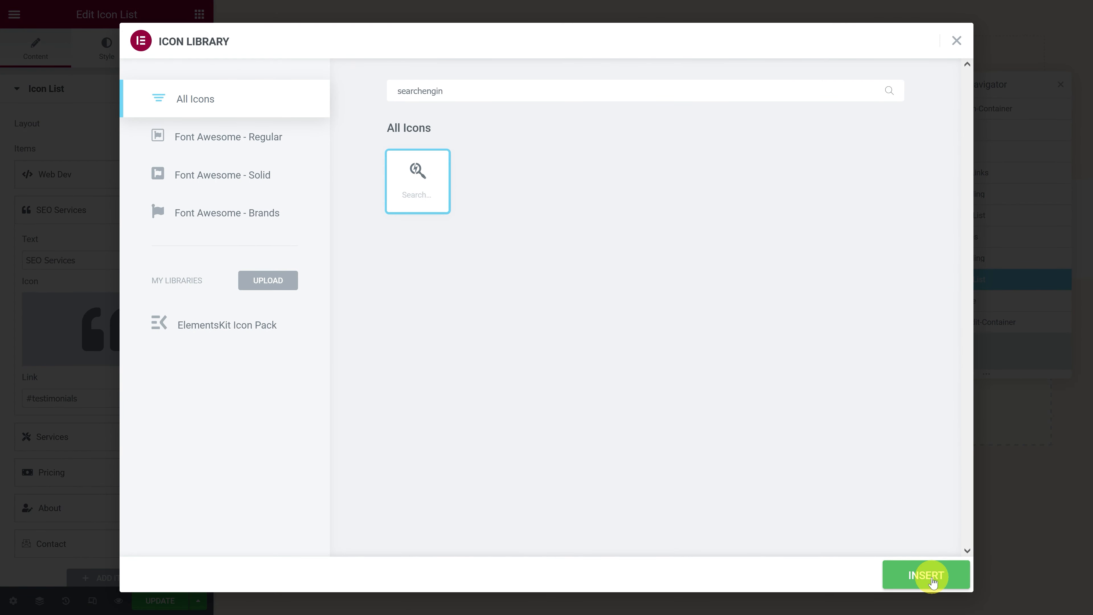
pyautogui.moveTo(103, 398); pyautogui.dragTo(16, 398)
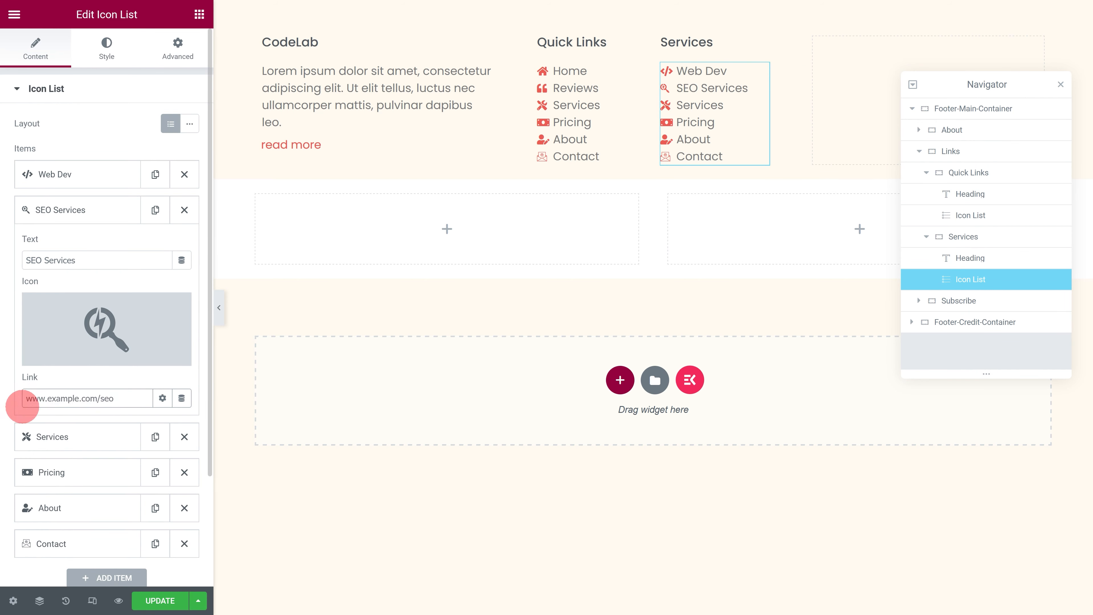
pyautogui.click(48, 436)
pyautogui.click(63, 296)
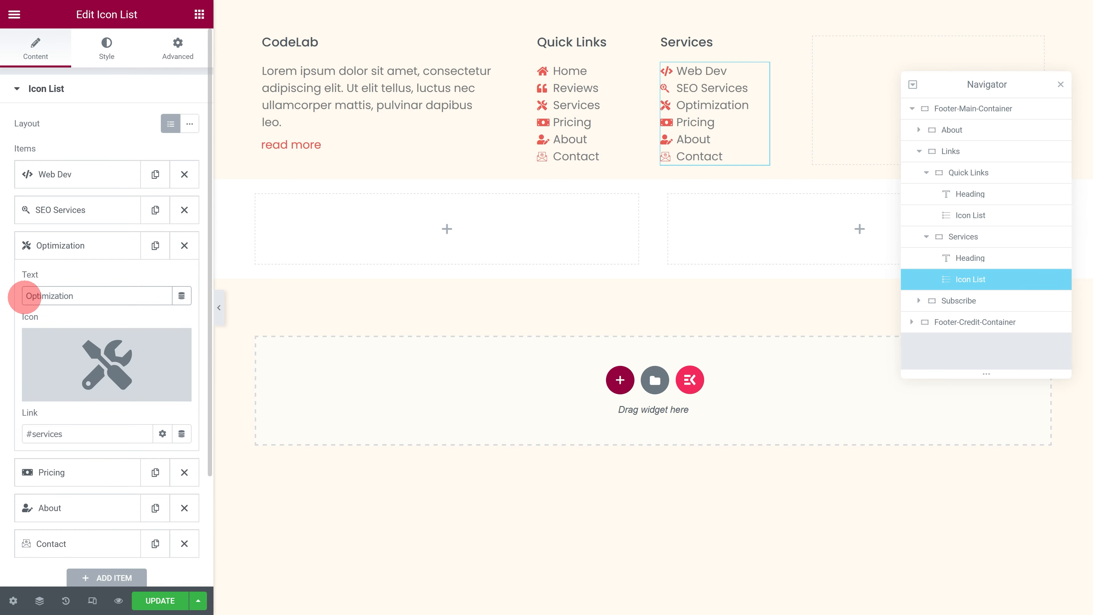
pyautogui.click(72, 351)
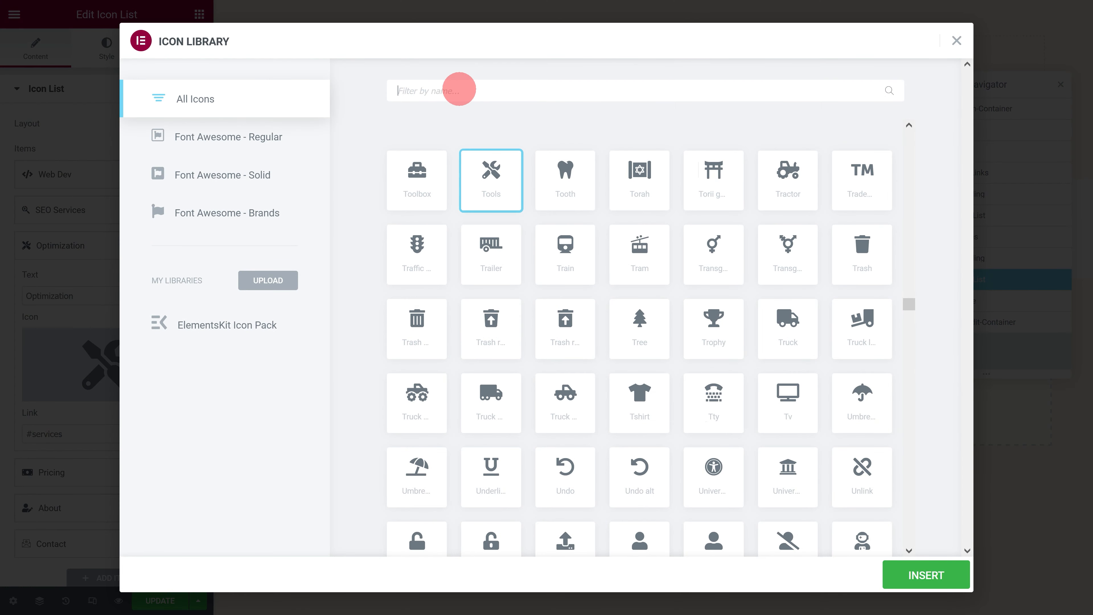
pyautogui.write('wordpress')
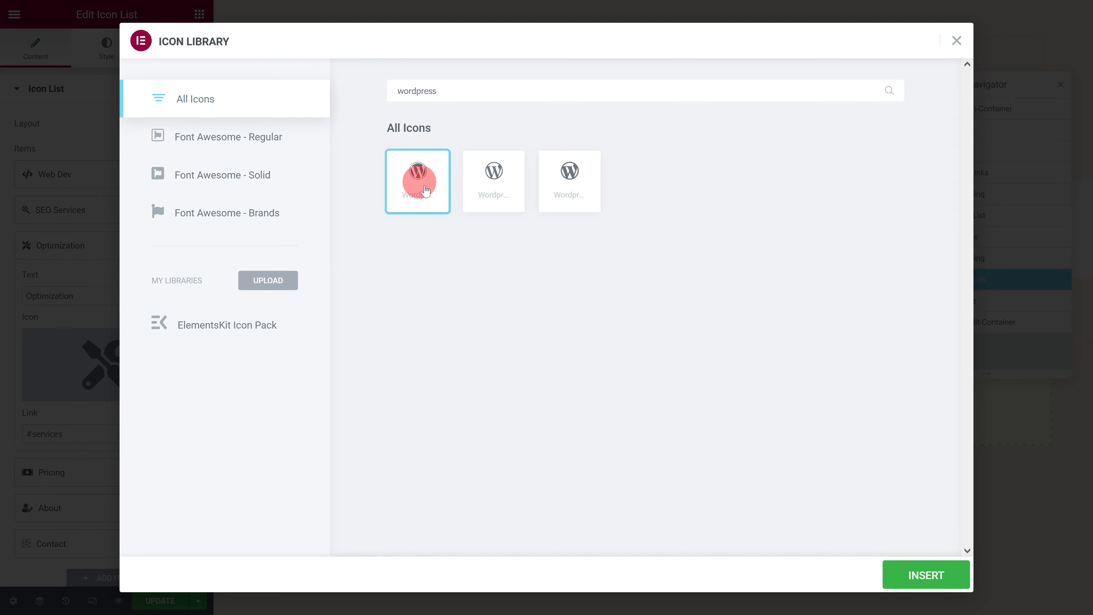
pyautogui.click(945, 576)
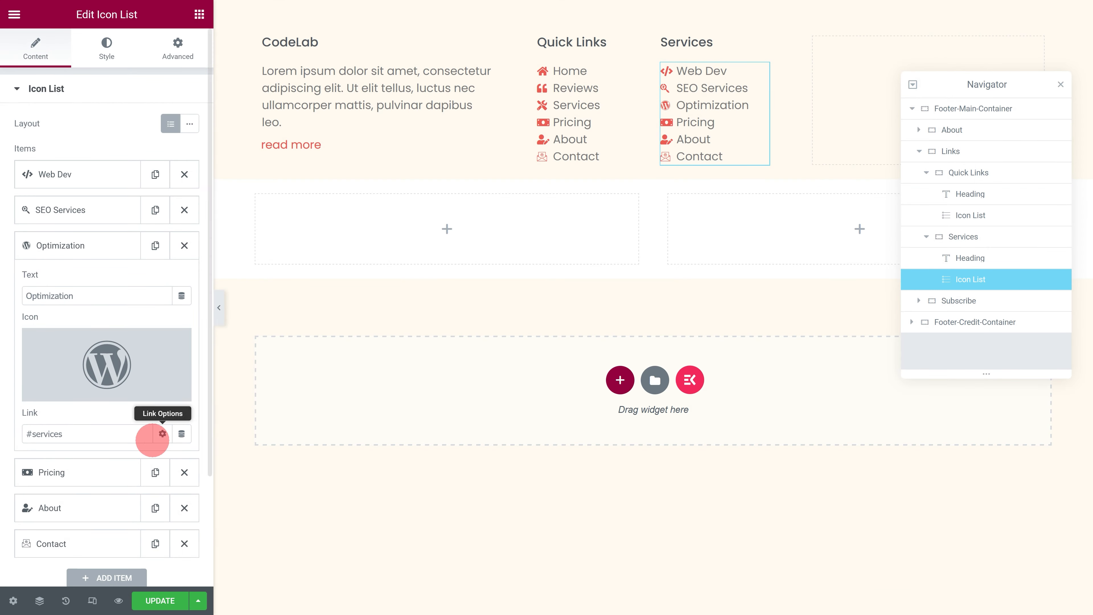
pyautogui.click(68, 435)
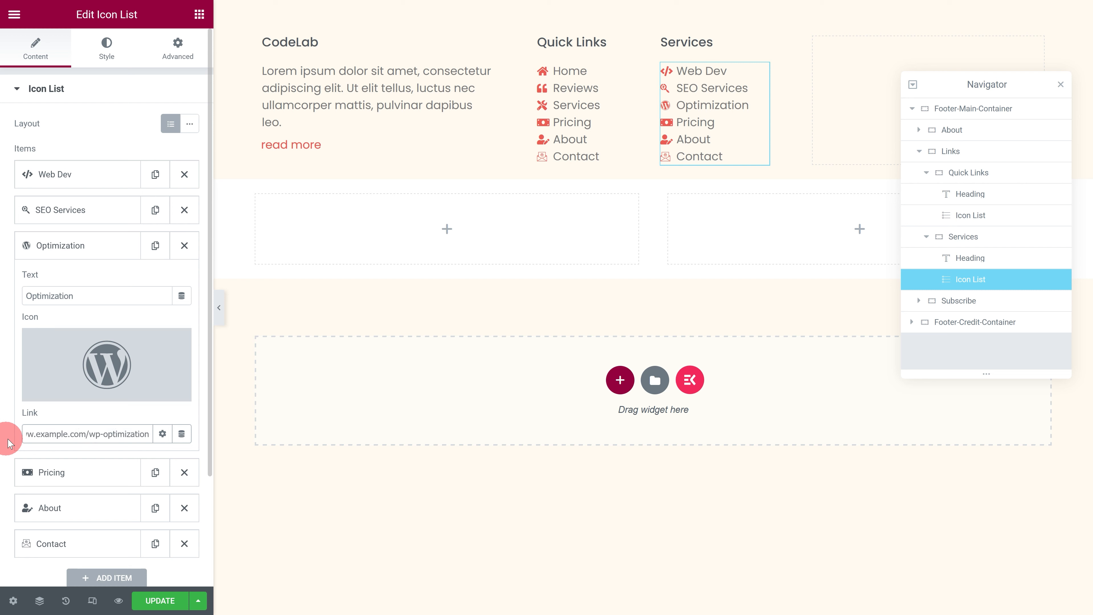
pyautogui.click(184, 507)
pyautogui.click(184, 507)
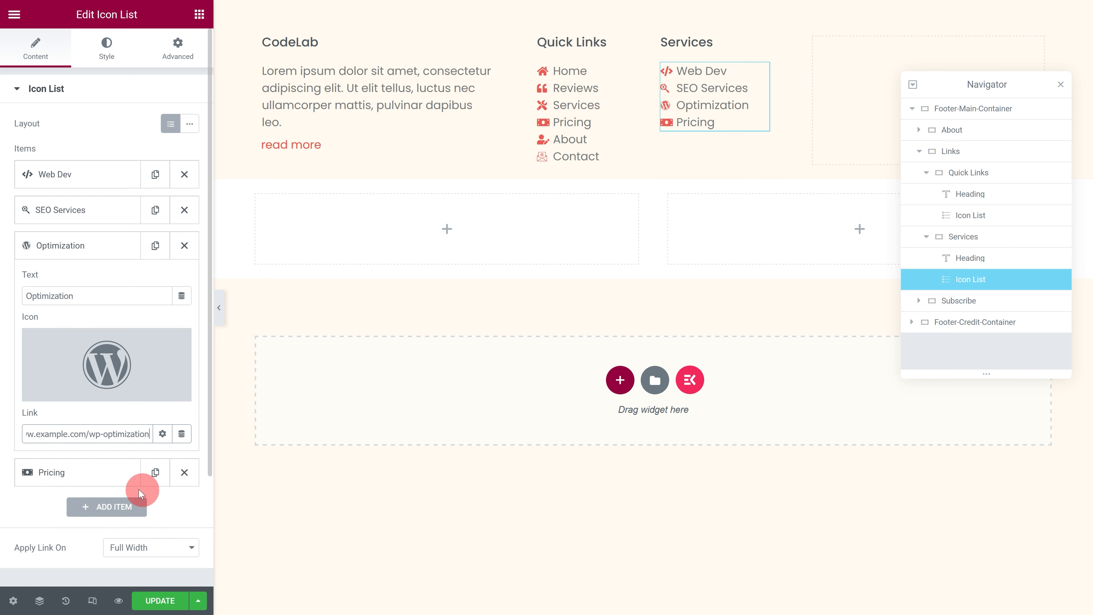
pyautogui.click(98, 473)
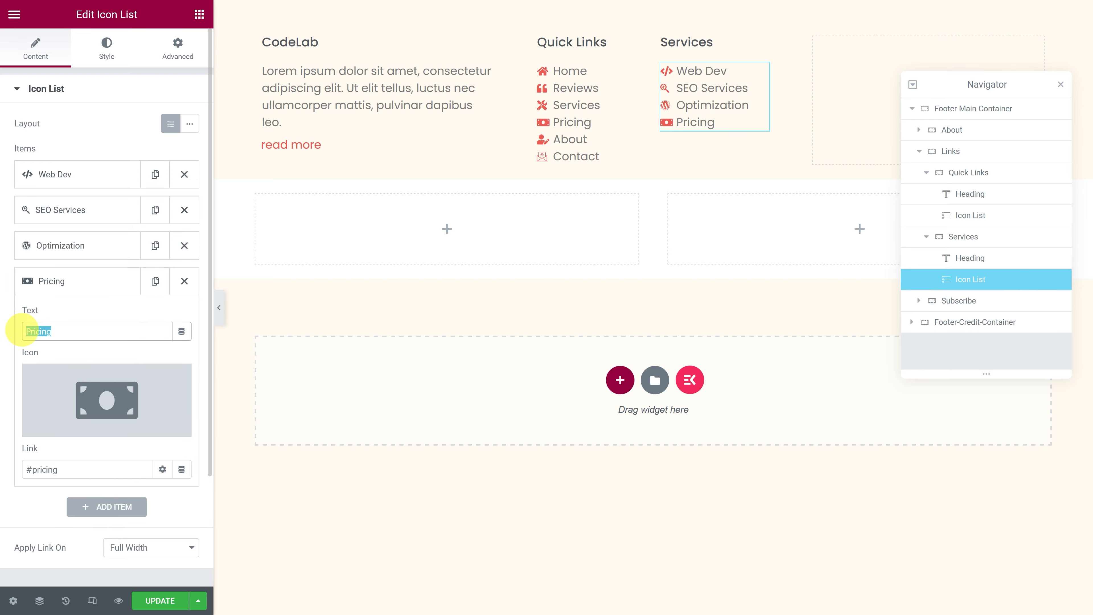
pyautogui.click(57, 370)
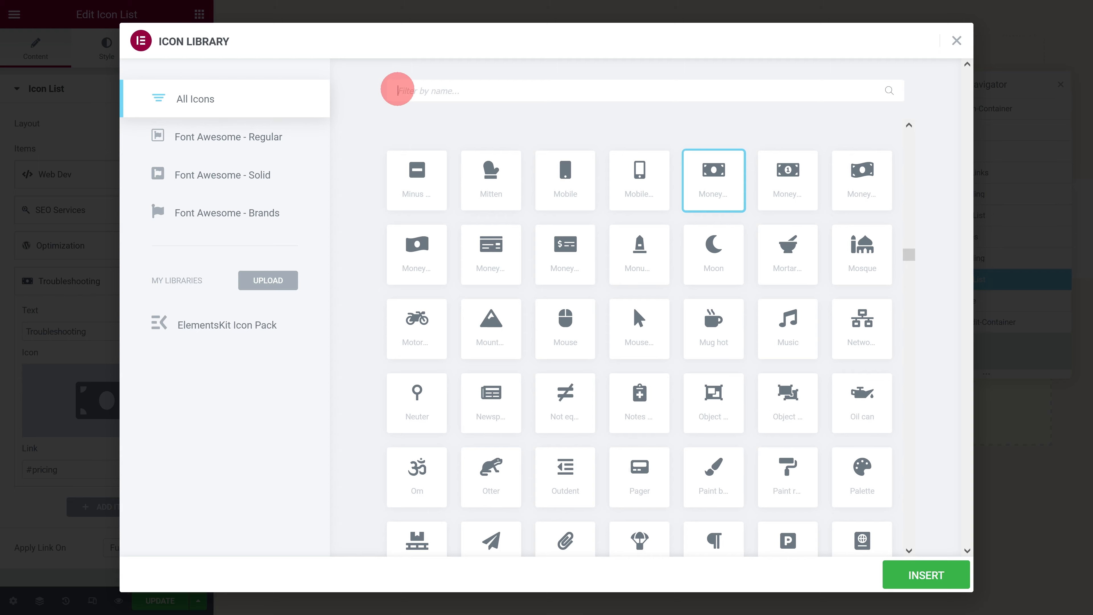
pyautogui.write('tools')
pyautogui.click(426, 171)
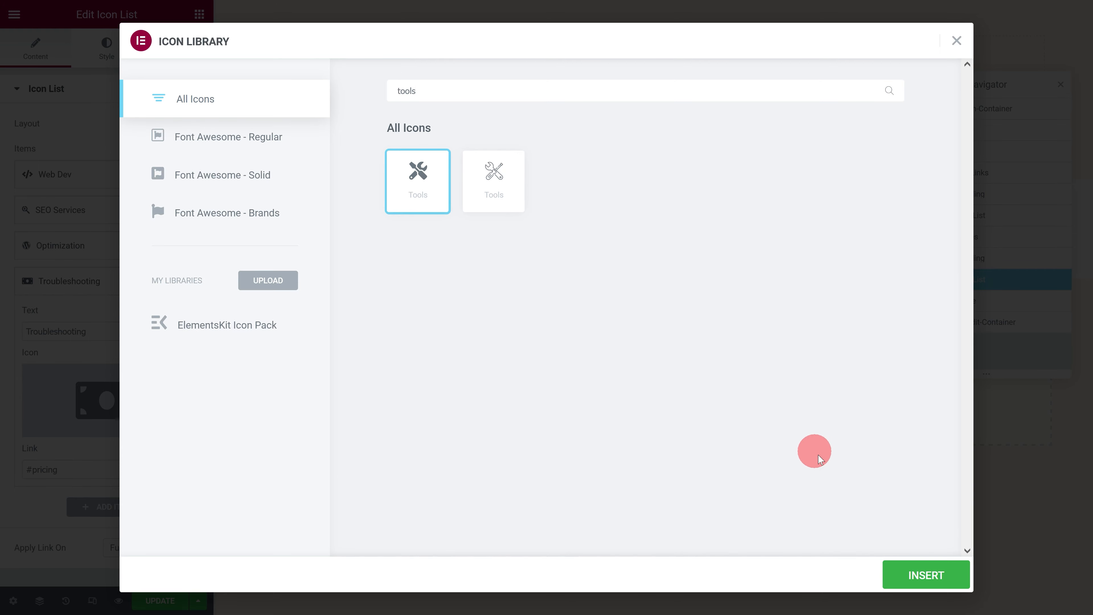
pyautogui.click(925, 575)
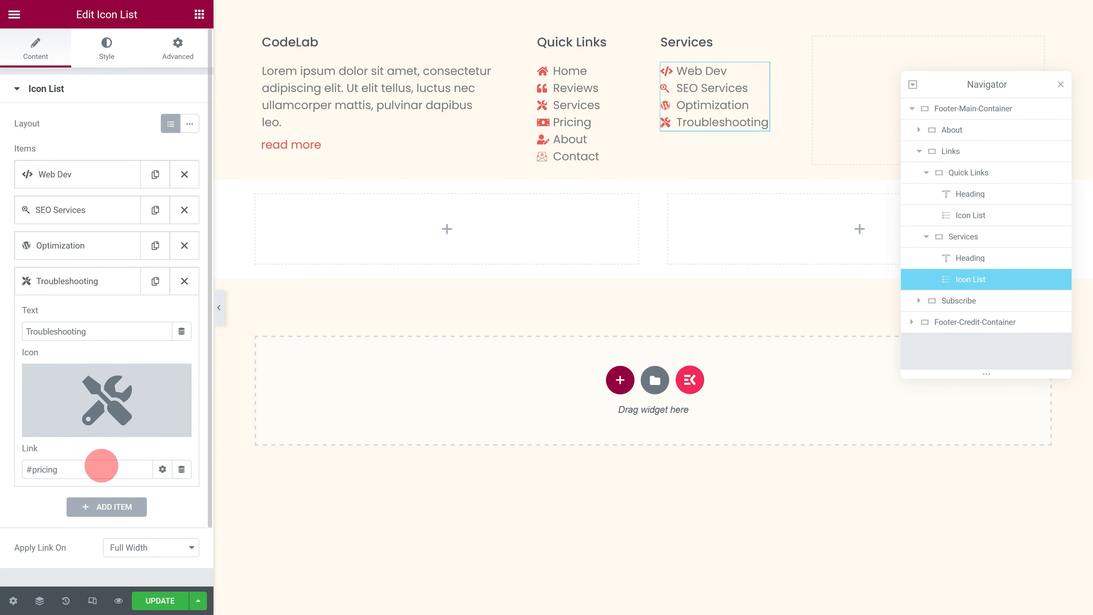
pyautogui.moveTo(101, 466); pyautogui.dragTo(20, 471)
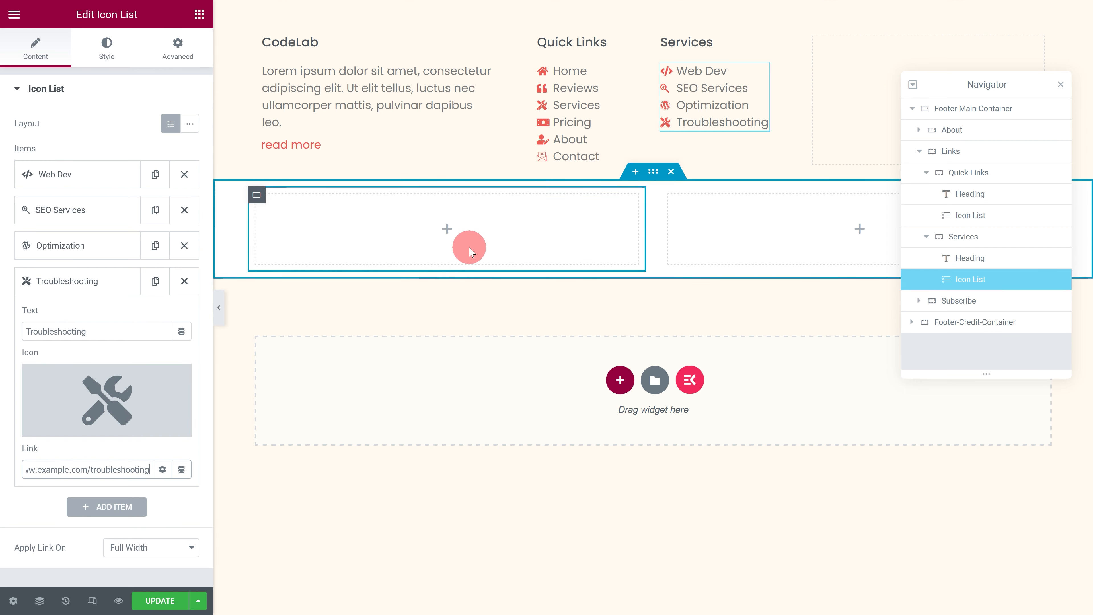
# Step: Add a heading to the Copyright container reading "Copyright © 2022 All rights Reserved | Designed By ProwebMentor", with "Copyright ©" and "ProwebMentor" in red spans
pyautogui.click(257, 195)
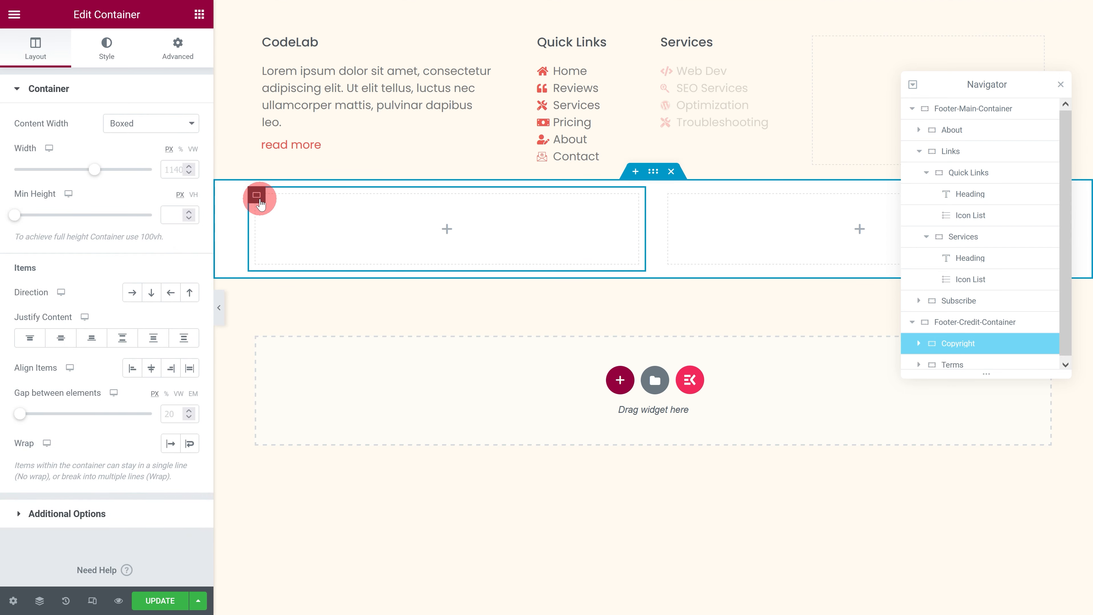
pyautogui.click(199, 14)
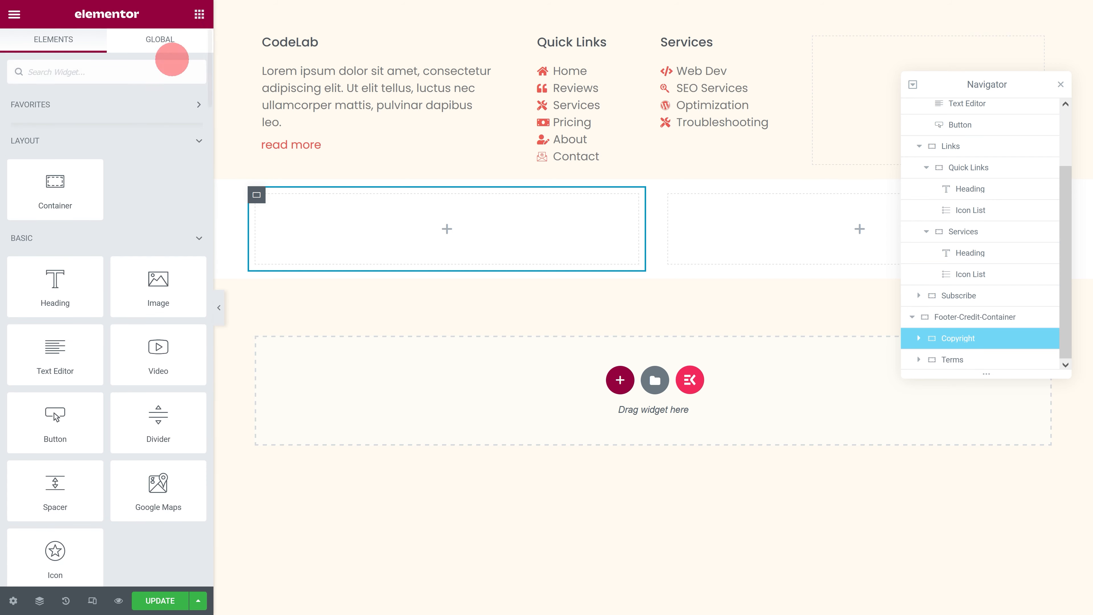
pyautogui.moveTo(66, 280); pyautogui.dragTo(288, 235)
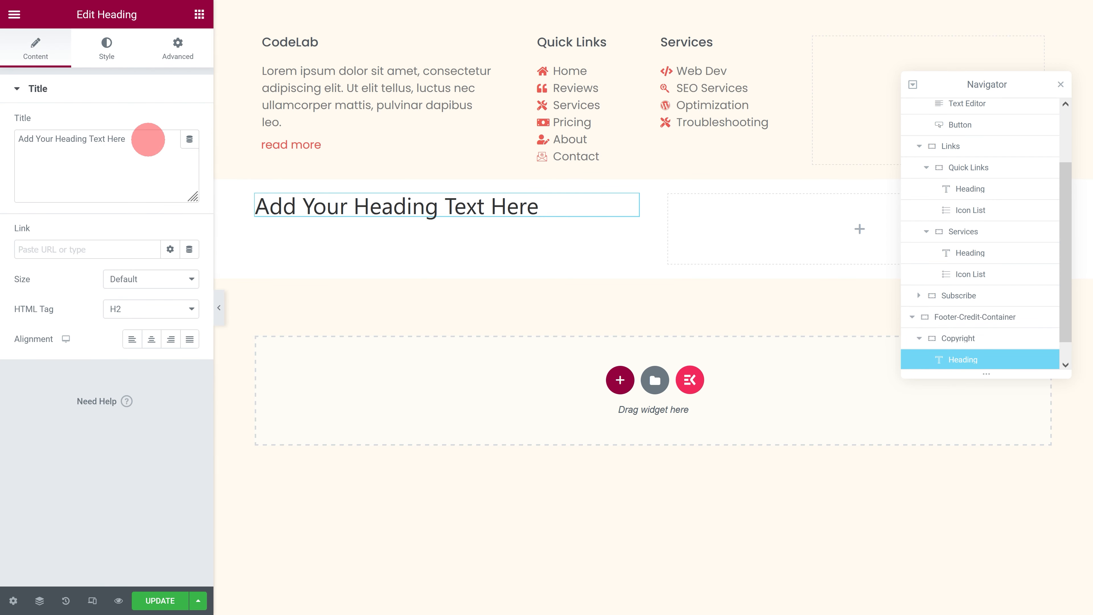
pyautogui.moveTo(149, 139); pyautogui.dragTo(8, 139)
pyautogui.write('<span style="col')
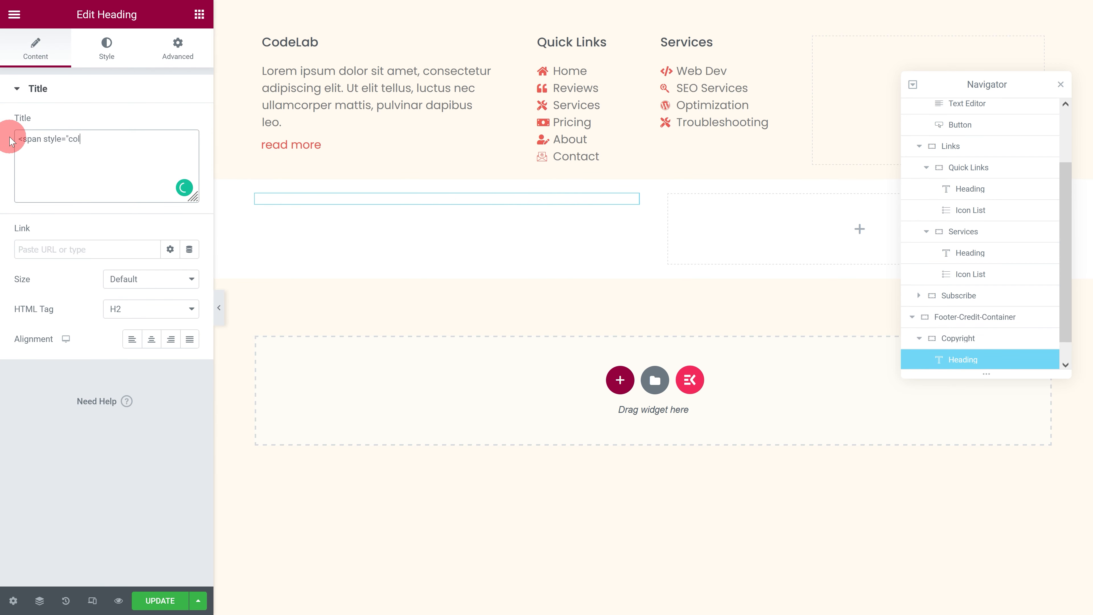
pyautogui.write('or:red;">Copyright &copy')
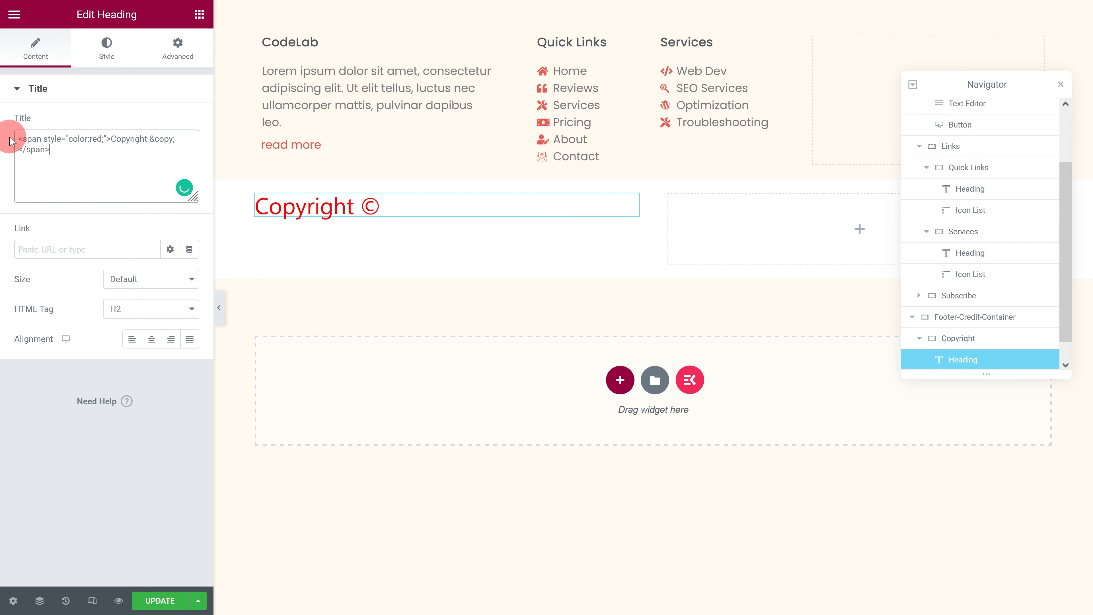
pyautogui.write(' | Designed By<span style="color:red;"> ProwebMentor</span>')
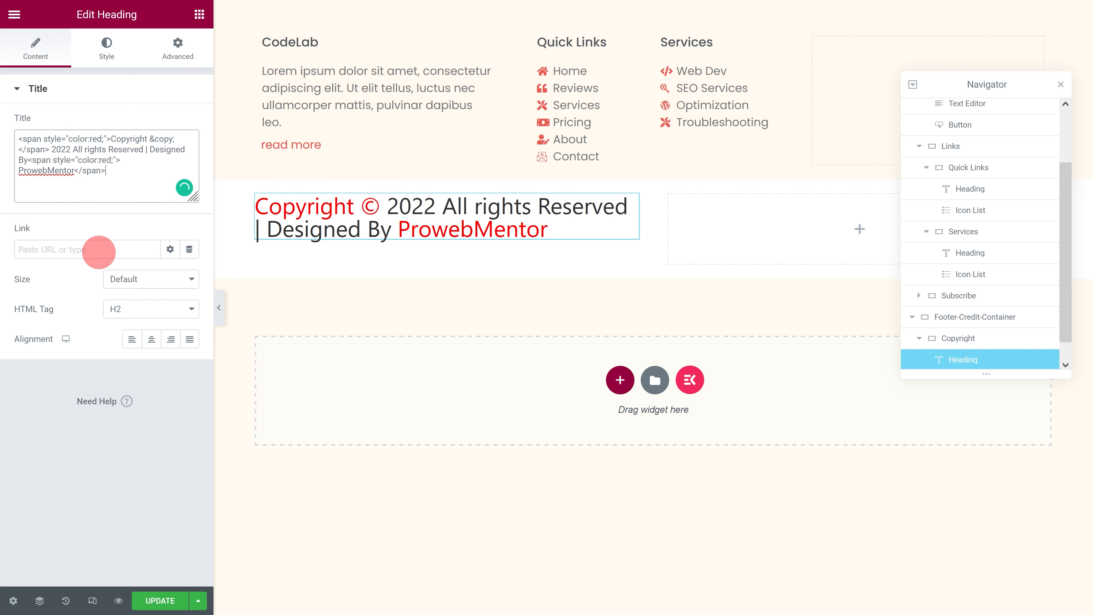
# Step: Left-align the copyright heading and set its text color to the gray global color
pyautogui.click(133, 338)
pyautogui.click(107, 56)
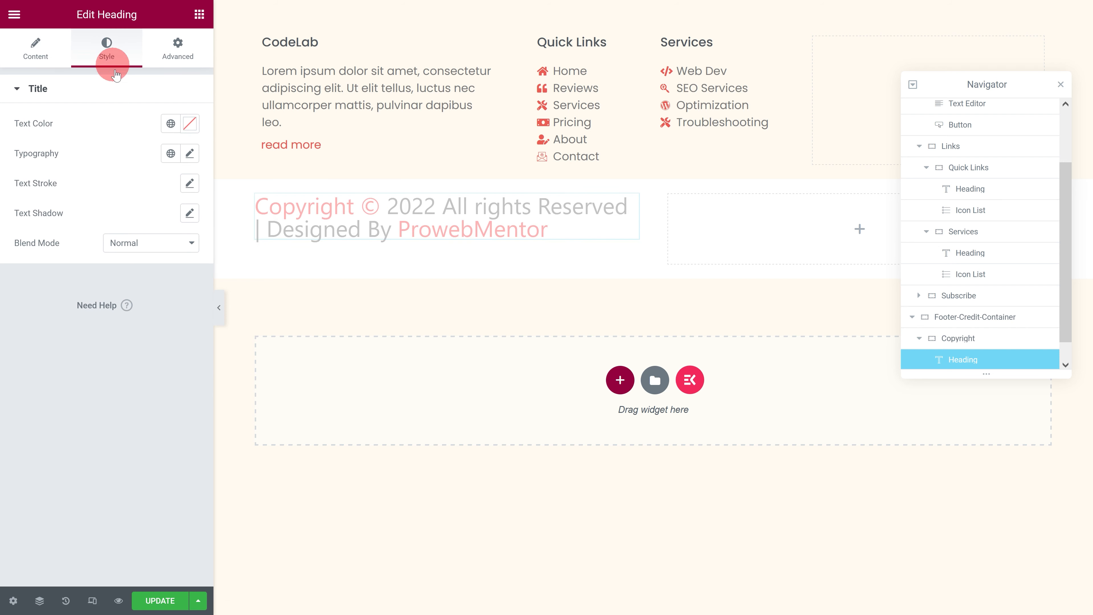
pyautogui.click(171, 123)
pyautogui.click(92, 258)
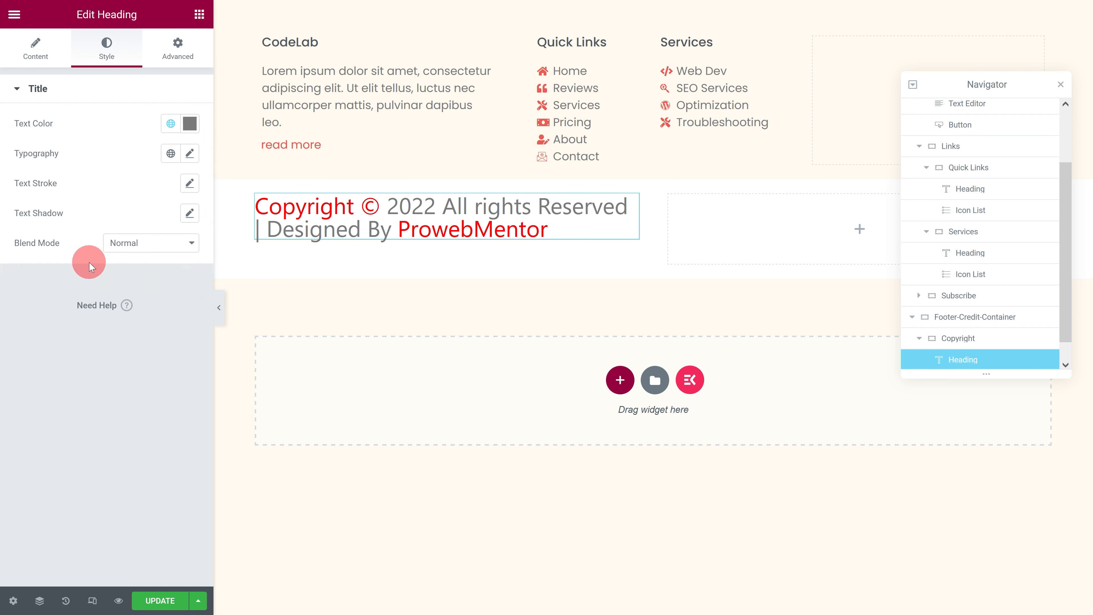
# Step: Set the copyright heading's typography to the Poppins font family with a size of 0.9 em
pyautogui.click(190, 153)
pyautogui.click(141, 218)
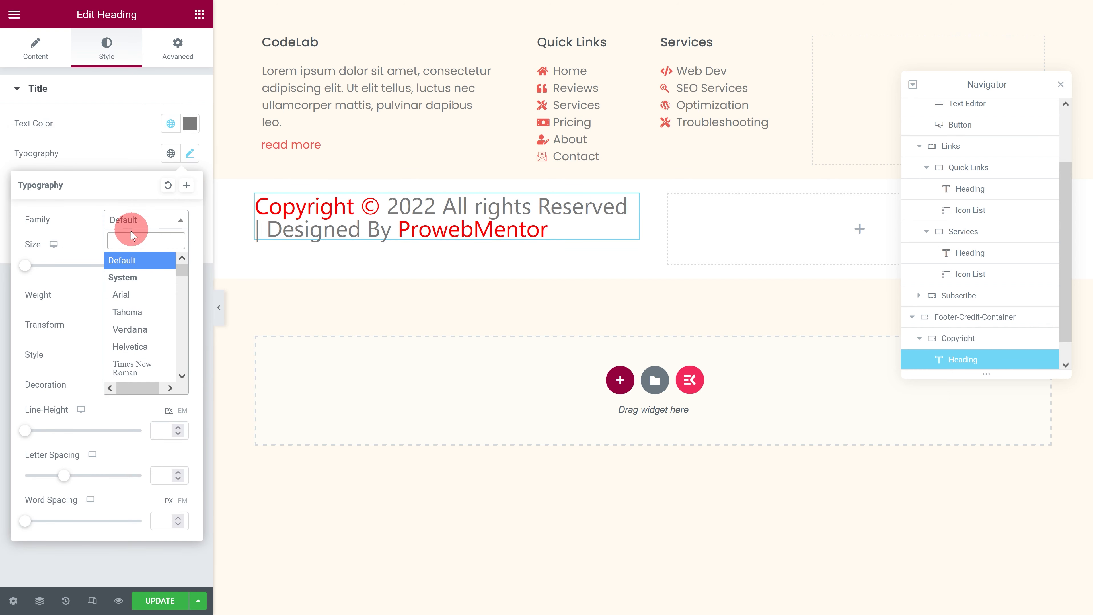
pyautogui.write('Poppins')
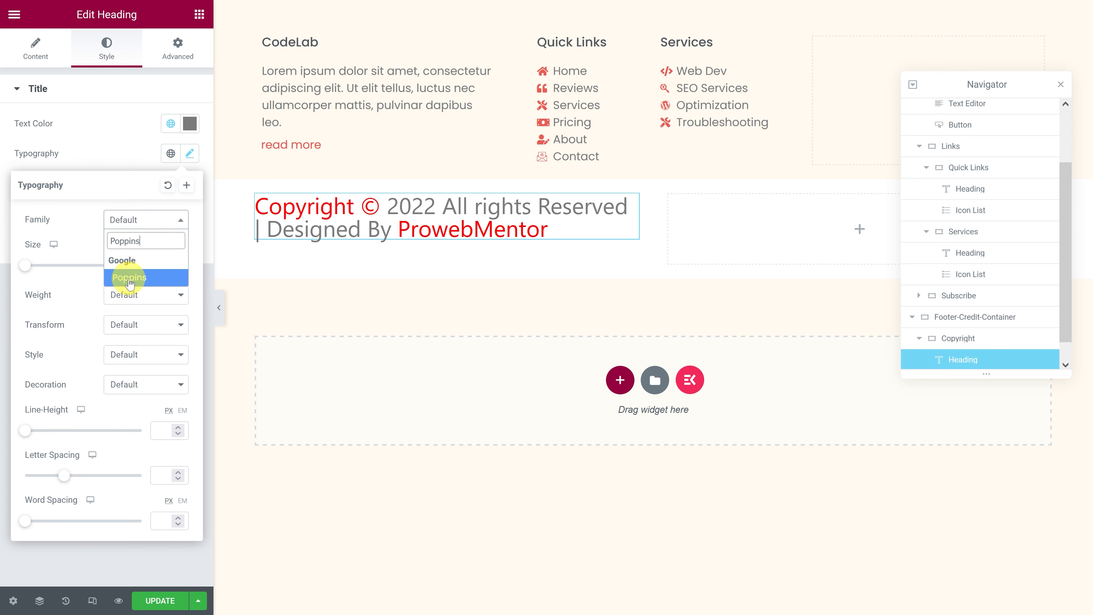
pyautogui.click(120, 277)
pyautogui.write('0.9')
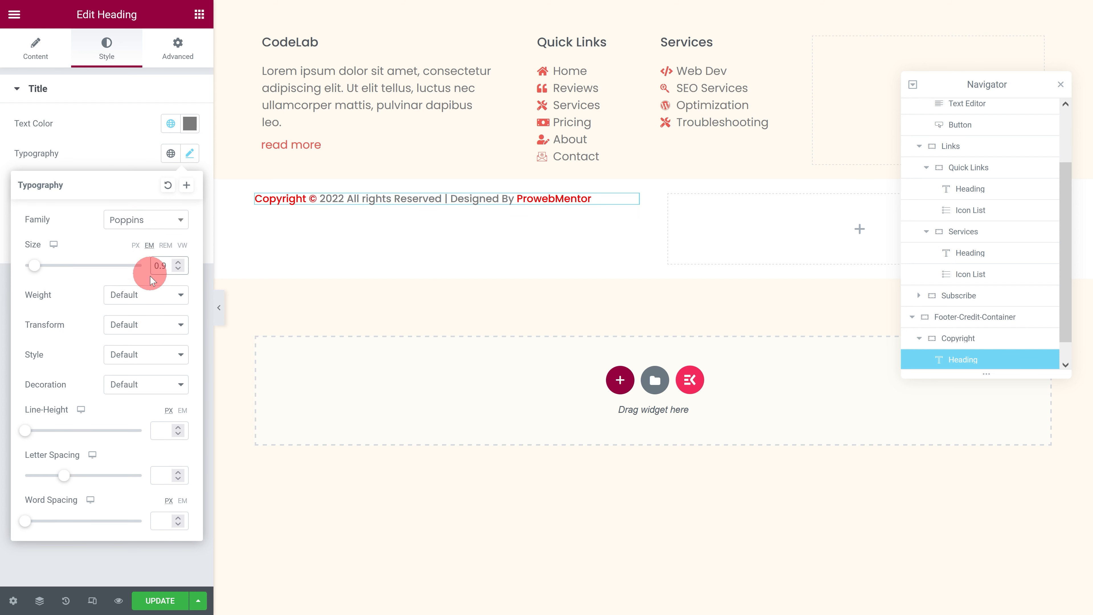
# Step: Set the copyright heading's font weight to 400
pyautogui.click(144, 295)
pyautogui.click(126, 364)
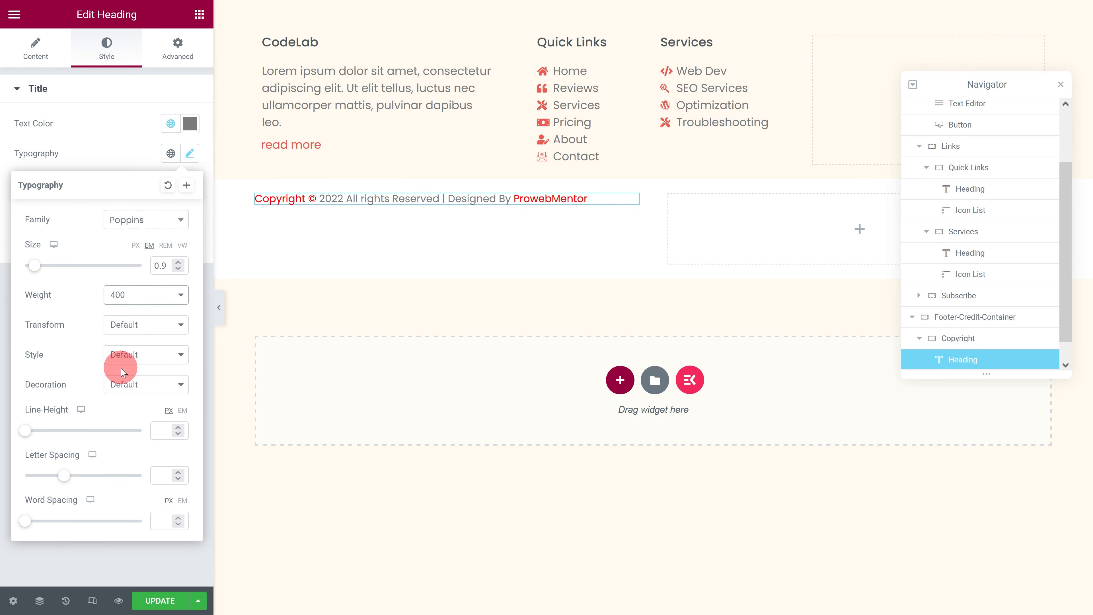
pyautogui.scroll(-1, 960, 351)
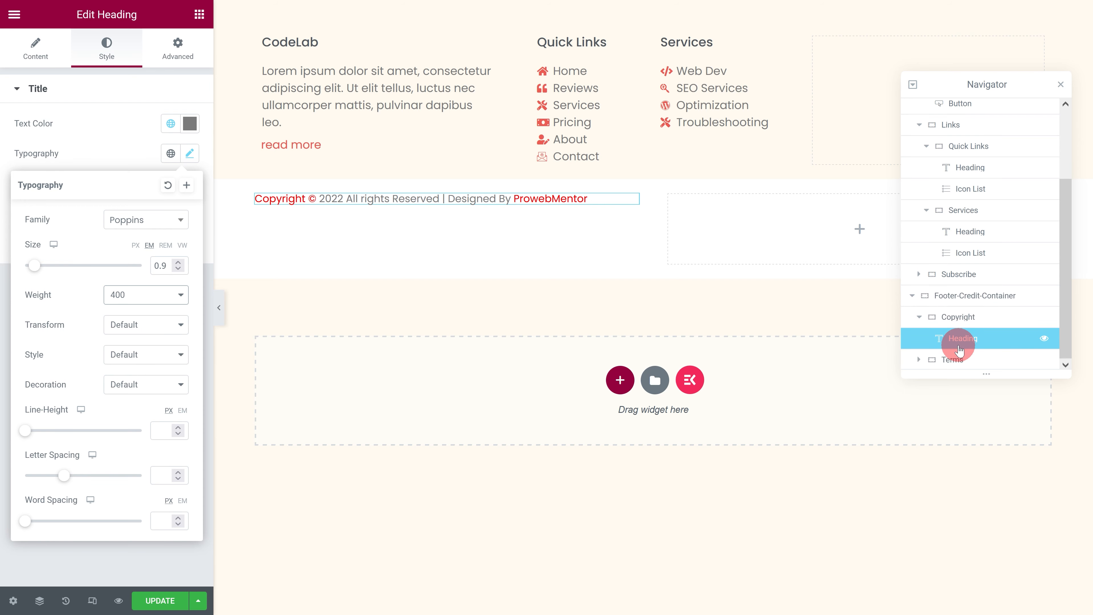
pyautogui.click(950, 364)
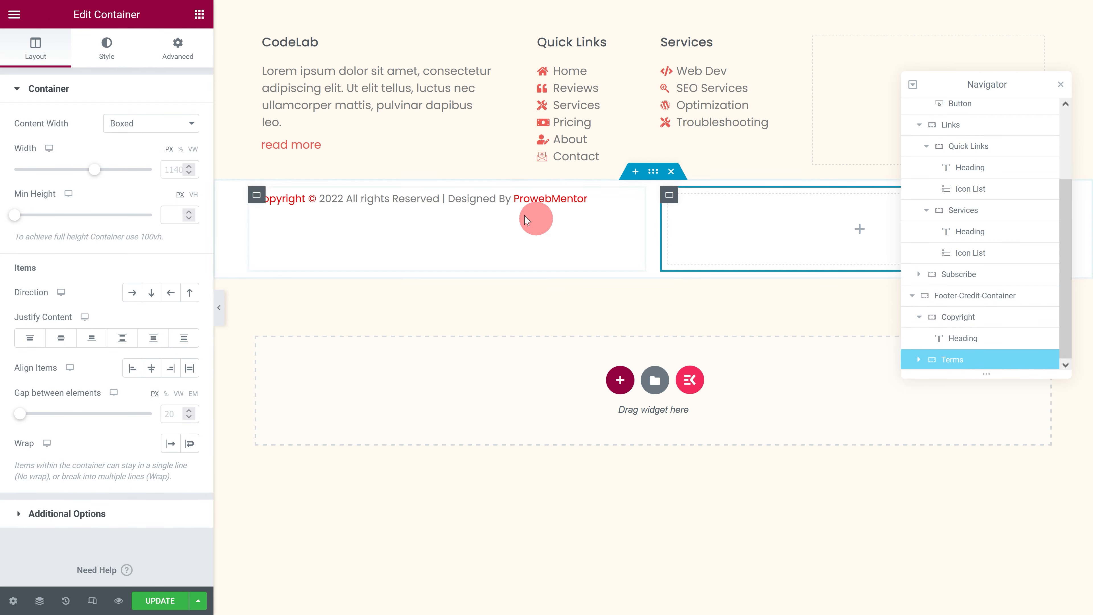
pyautogui.click(199, 15)
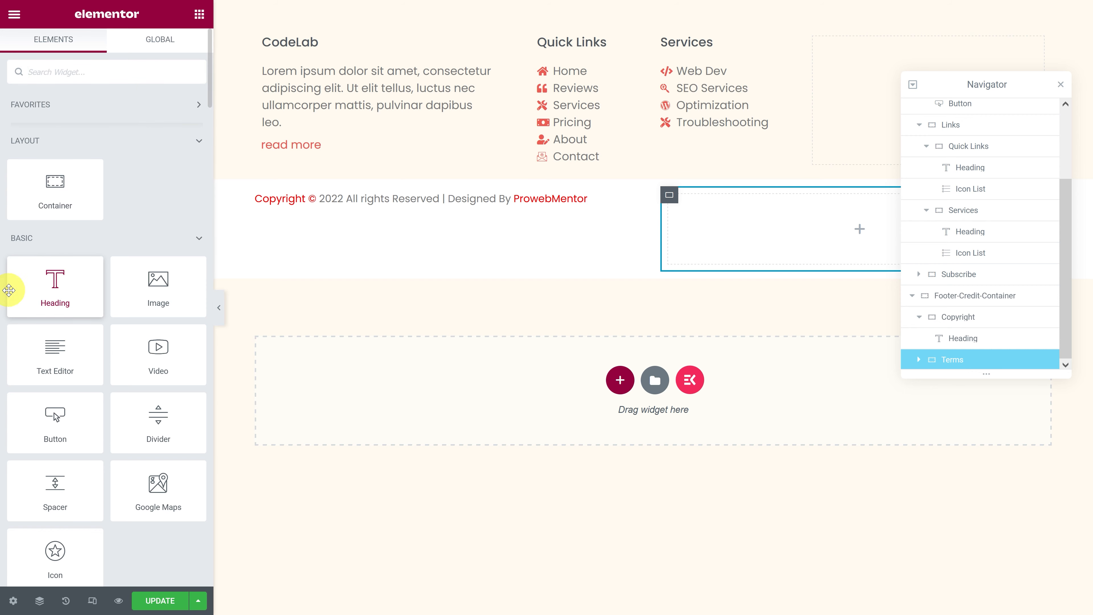
pyautogui.moveTo(9, 288); pyautogui.dragTo(707, 240)
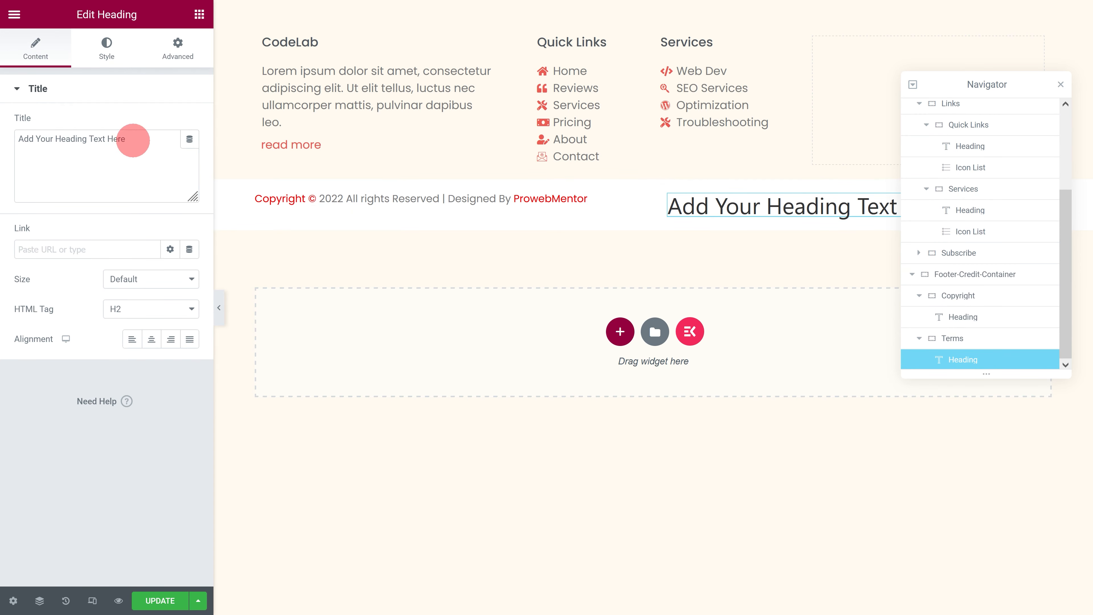
pyautogui.moveTo(134, 139); pyautogui.dragTo(9, 139)
pyautogui.write('Terms of service')
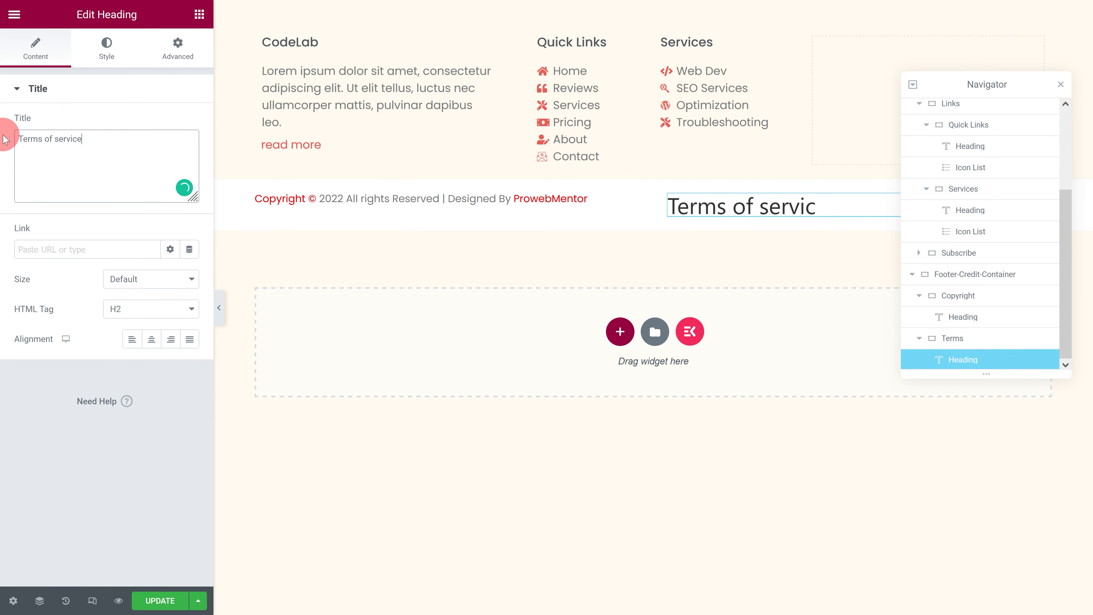
pyautogui.click(50, 249)
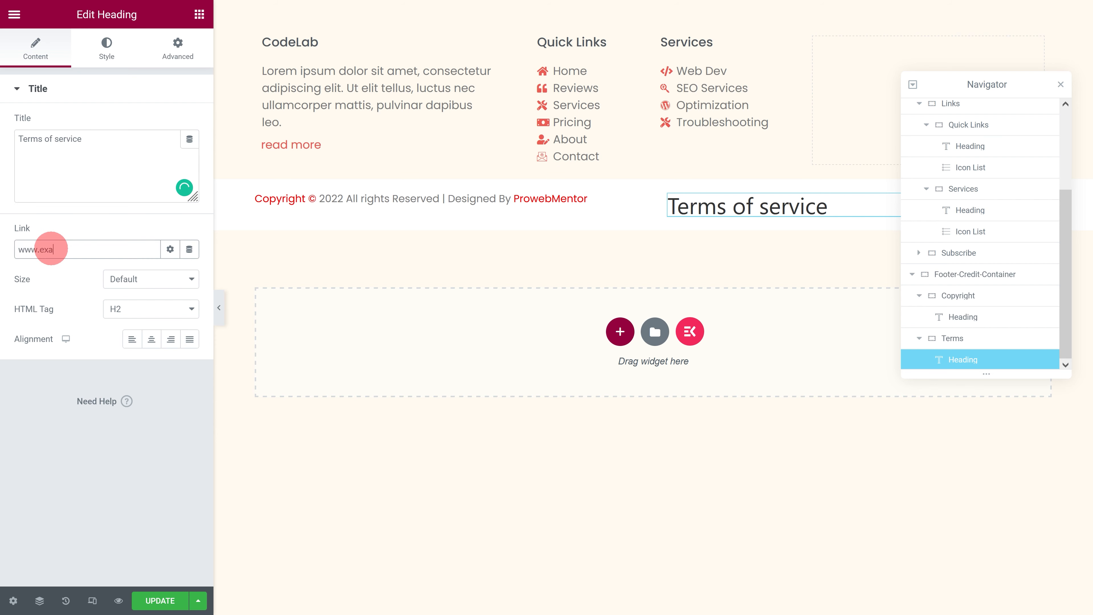
pyautogui.write('www.example.com/terms')
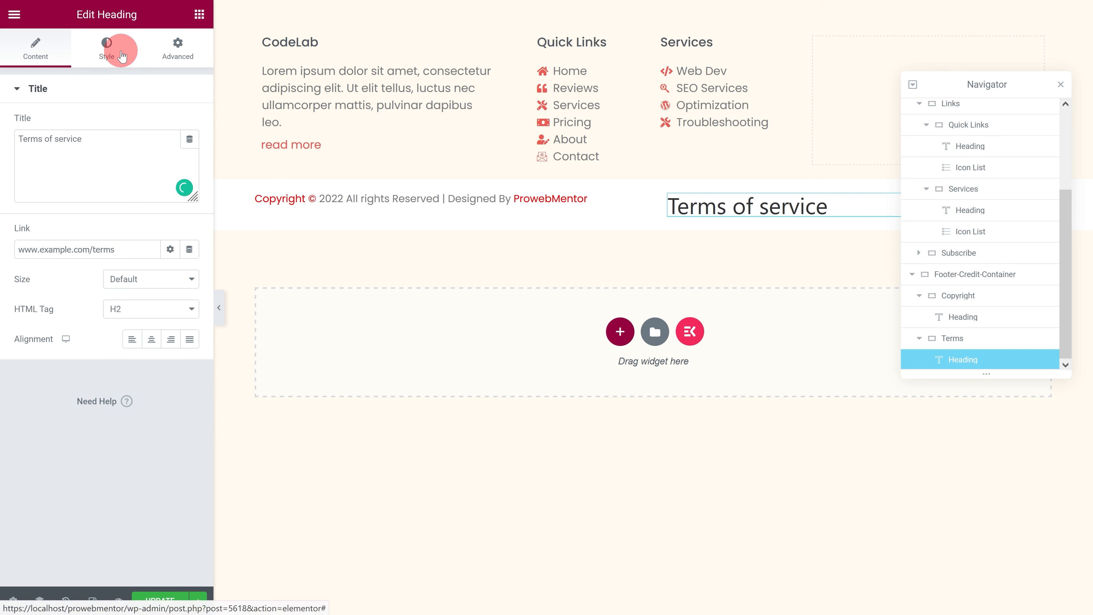
# Step: Set the Terms of service heading's text color to the global Text color
pyautogui.click(107, 48)
pyautogui.click(171, 123)
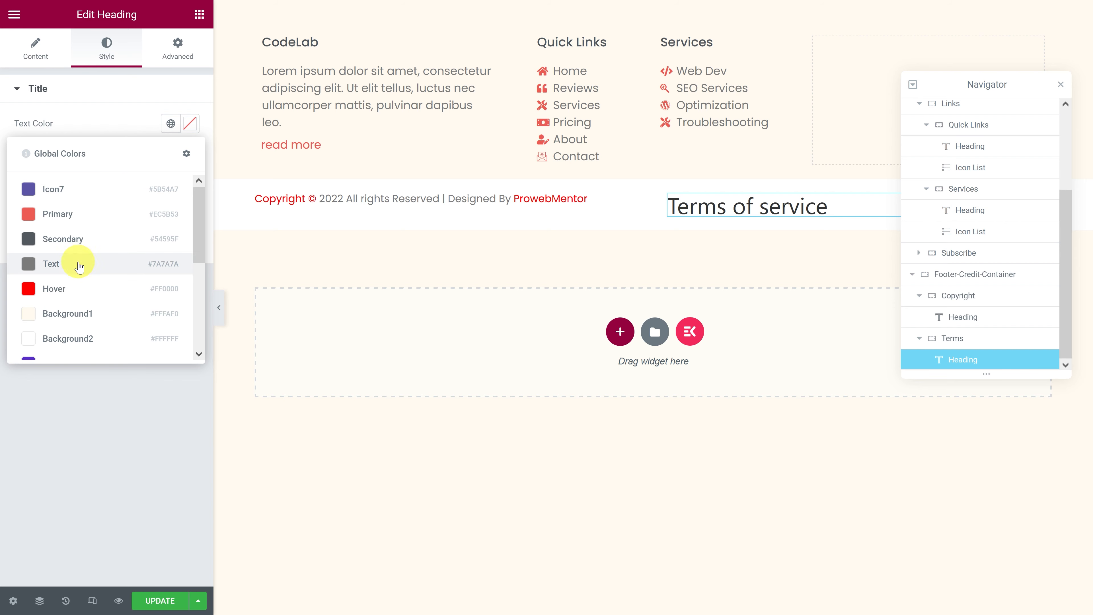
pyautogui.click(78, 261)
# Step: Set the Terms of service heading's typography to Poppins with a size of 0.9 em and a weight of 400
pyautogui.click(189, 153)
pyautogui.click(142, 223)
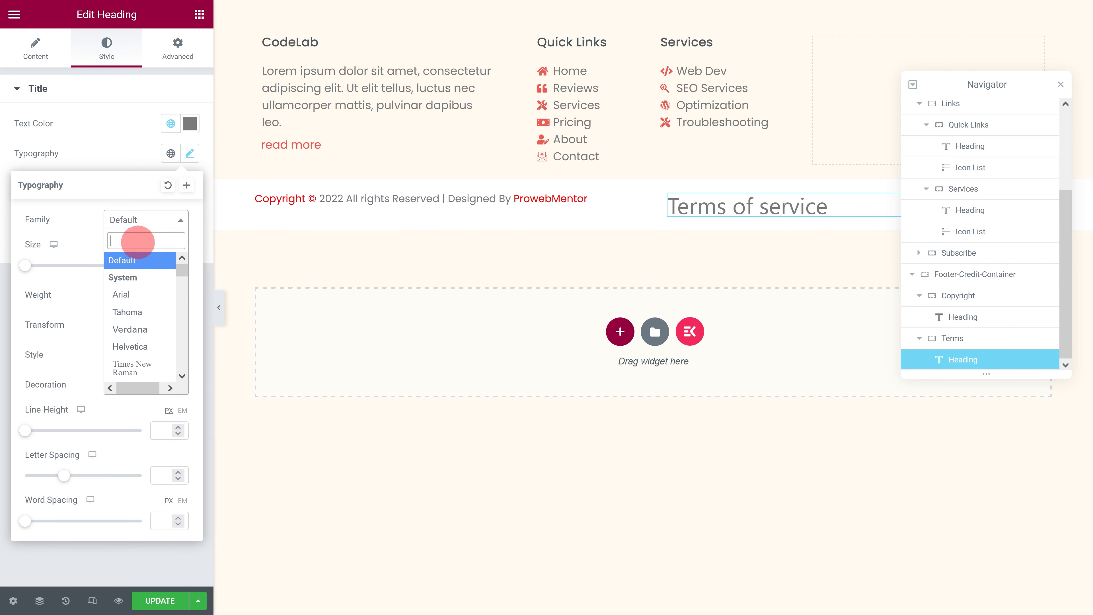
pyautogui.write('Poppins')
pyautogui.click(129, 275)
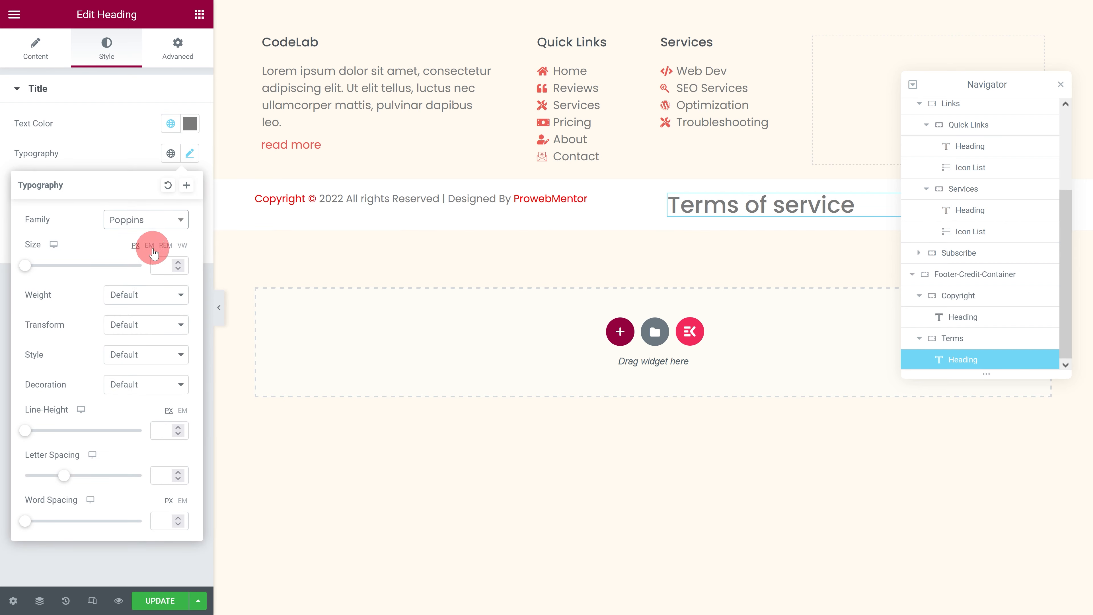
pyautogui.click(159, 264)
pyautogui.write('0.9')
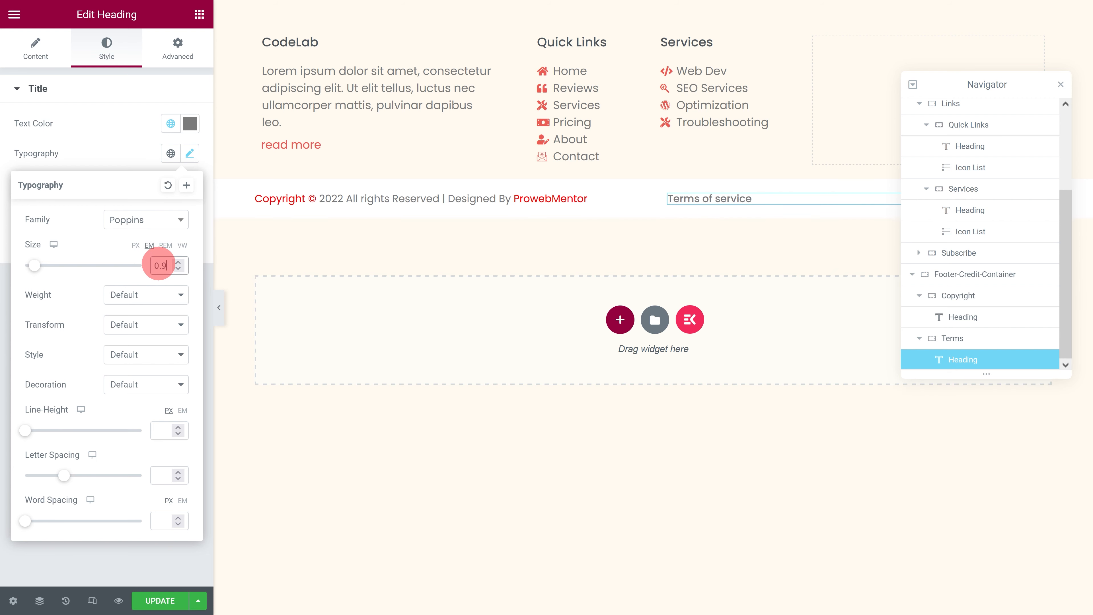
pyautogui.click(138, 296)
pyautogui.click(117, 364)
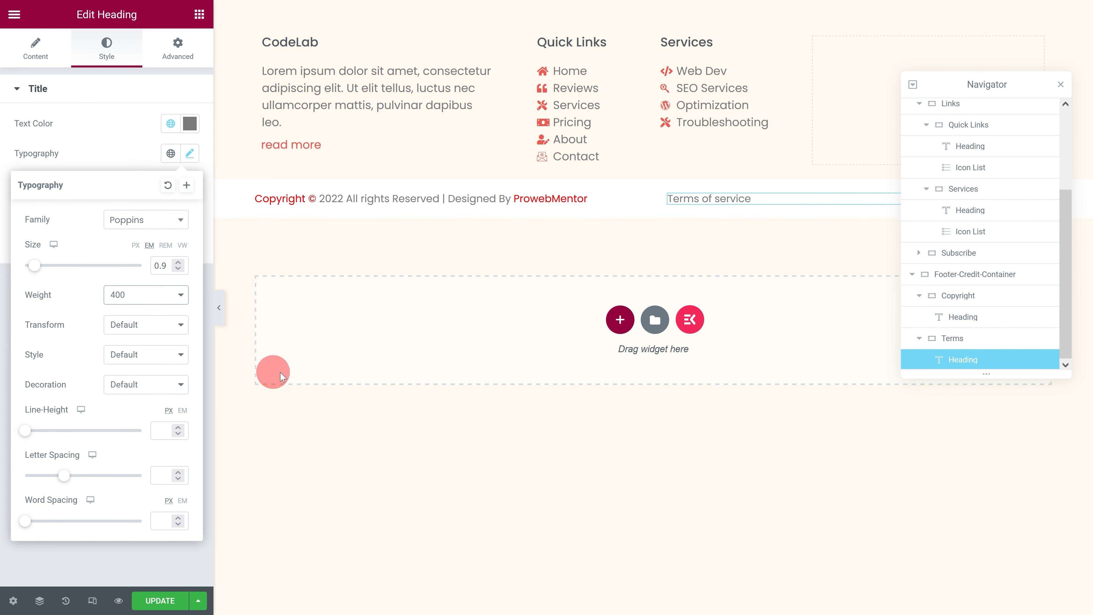
pyautogui.rightClick(940, 359)
pyautogui.click(943, 388)
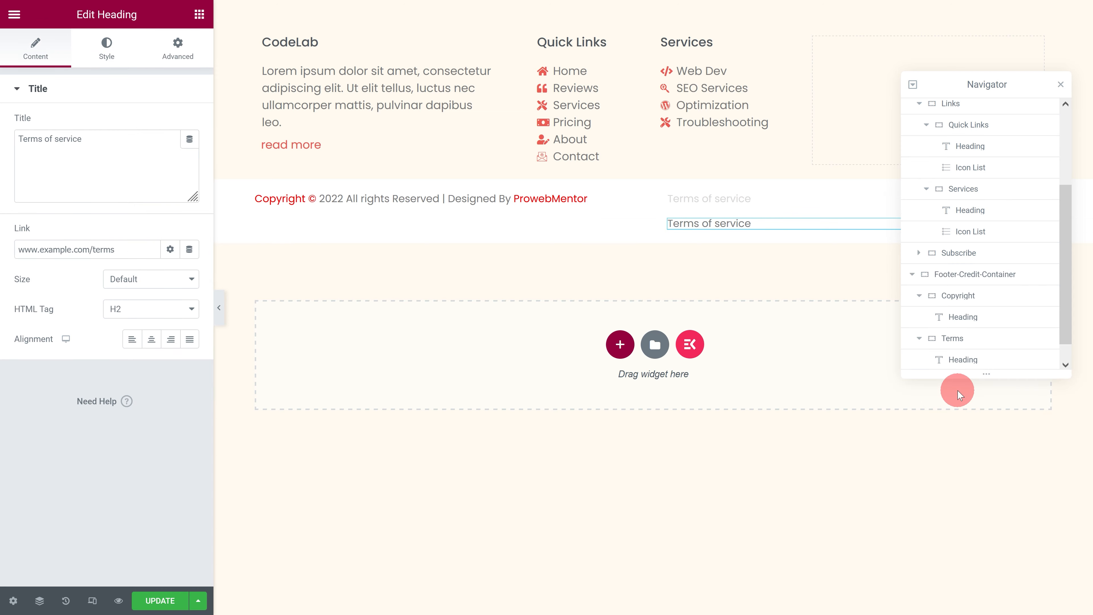
pyautogui.moveTo(99, 139); pyautogui.dragTo(6, 140)
pyautogui.write('Privacy Policy')
pyautogui.click(108, 249)
pyautogui.moveTo(107, 249); pyautogui.dragTo(11, 246)
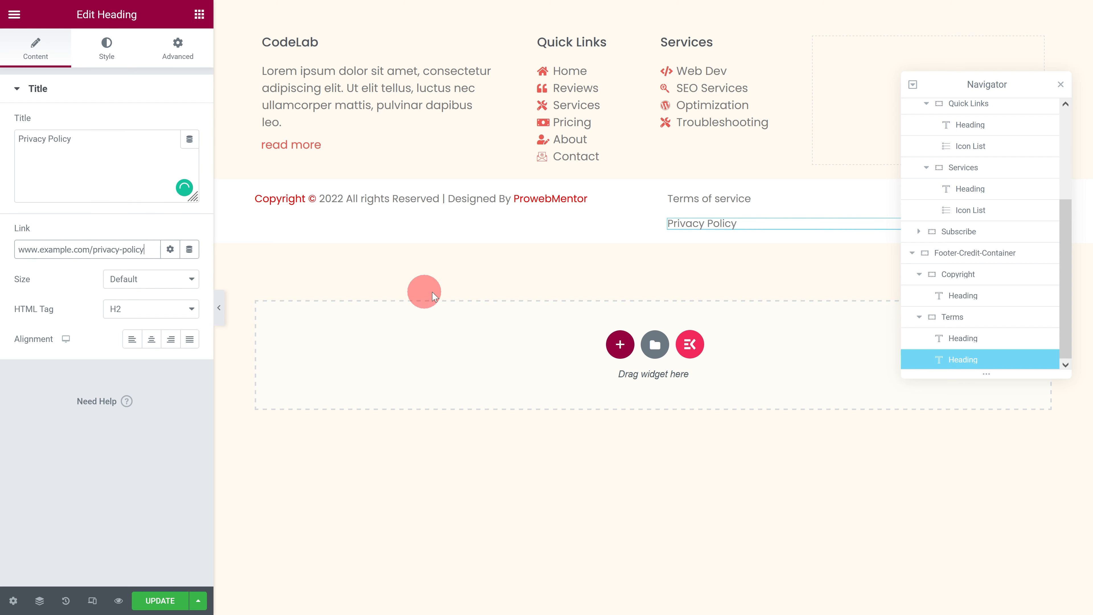
# Step: Arrange the Terms container's items in a horizontal row with centered justification
pyautogui.click(892, 318)
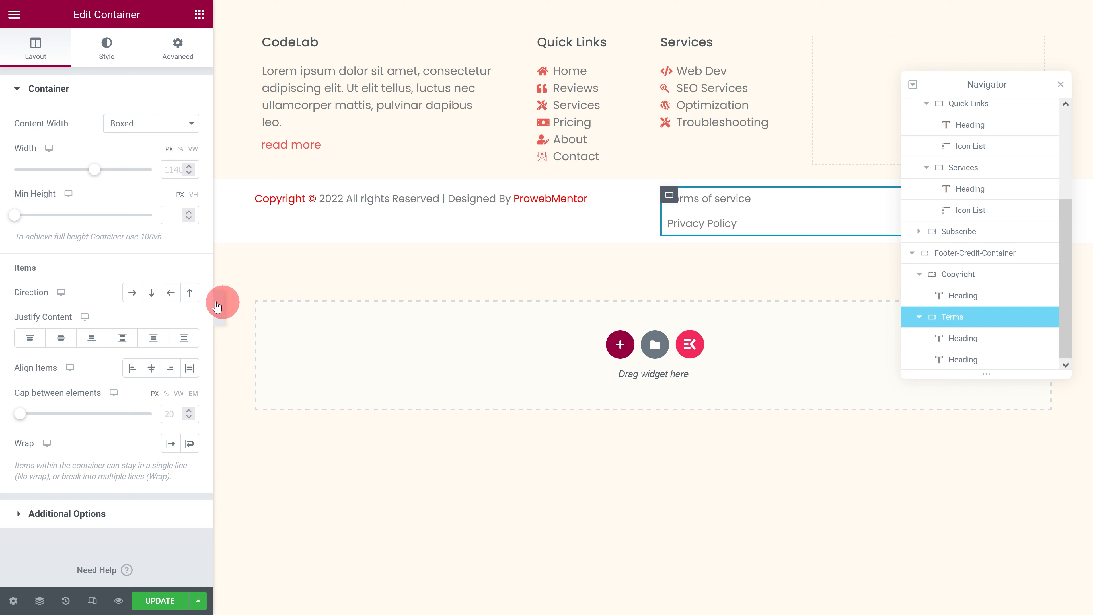
pyautogui.click(133, 293)
pyautogui.click(52, 340)
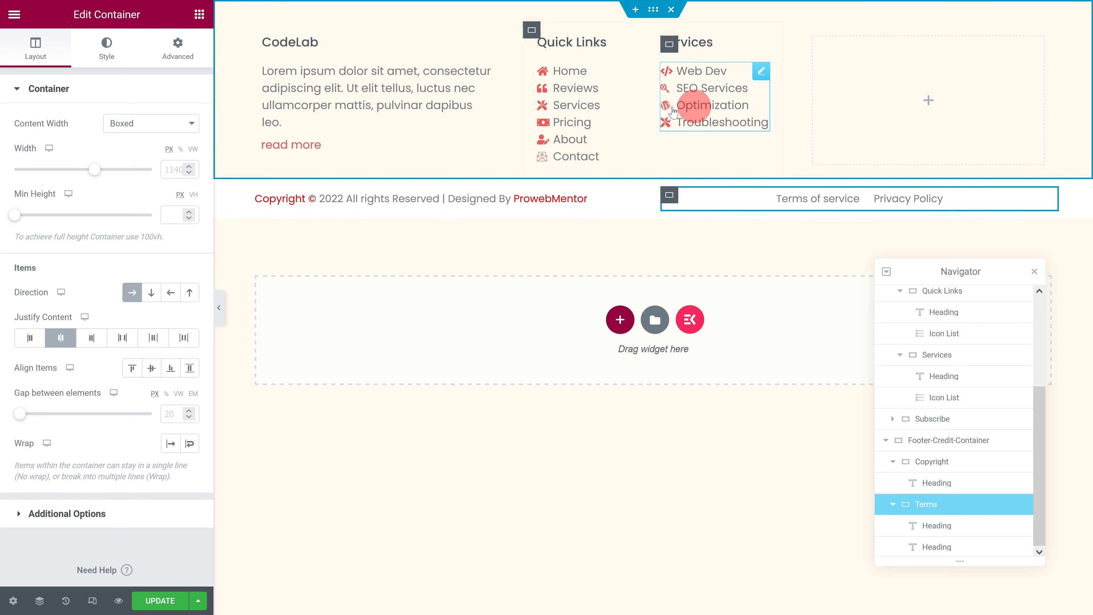
# Step: Add a left-aligned heading to the Subscribe container reading "SUBSCRIBE NOW👇"
pyautogui.click(202, 16)
pyautogui.moveTo(54, 283); pyautogui.dragTo(883, 114)
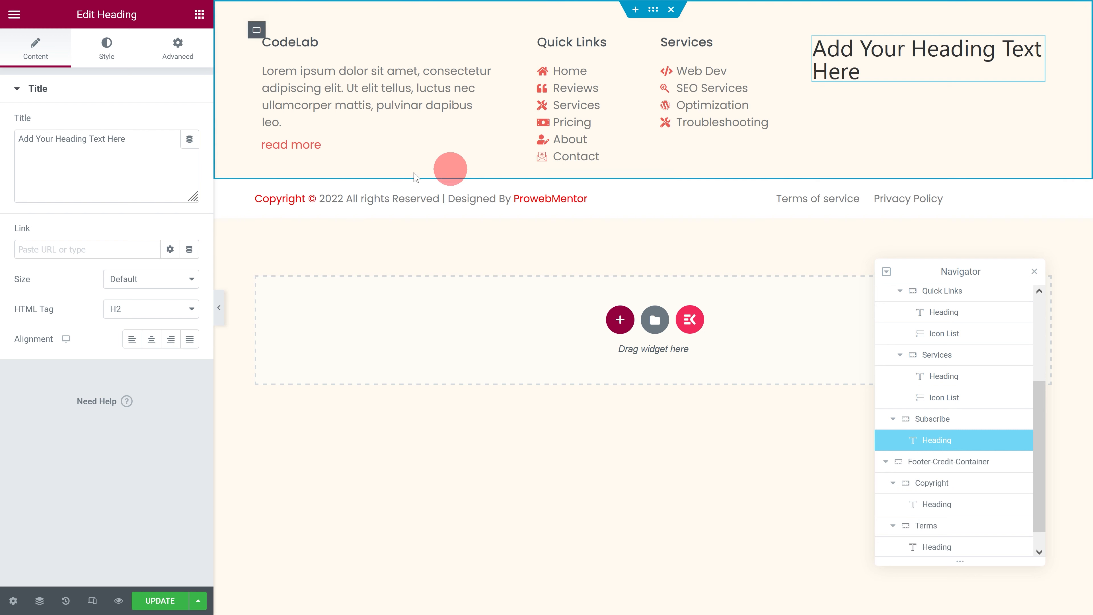
pyautogui.moveTo(157, 146); pyautogui.dragTo(5, 145)
pyautogui.write('SUBSCRIBE NOW👇')
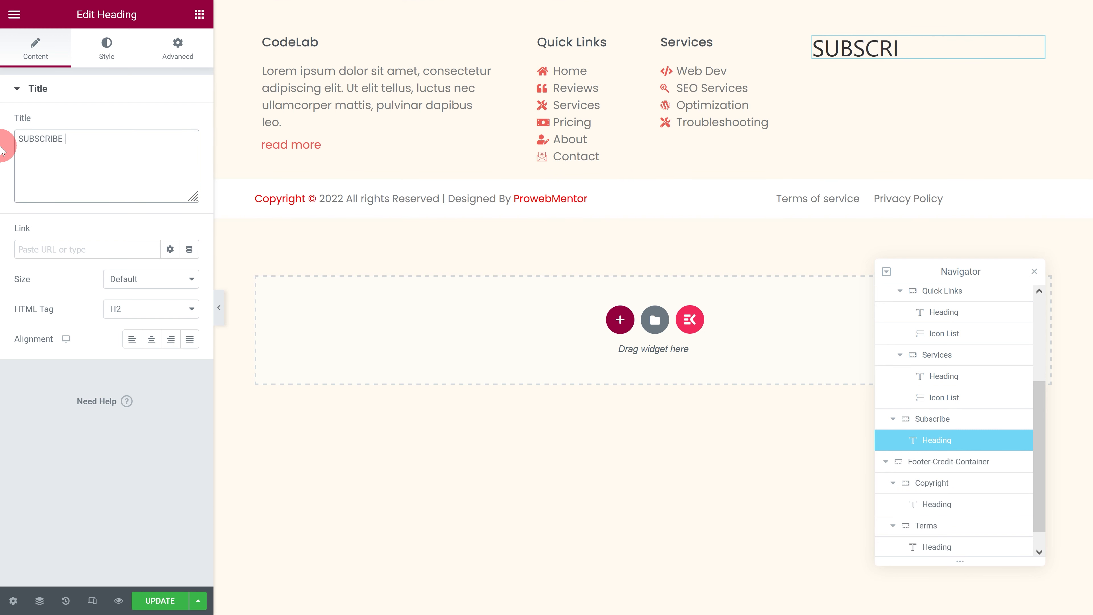
pyautogui.click(137, 340)
# Step: Set the SUBSCRIBE NOW heading's text color to the global Secondary color
pyautogui.click(106, 47)
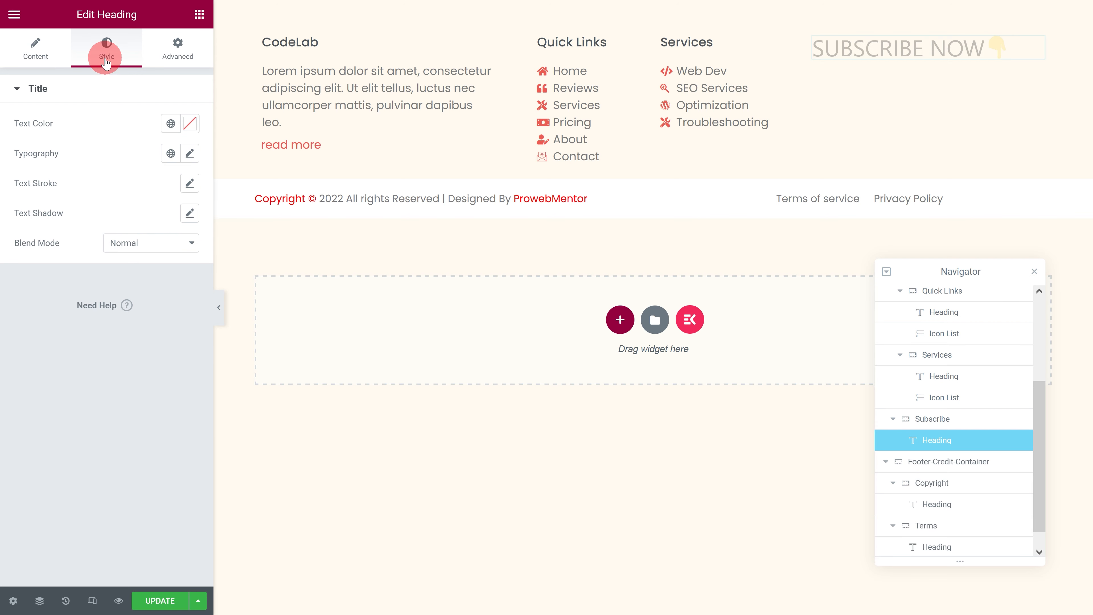
pyautogui.click(170, 124)
pyautogui.click(117, 239)
# Step: Set the SUBSCRIBE NOW heading's typography to Poppins with a size of 1.1 em and a weight of 500
pyautogui.click(190, 153)
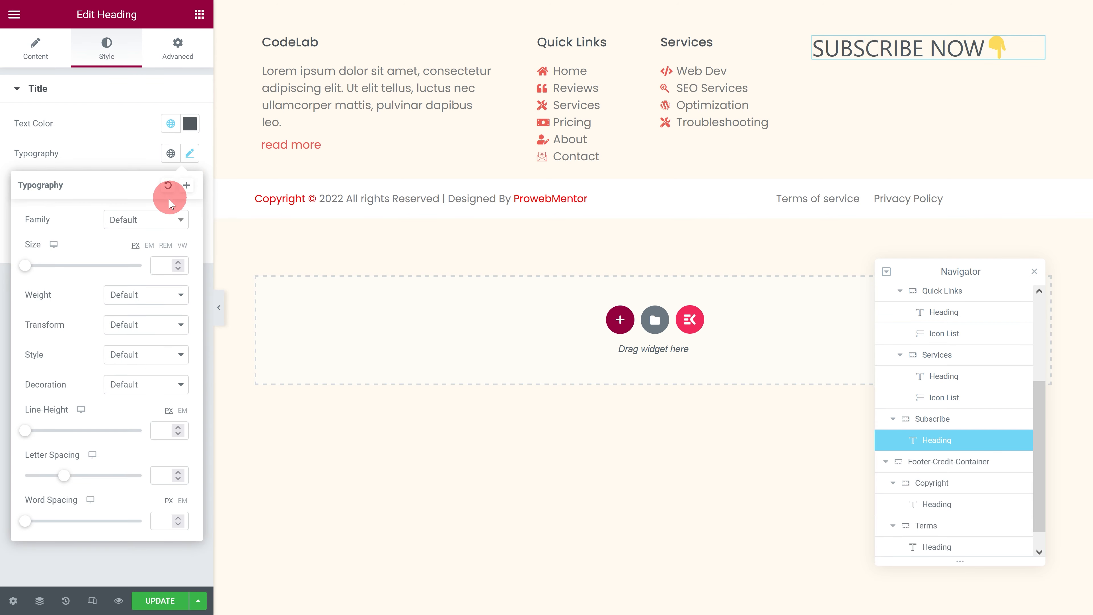
pyautogui.click(154, 221)
pyautogui.write('Poppins')
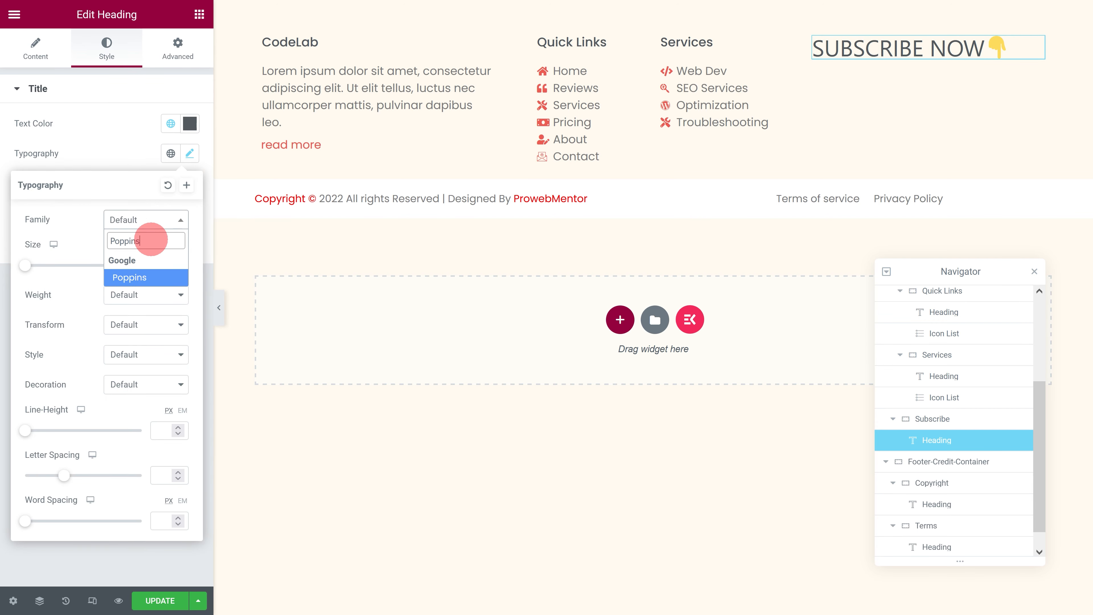
pyautogui.click(133, 277)
pyautogui.click(160, 263)
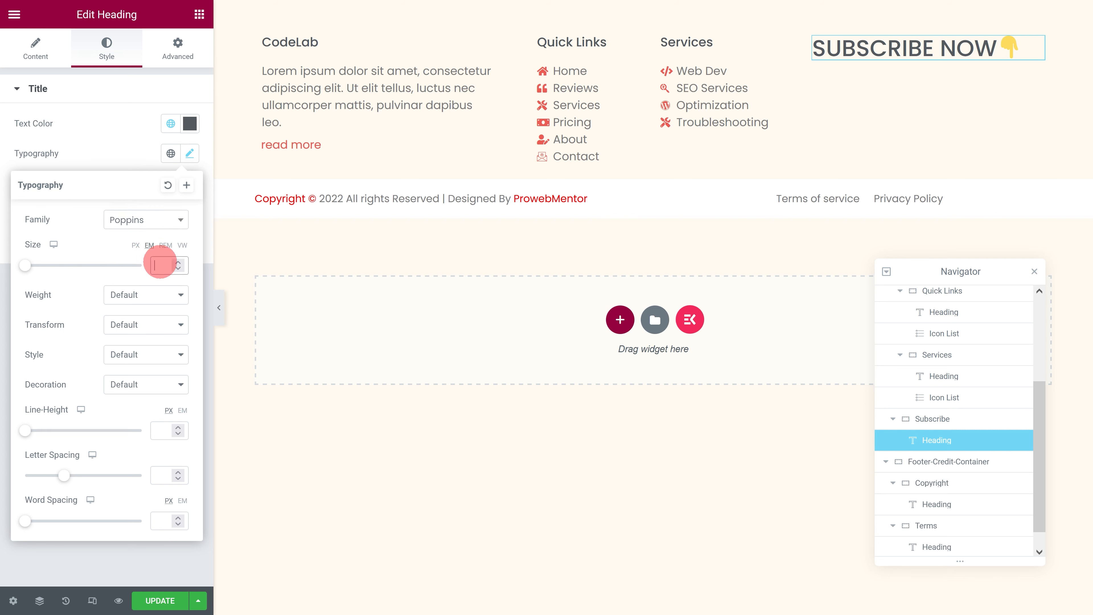
pyautogui.write('1.1')
pyautogui.click(148, 301)
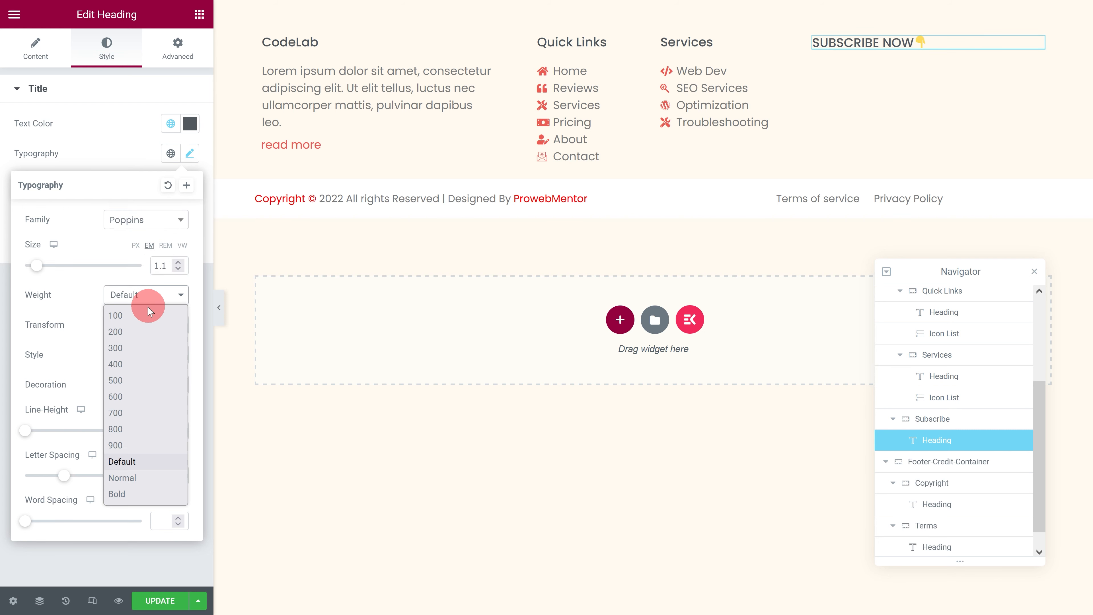
pyautogui.click(138, 380)
# Step: Add a text editor widget below the SUBSCRIBE NOW heading and clear its placeholder text
pyautogui.click(205, 22)
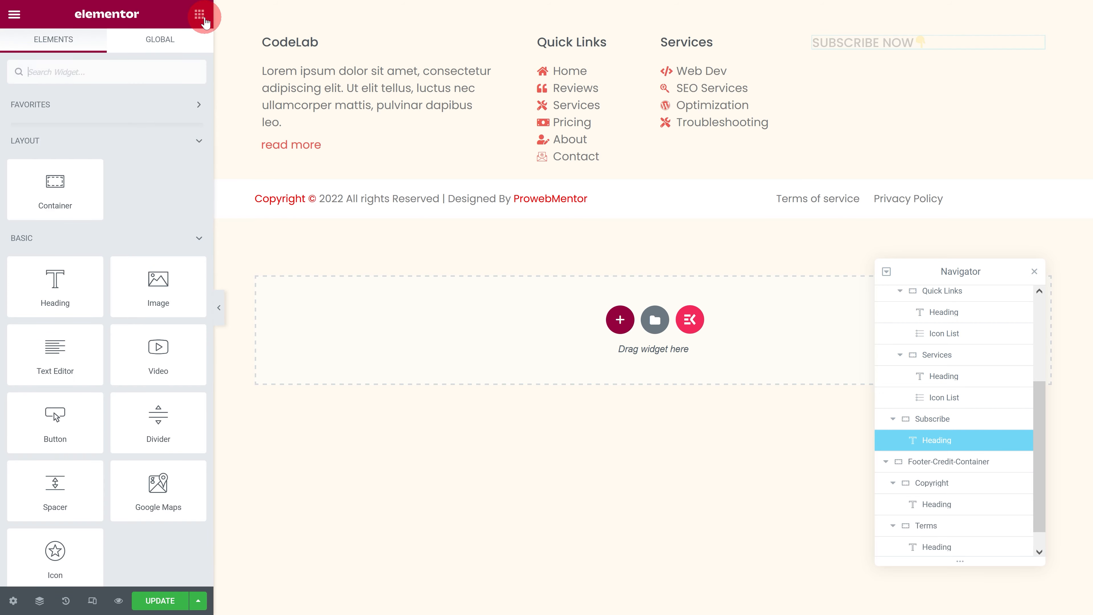
pyautogui.moveTo(79, 333); pyautogui.dragTo(956, 43)
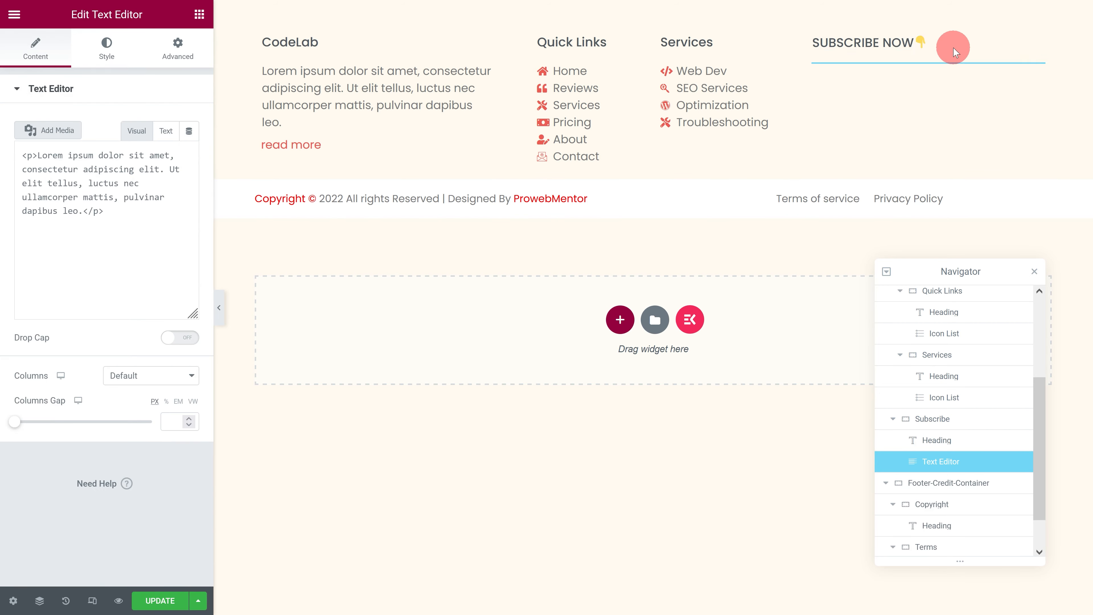
pyautogui.moveTo(183, 252); pyautogui.dragTo(12, 212)
pyautogui.press('BackSpace')
# Step: Add a heading below the empty text editor in the Subscribe container reading "FOLLOW US:"
pyautogui.click(199, 15)
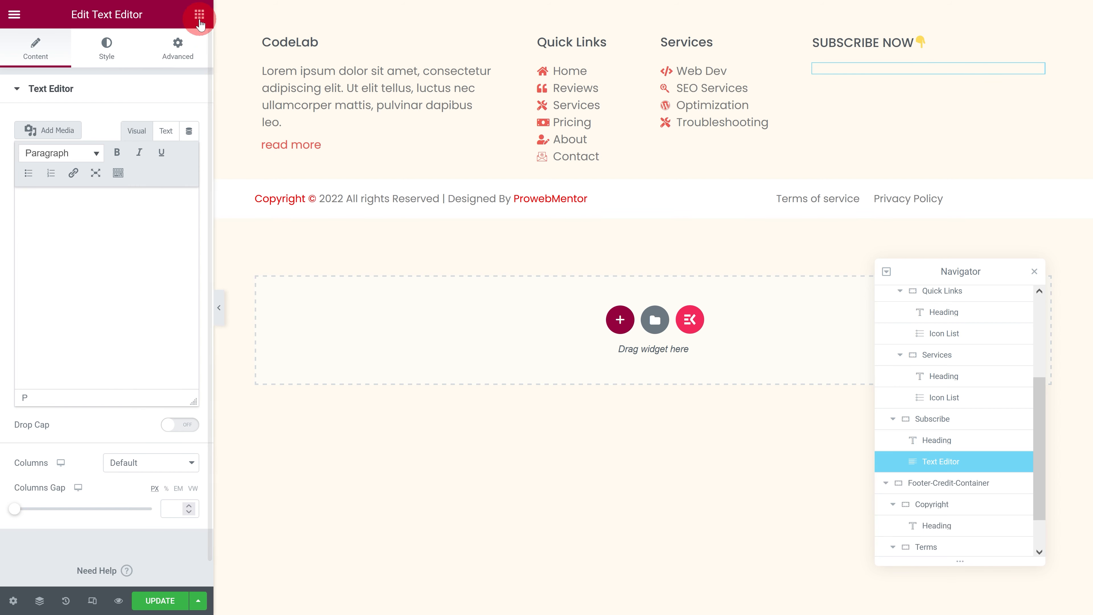
pyautogui.moveTo(74, 259); pyautogui.dragTo(860, 66)
pyautogui.moveTo(157, 141); pyautogui.dragTo(3, 139)
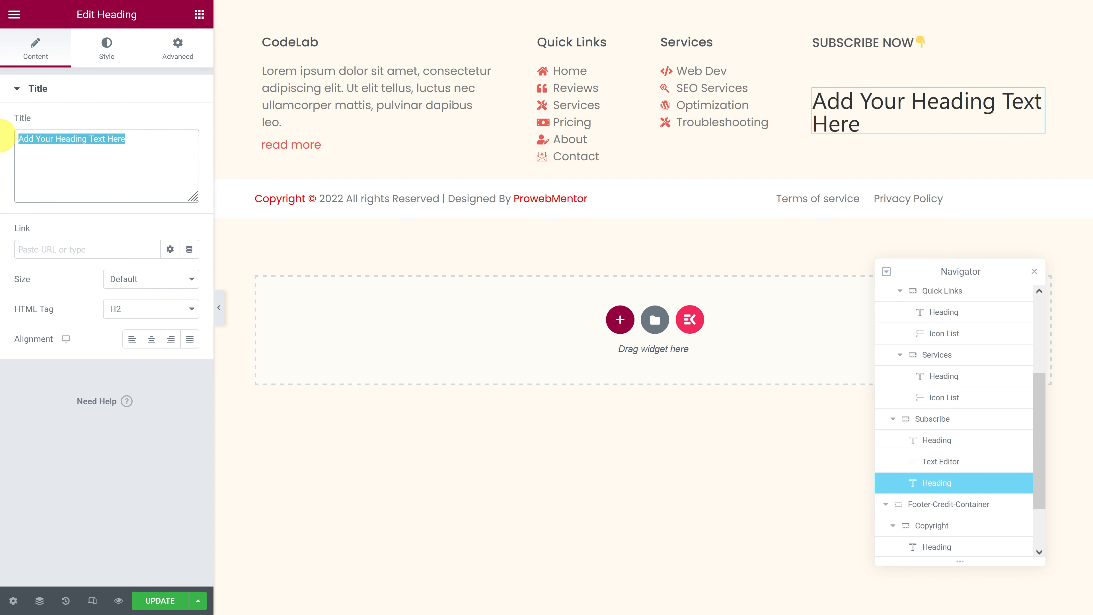
pyautogui.write('FOLLOW US:')
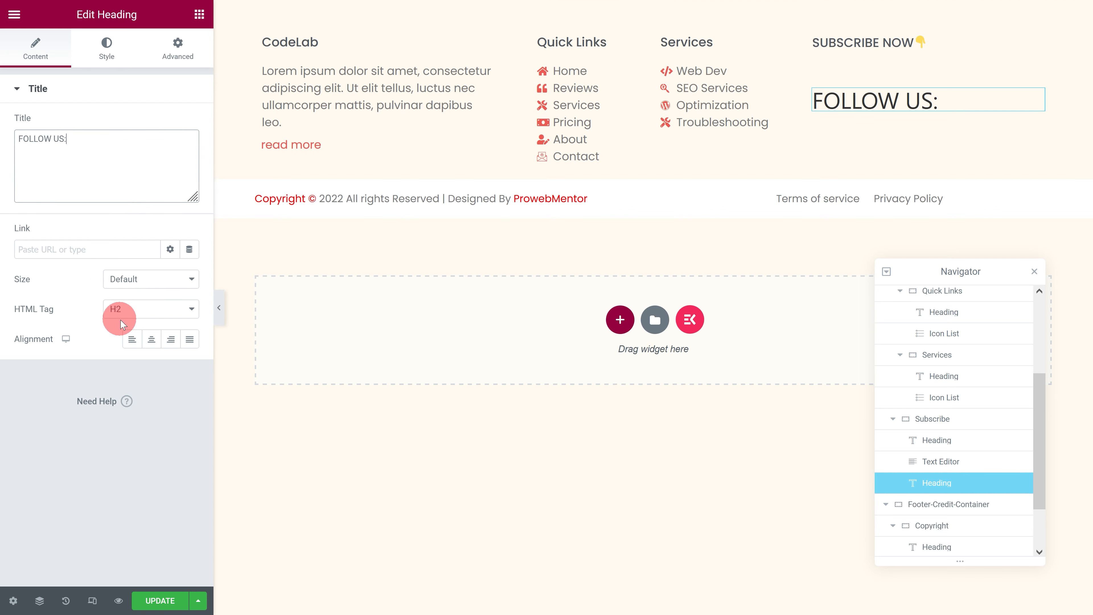
# Step: Set the FOLLOW US heading's text color to the global Secondary color
pyautogui.click(96, 65)
pyautogui.click(170, 123)
pyautogui.click(93, 222)
pyautogui.click(88, 237)
# Step: Set the FOLLOW US heading's typography to Poppins with a size of 1 em and a weight of 500
pyautogui.click(190, 152)
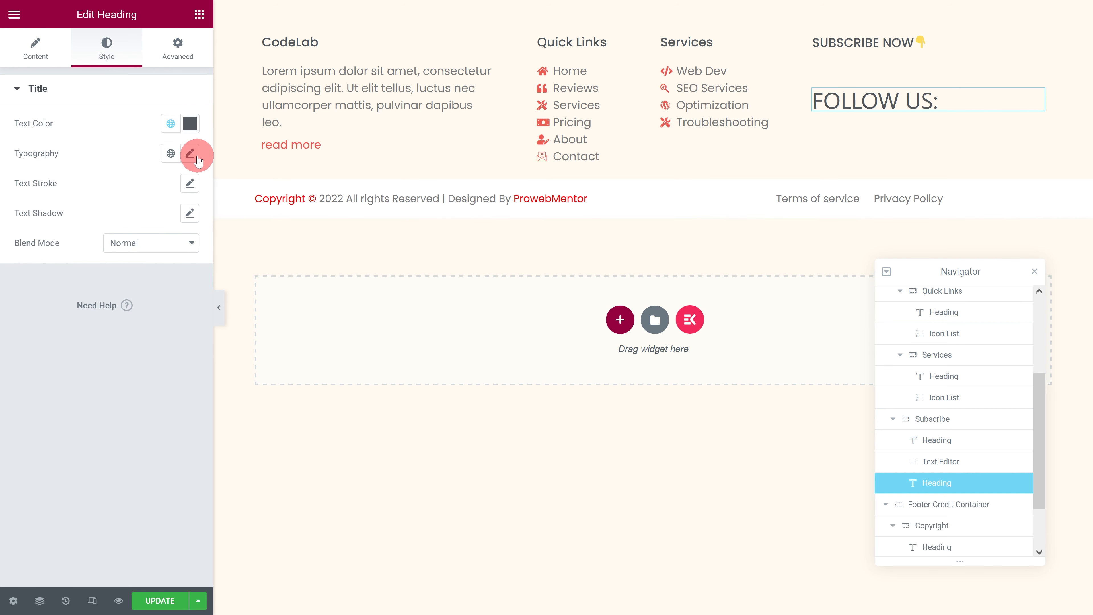
pyautogui.click(154, 215)
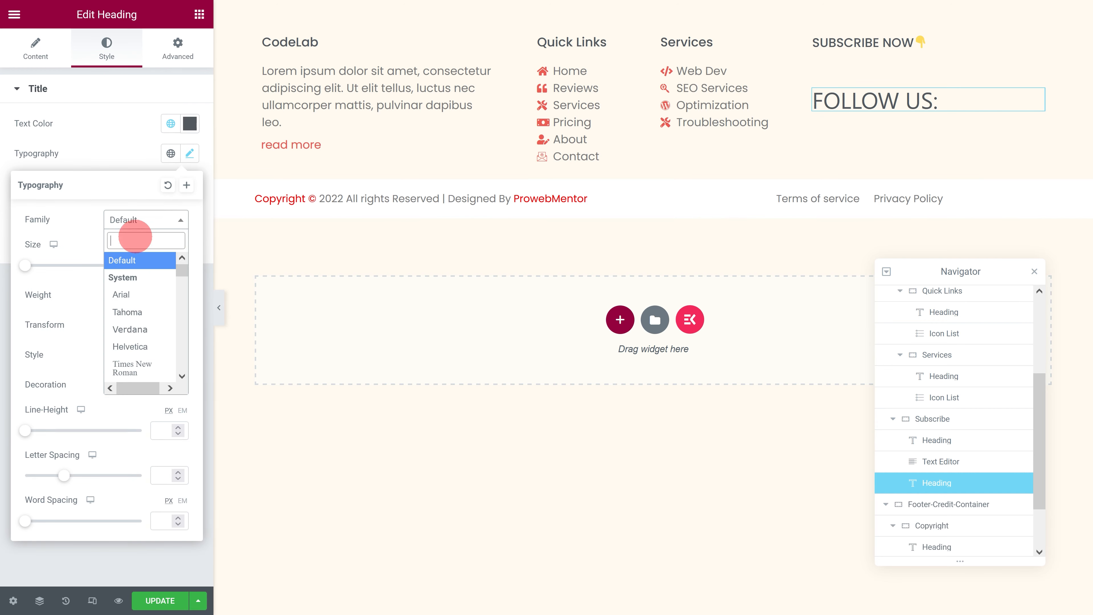
pyautogui.write('Poppins')
pyautogui.click(136, 277)
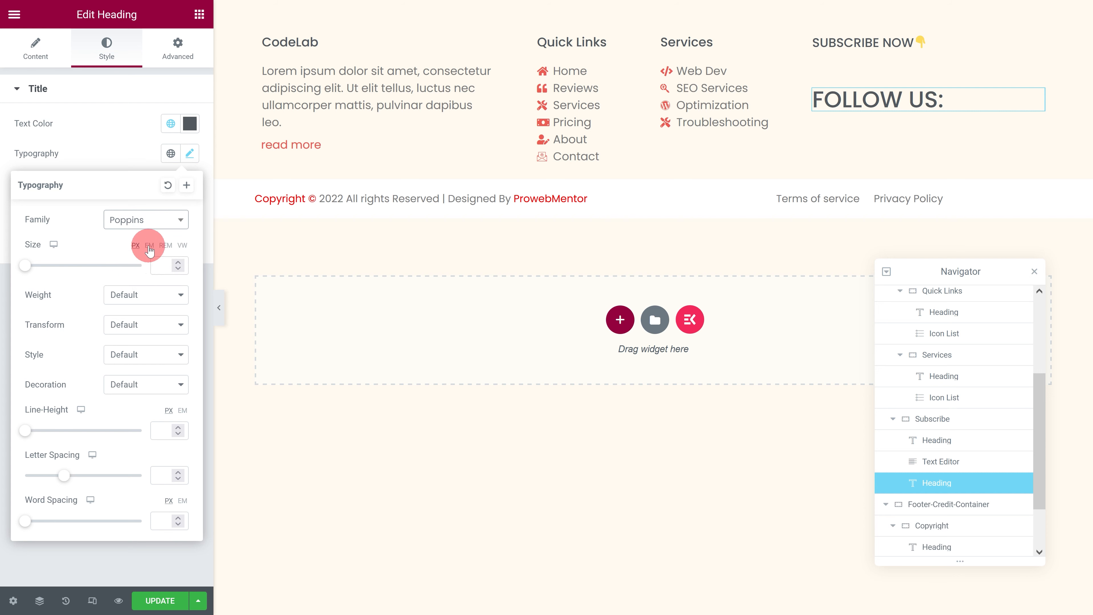
pyautogui.write('1')
pyautogui.click(137, 294)
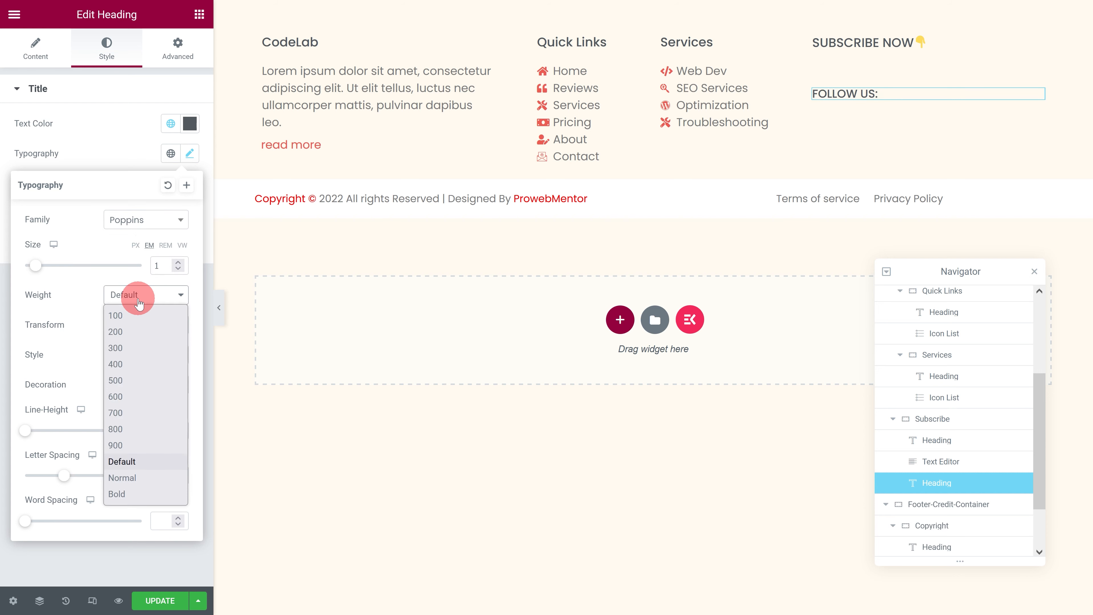
pyautogui.click(116, 381)
pyautogui.click(106, 159)
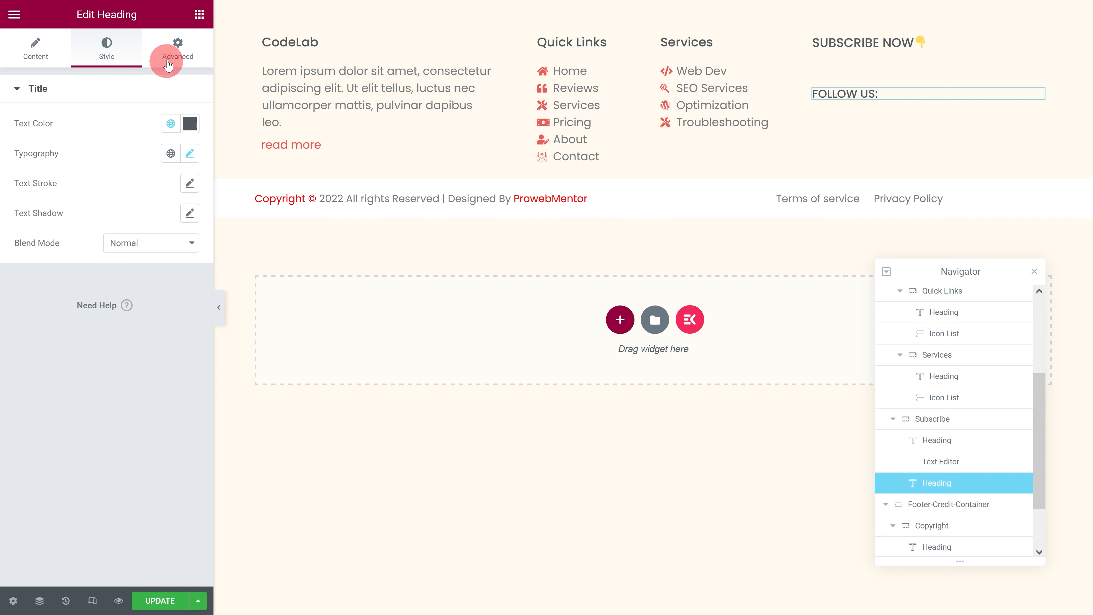
# Step: Add a Social Icons widget below the FOLLOW US heading in the Subscribe container
pyautogui.click(199, 14)
pyautogui.click(160, 70)
pyautogui.write('social icons')
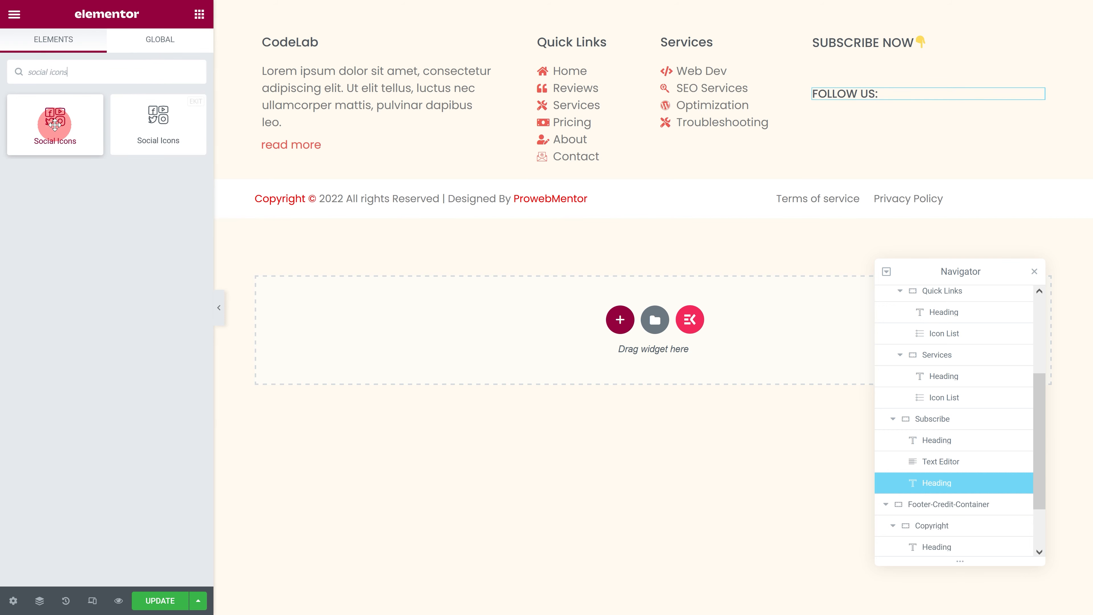
pyautogui.moveTo(55, 121); pyautogui.dragTo(857, 97)
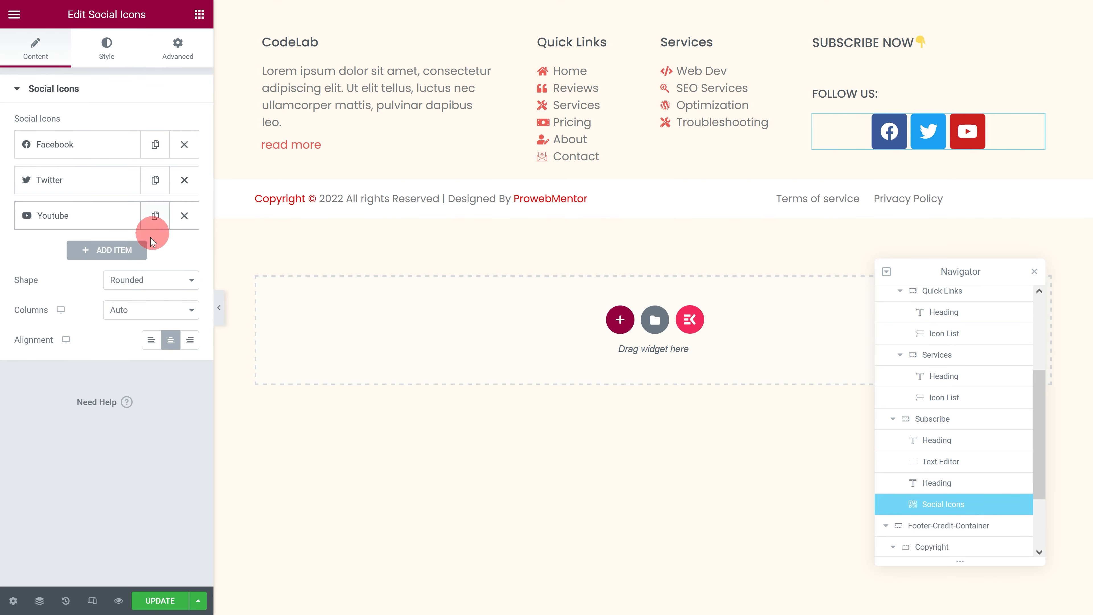
# Step: Set the social icons' shape to Circle and their alignment to left
pyautogui.click(129, 281)
pyautogui.click(125, 318)
pyautogui.click(124, 334)
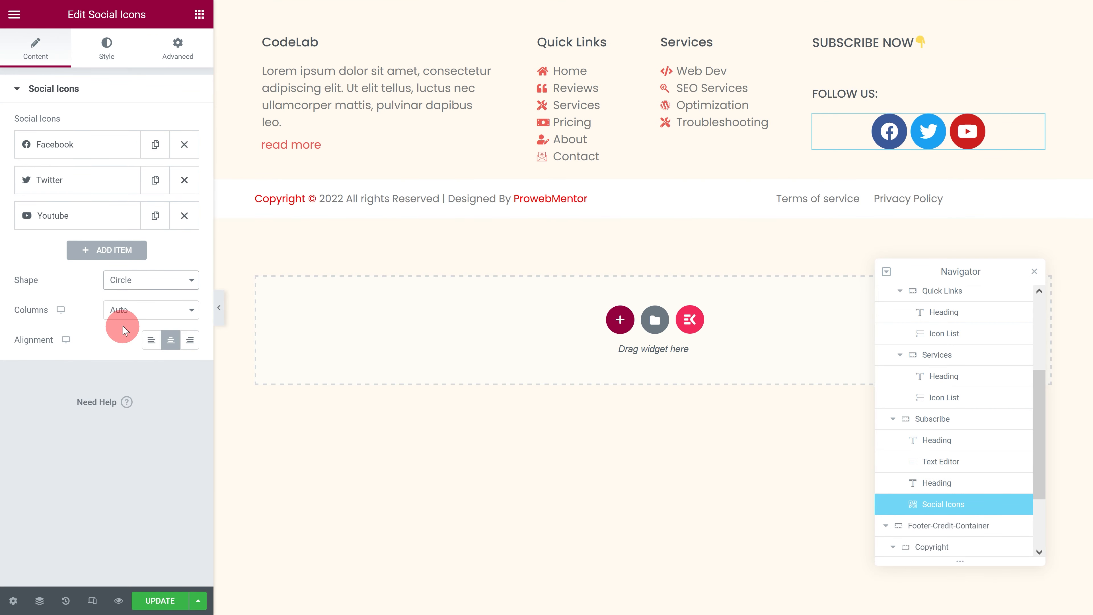
pyautogui.click(150, 341)
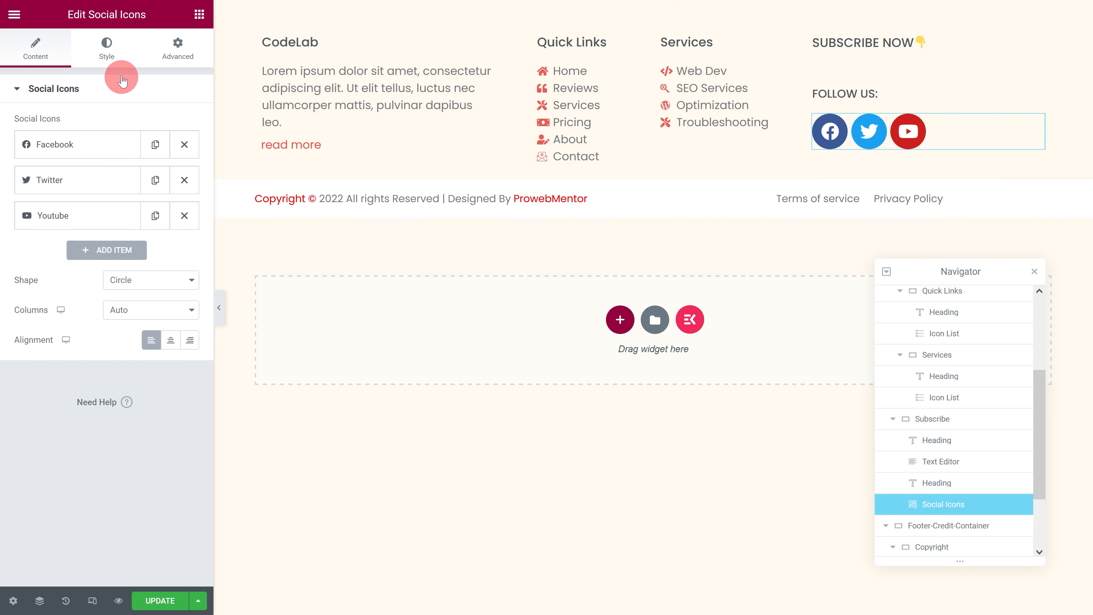
# Step: Give the social icons custom colors with the global coral red as primary and #FFFFFF as secondary, and set their size to 17
pyautogui.click(115, 48)
pyautogui.click(151, 123)
pyautogui.click(129, 159)
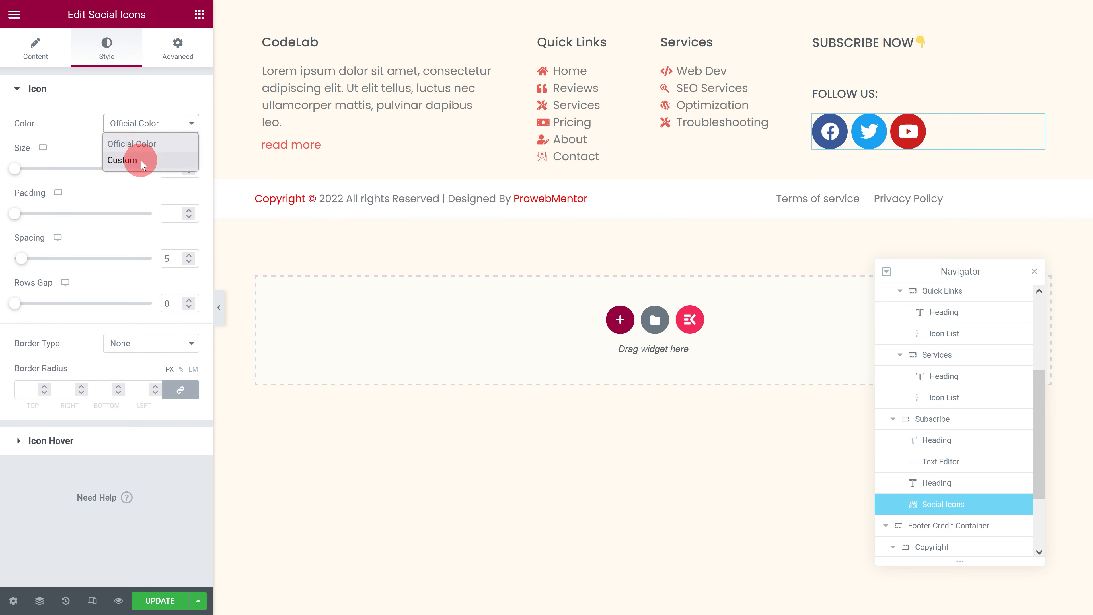
pyautogui.click(171, 154)
pyautogui.click(93, 246)
pyautogui.click(190, 183)
pyautogui.click(90, 166)
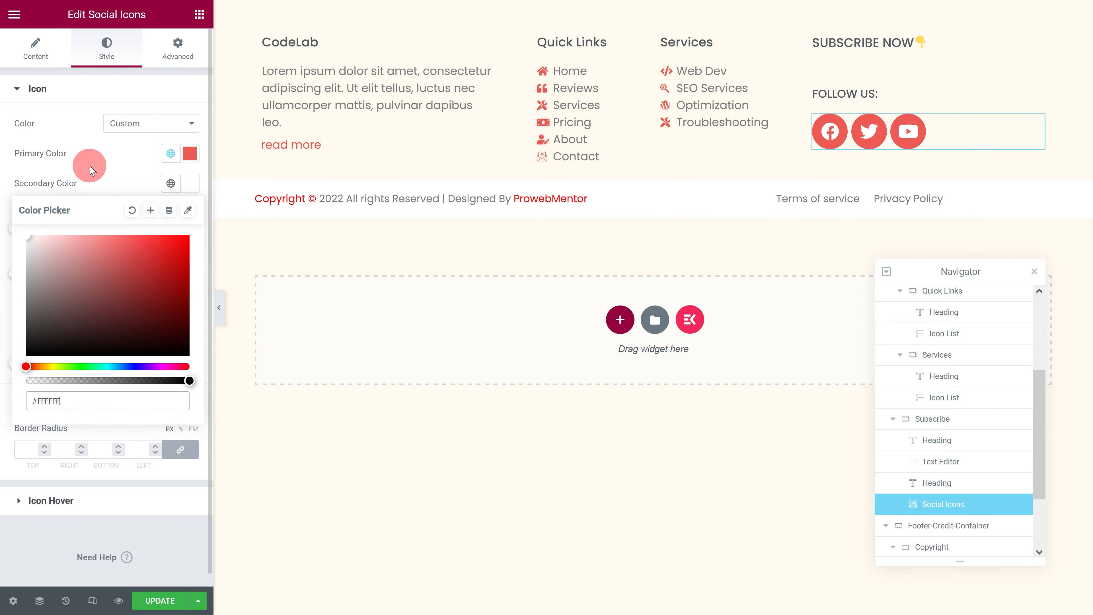
pyautogui.click(166, 224)
pyautogui.write('17')
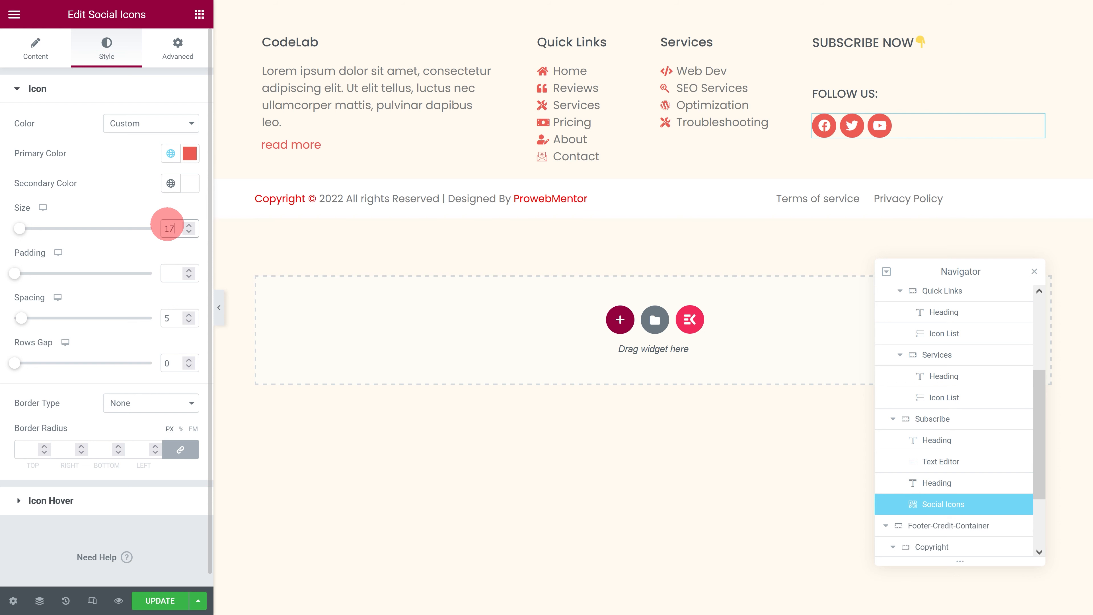
# Step: Set the Subscribe container's direction to vertical column, justify its content to the start, and set the gap between elements to 10
pyautogui.click(925, 422)
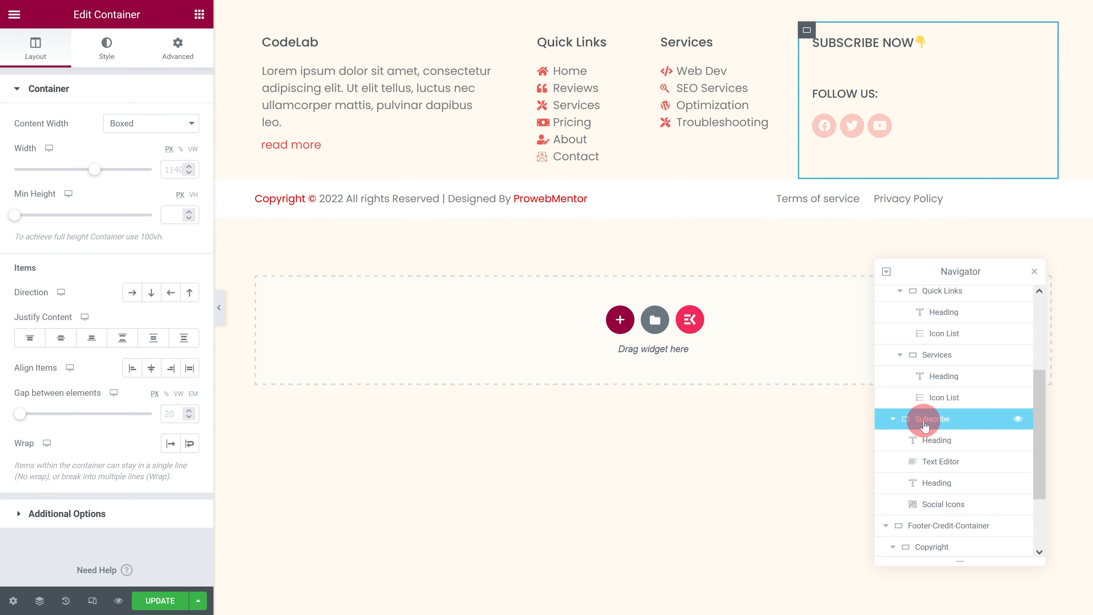
pyautogui.click(150, 297)
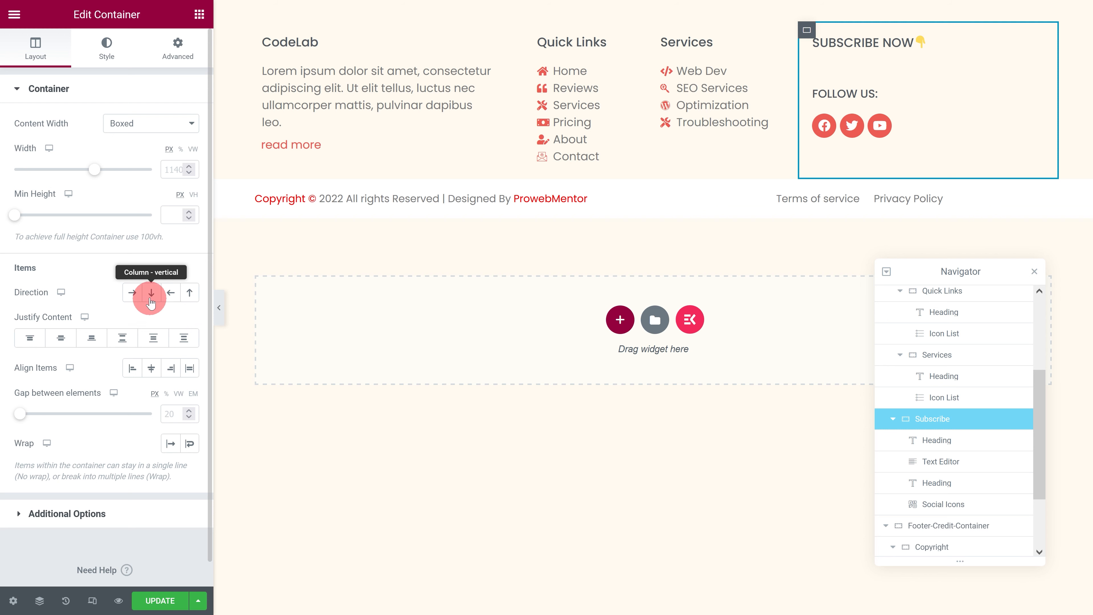
pyautogui.click(36, 334)
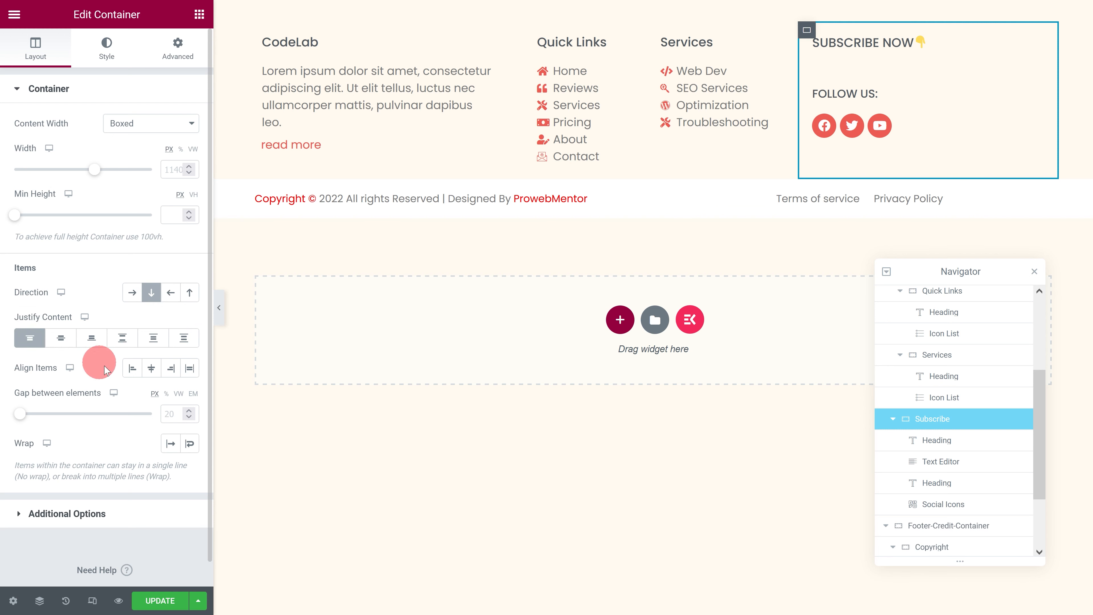
pyautogui.write('10')
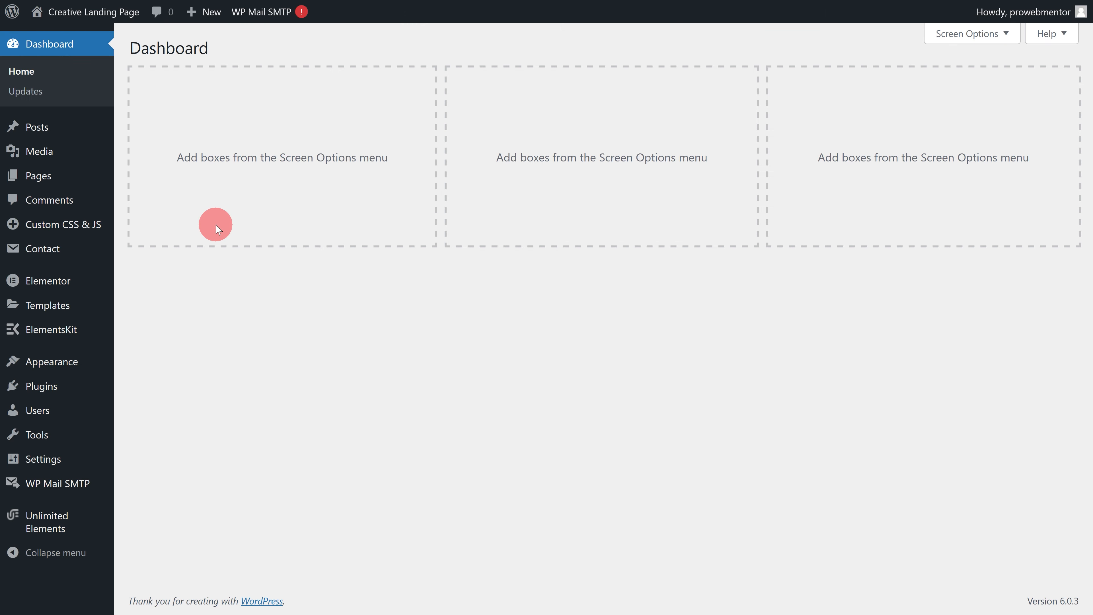
# Step: In the WordPress dashboard, create a new contact form titled "Footer Subscription Form"
pyautogui.click(60, 257)
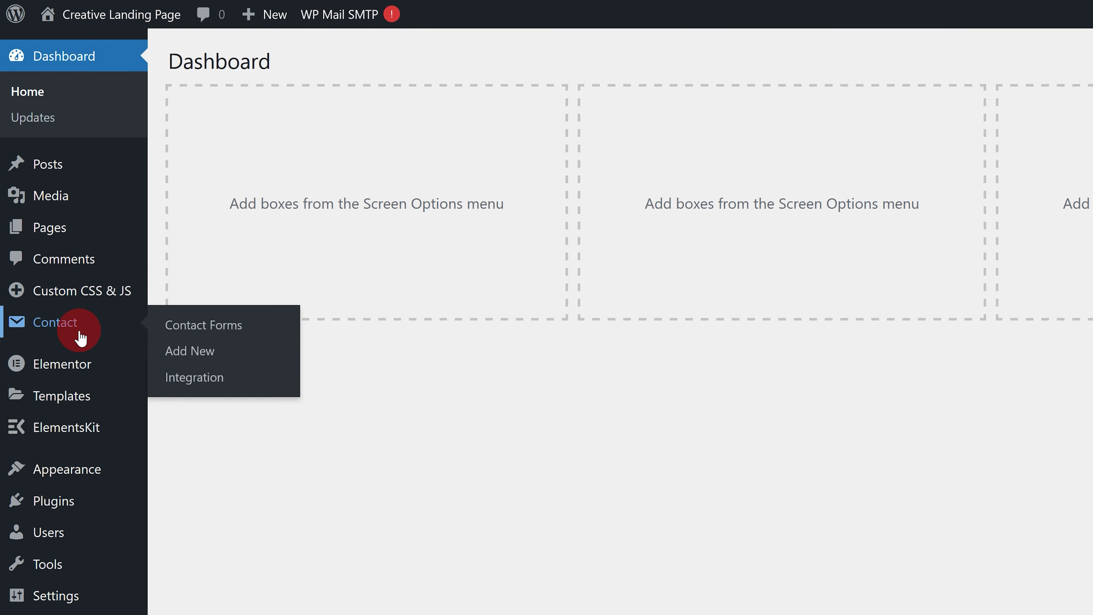
pyautogui.click(182, 331)
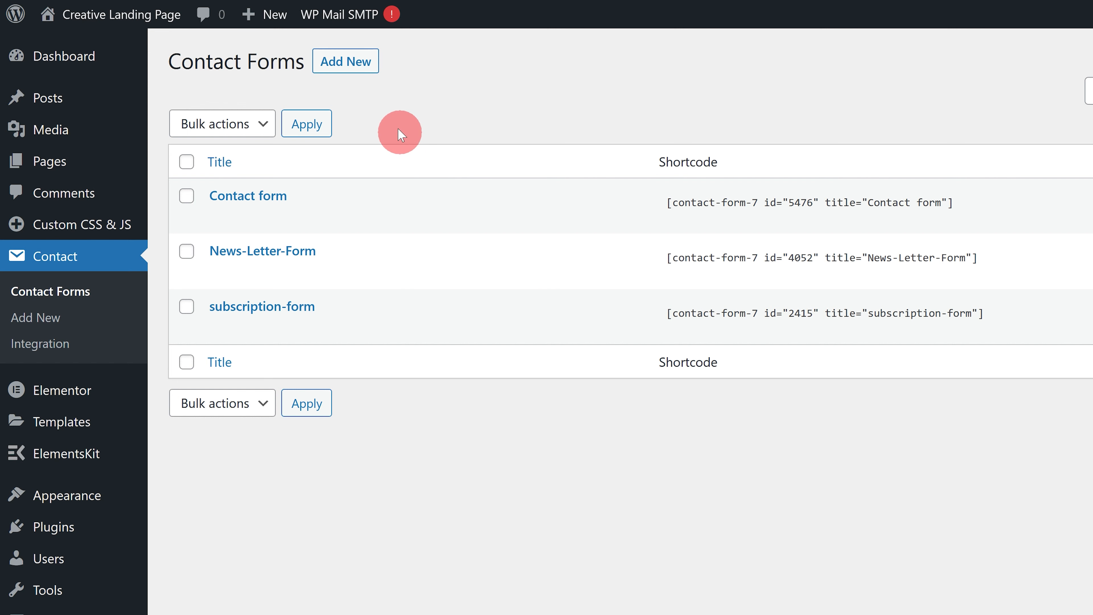
pyautogui.click(355, 65)
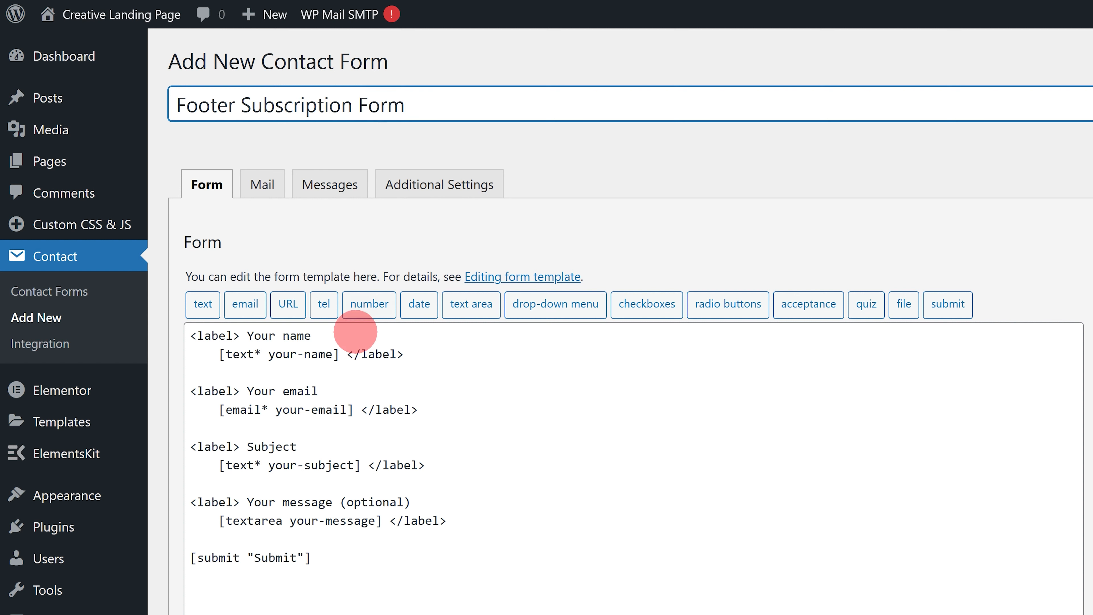
# Step: Replace the default form template with the copied news-letter-wrapper markup containing an Enter Email field and a "Subscribe!" submit button
pyautogui.moveTo(342, 556); pyautogui.dragTo(169, 329)
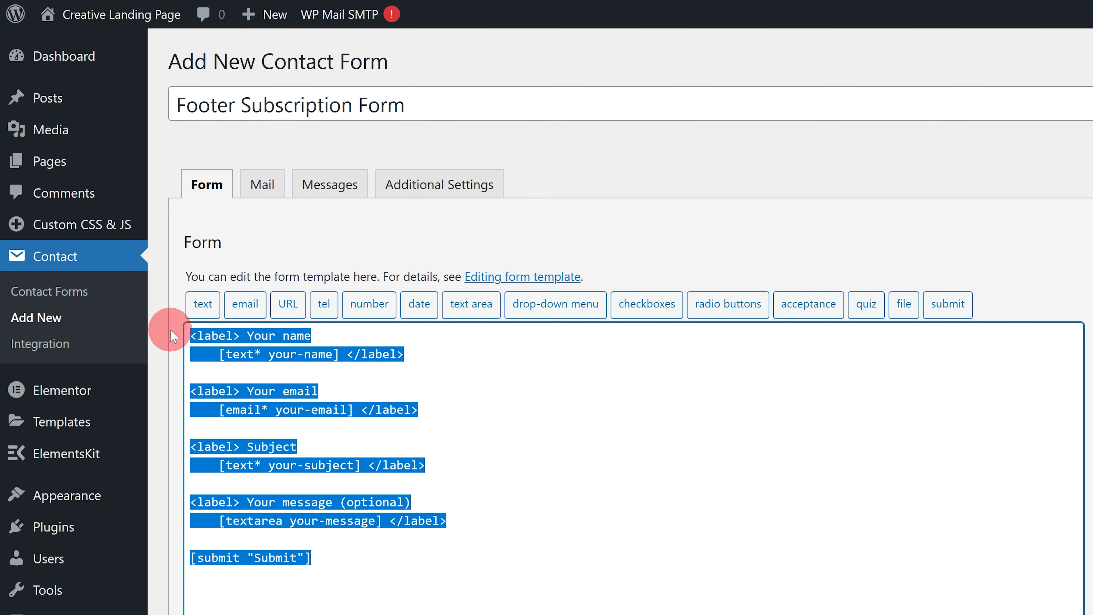
pyautogui.press('BackSpace')
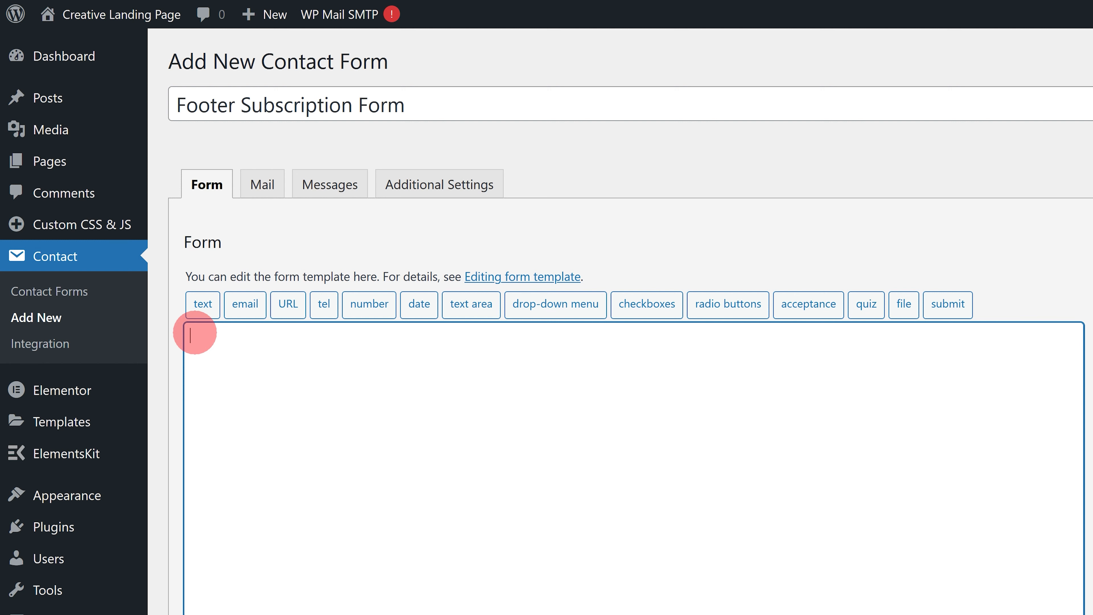
pyautogui.write('<div class="news-letter-wrapper">     <div id="news-letter-container" class="email-submit">             <div class="column1">                [email* your-email placeholder "✉ Enter Email"]             </div>             <div class="column2">                 [submit "Subscribe!"]             </div>     </div> </div>')
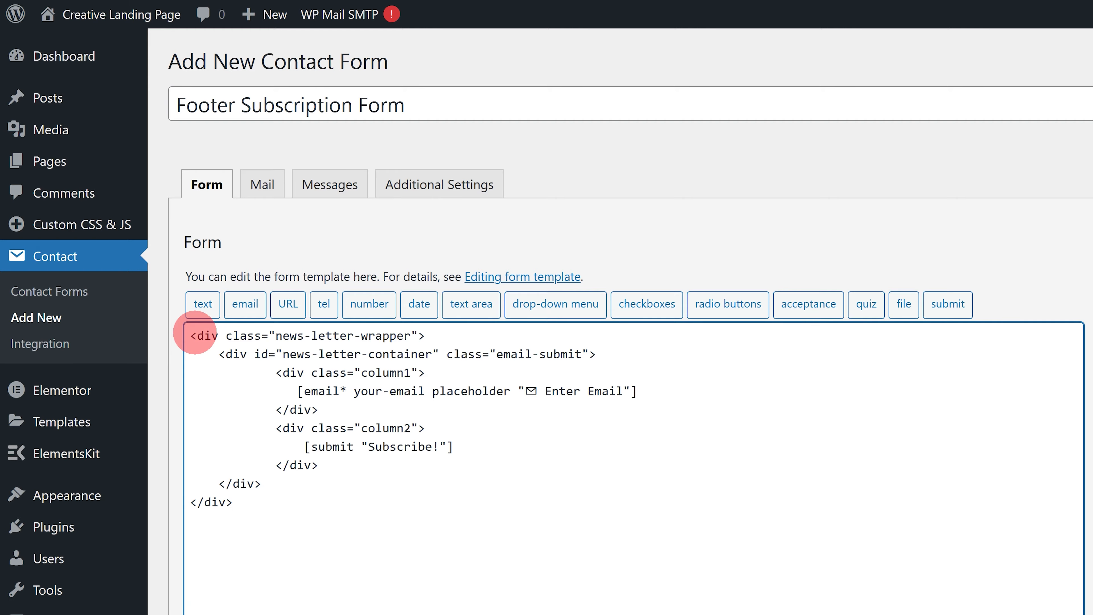
# Step: Save the Footer Subscription Form and select its generated shortcode
pyautogui.click(1042, 124)
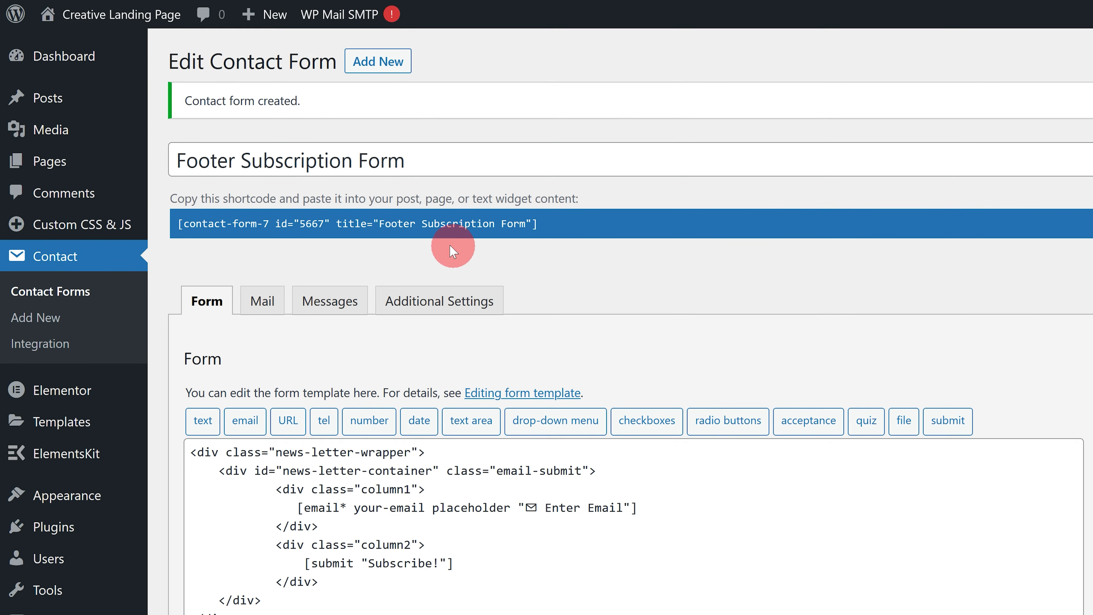
pyautogui.click(363, 224)
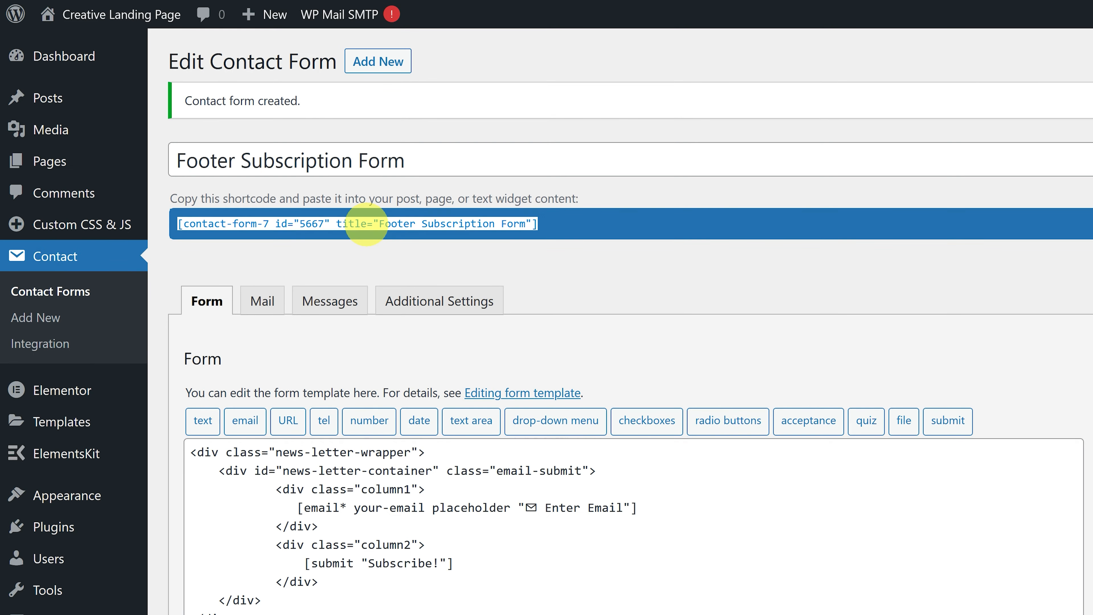
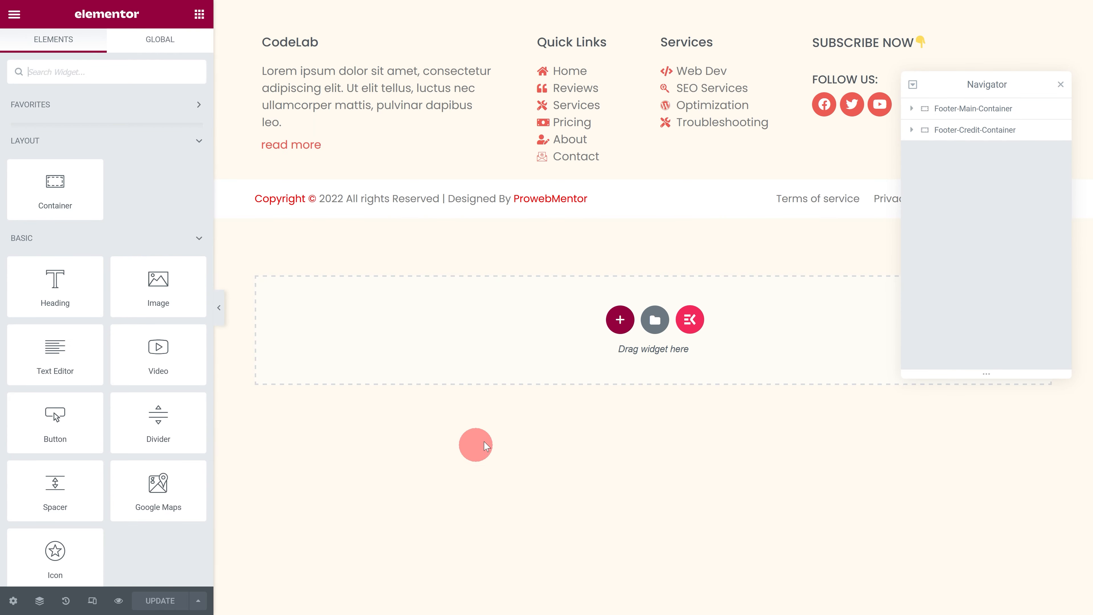
# Step: Give the empty Text Editor widget in the Subscribe container the CSS class subscription-form
pyautogui.click(912, 109)
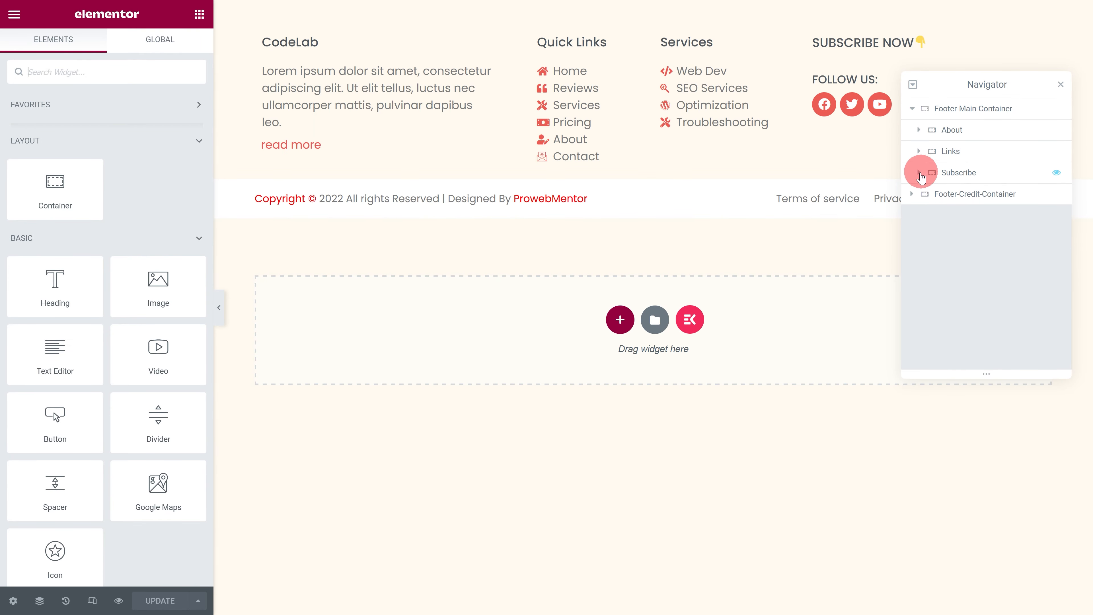
pyautogui.click(918, 172)
pyautogui.click(949, 215)
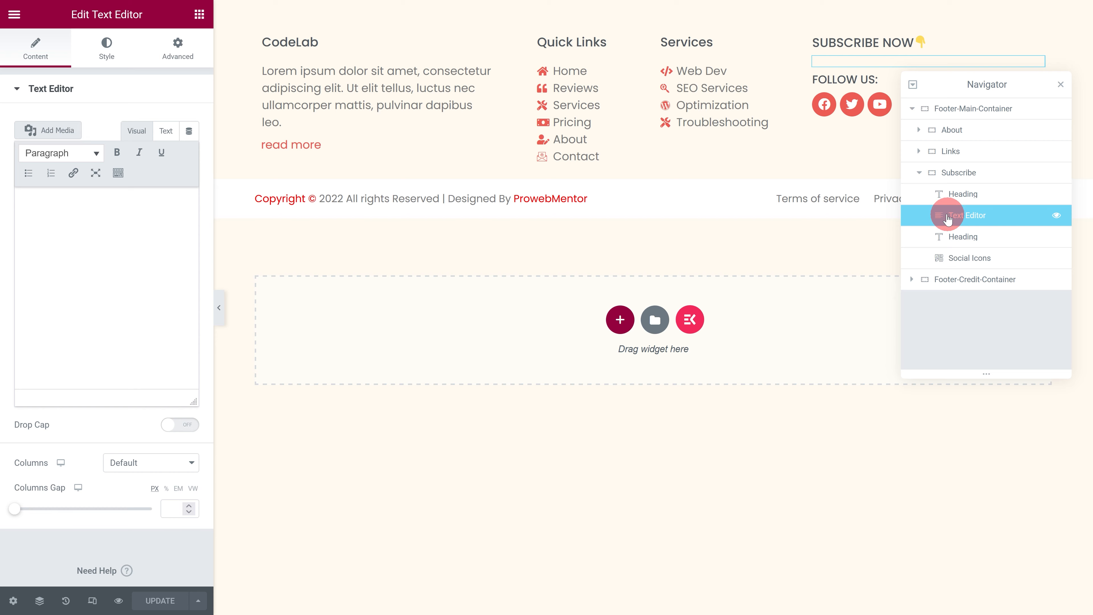
pyautogui.click(176, 48)
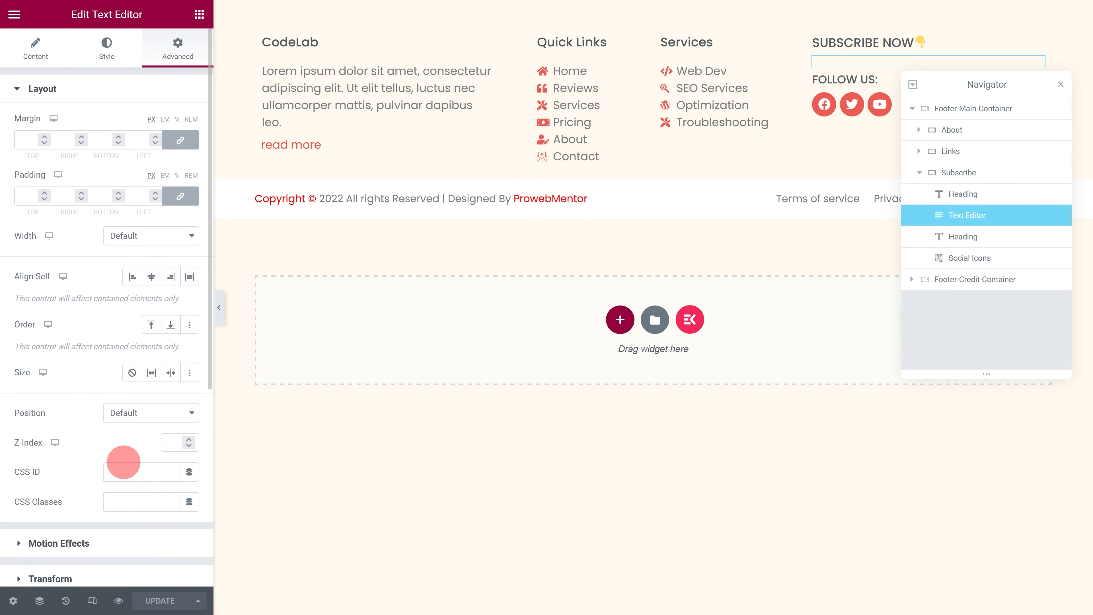
pyautogui.click(114, 504)
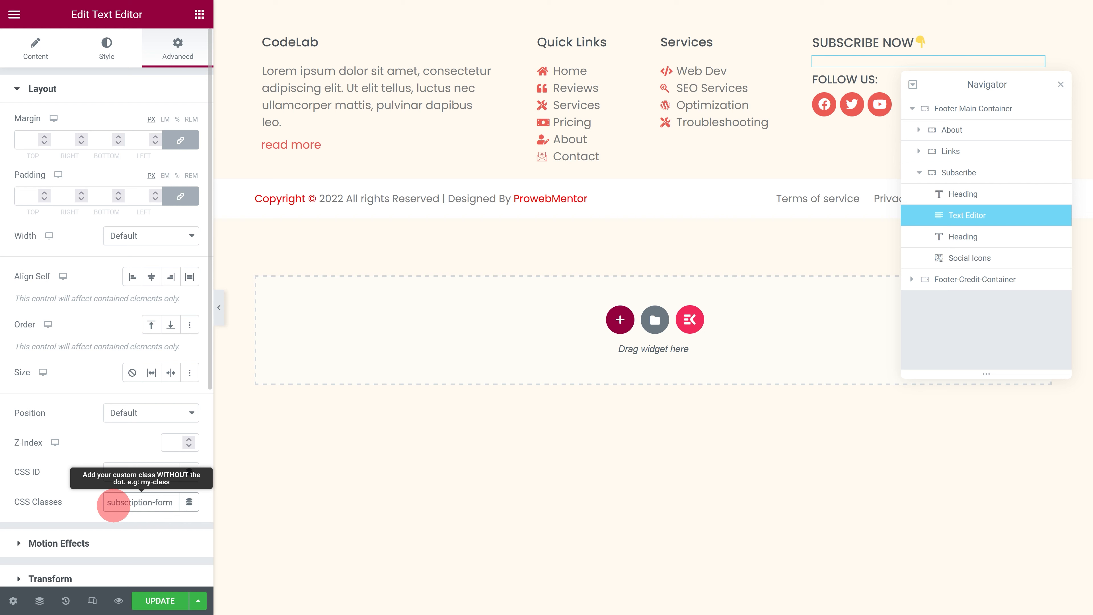
# Step: Paste the copied Footer Subscription Form shortcode into the Subscribe container's Text Editor content
pyautogui.click(35, 47)
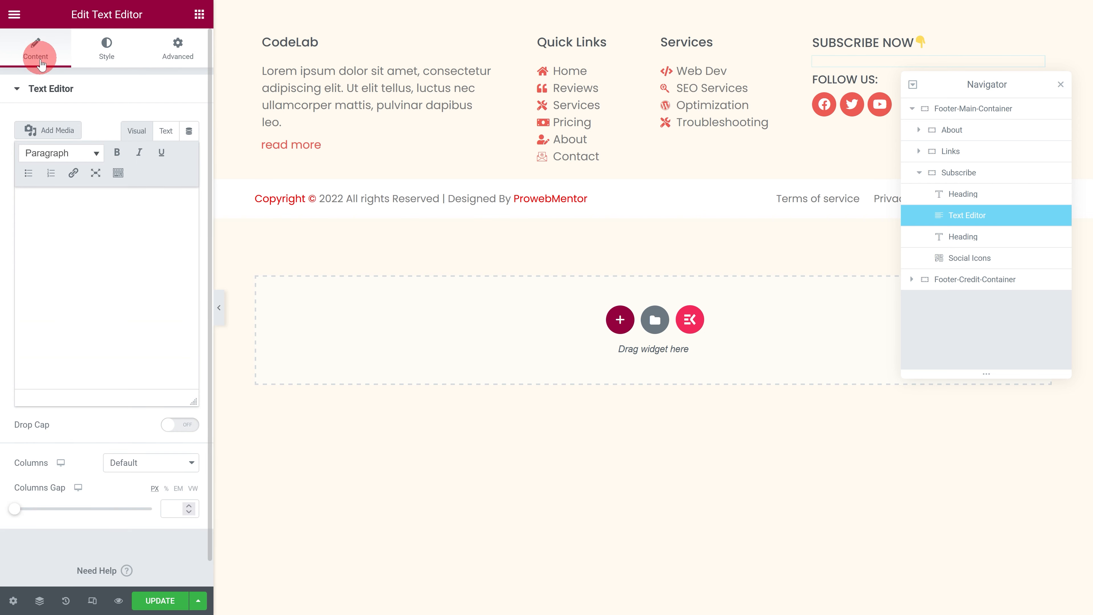
pyautogui.click(49, 202)
pyautogui.write('[contact-form-7 id="5667" title="Footer Subscription Form"]')
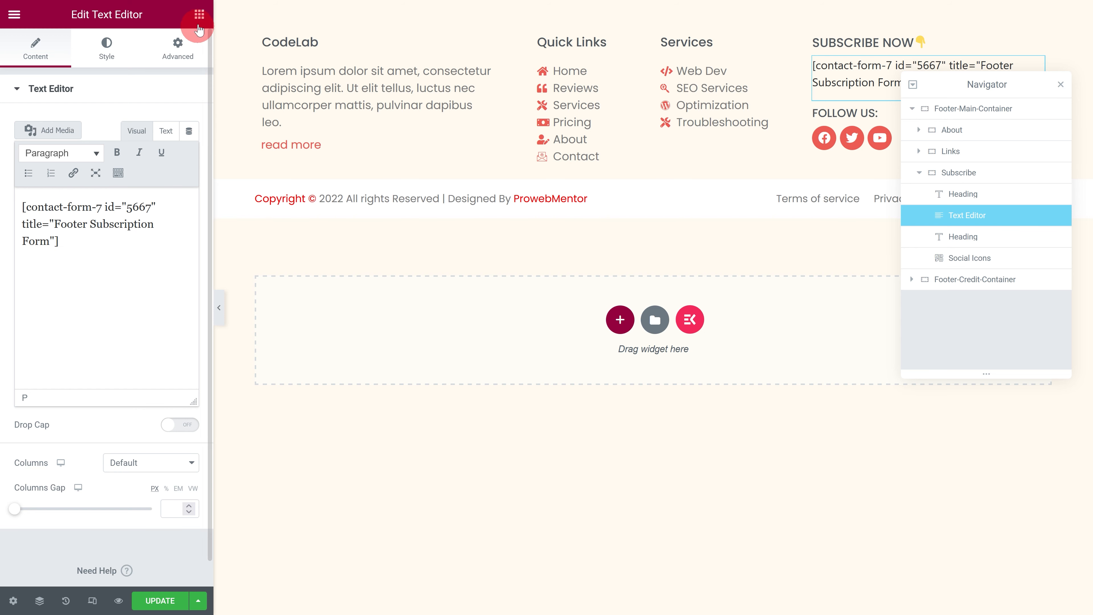
# Step: Add an HTML widget below the social icons in the Subscribe container and paste the copied subscription-form style code into it
pyautogui.click(199, 15)
pyautogui.click(144, 67)
pyautogui.write('HTML')
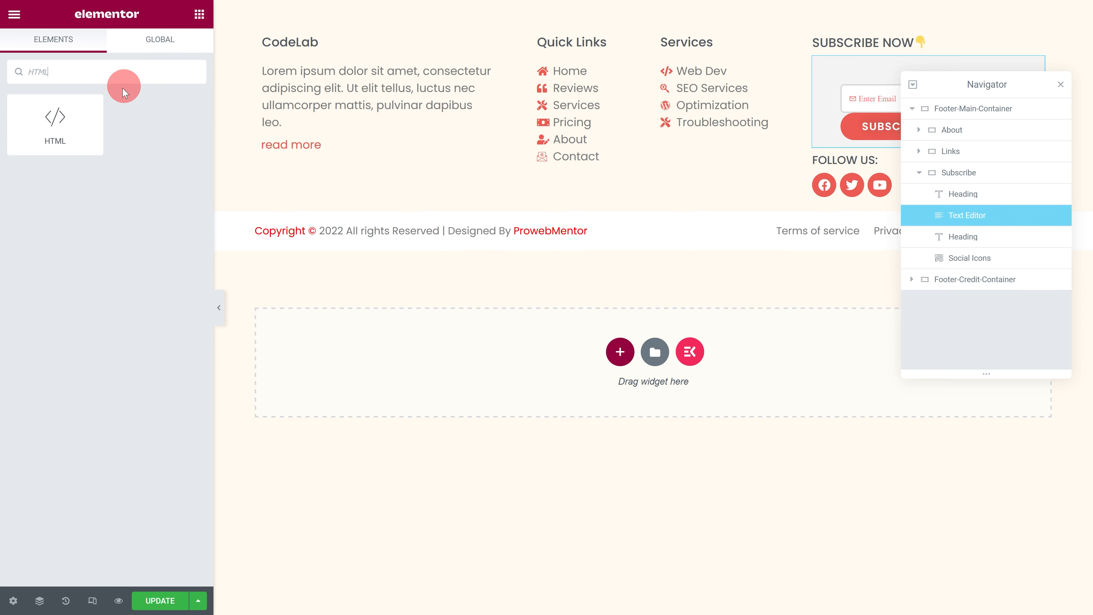
pyautogui.moveTo(55, 121); pyautogui.dragTo(848, 199)
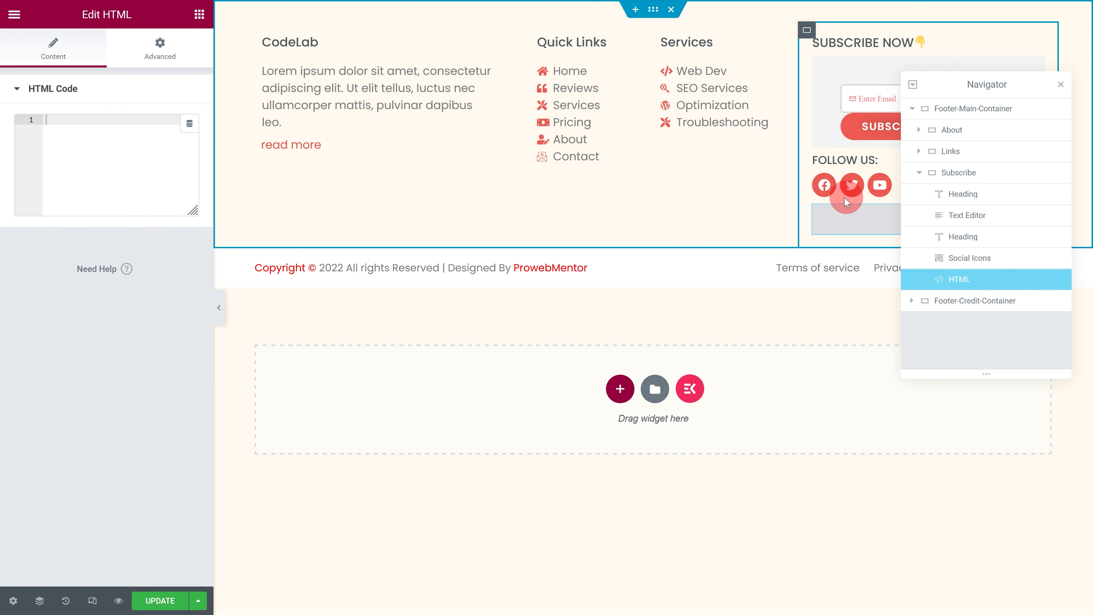
pyautogui.click(79, 128)
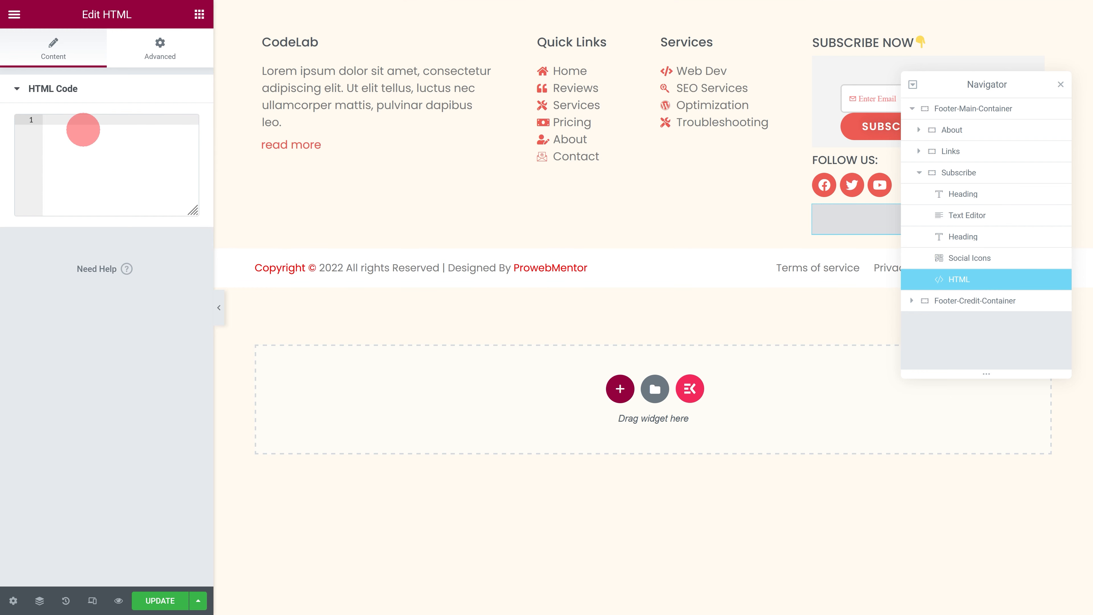
pyautogui.hotkey('ctrl', 'v')
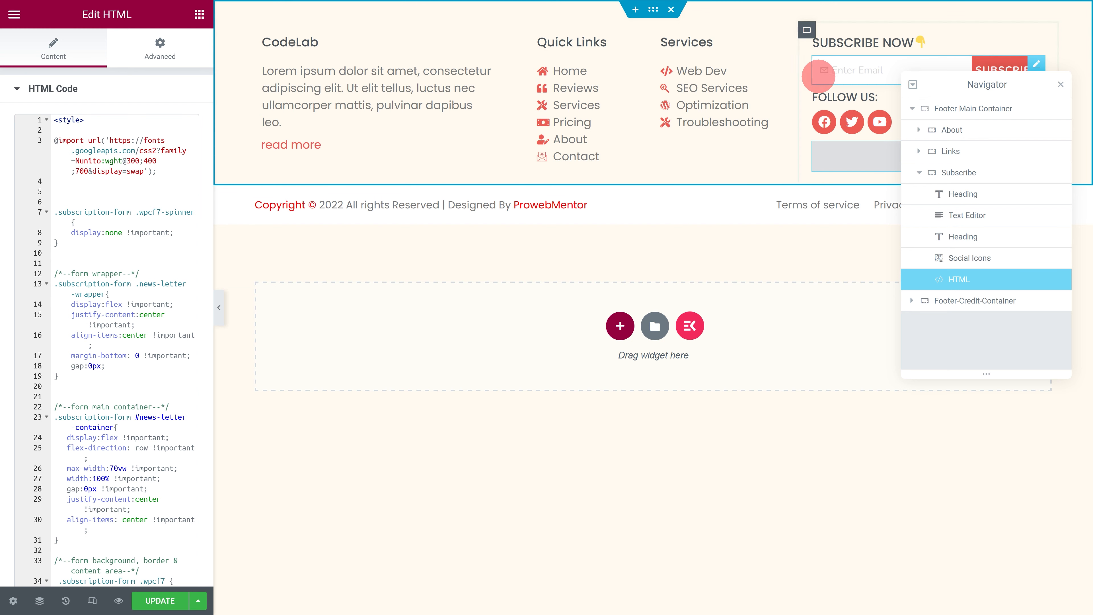
pyautogui.moveTo(949, 84); pyautogui.dragTo(956, 272)
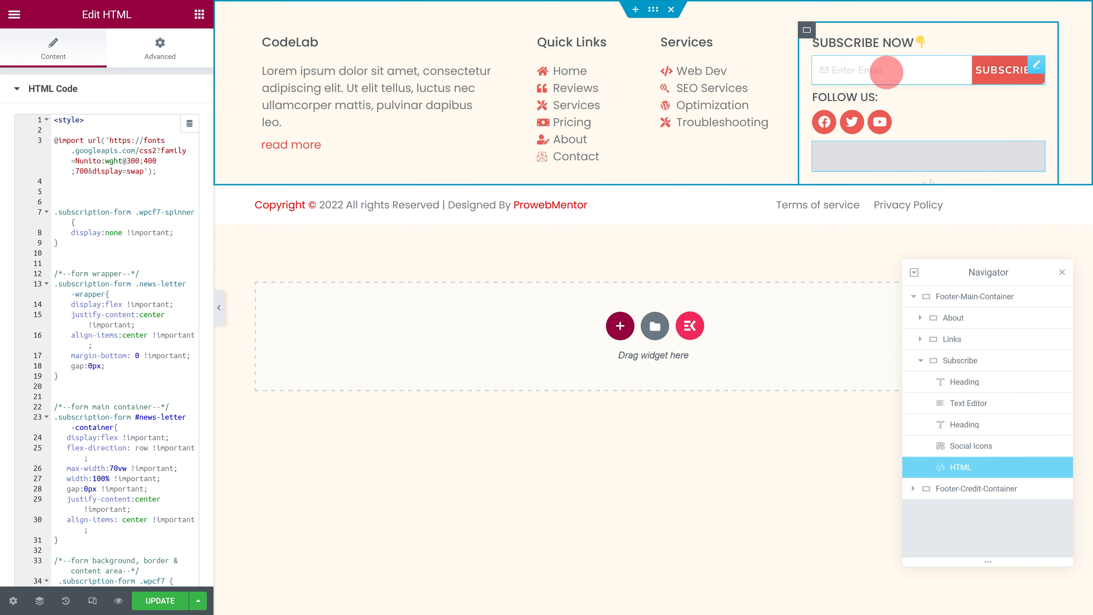
# Step: Switch to the tablet preview and reduce the CodeLab heading's font size
pyautogui.click(92, 601)
pyautogui.click(592, 15)
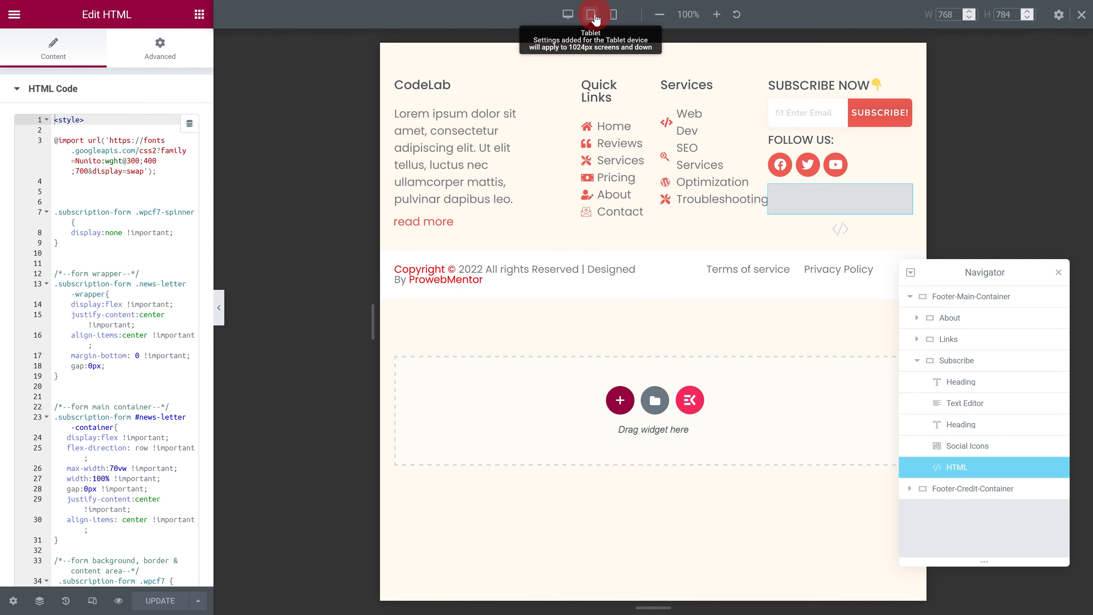
pyautogui.click(523, 84)
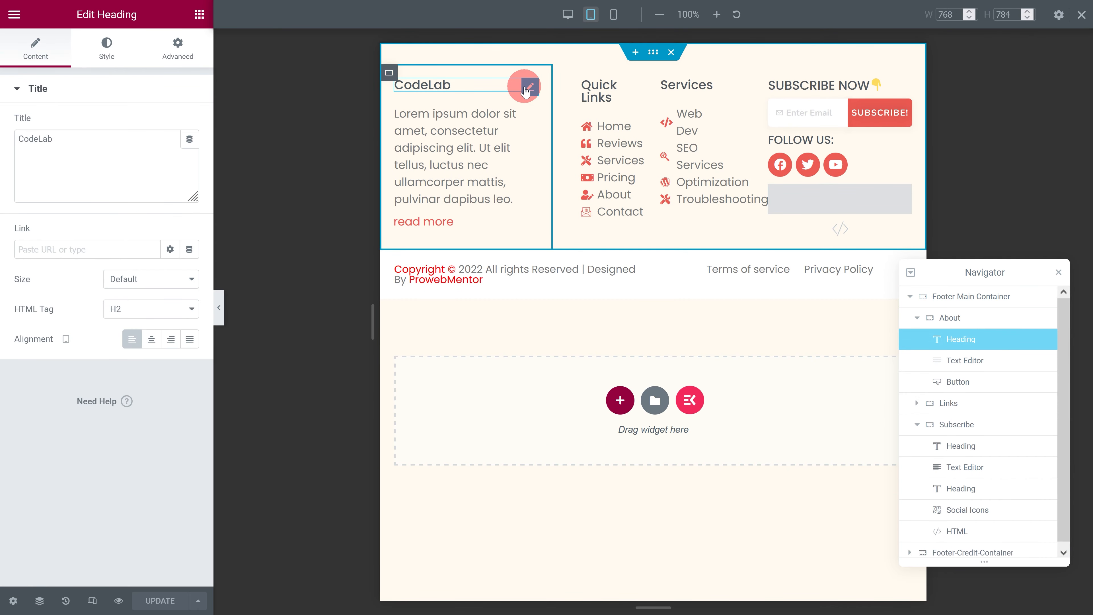
pyautogui.click(106, 48)
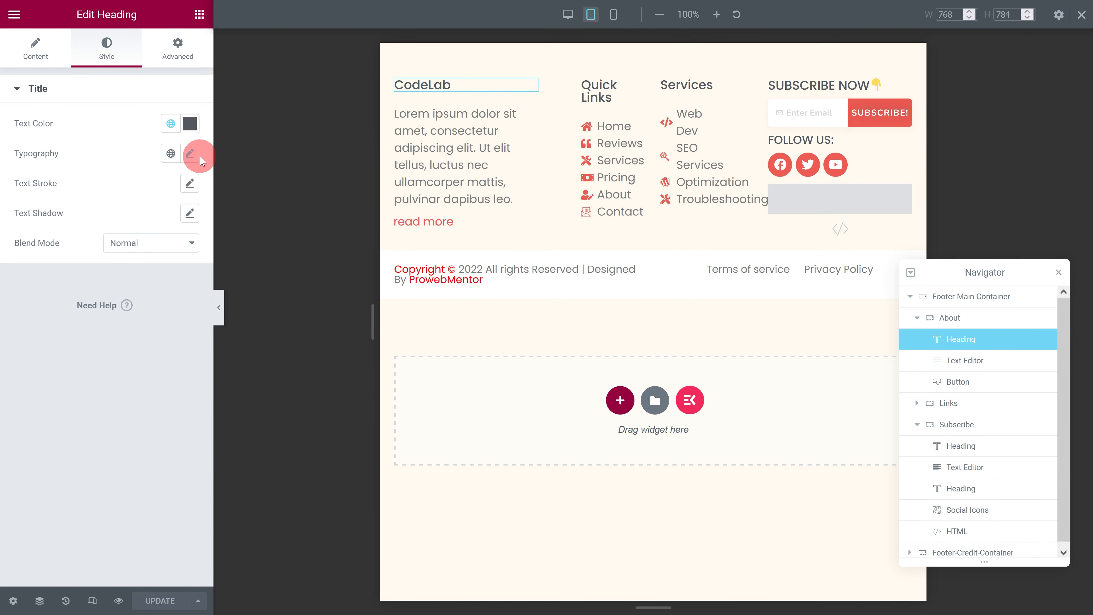
pyautogui.click(190, 154)
pyautogui.click(163, 266)
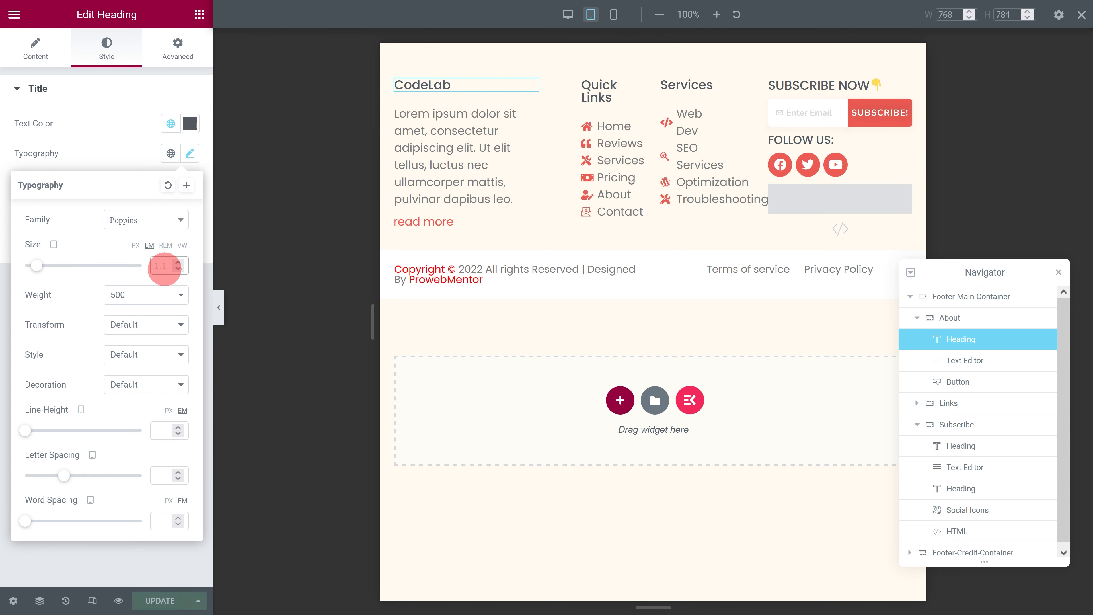
# Step: Set the About paragraph's tablet font size to 0.8 em
pyautogui.click(531, 120)
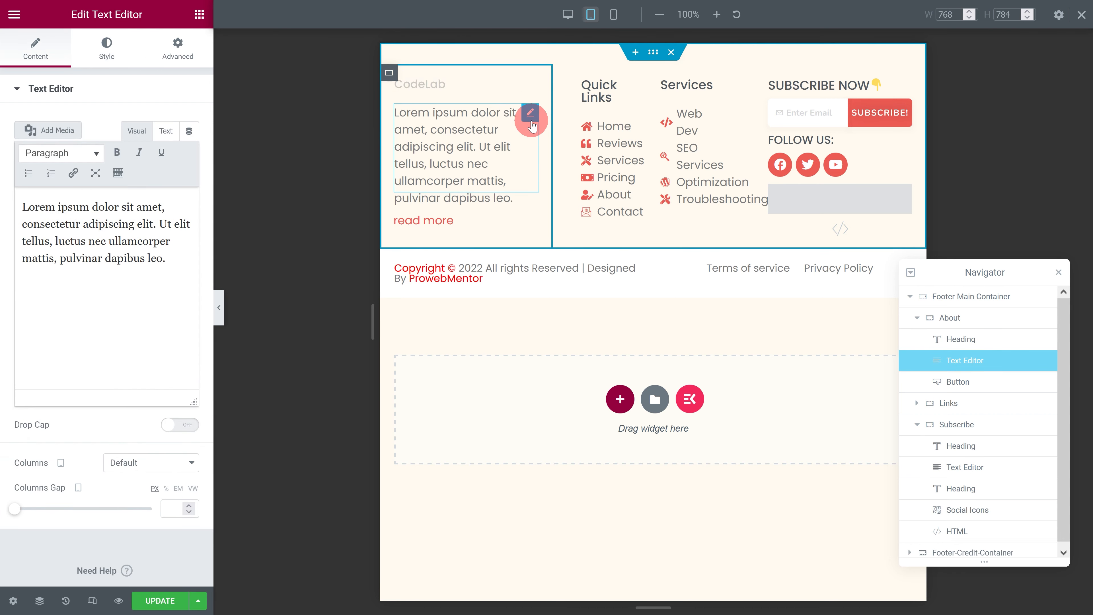
pyautogui.click(106, 48)
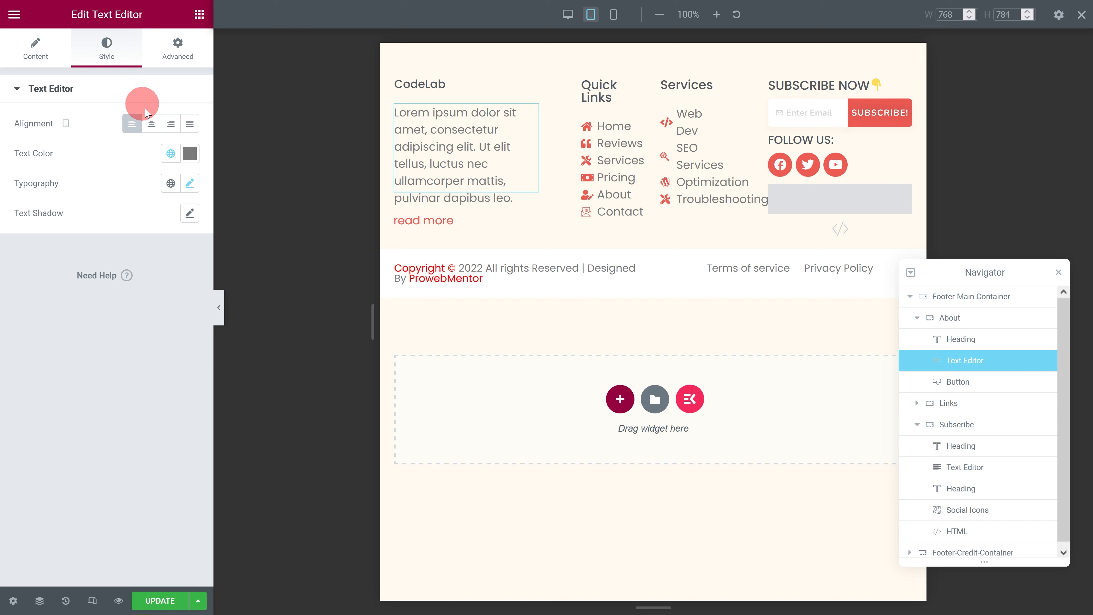
pyautogui.click(190, 185)
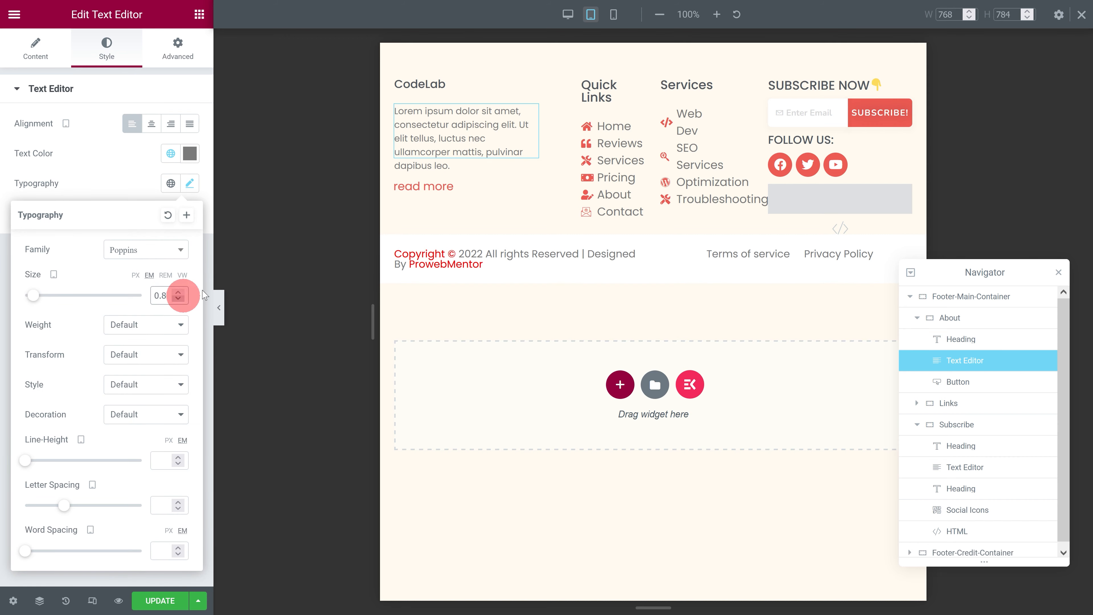
# Step: Set the "read more" button's tablet font size to 0.8 em
pyautogui.click(531, 181)
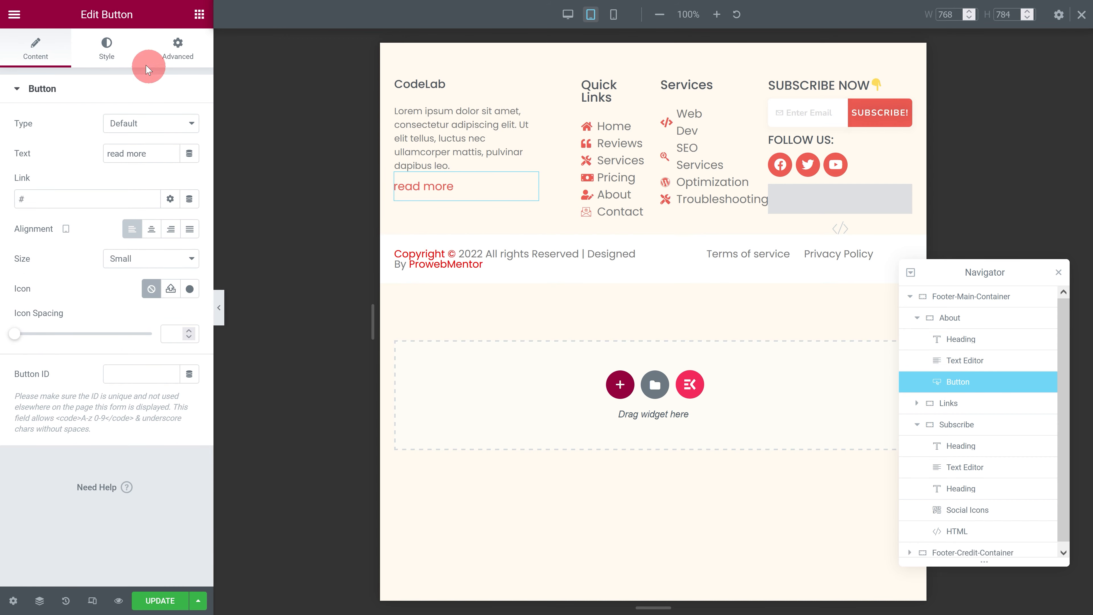
pyautogui.click(110, 50)
pyautogui.click(190, 123)
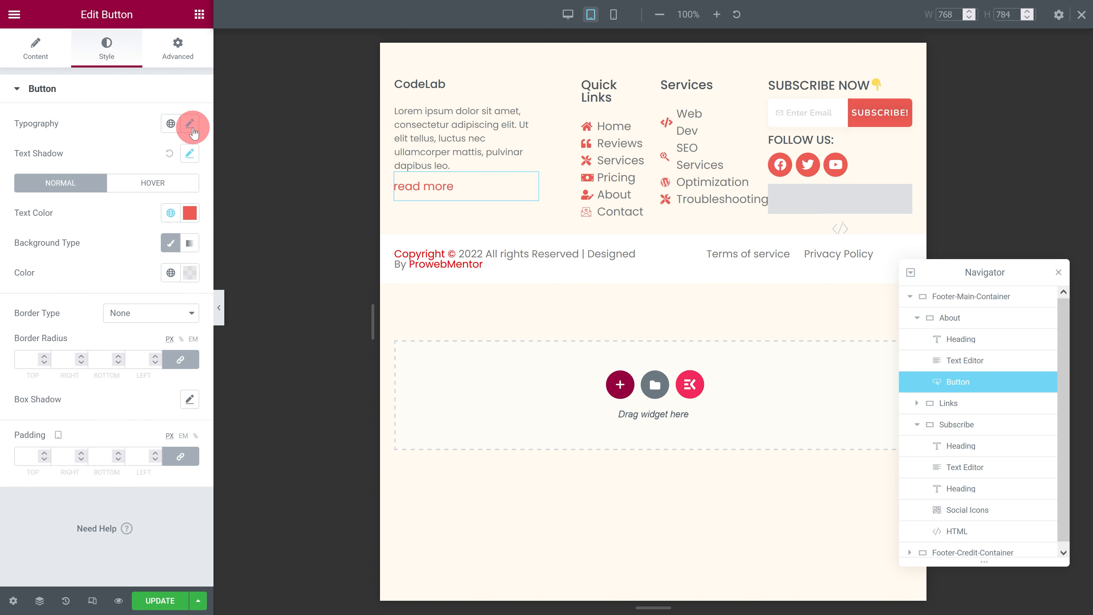
pyautogui.click(162, 236)
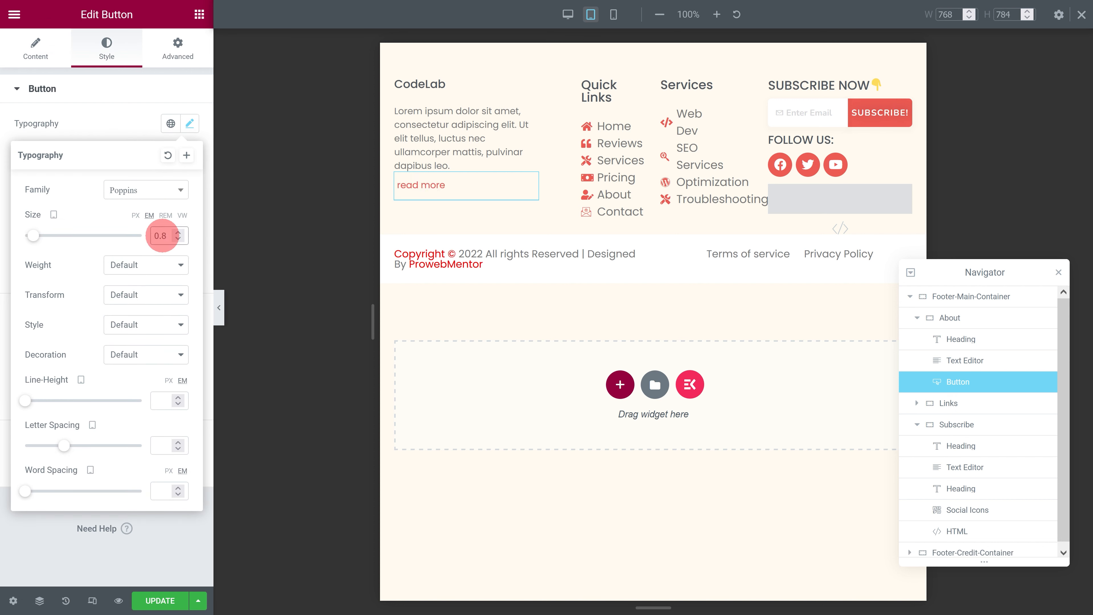
# Step: Set the Quick Links heading's tablet font size to 1 em
pyautogui.click(620, 89)
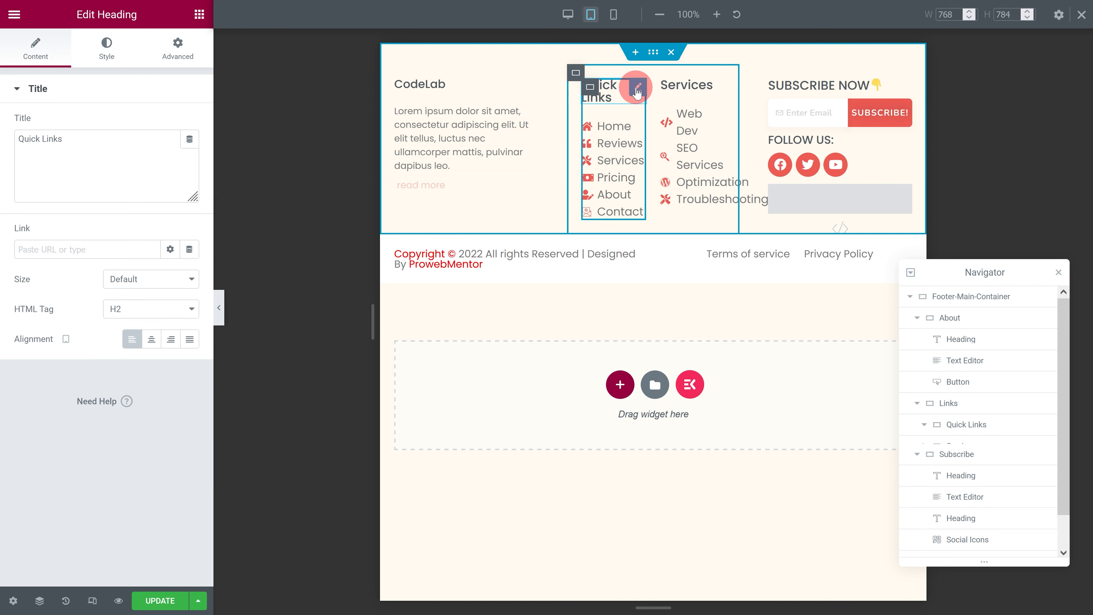
pyautogui.click(107, 47)
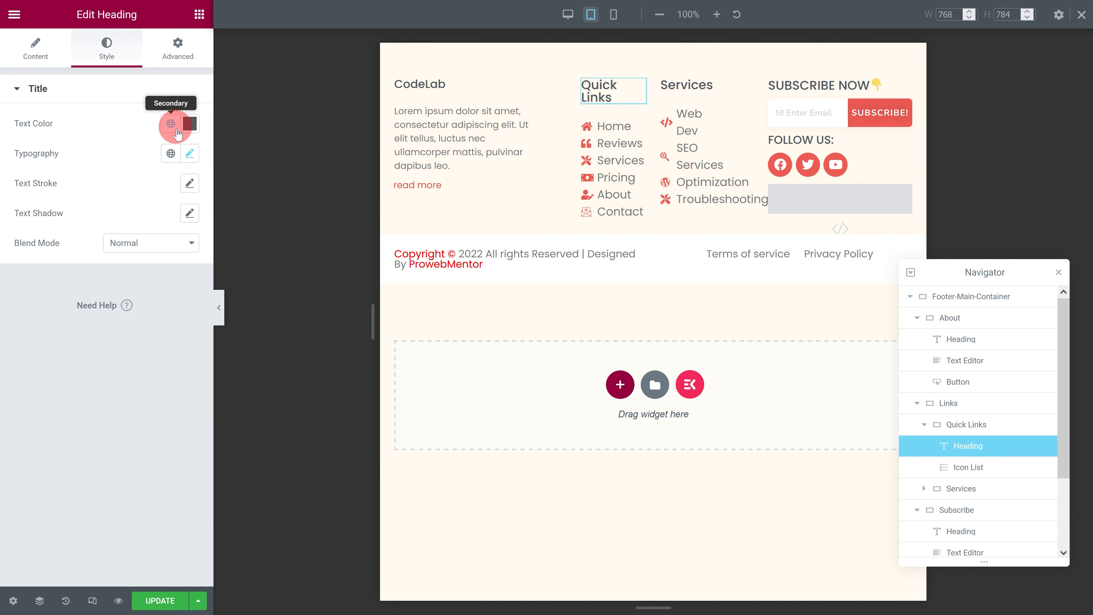
pyautogui.click(190, 153)
pyautogui.click(159, 265)
pyautogui.write('1')
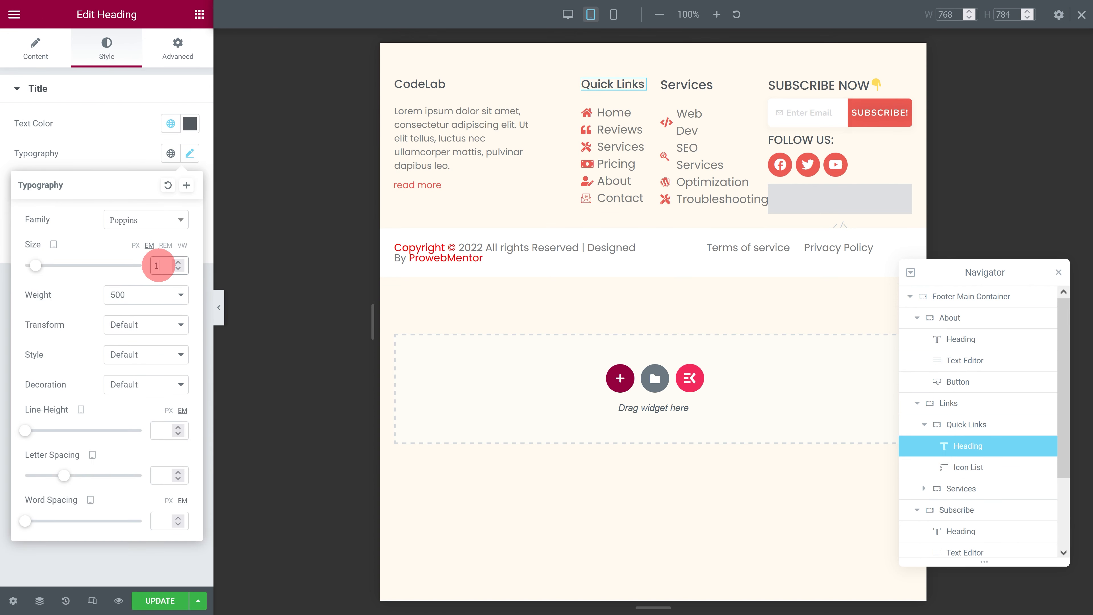
# Step: Set the tablet text size of the Quick Links icon list to 0.8 em
pyautogui.click(628, 119)
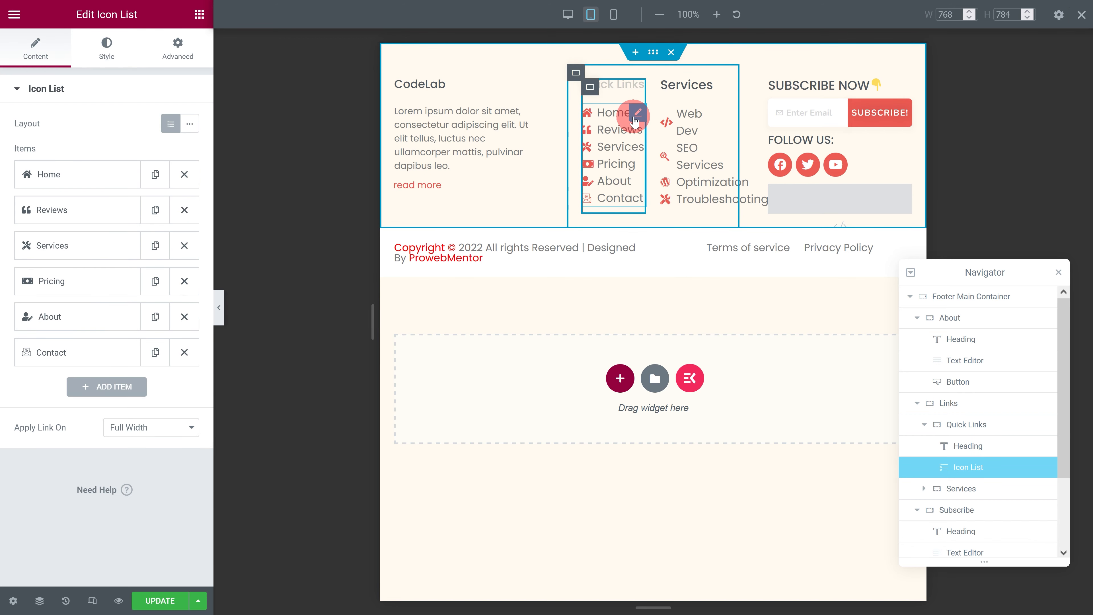
pyautogui.click(106, 46)
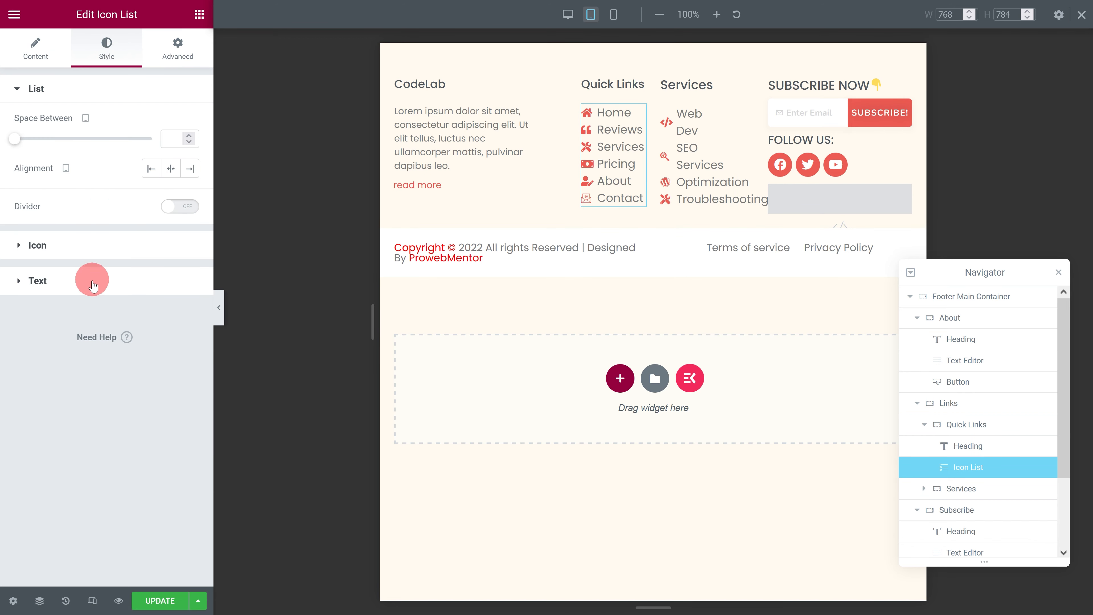
pyautogui.click(91, 281)
pyautogui.click(190, 299)
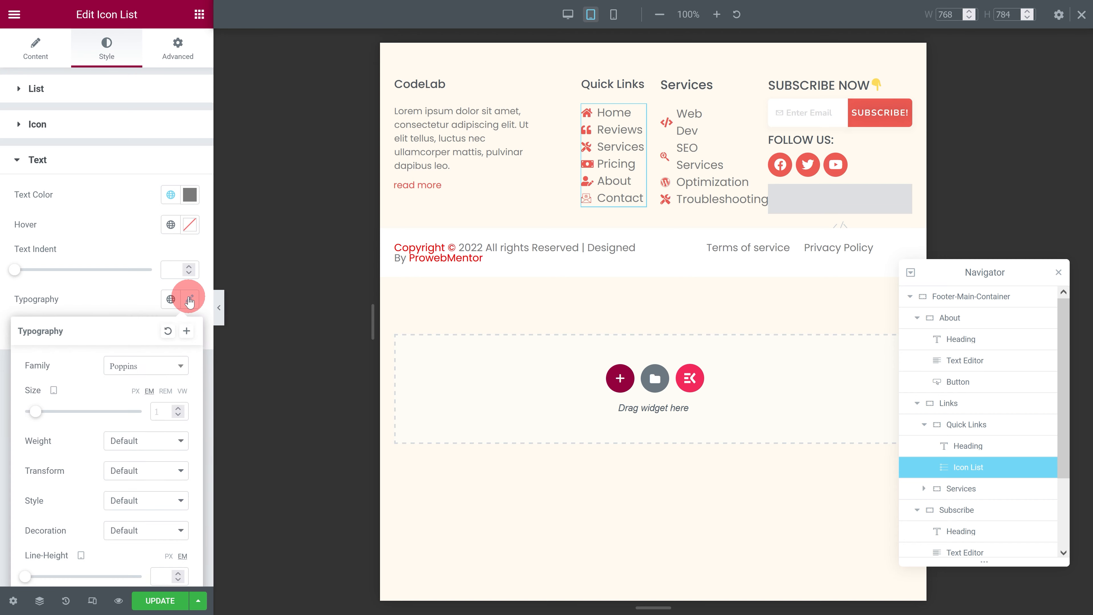
pyautogui.write('0.8')
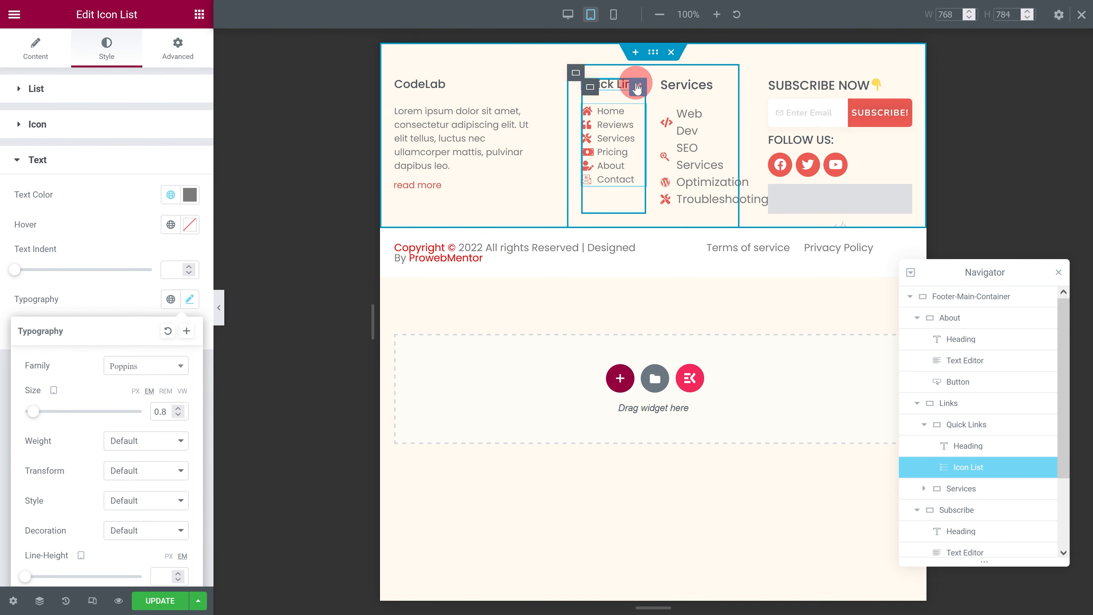
# Step: Copy the Quick Links heading and paste its style onto the Services heading
pyautogui.click(638, 88)
pyautogui.rightClick(637, 87)
pyautogui.click(673, 144)
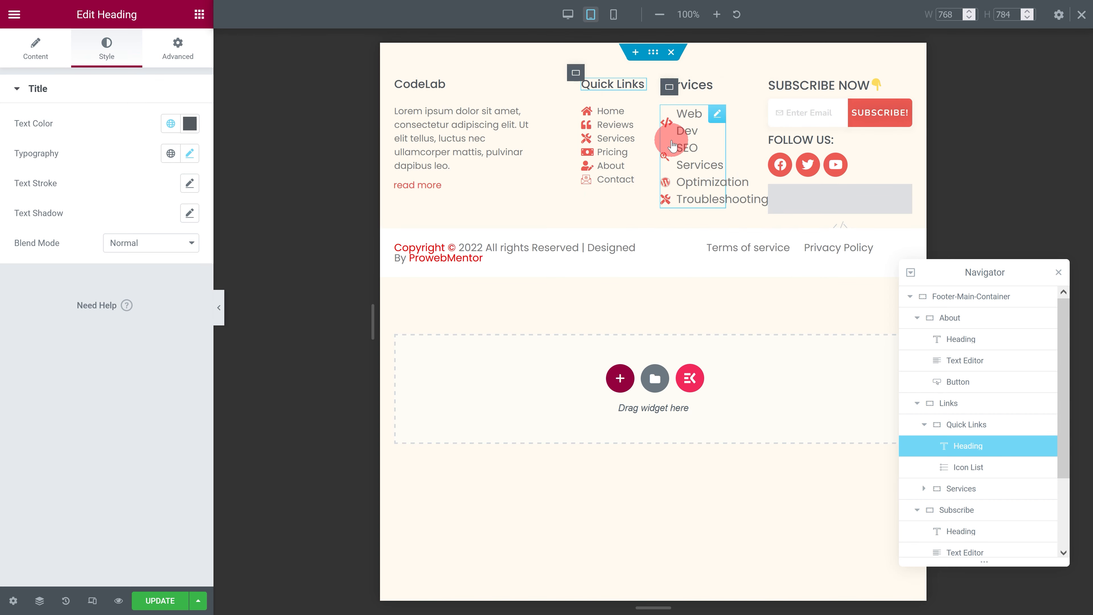
pyautogui.click(718, 87)
pyautogui.rightClick(720, 88)
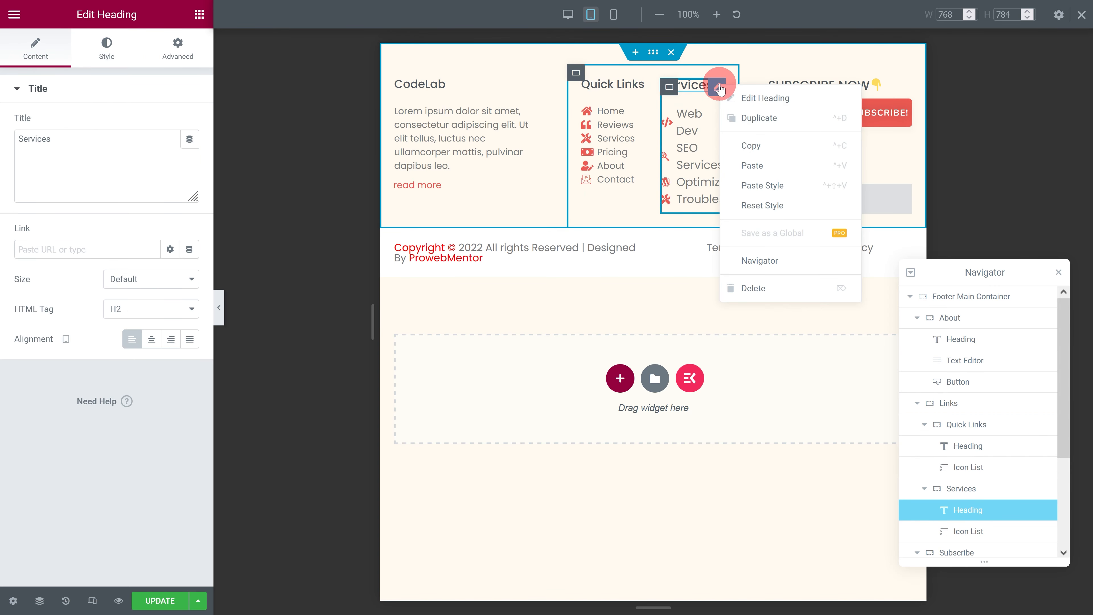
pyautogui.click(765, 184)
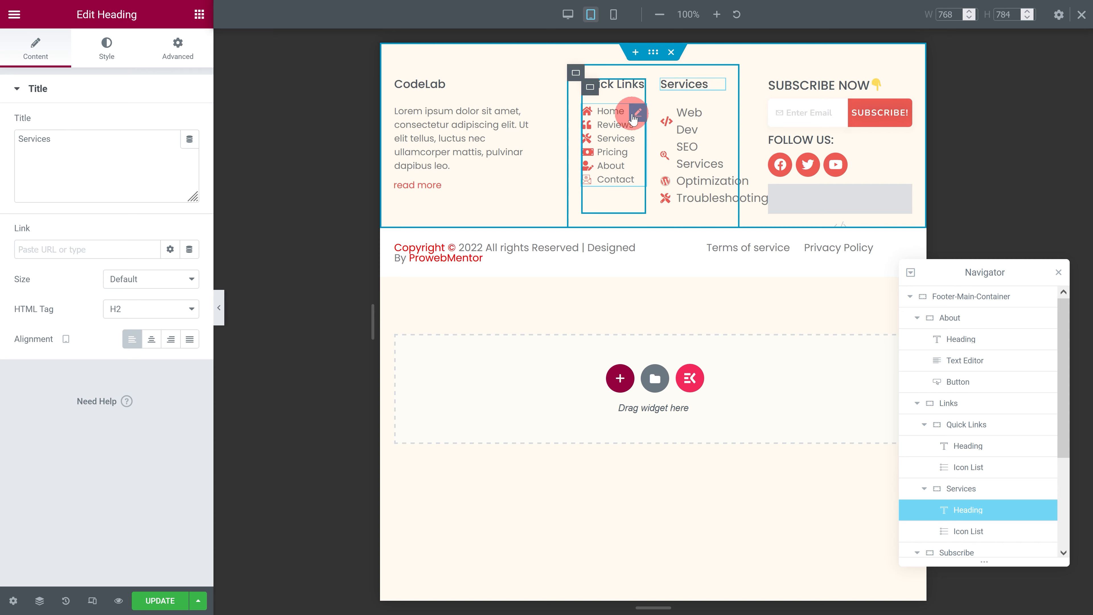
# Step: Copy the Quick Links icon list and paste its style onto the Services icon list
pyautogui.click(634, 114)
pyautogui.rightClick(630, 114)
pyautogui.click(662, 167)
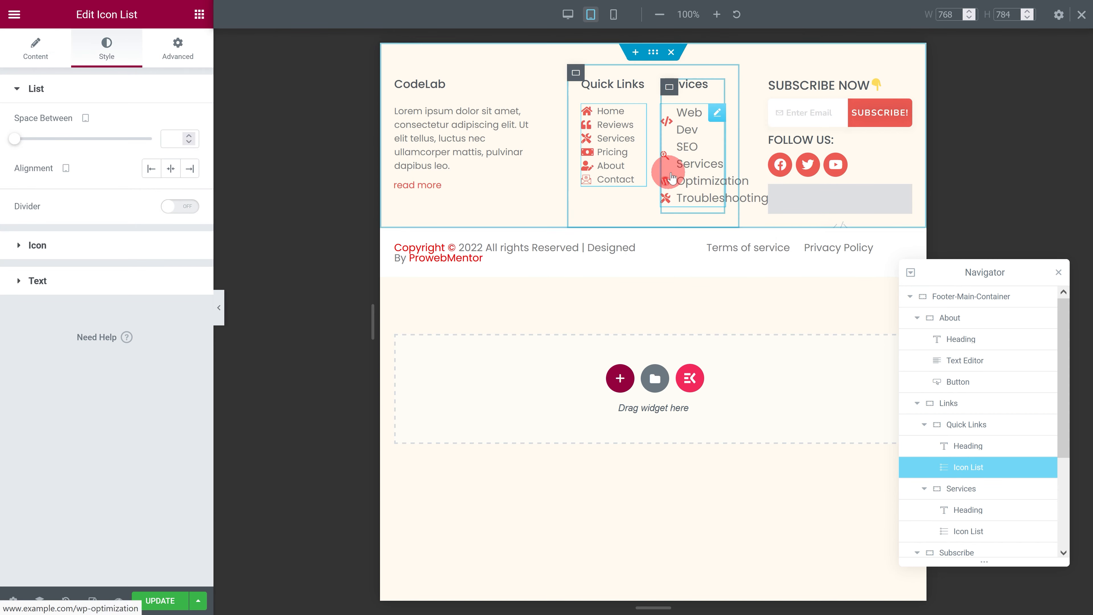
pyautogui.click(717, 114)
pyautogui.rightClick(717, 116)
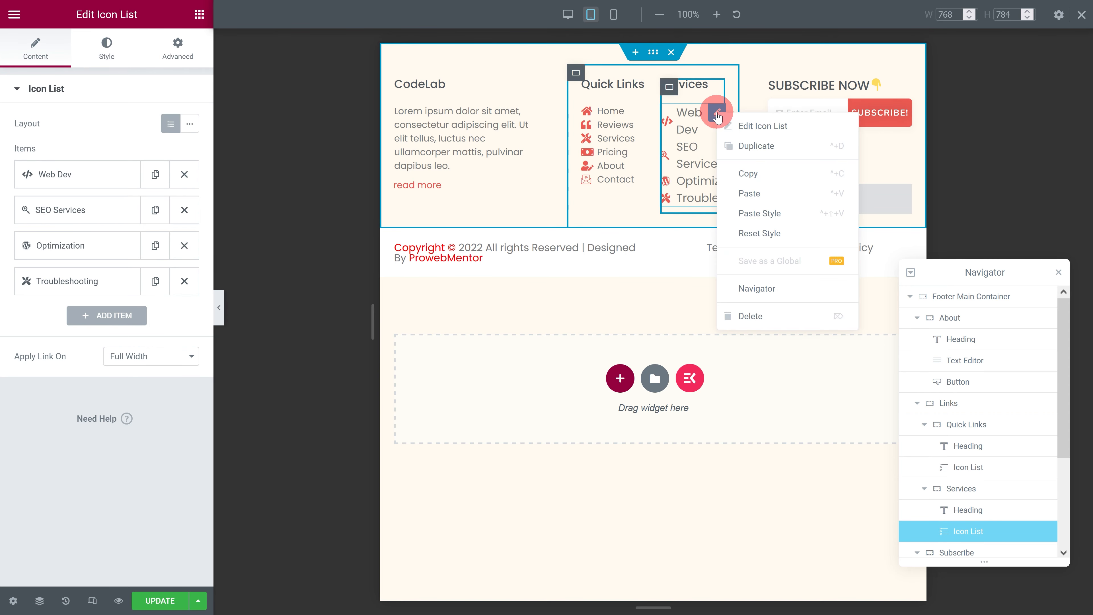
pyautogui.click(753, 212)
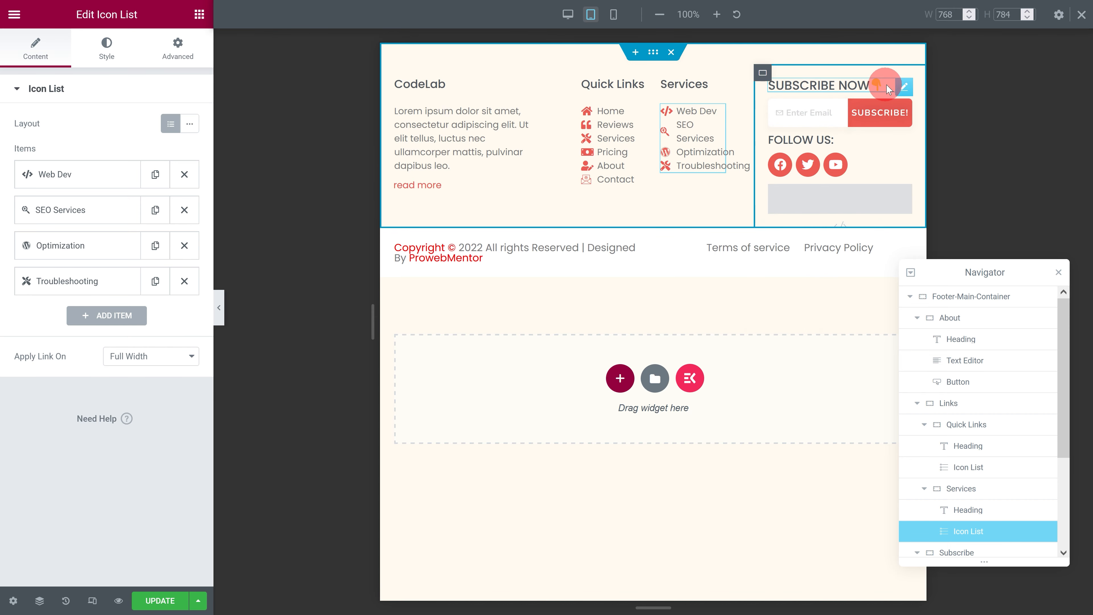
# Step: Set the tablet font size of the SUBSCRIBE NOW heading to 1 em
pyautogui.click(887, 87)
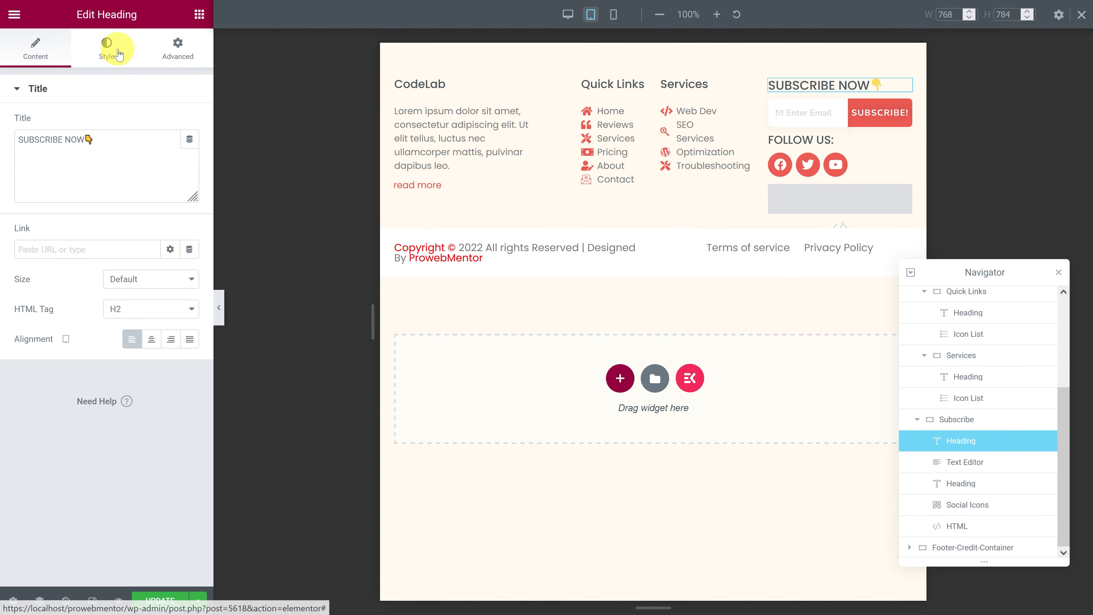
pyautogui.click(119, 54)
pyautogui.click(190, 153)
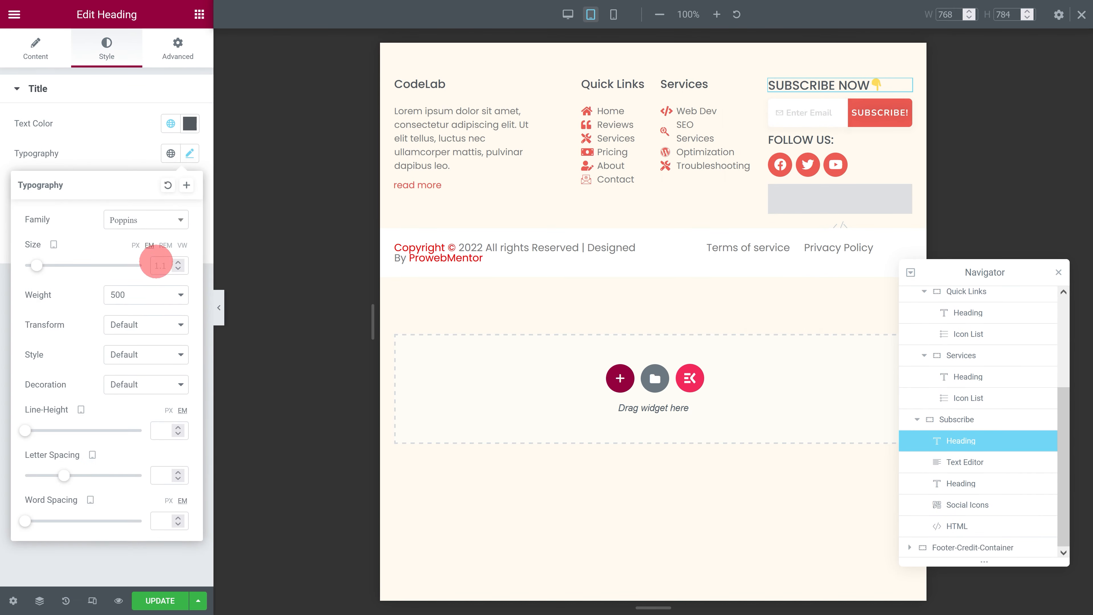
pyautogui.write('1')
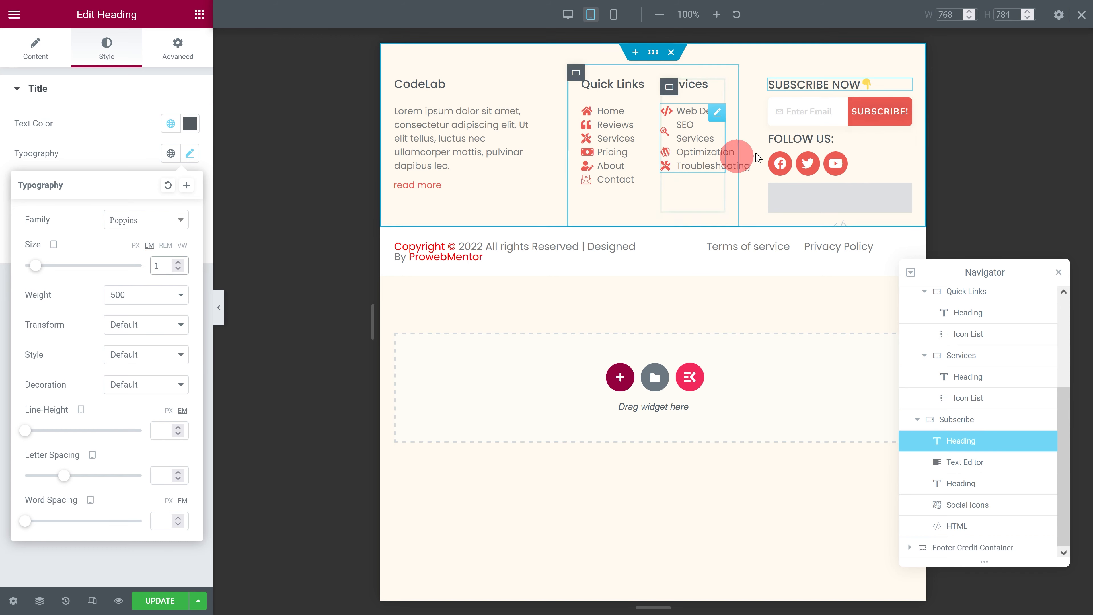
# Step: Set the tablet font size of the FOLLOW US heading to 0.8 em
pyautogui.click(873, 138)
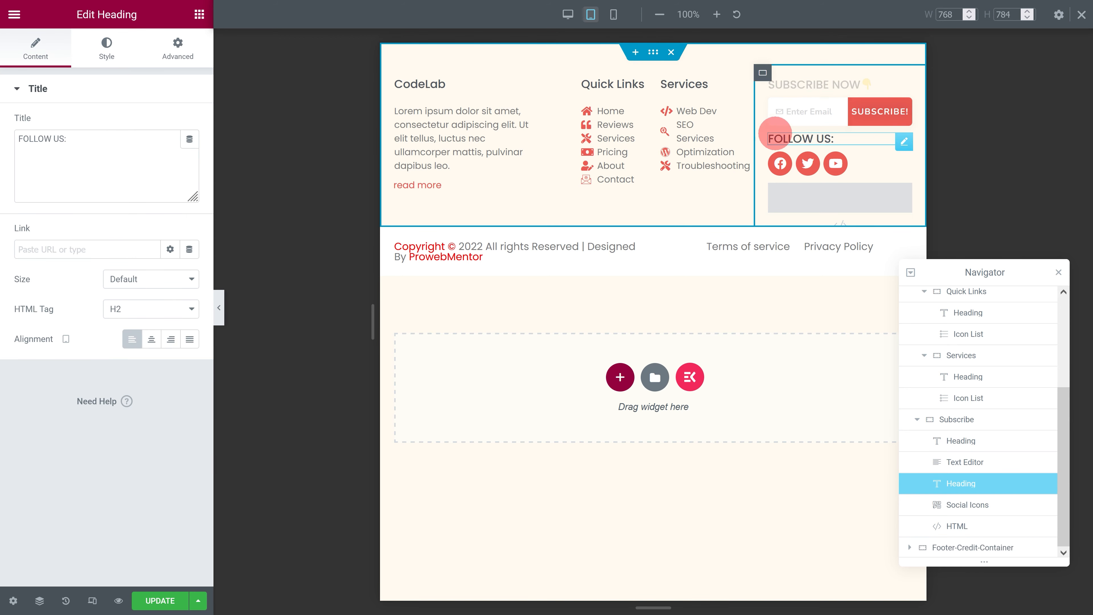
pyautogui.click(107, 49)
pyautogui.click(190, 153)
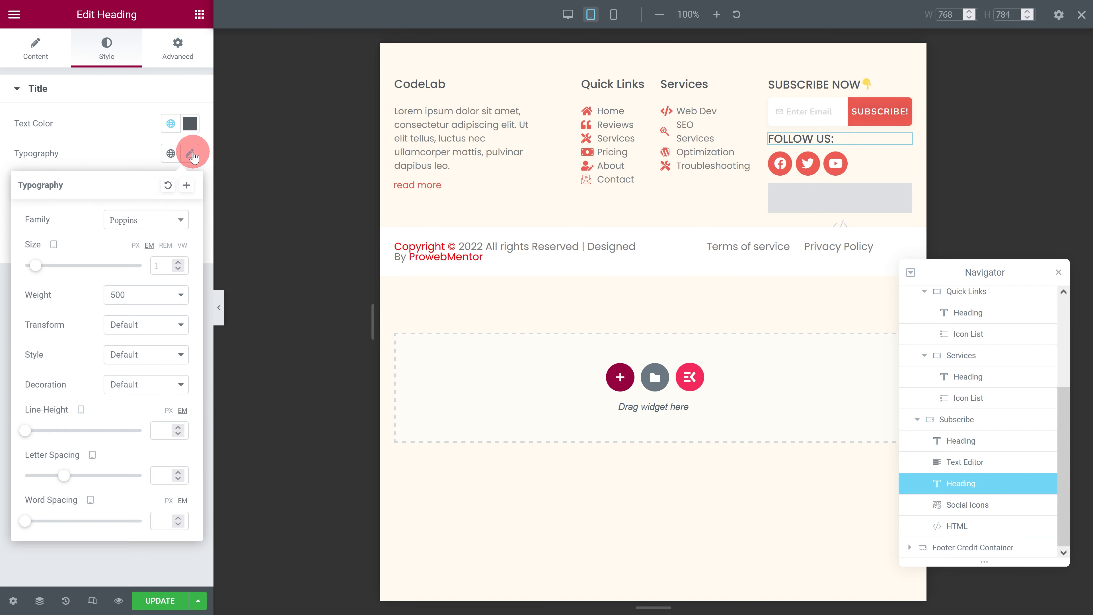
pyautogui.click(160, 264)
pyautogui.write('0.8')
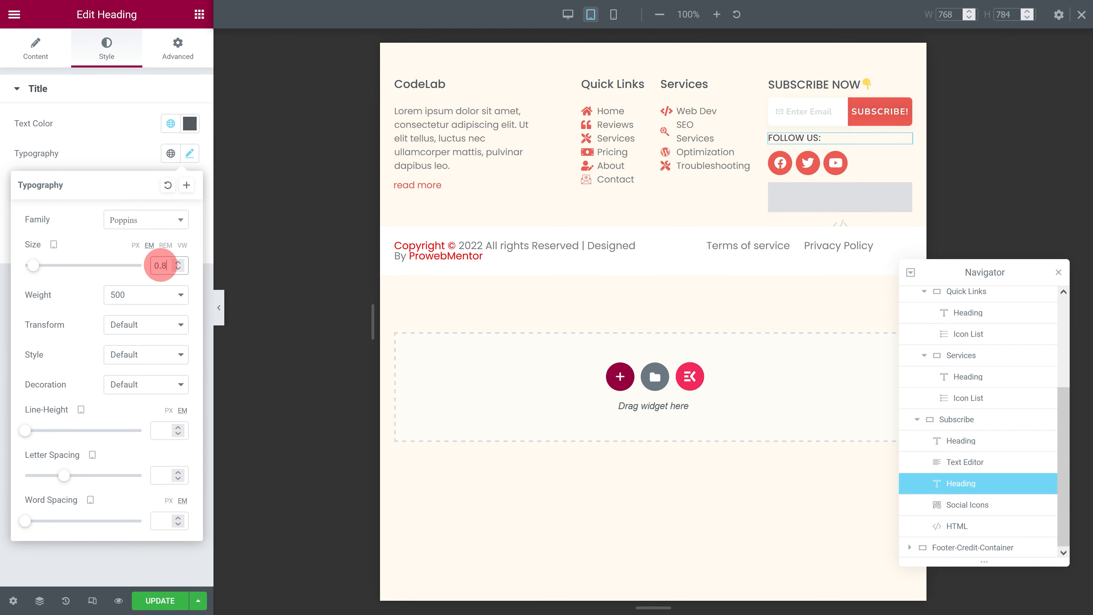
# Step: Set the tablet icon size of the social icons in the Subscribe container to 15
pyautogui.click(904, 162)
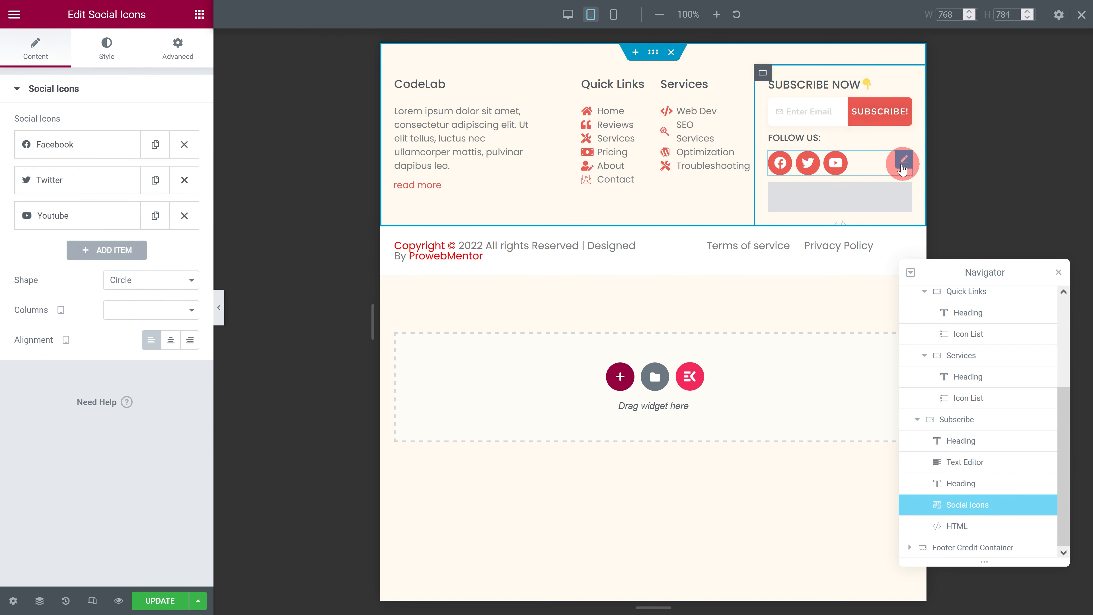
pyautogui.click(106, 48)
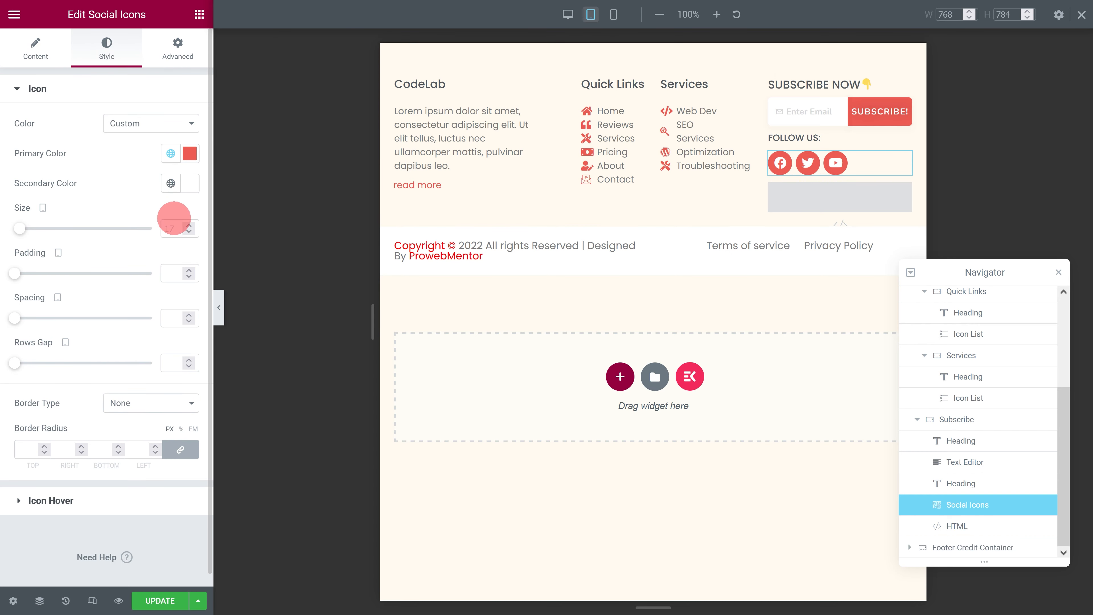
pyautogui.write('15')
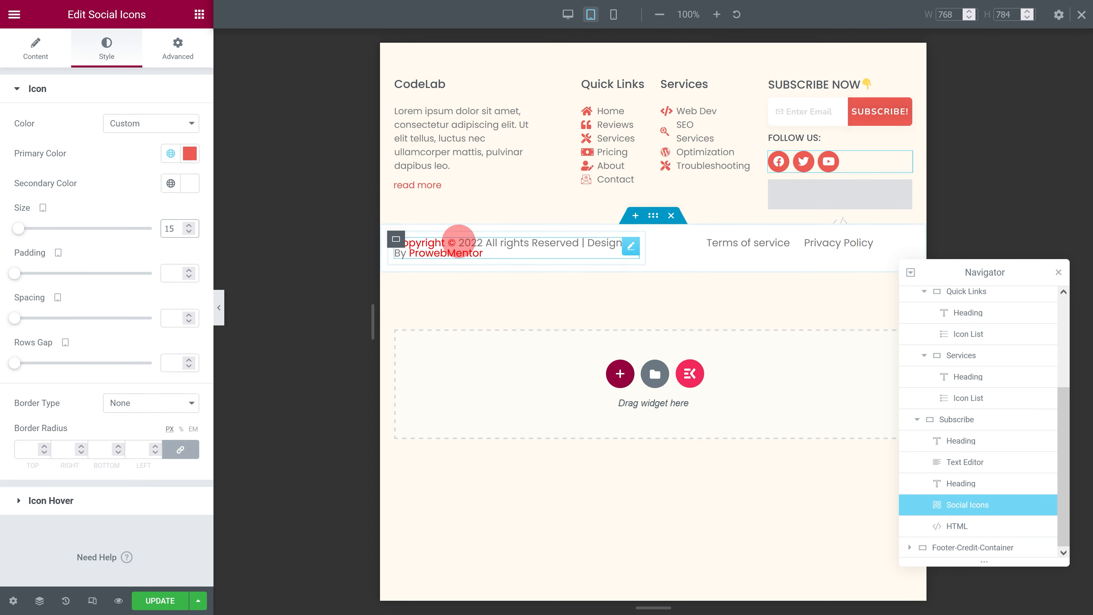
# Step: Set the tablet font size of the copyright heading in the footer credit container to 0.6 em
pyautogui.click(629, 245)
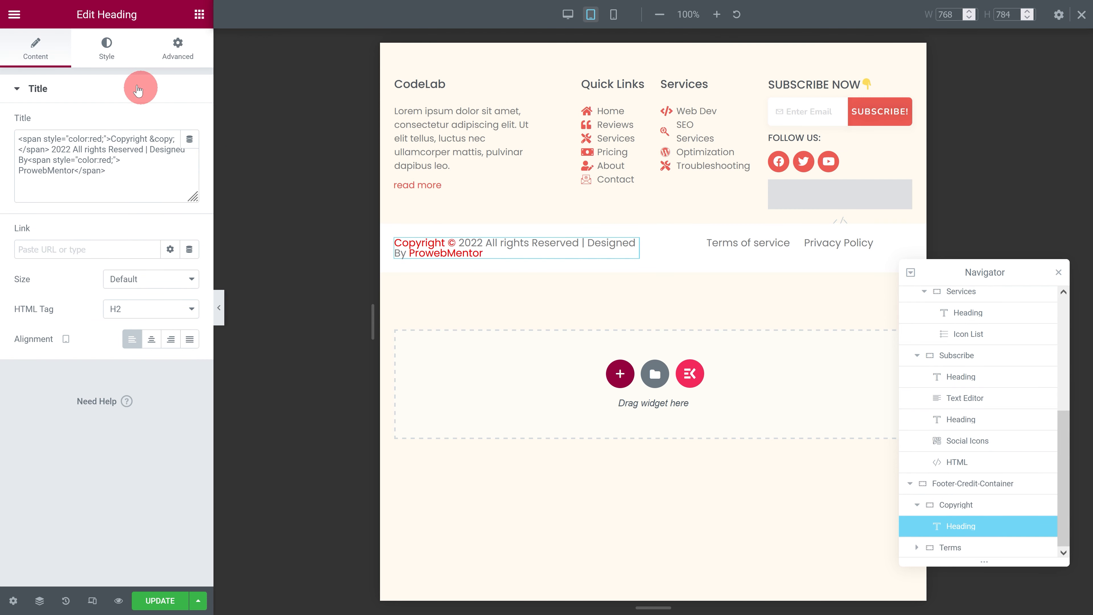
pyautogui.click(99, 61)
pyautogui.click(189, 153)
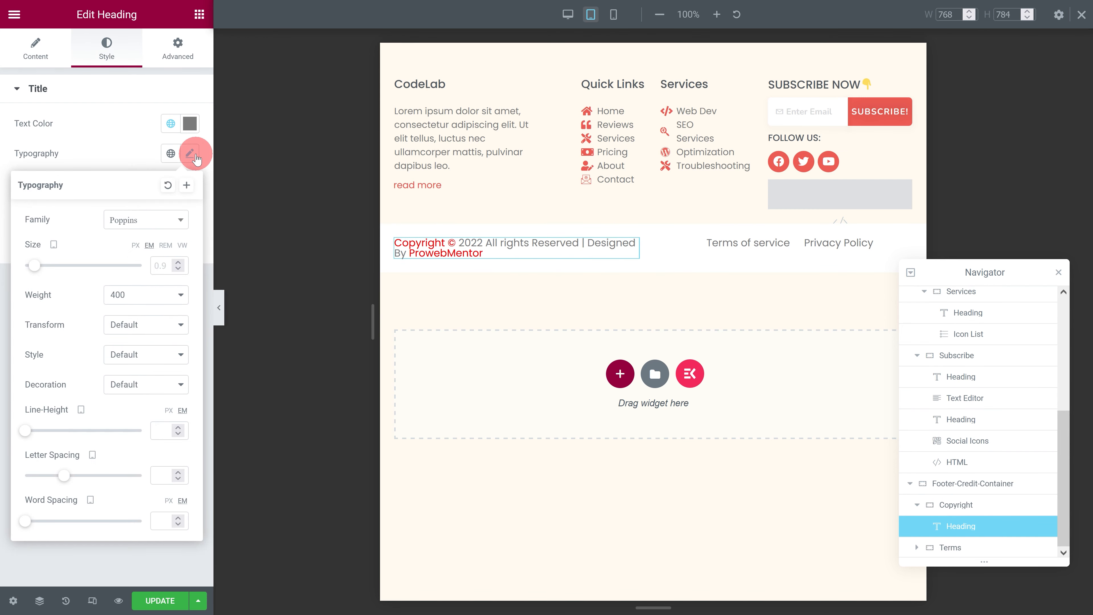
pyautogui.click(166, 245)
pyautogui.write('0.6')
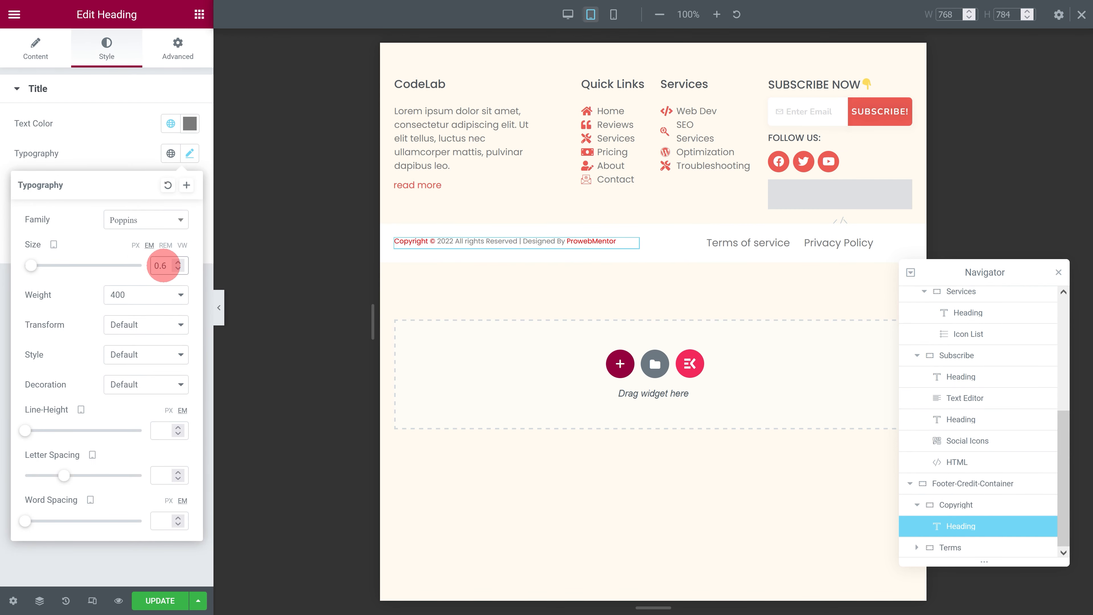
# Step: Set the tablet font size of the Terms of service heading to 0.6 em
pyautogui.click(776, 252)
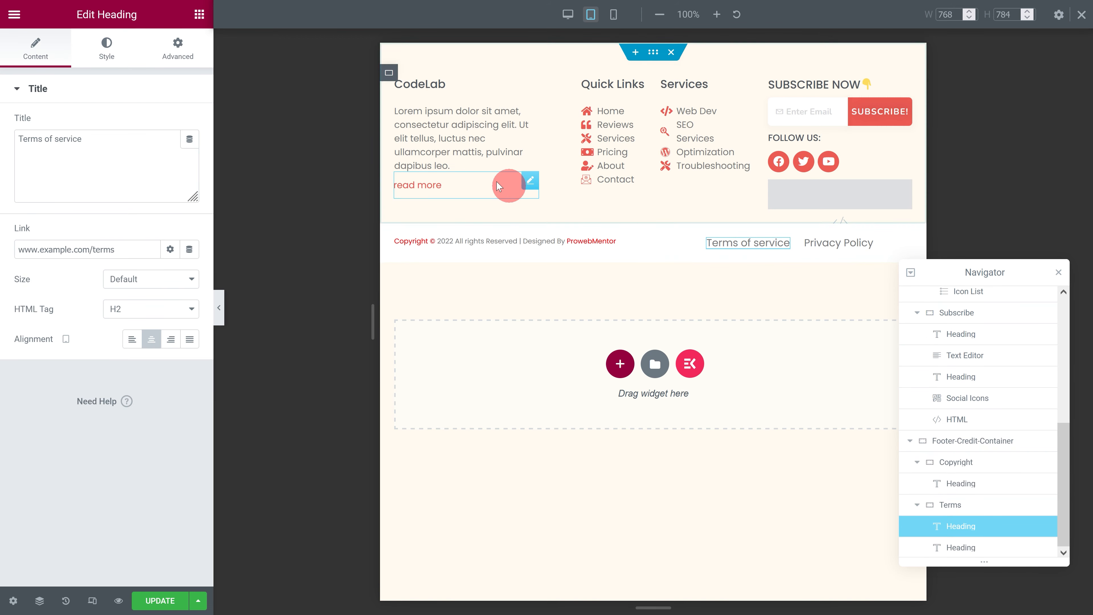
pyautogui.click(107, 61)
pyautogui.click(190, 153)
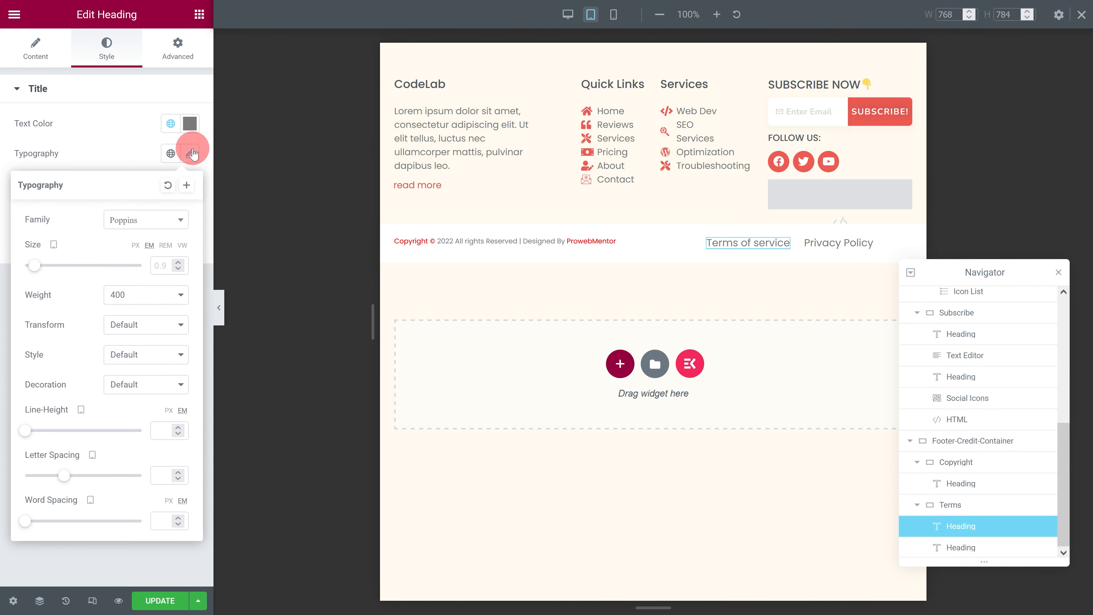
pyautogui.click(164, 265)
pyautogui.write('0.6')
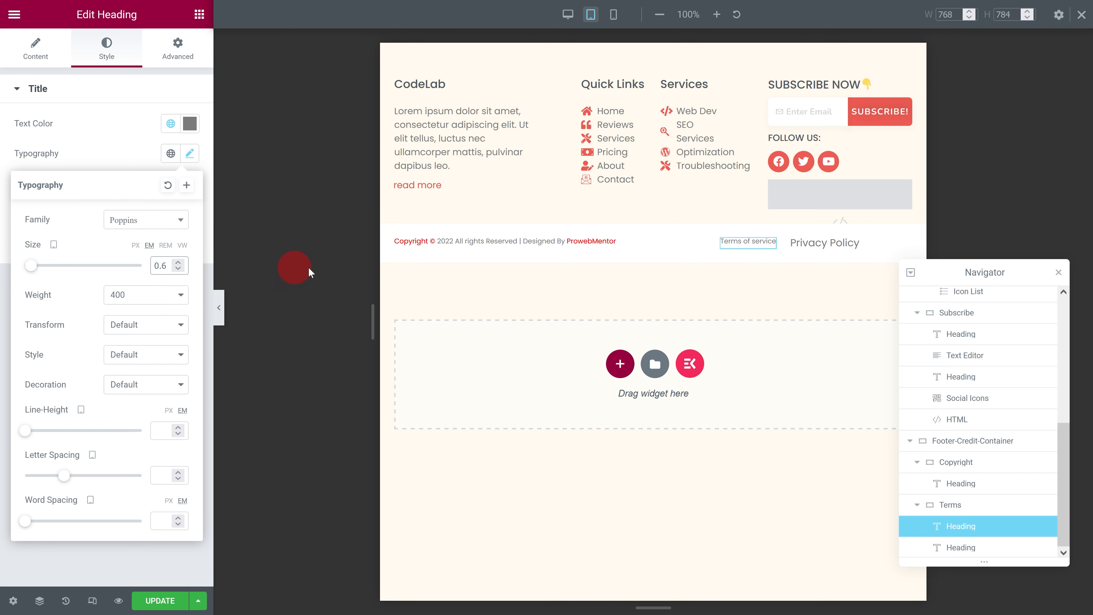
# Step: Set the tablet font size of the Privacy Policy heading to 0.6 em
pyautogui.click(856, 241)
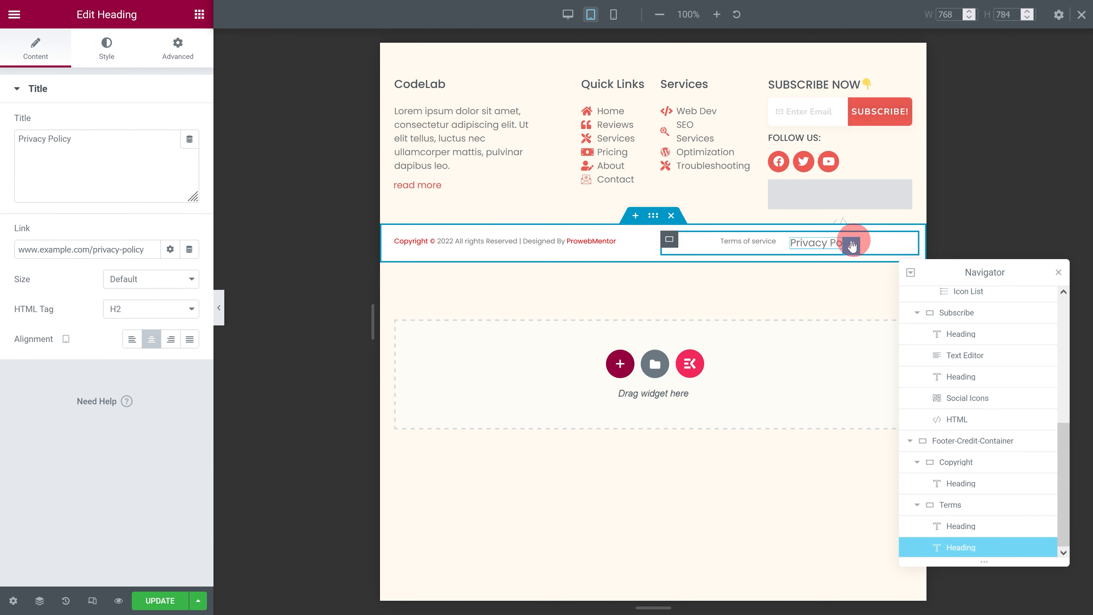
pyautogui.click(110, 51)
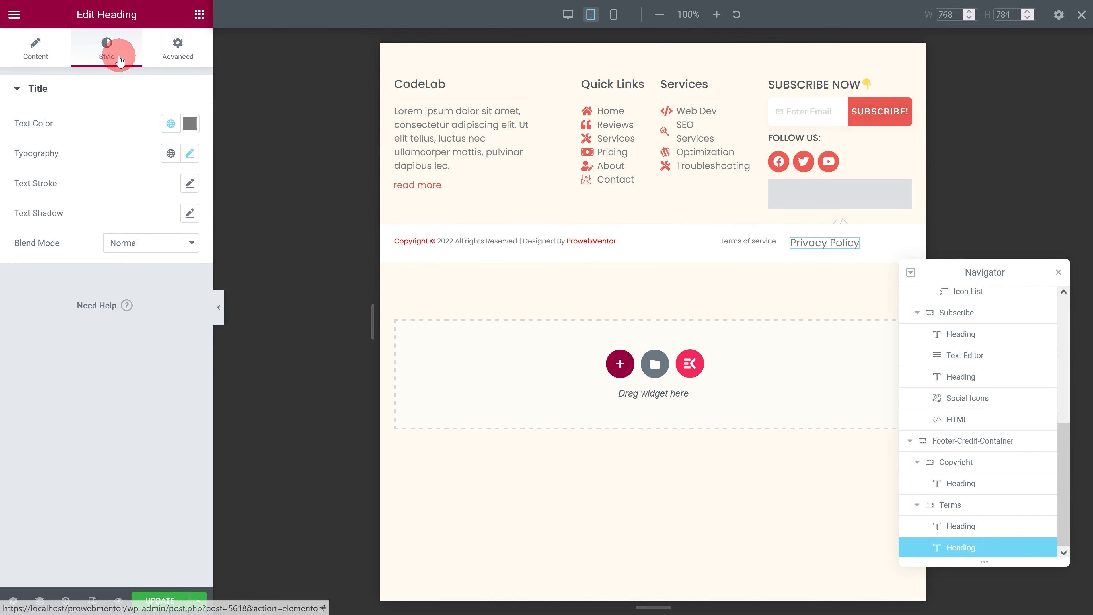
pyautogui.click(190, 153)
pyautogui.click(164, 264)
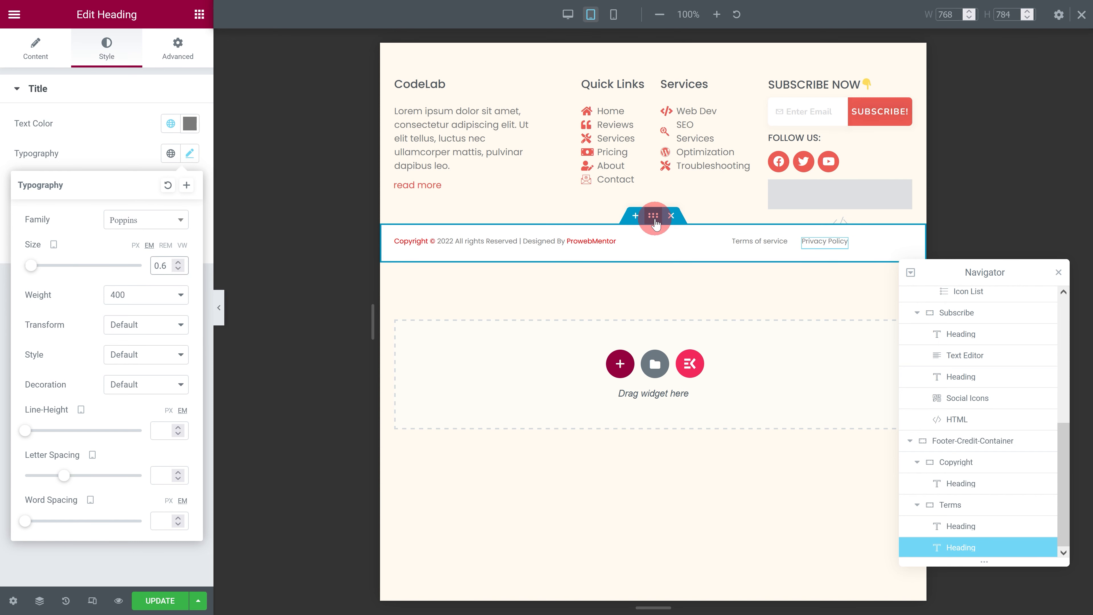
pyautogui.click(653, 217)
pyautogui.click(178, 49)
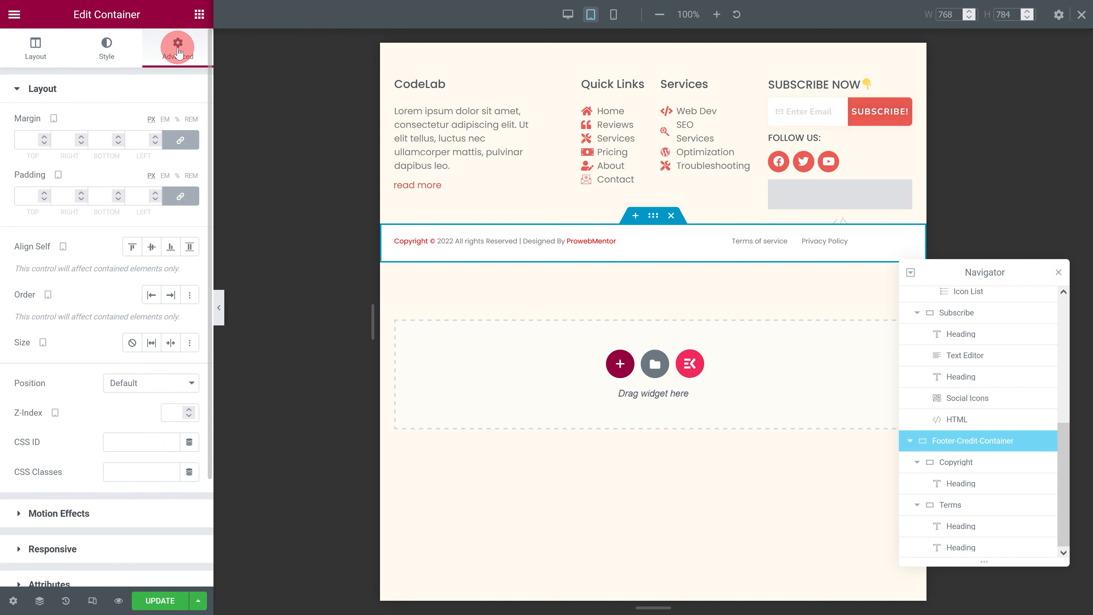
pyautogui.write('10')
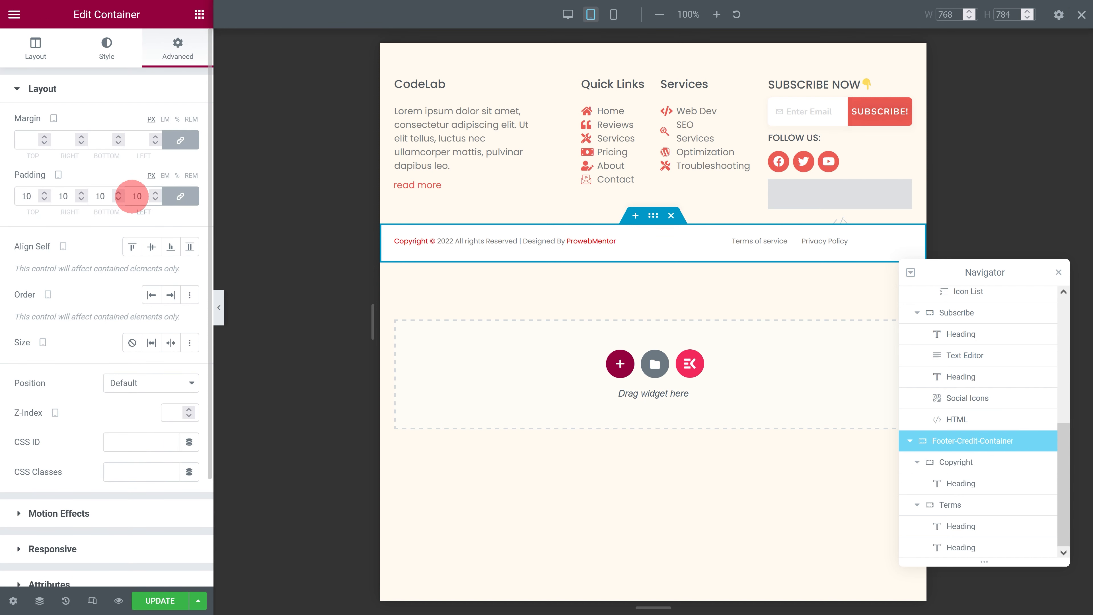
pyautogui.click(174, 199)
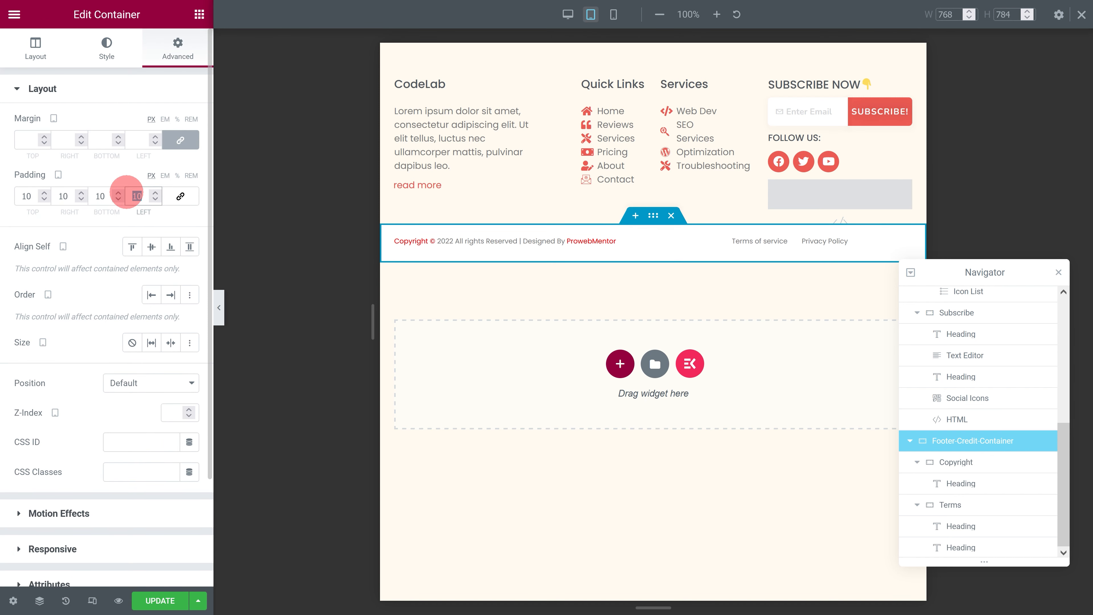
pyautogui.write('20')
pyautogui.click(69, 196)
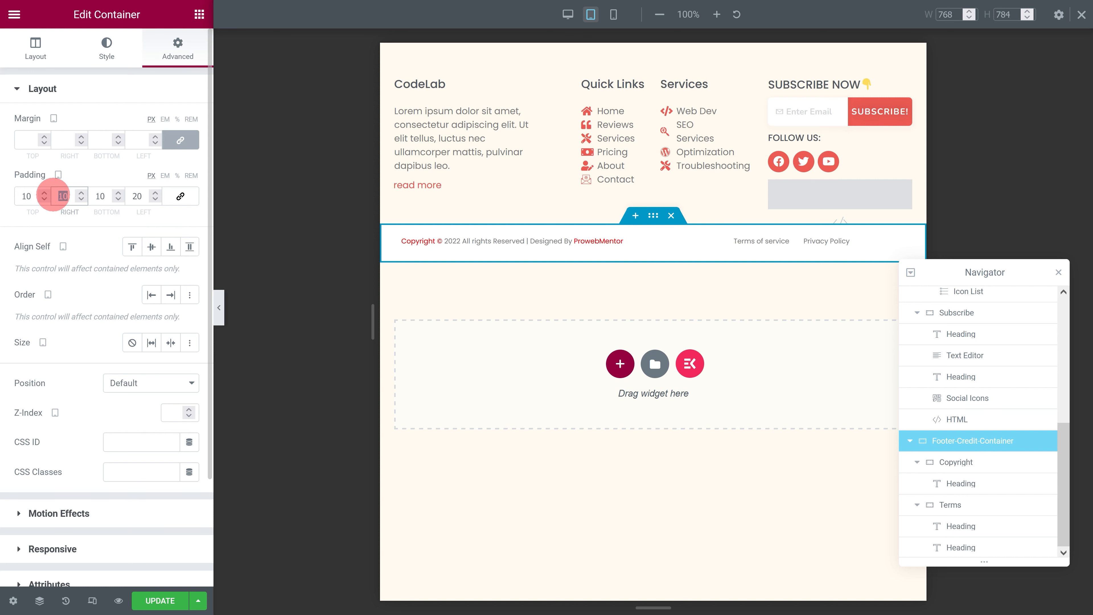
pyautogui.write('20')
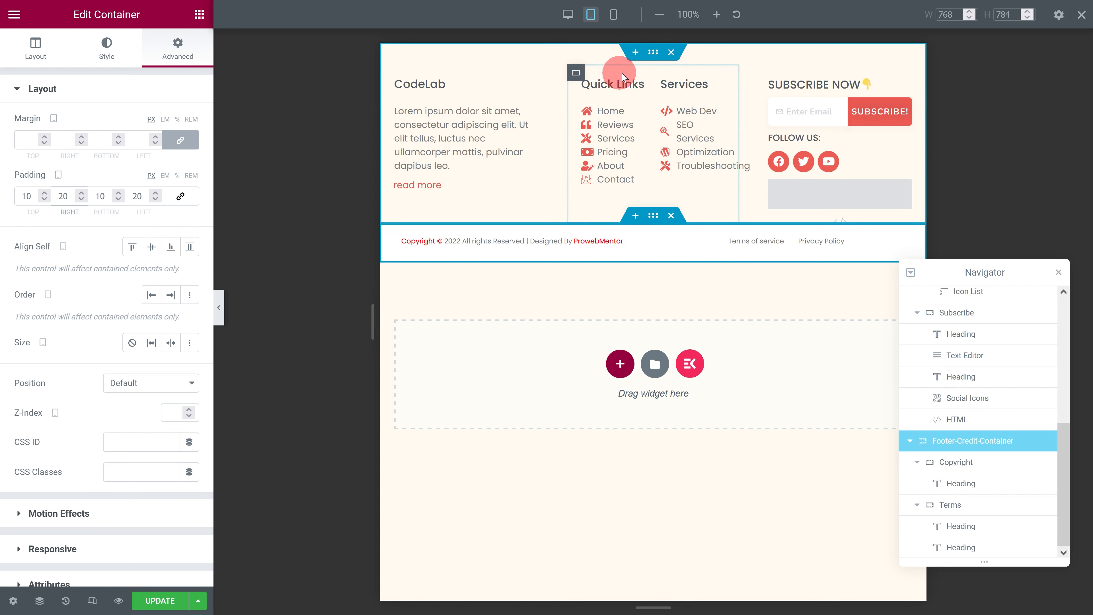
pyautogui.click(618, 56)
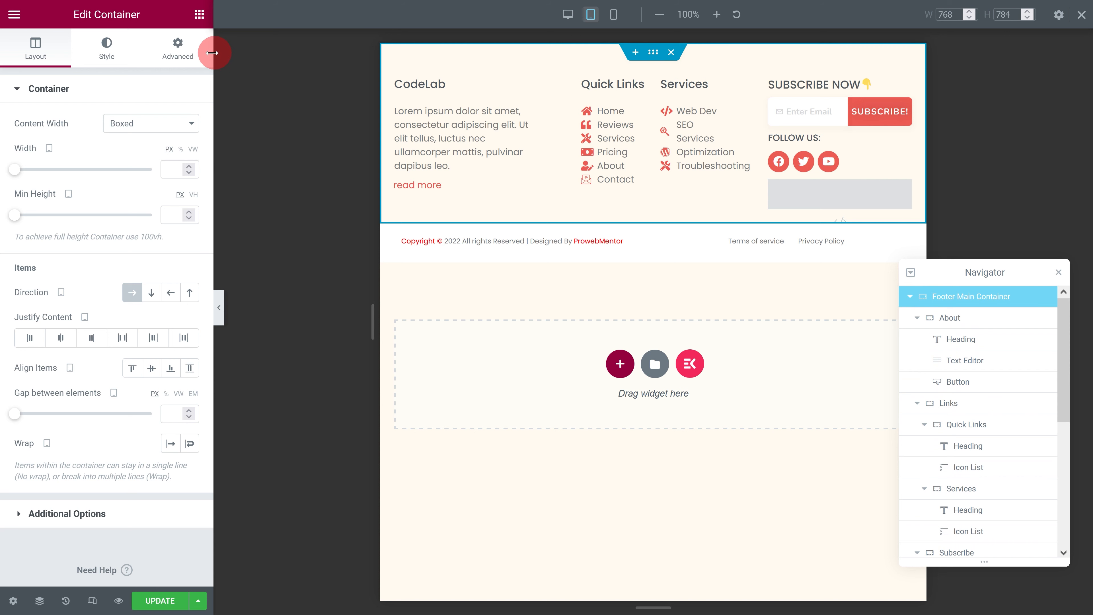
pyautogui.click(177, 48)
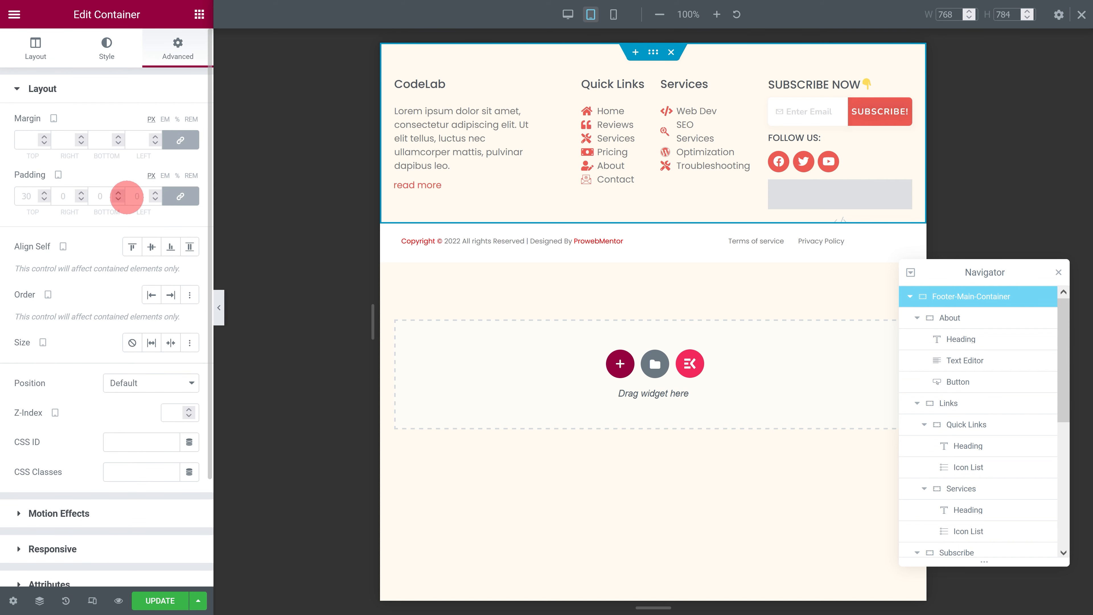
pyautogui.write('20')
pyautogui.click(179, 198)
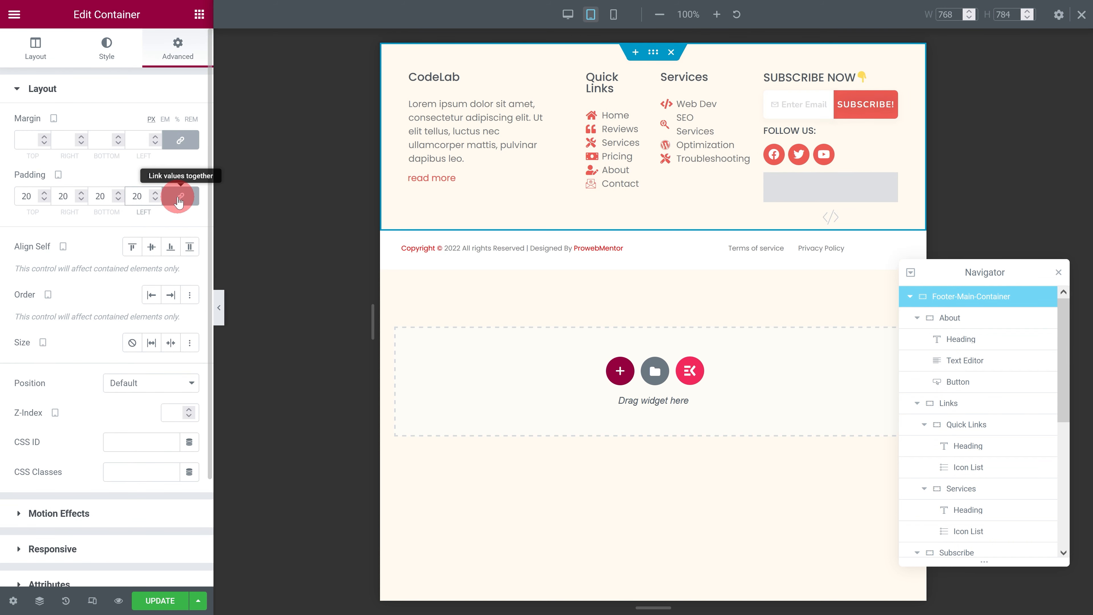
pyautogui.doubleClick(92, 195)
pyautogui.write('0')
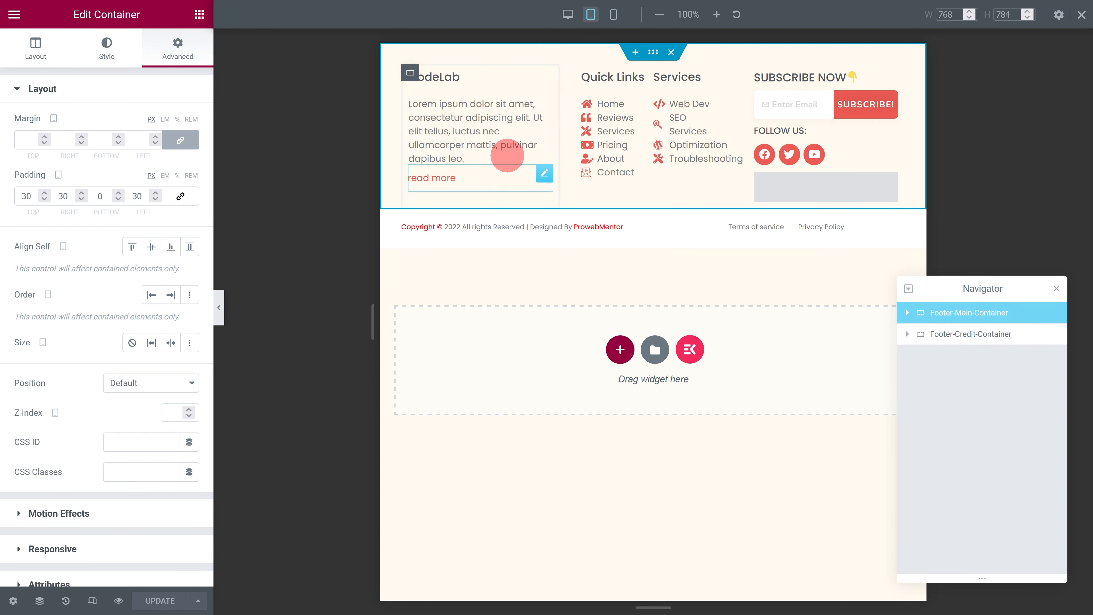
# Step: Switch to the mobile view and set the About container's order to End
pyautogui.click(613, 15)
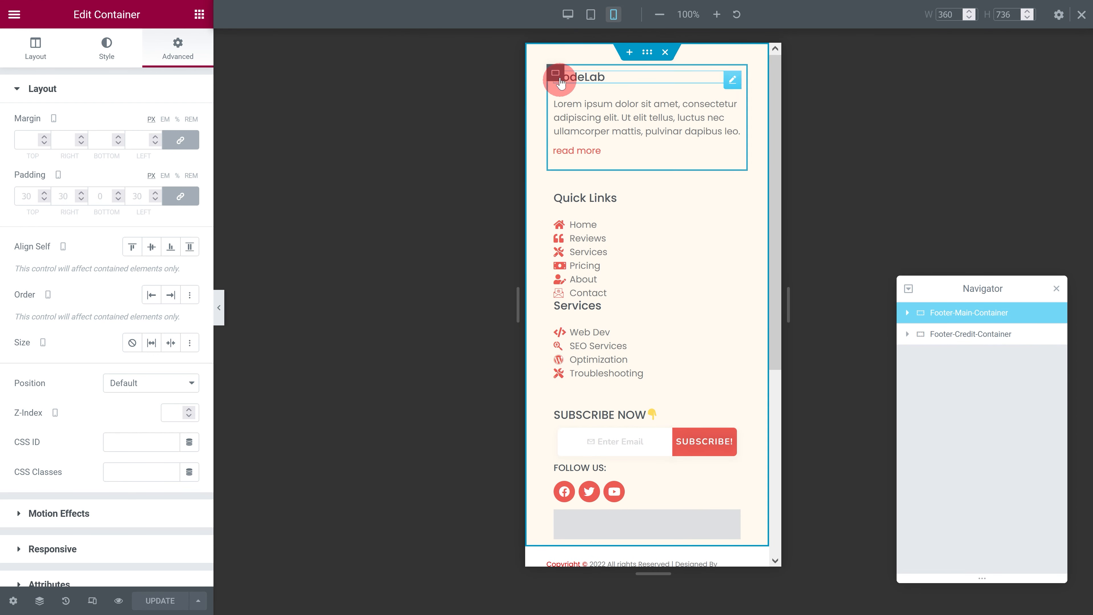
pyautogui.click(557, 72)
pyautogui.click(164, 46)
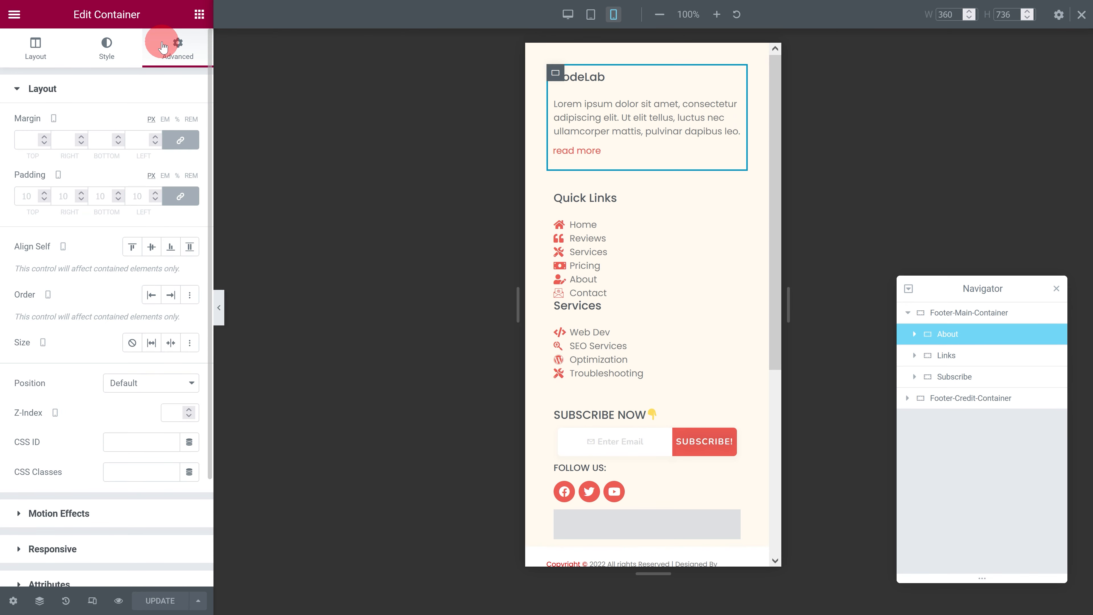
pyautogui.click(170, 295)
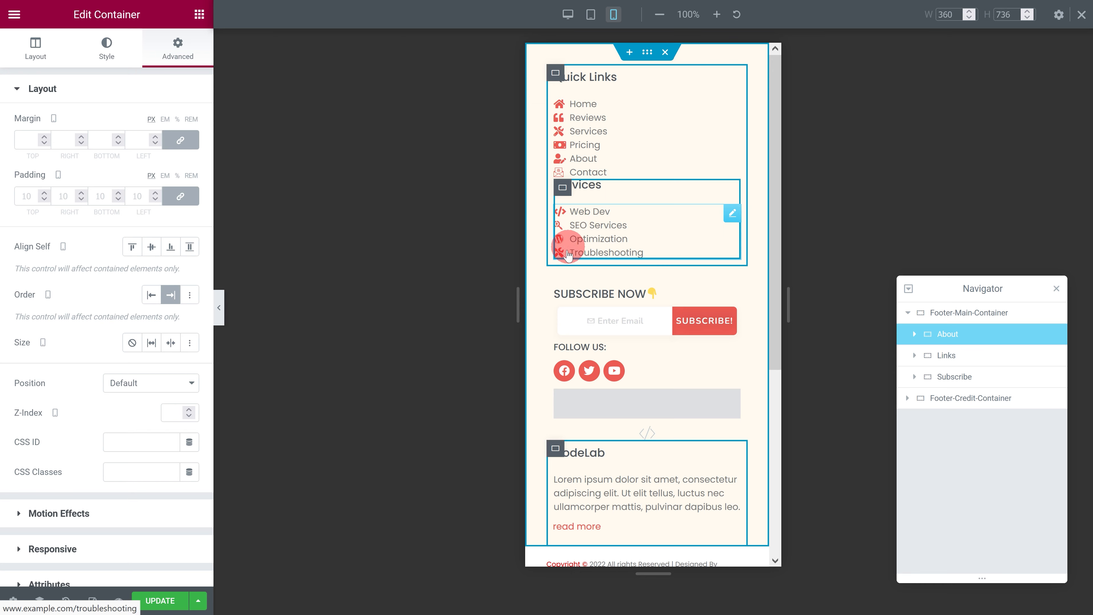
# Step: Set the Subscribe container's order to Start in the mobile view
pyautogui.click(555, 289)
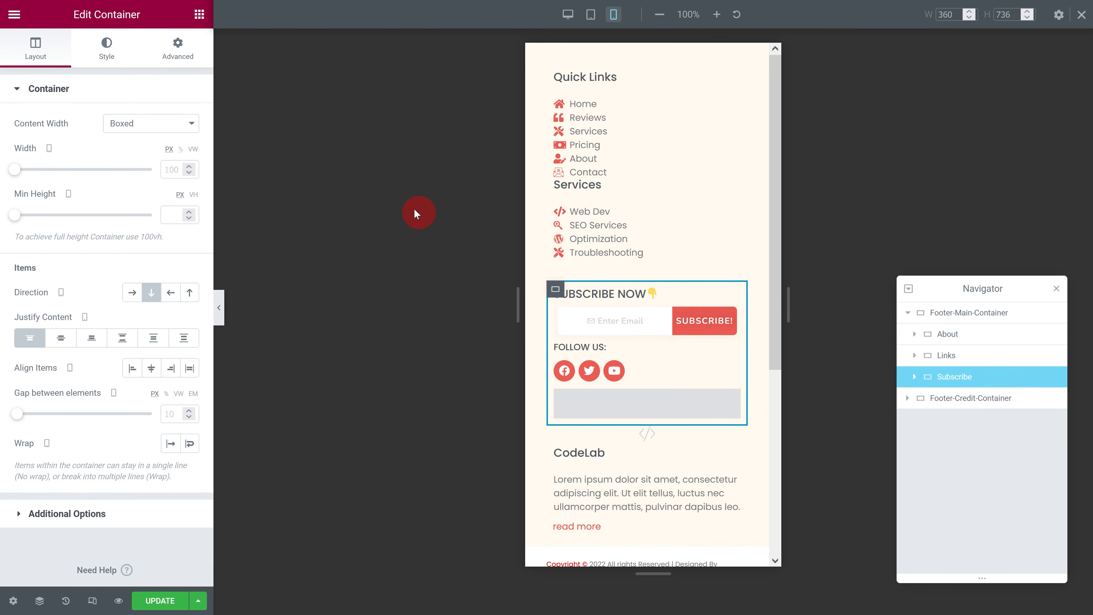
pyautogui.click(177, 47)
pyautogui.click(152, 247)
pyautogui.click(151, 296)
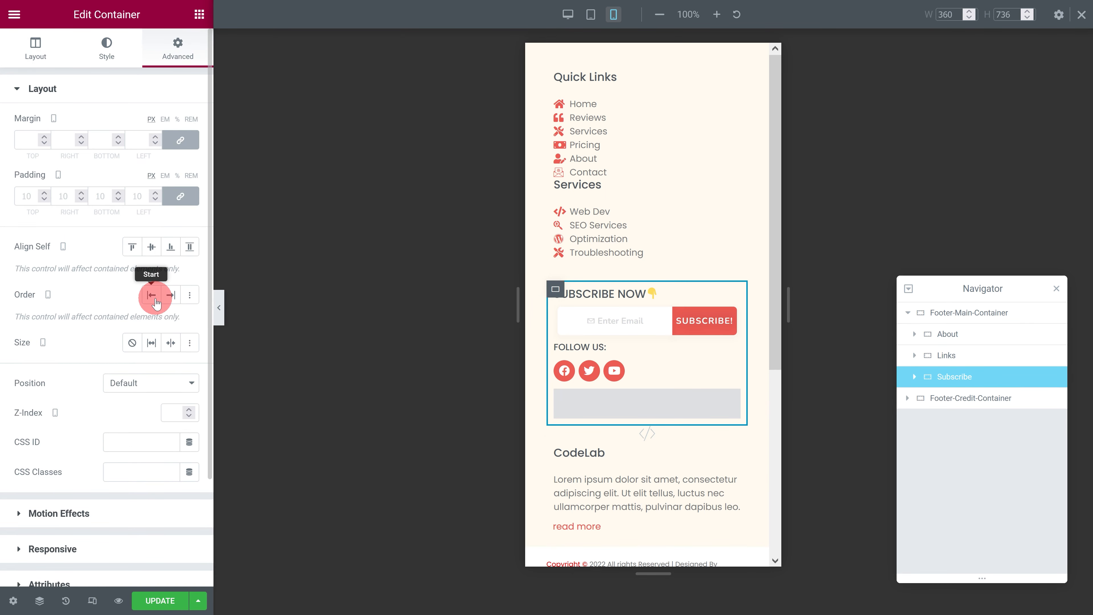
# Step: Center-align the SUBSCRIBE NOW heading in the mobile view
pyautogui.click(594, 87)
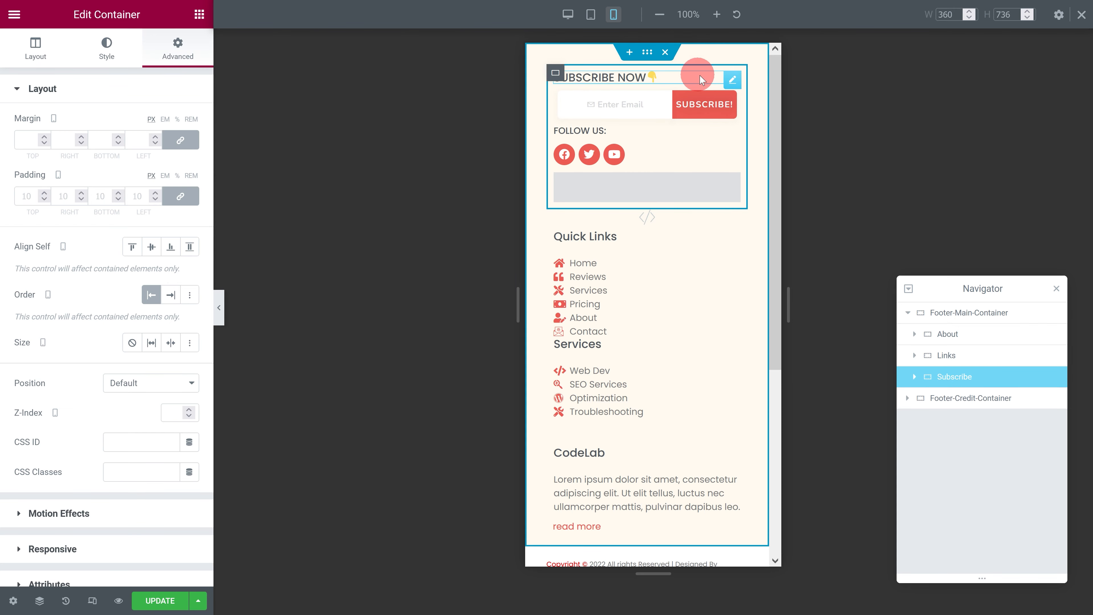
pyautogui.click(727, 79)
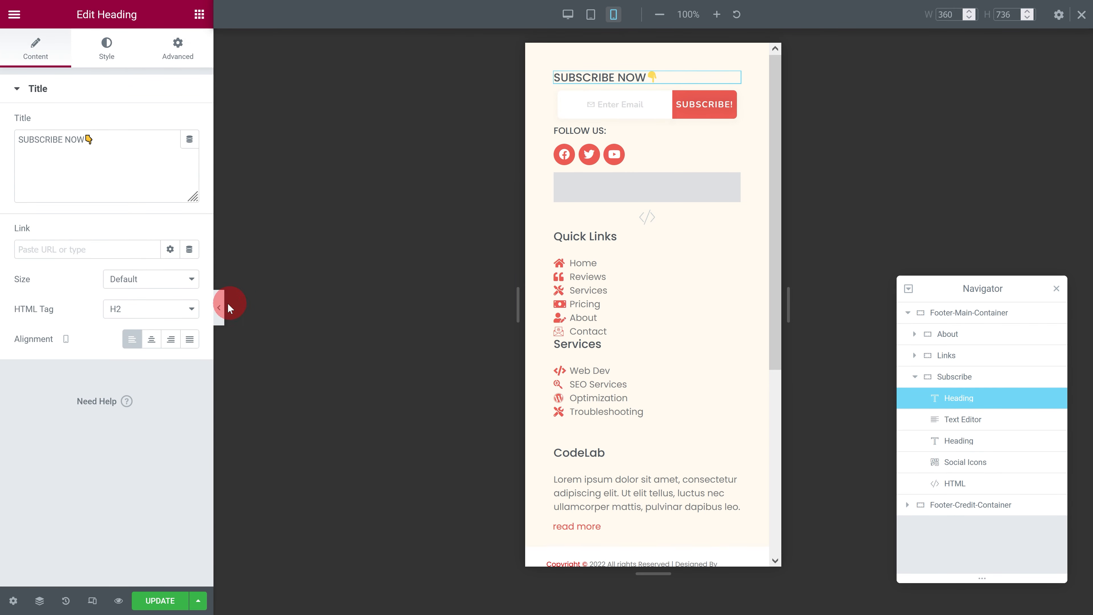
pyautogui.click(152, 339)
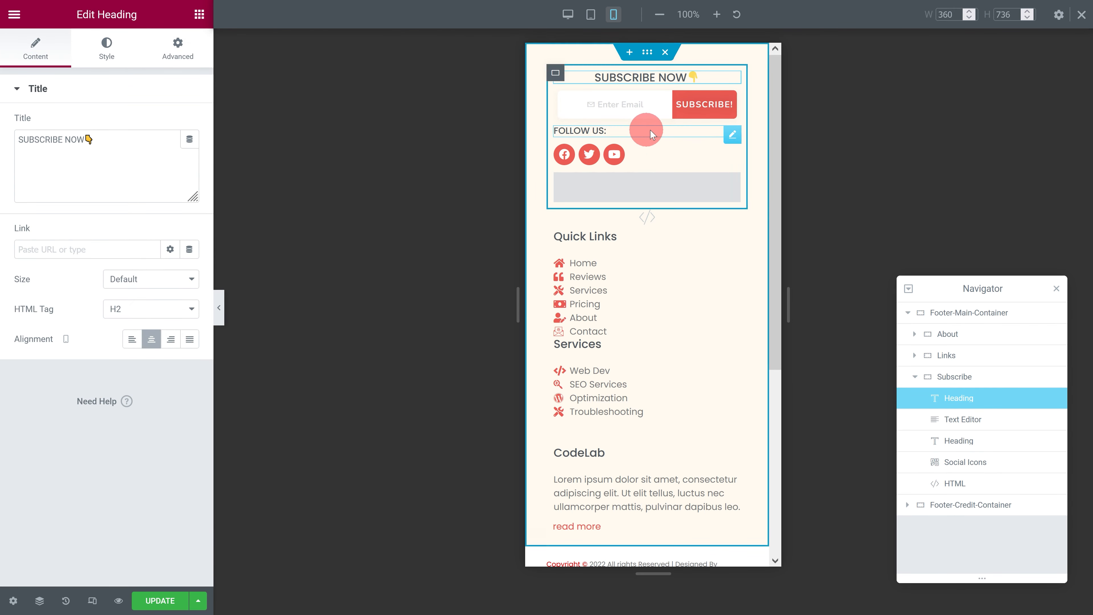
# Step: Center-align the FOLLOW US heading and the social icons below it in the mobile view
pyautogui.click(731, 132)
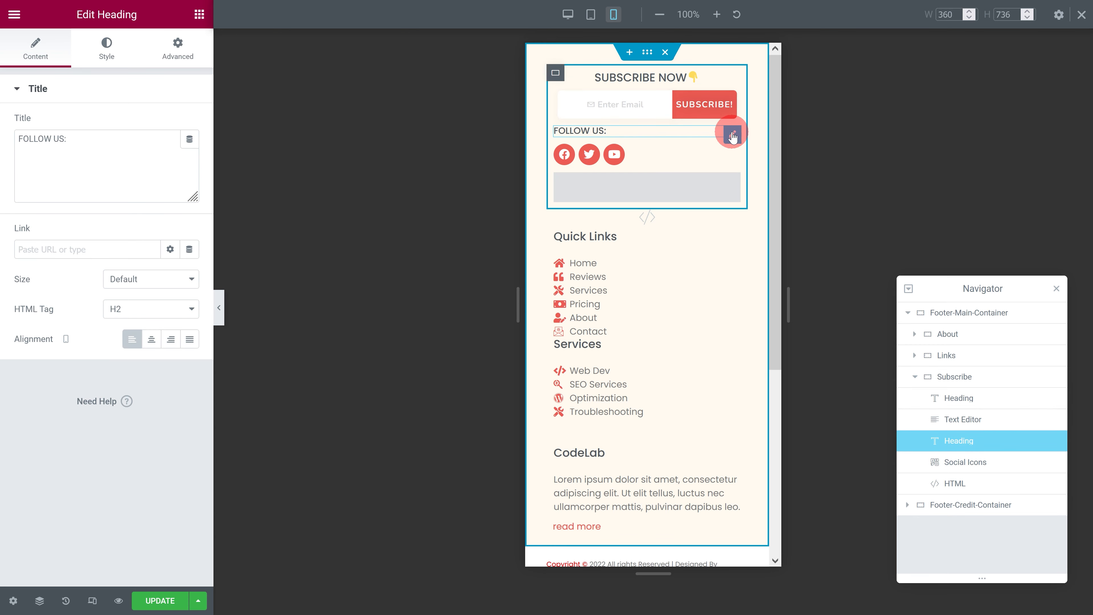
pyautogui.click(151, 338)
pyautogui.click(730, 152)
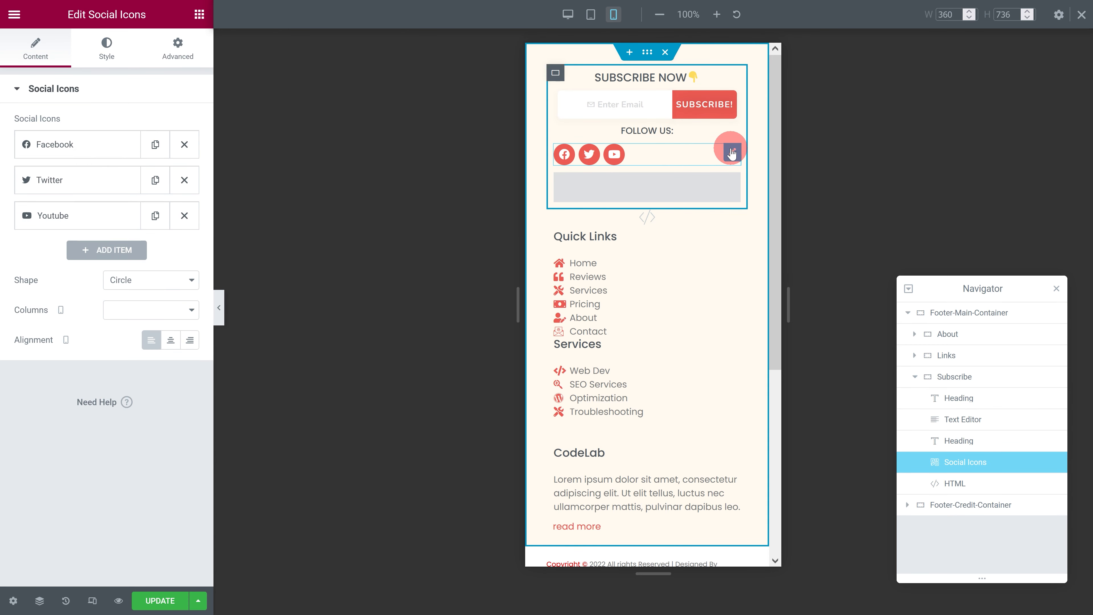
pyautogui.click(170, 344)
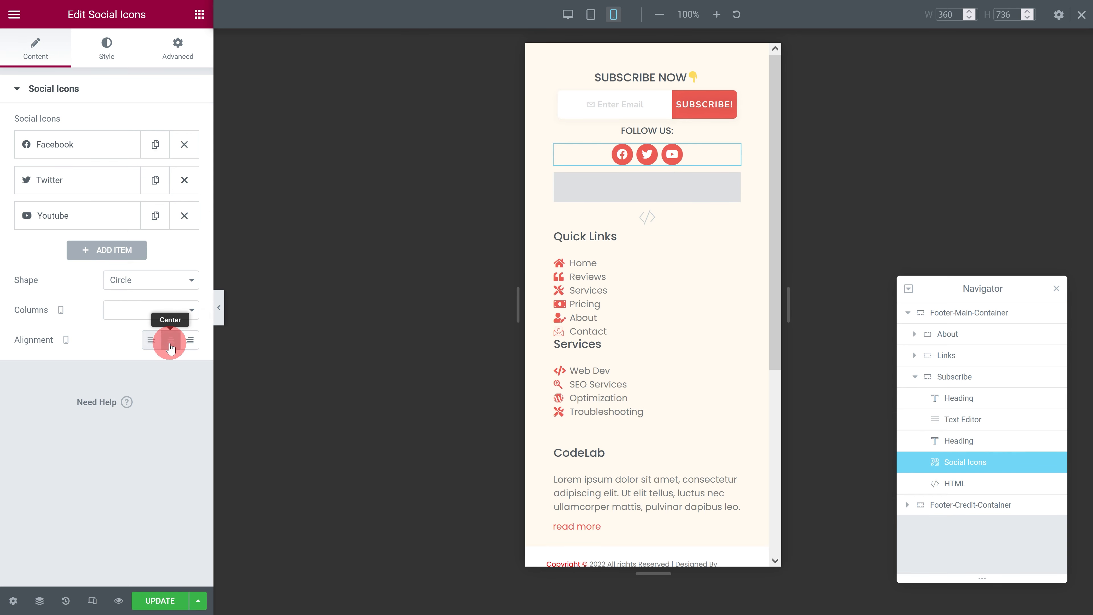
# Step: Set the Links container to No Wrap in the mobile view
pyautogui.click(555, 234)
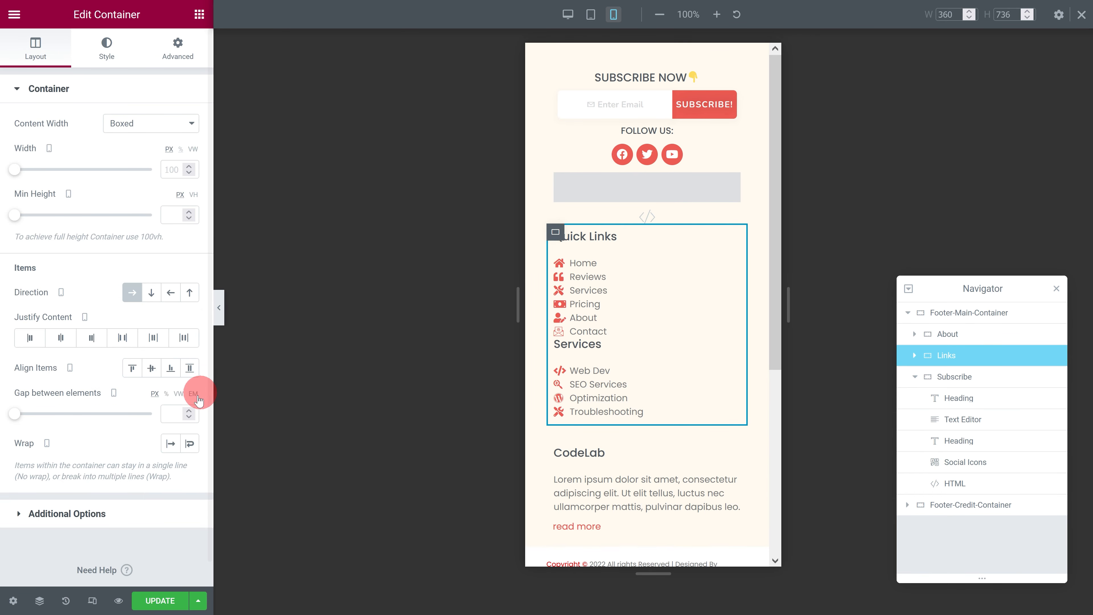
pyautogui.click(170, 444)
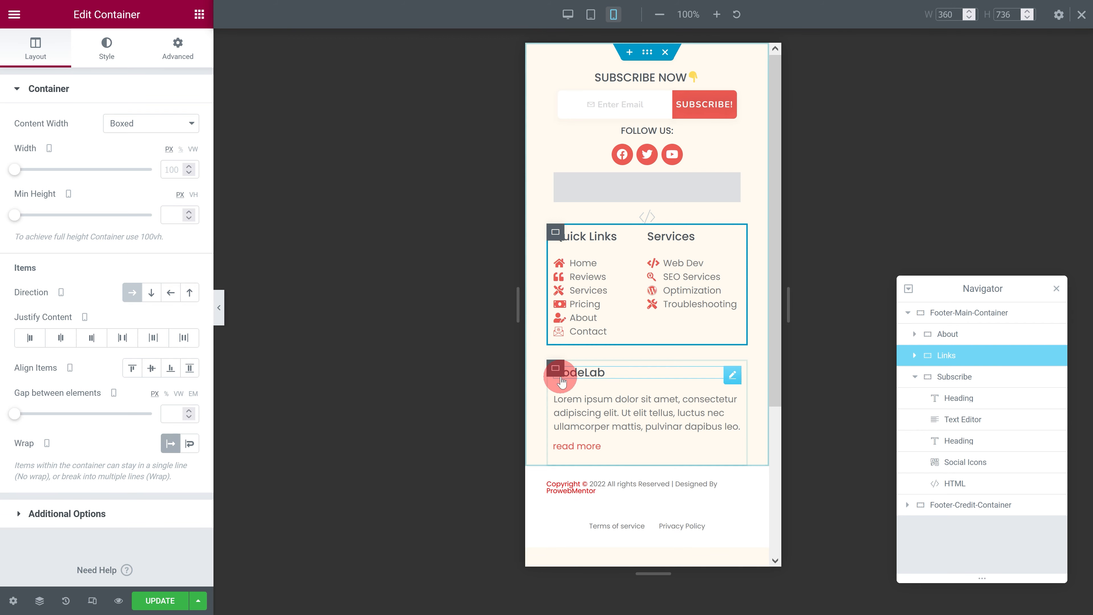
# Step: Center-align the CodeLab heading, its paragraph and the read more button in the mobile view
pyautogui.click(733, 375)
pyautogui.click(153, 341)
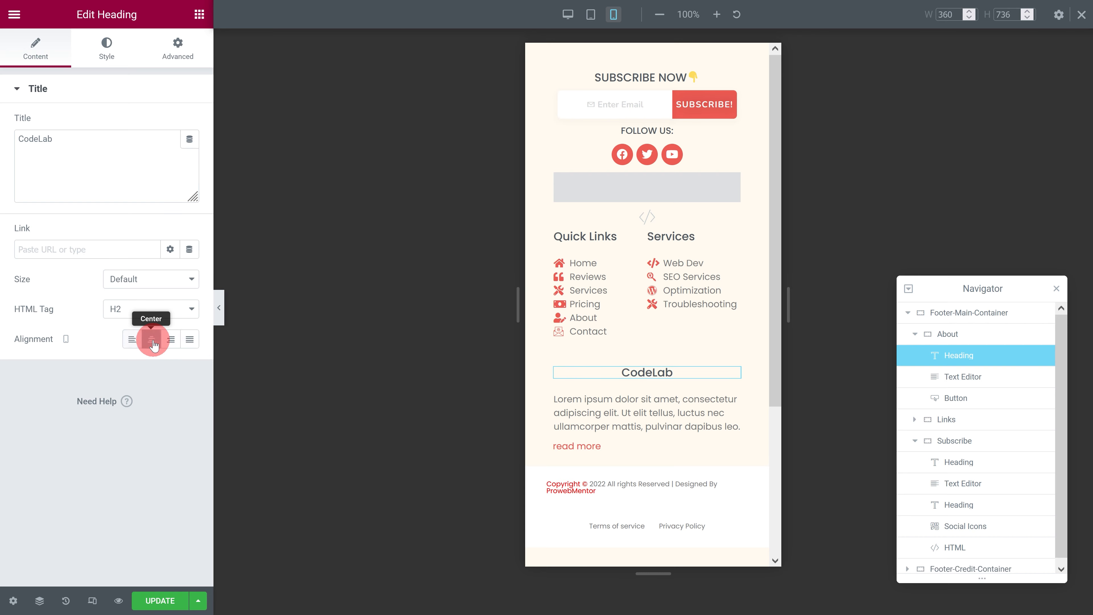
pyautogui.click(732, 401)
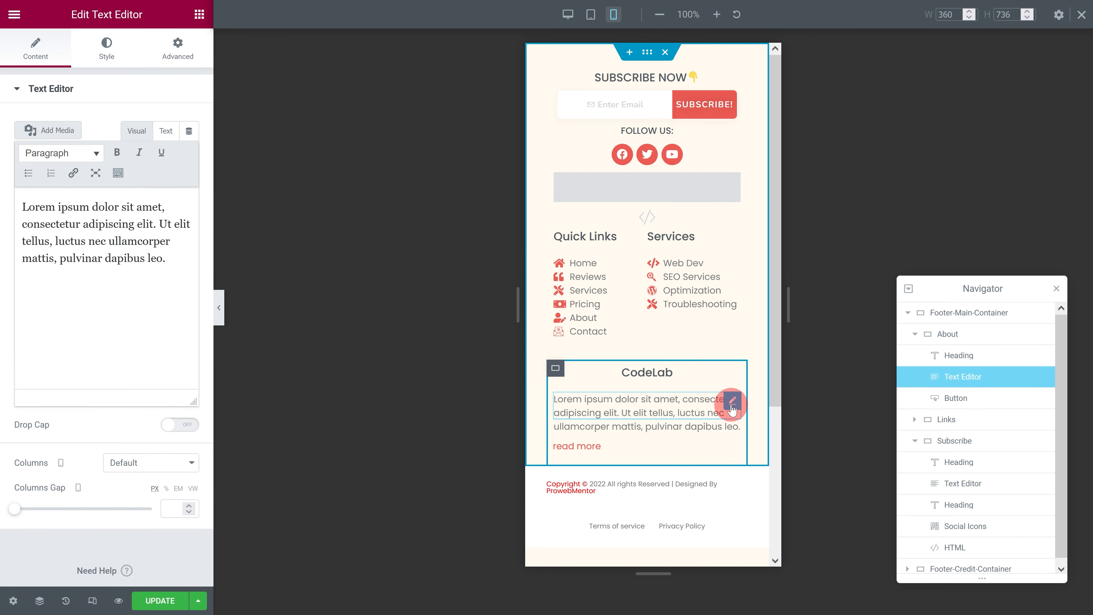
pyautogui.click(107, 47)
pyautogui.click(156, 125)
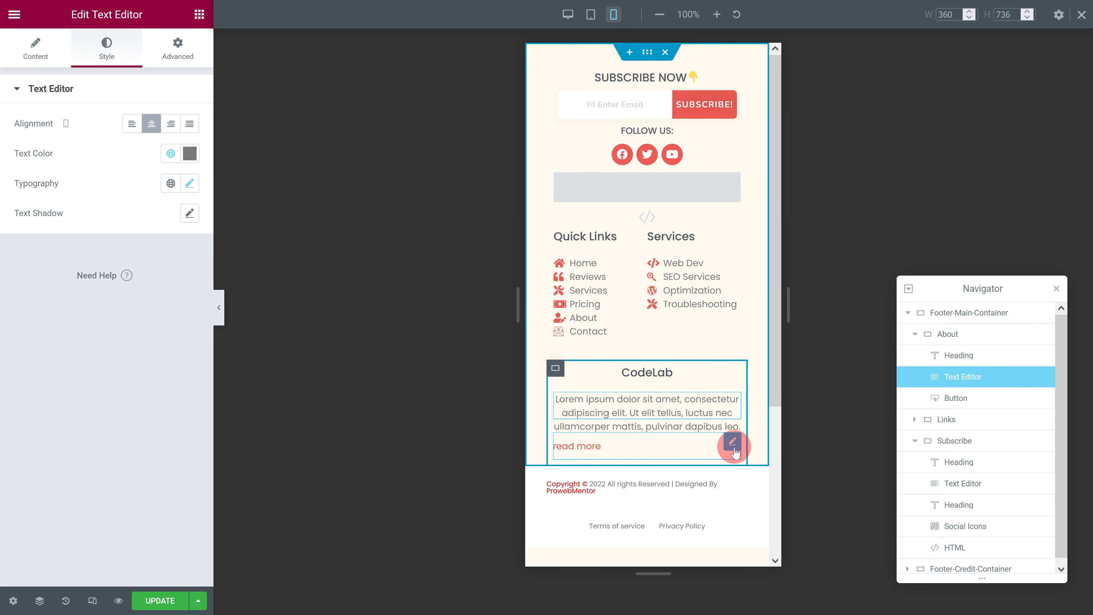
pyautogui.click(734, 449)
pyautogui.click(155, 234)
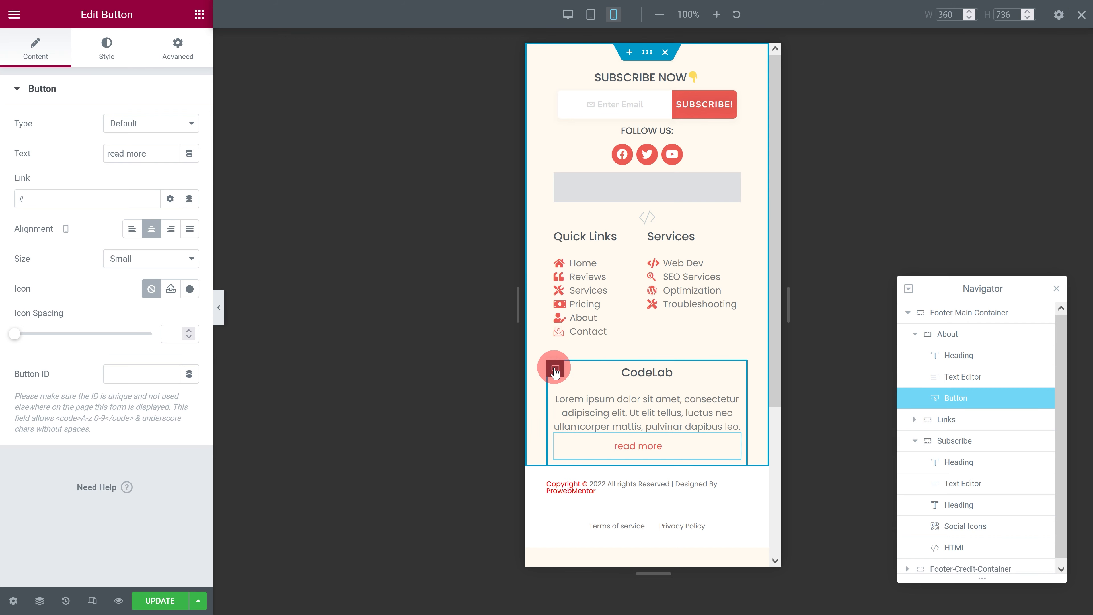
# Step: Set the About container's gap between elements to 10 px in the mobile view
pyautogui.click(555, 369)
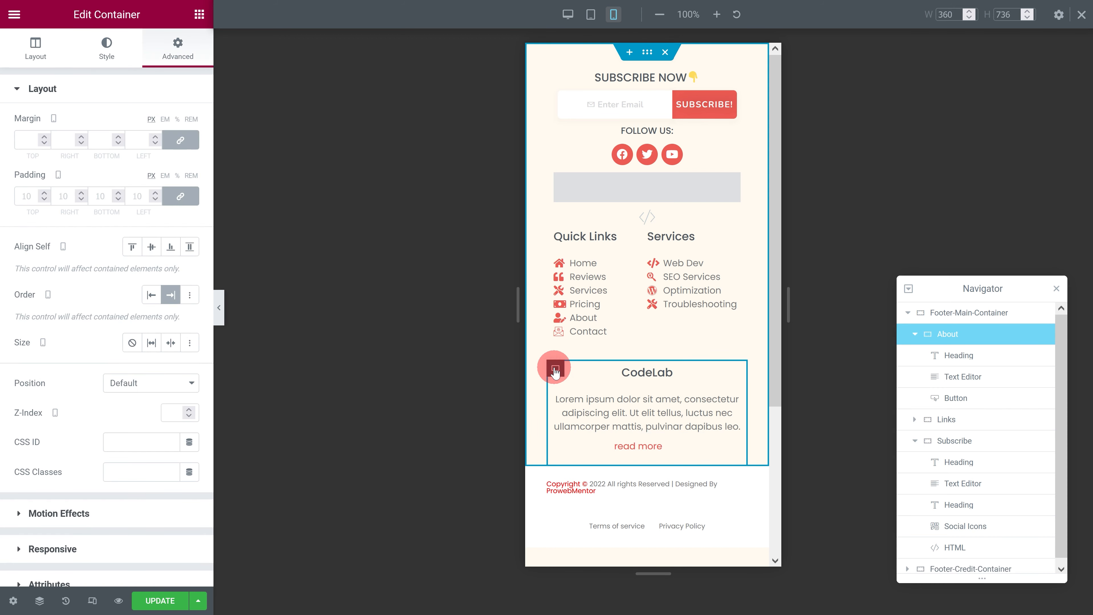
pyautogui.click(36, 43)
pyautogui.click(178, 413)
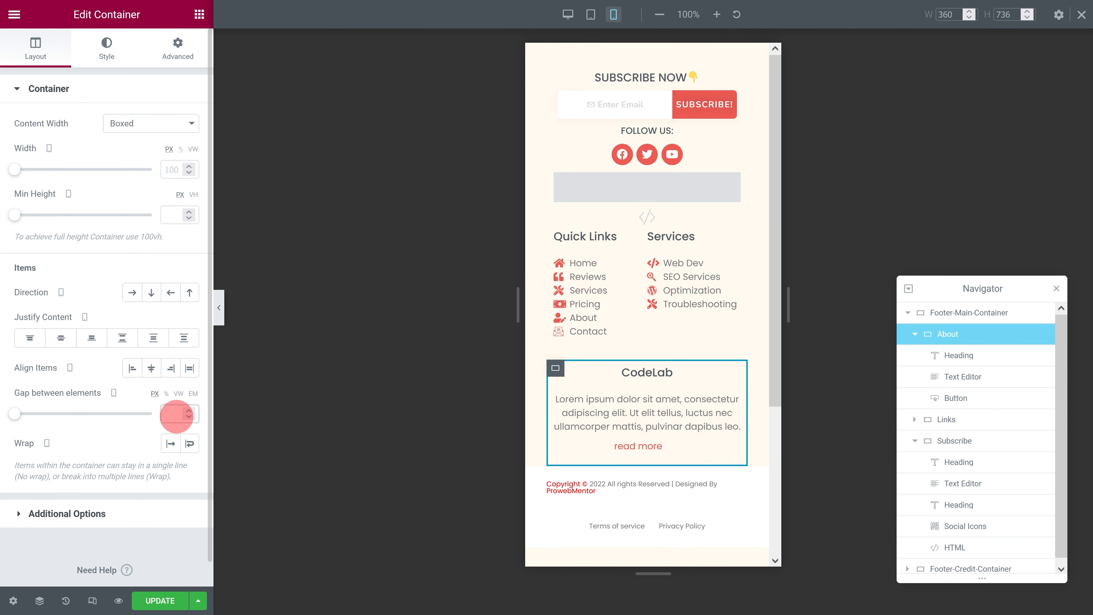
pyautogui.write('10')
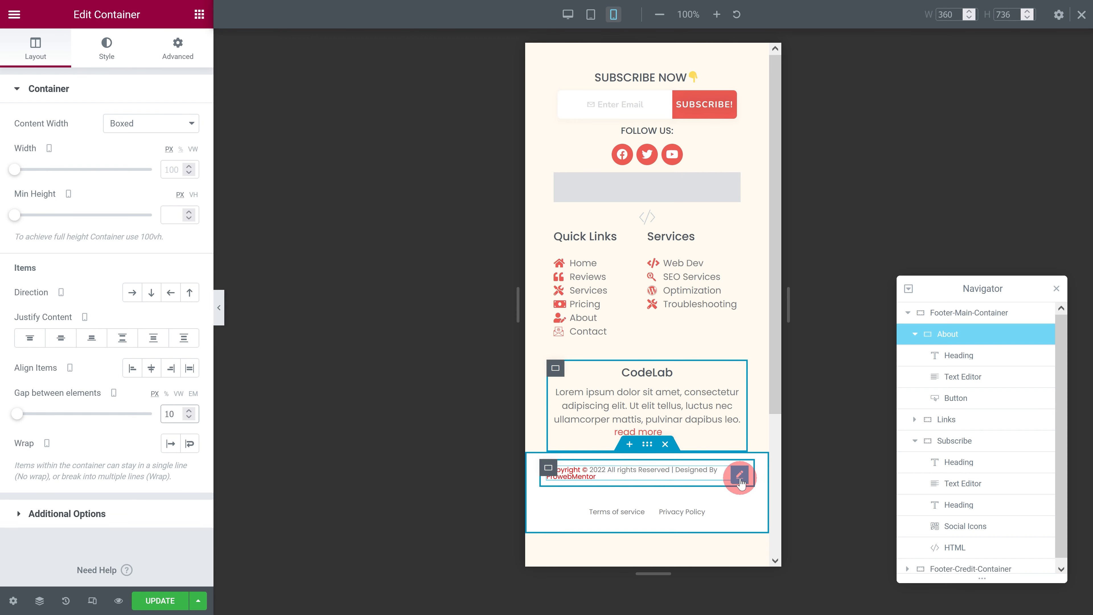
# Step: Center-align the copyright heading and set the Footer-Credit-Container's gap between elements to 0 px in the mobile view
pyautogui.click(739, 475)
pyautogui.click(152, 339)
pyautogui.click(648, 445)
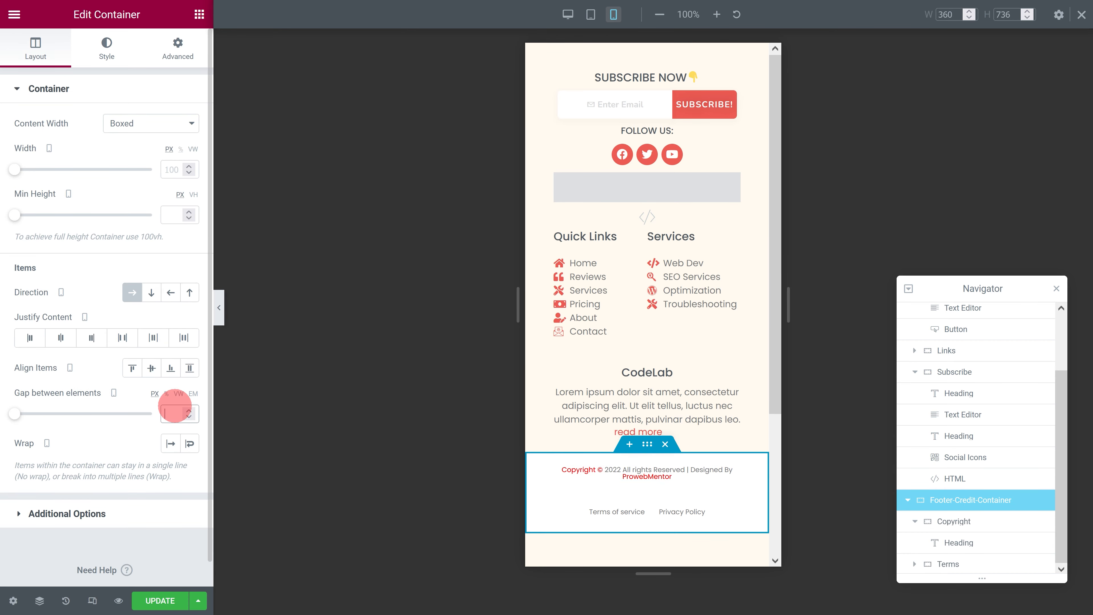
pyautogui.click(174, 409)
pyautogui.write('0')
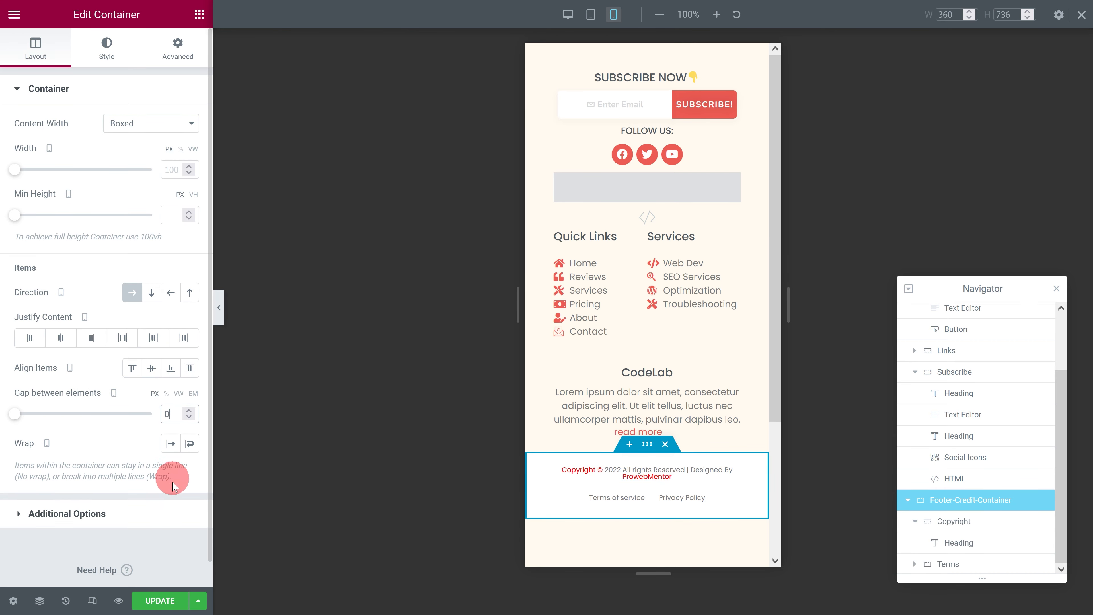
# Step: Save the footer changes and leave the responsive view
pyautogui.click(171, 604)
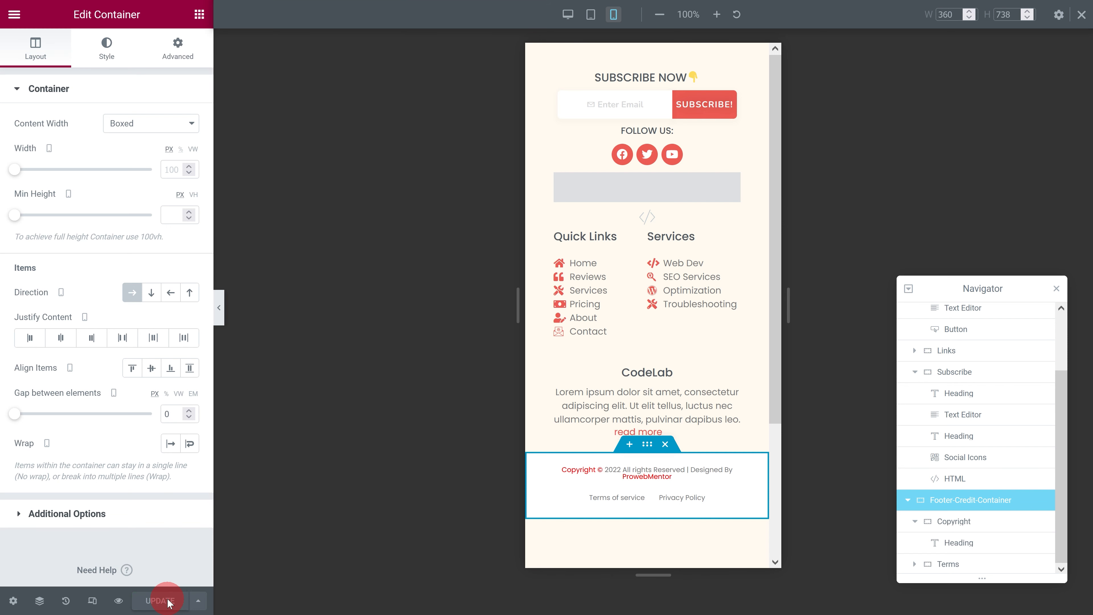
pyautogui.click(1073, 24)
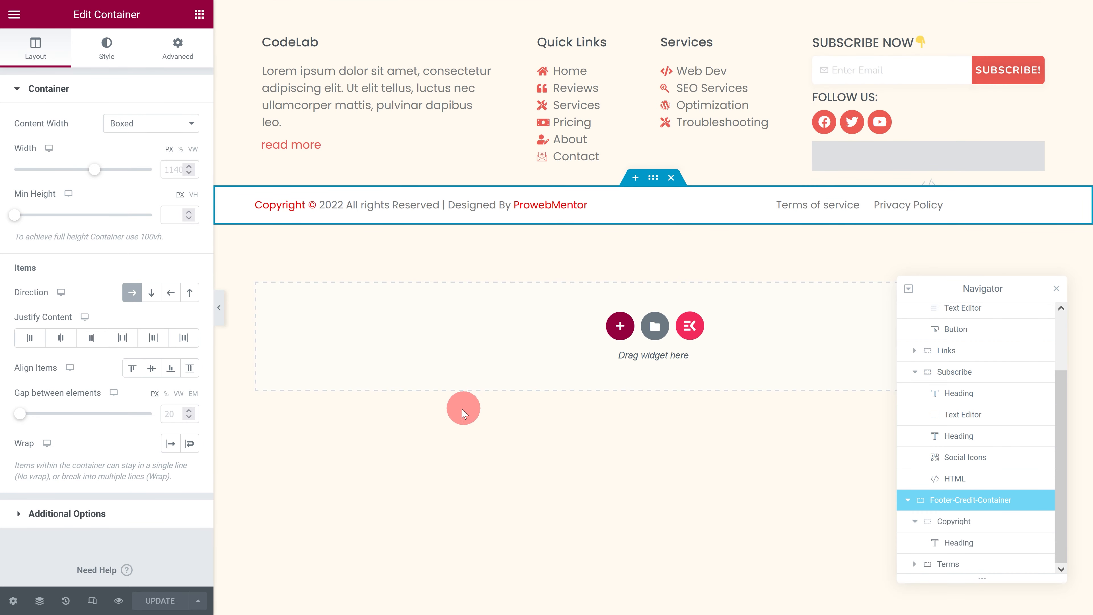
# Step: Find the Icon widget and add it below the copyright heading in the Copyright container
pyautogui.click(198, 15)
pyautogui.click(119, 75)
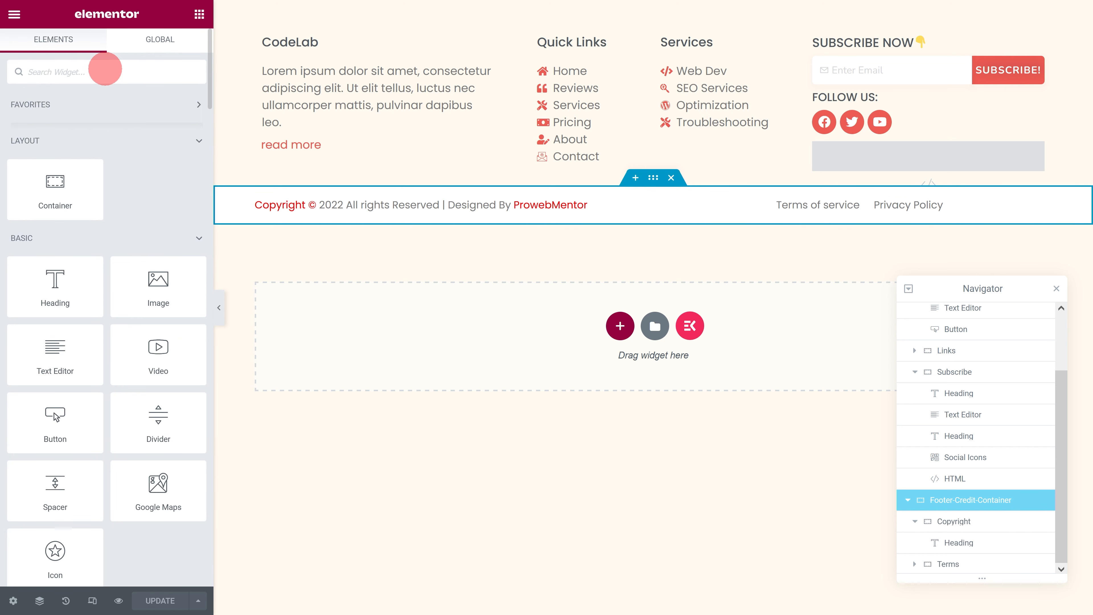
pyautogui.write('icon')
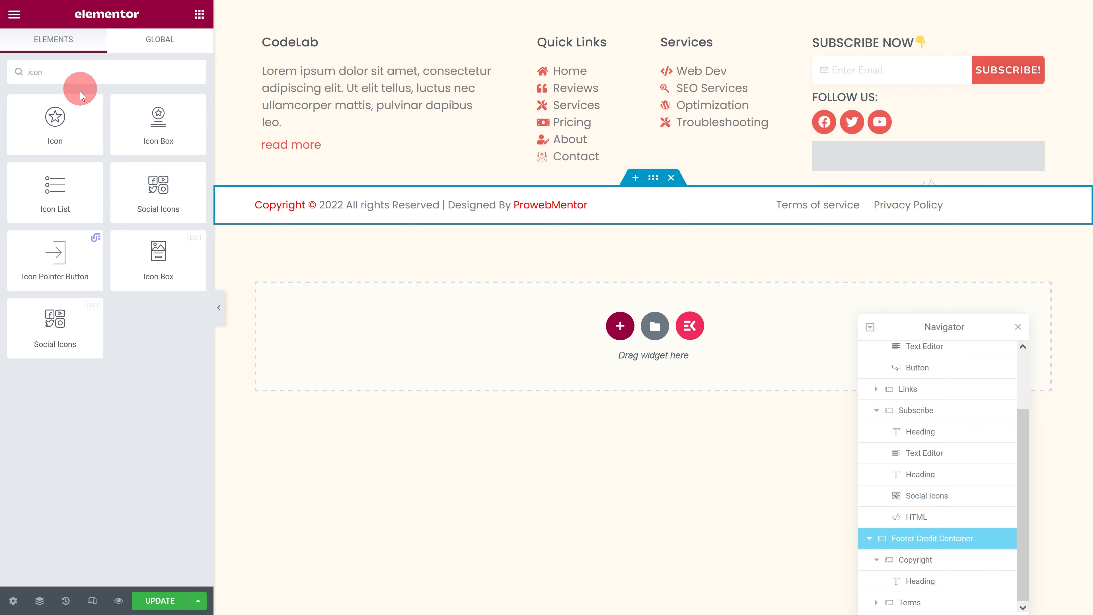
pyautogui.moveTo(56, 122); pyautogui.dragTo(349, 215)
# Step: Replace the star with the bold chevron up icon from the icon library
pyautogui.click(142, 176)
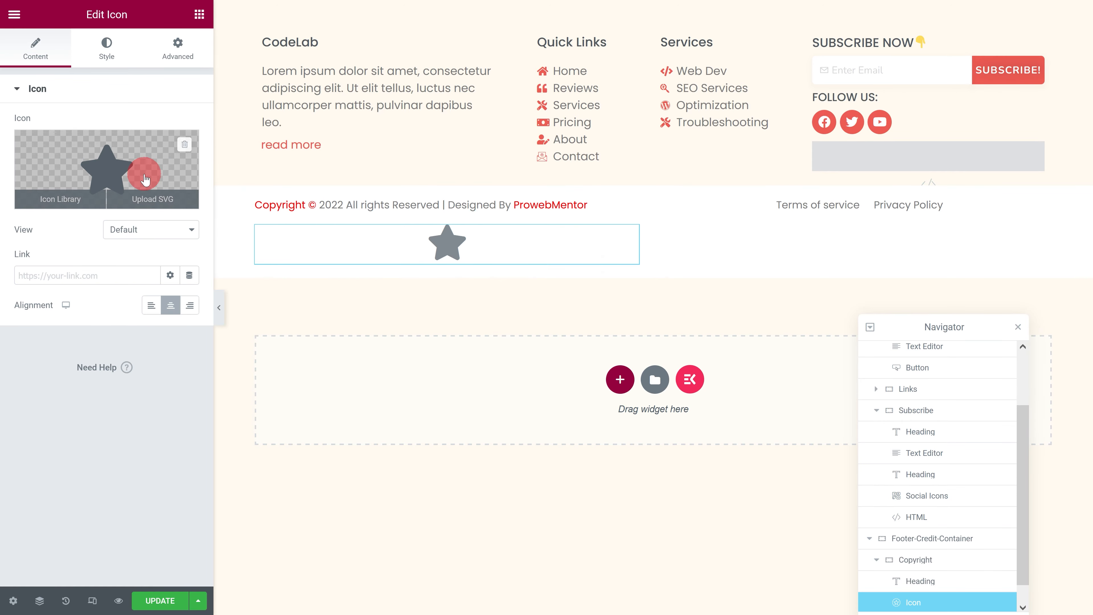
pyautogui.click(402, 90)
pyautogui.write('chevron up')
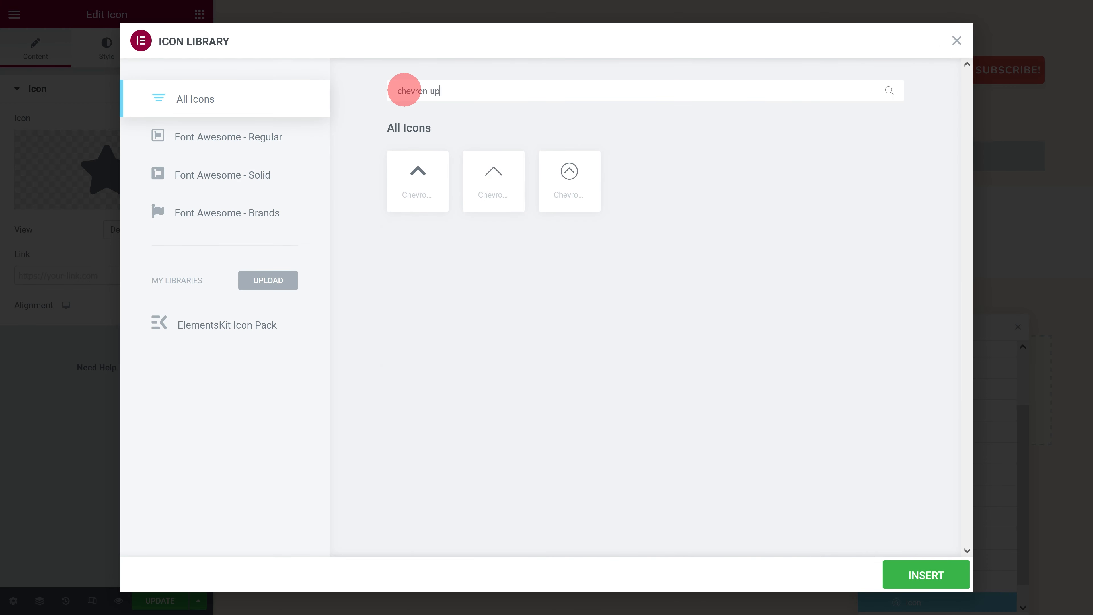
pyautogui.click(416, 172)
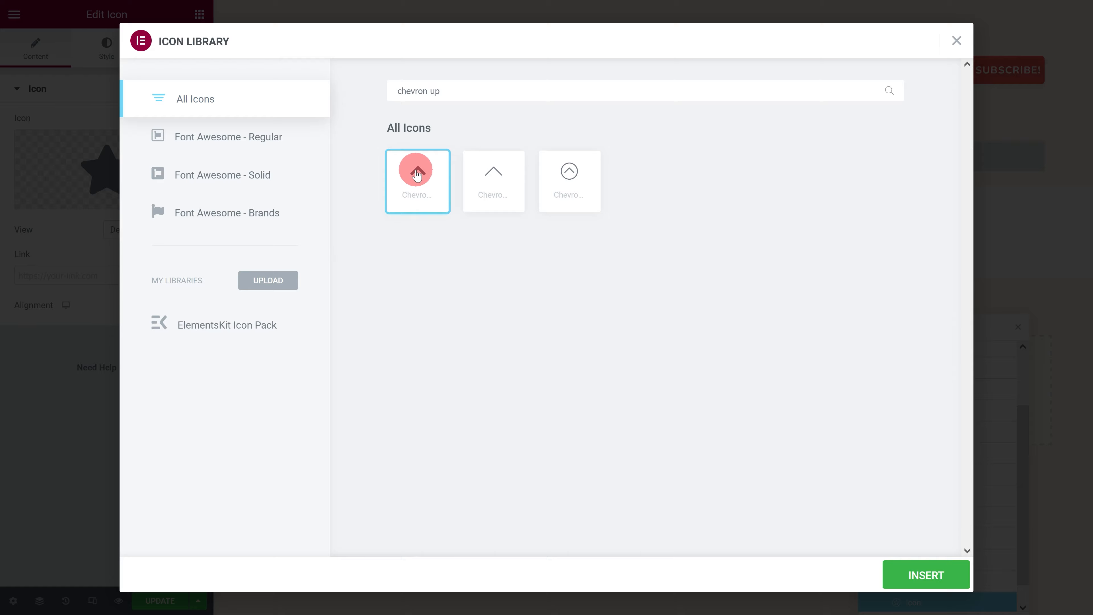
pyautogui.click(919, 574)
# Step: Set the chevron icon's primary color to white and its size to 24
pyautogui.click(103, 65)
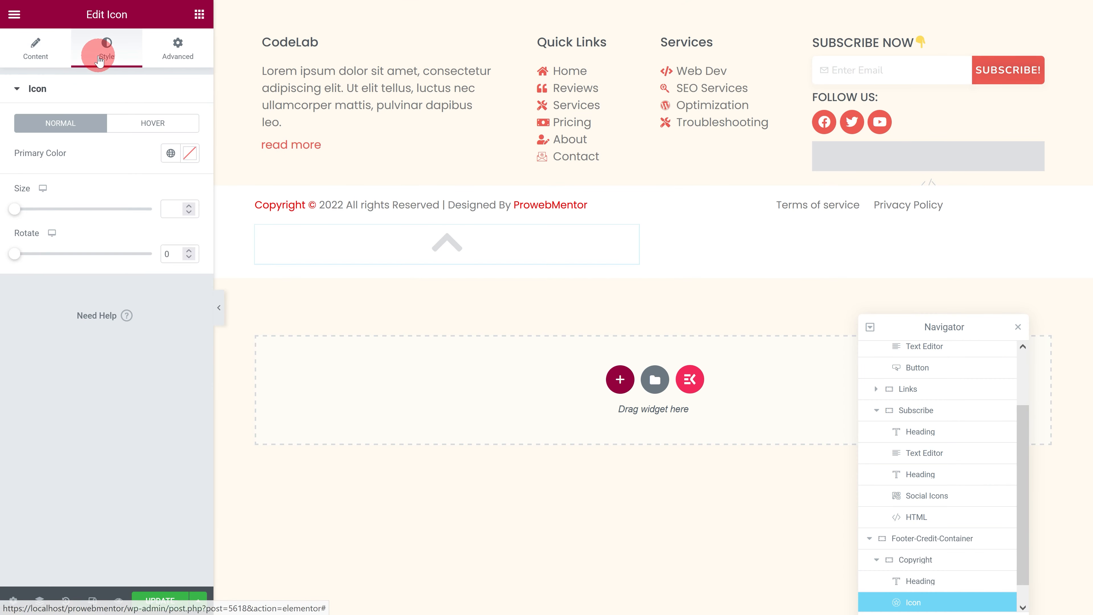
pyautogui.click(189, 153)
pyautogui.moveTo(106, 212); pyautogui.dragTo(24, 196)
pyautogui.click(66, 153)
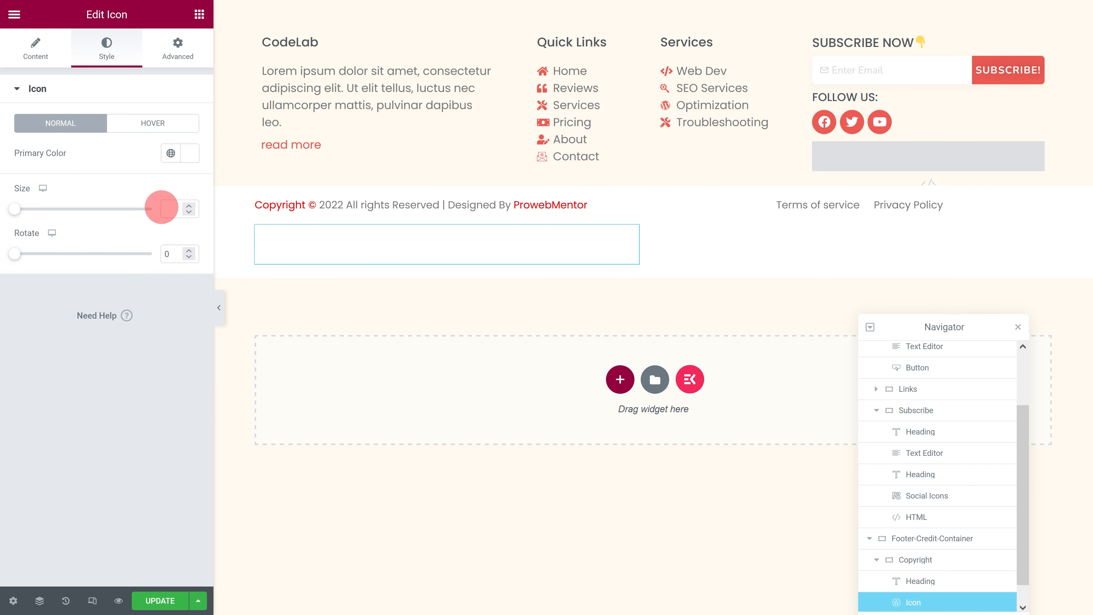
pyautogui.write('24')
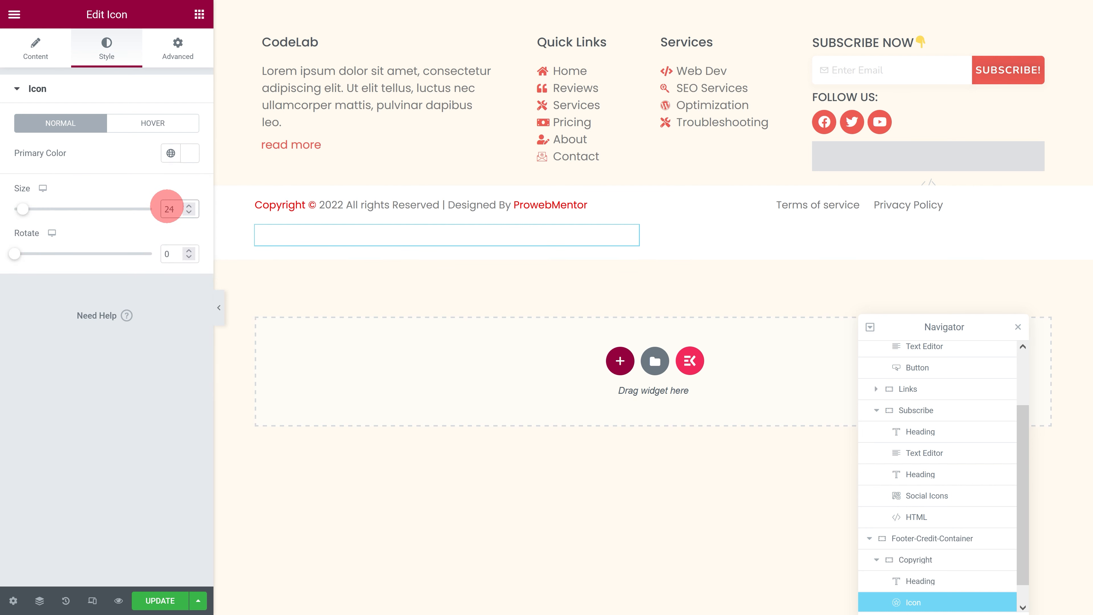
# Step: Give the chevron icon the CSS class to-top
pyautogui.click(174, 55)
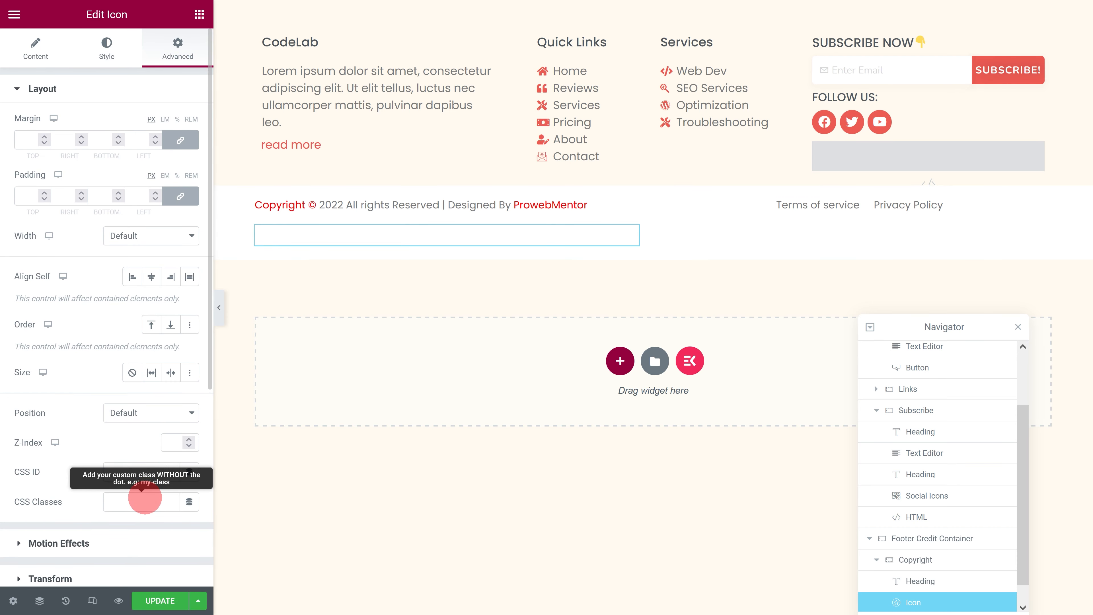
pyautogui.click(145, 498)
# Step: Find the HTML widget and add a second one below the existing one in the Subscribe container
pyautogui.click(199, 15)
pyautogui.click(137, 70)
pyautogui.write('HTML')
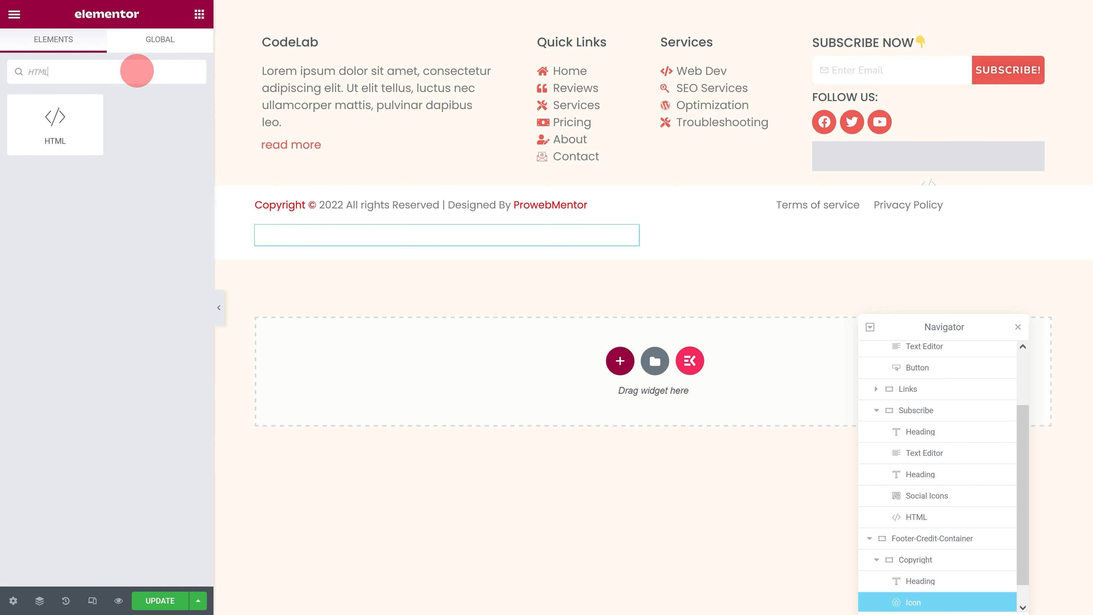
pyautogui.moveTo(55, 124); pyautogui.dragTo(869, 176)
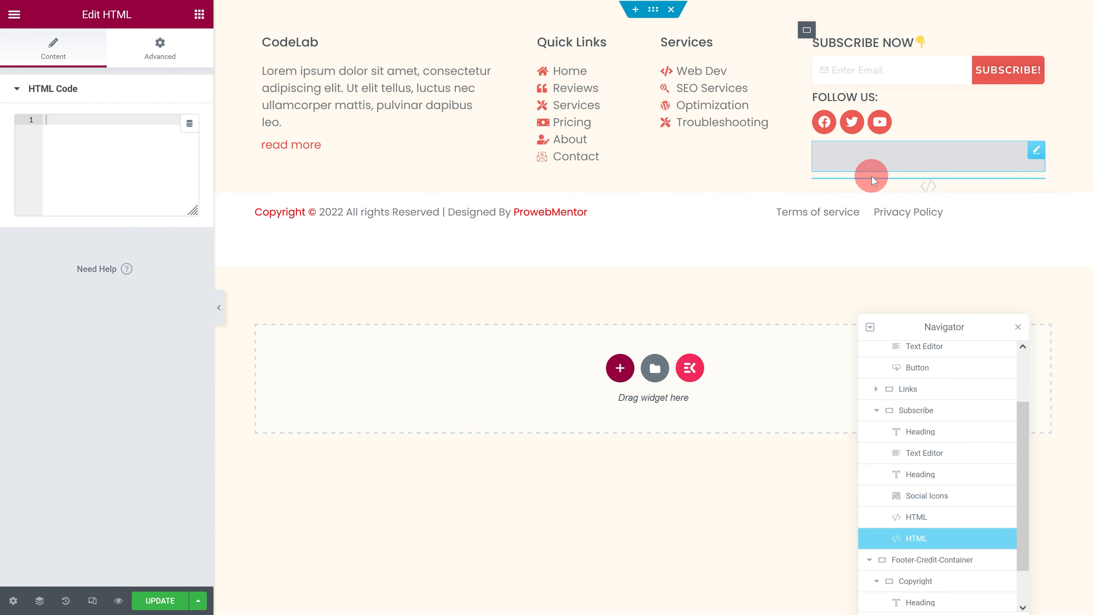
# Step: Paste the to-top button's CSS and jQuery scroll code into the new HTML widget and save the page
pyautogui.click(89, 132)
pyautogui.hotkey('ctrl', 'v')
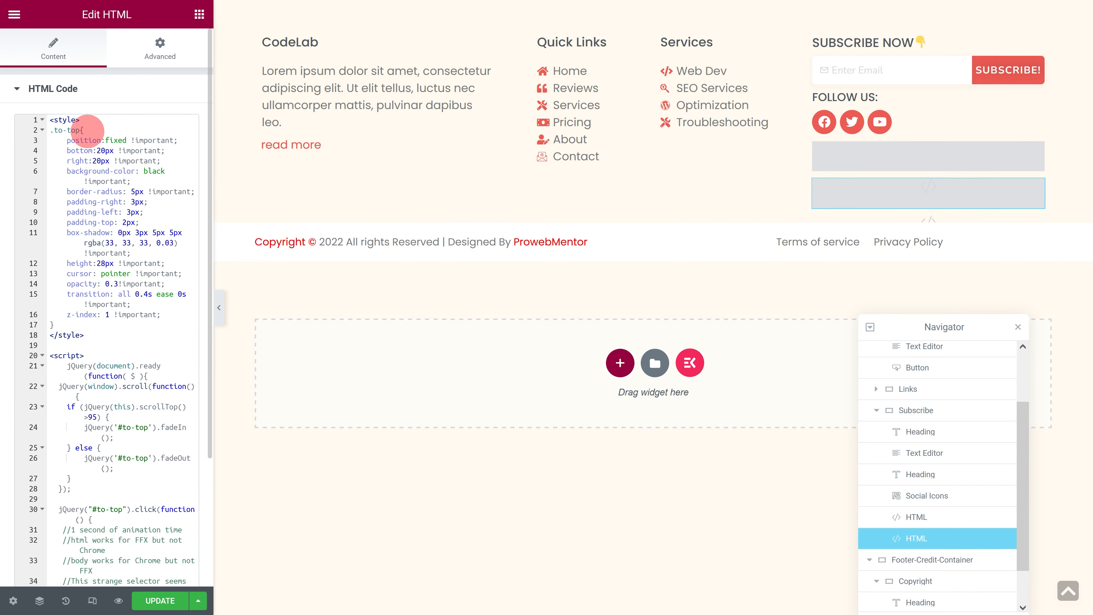
pyautogui.moveTo(65, 149); pyautogui.dragTo(157, 161)
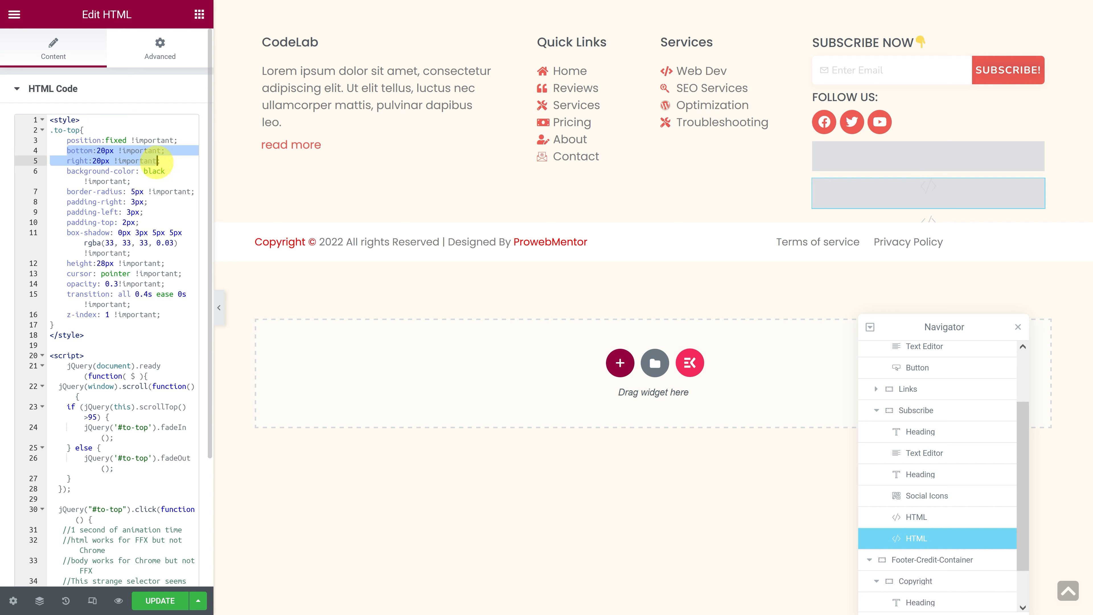
pyautogui.click(159, 600)
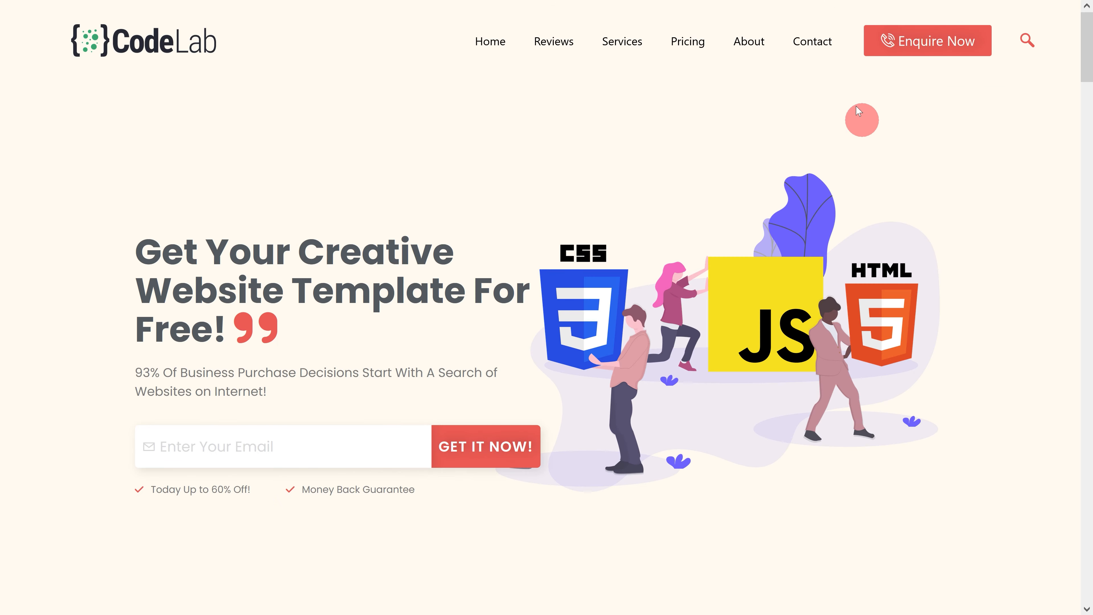
# Step: Test the back-to-top button on the live page from the Contact, Pricing and Reviews sections, using the header menu and footer links
pyautogui.click(821, 41)
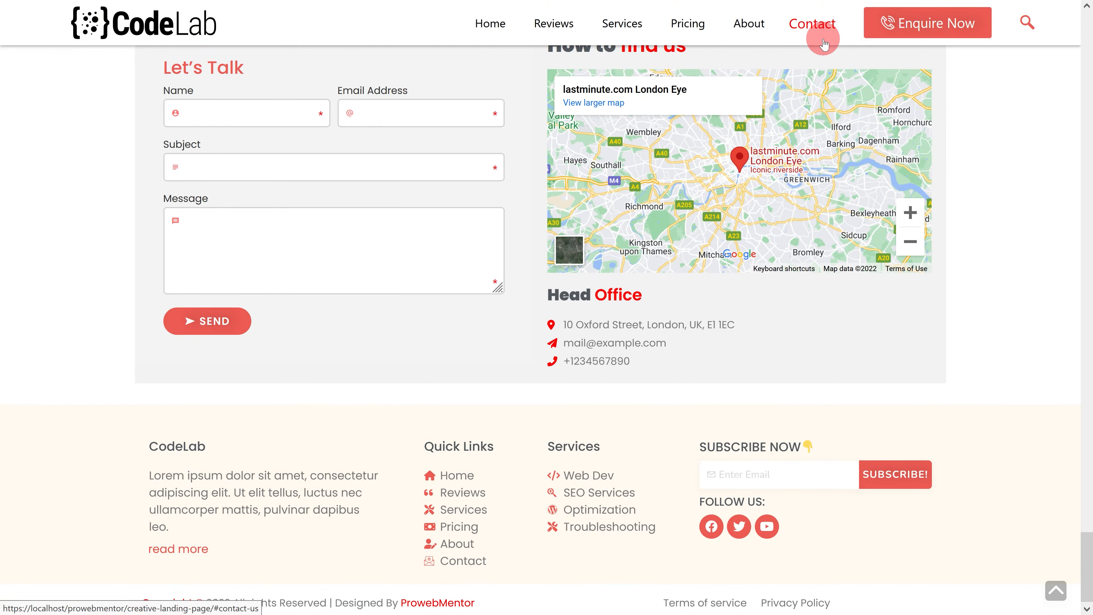
pyautogui.click(1057, 597)
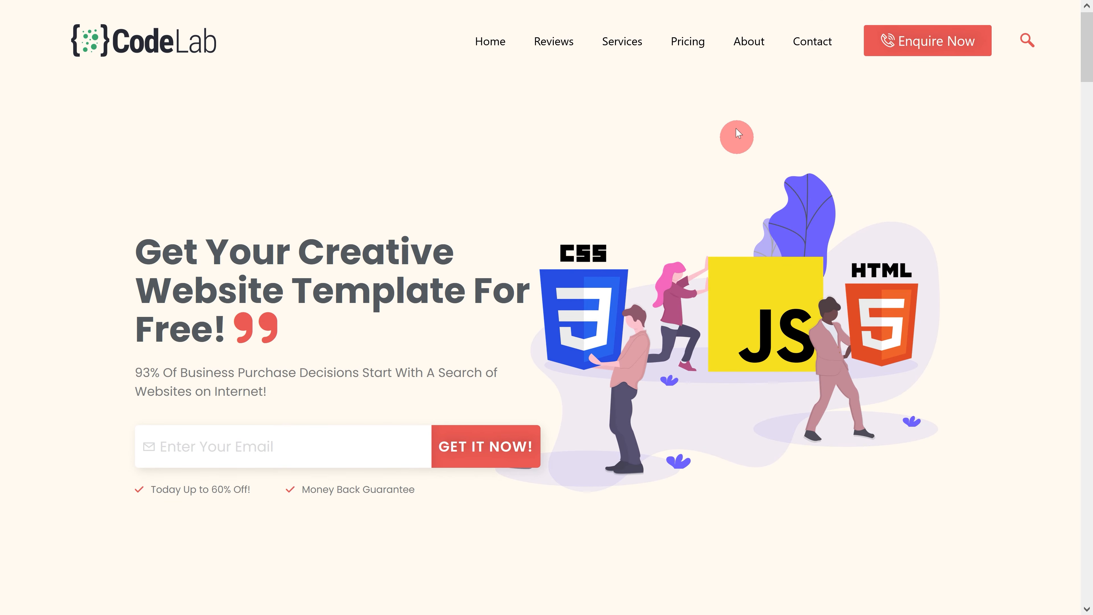
pyautogui.click(689, 40)
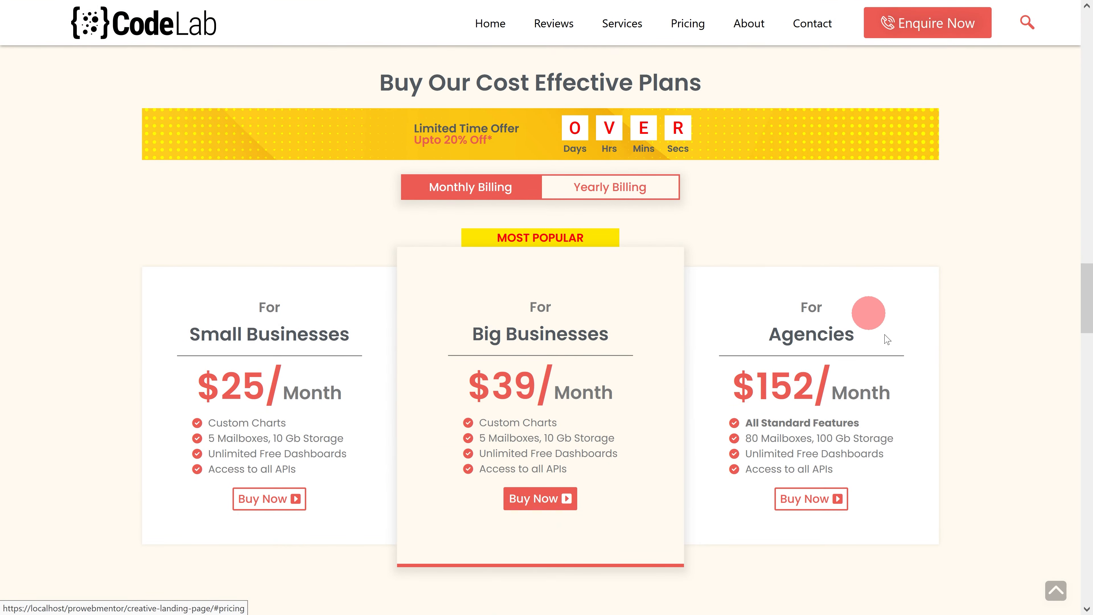
pyautogui.click(1057, 591)
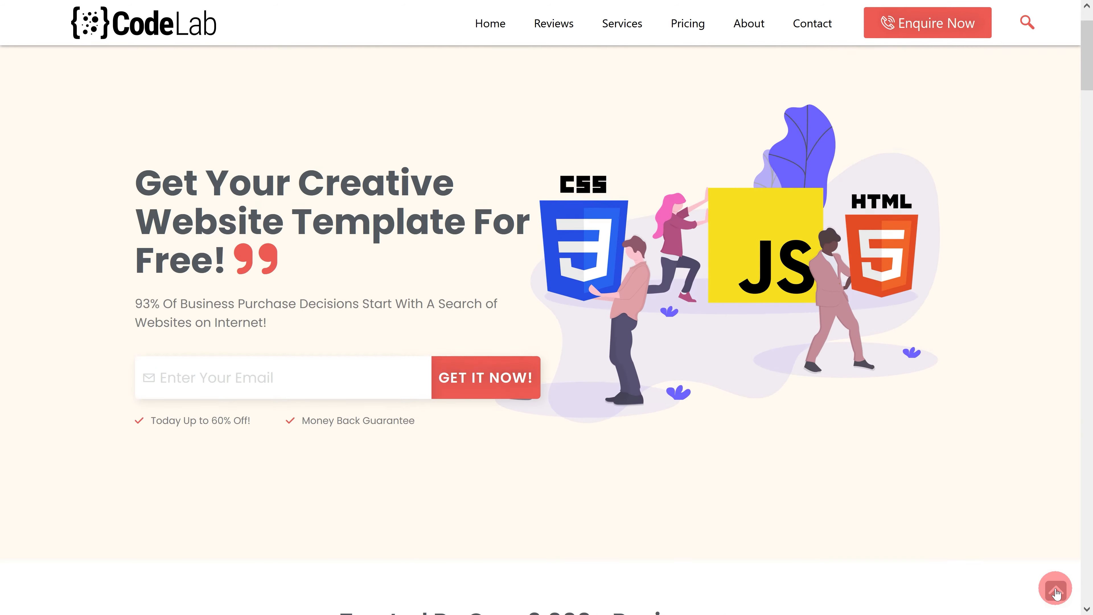
pyautogui.click(815, 46)
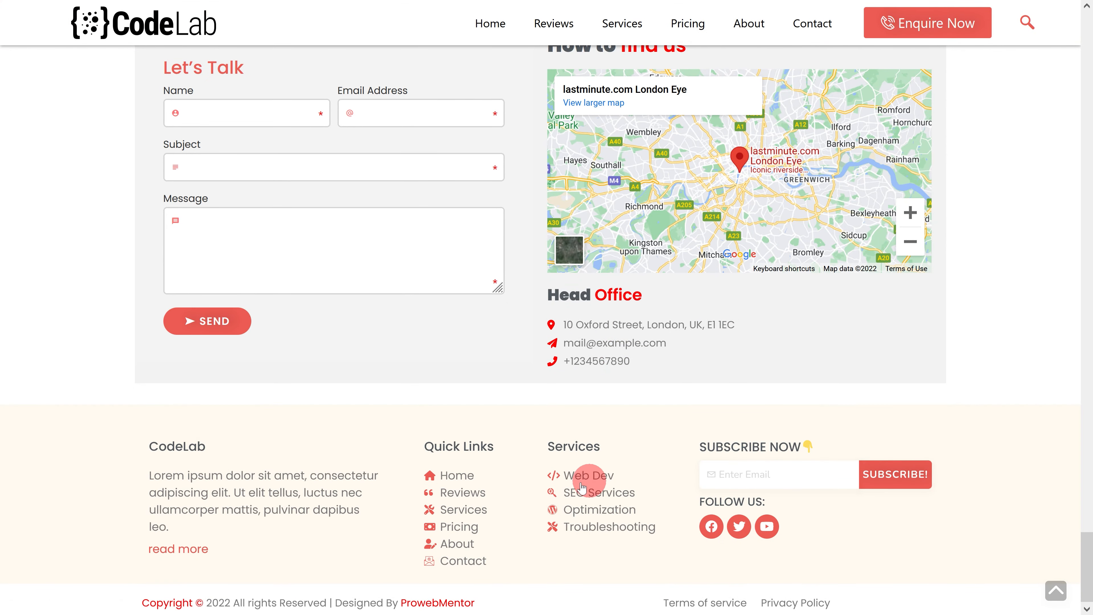
pyautogui.click(459, 498)
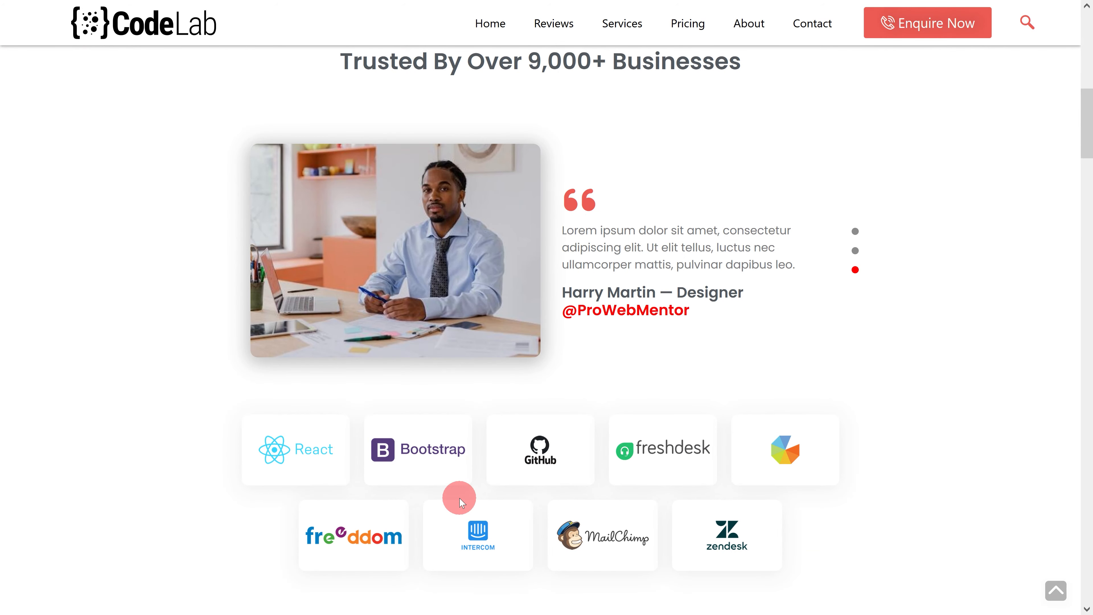
pyautogui.click(1056, 589)
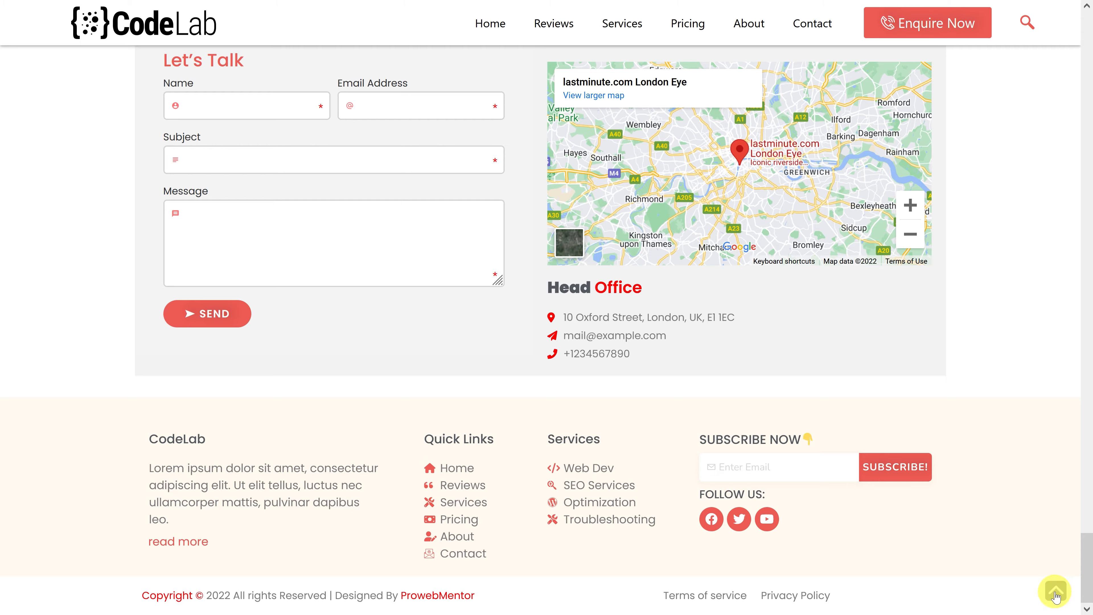
pyautogui.click(1055, 591)
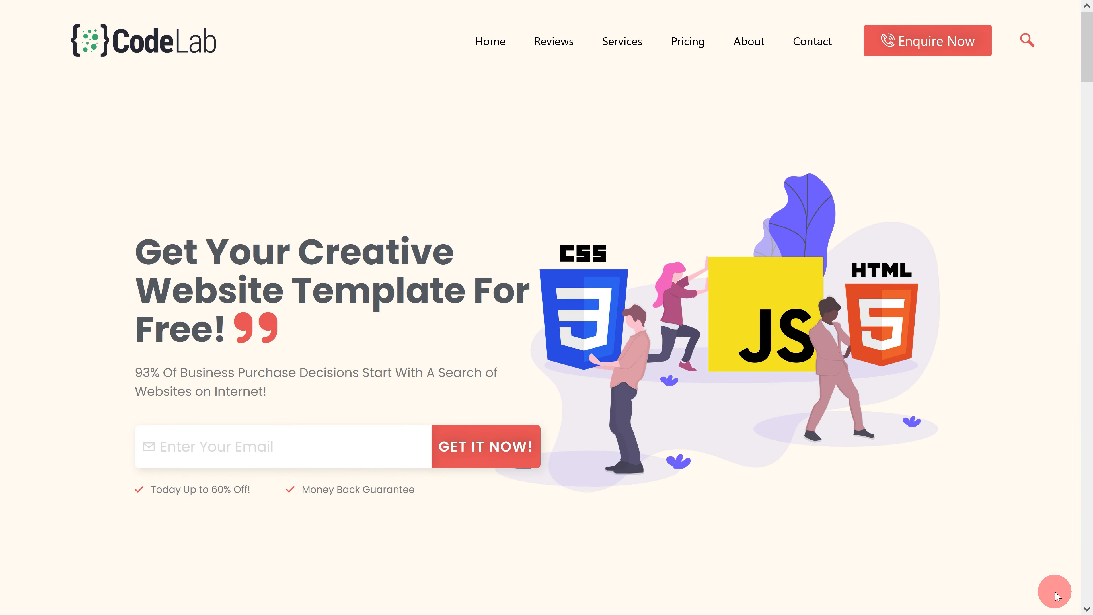
pyautogui.click(817, 47)
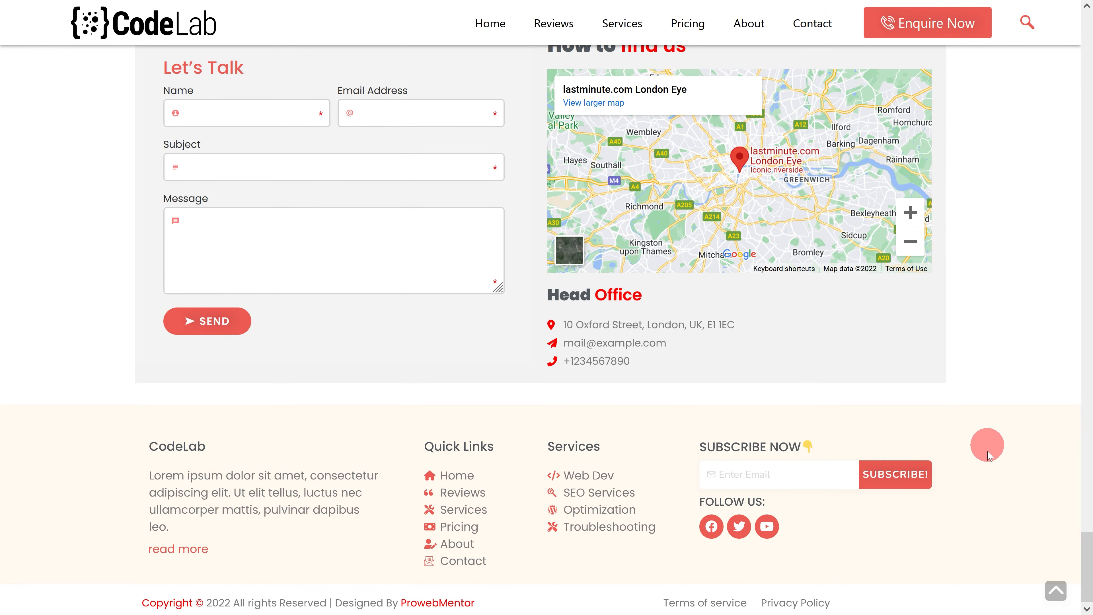